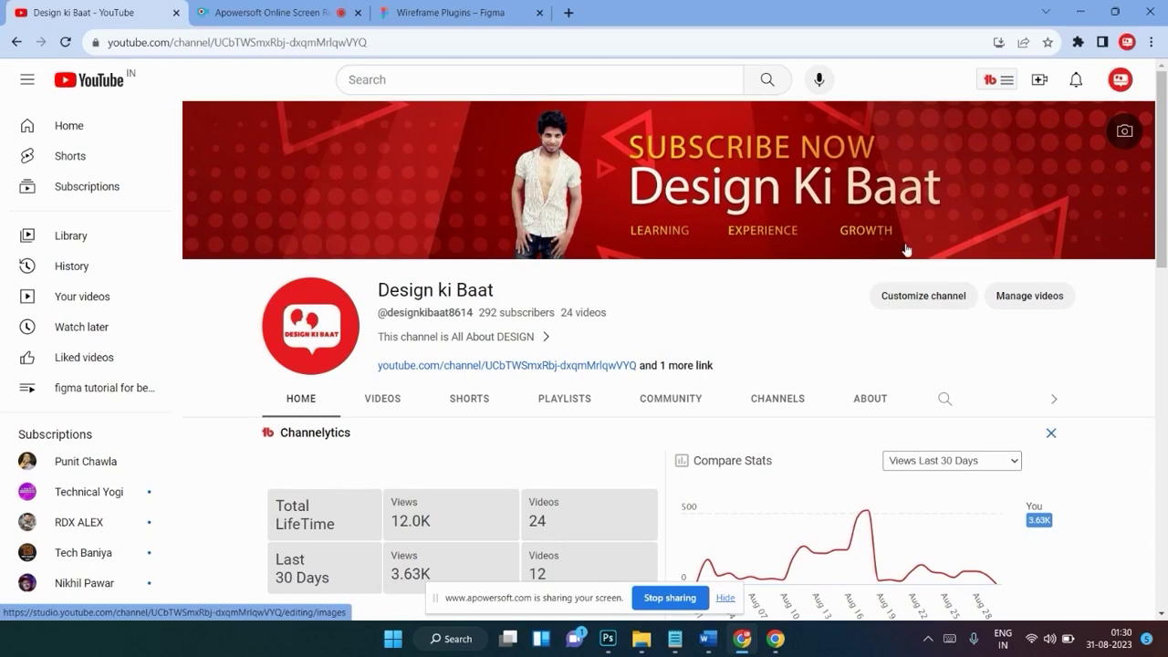
# Leave the Design ki Baat YouTube channel page for the Wireframe Plugins Figma file.
pyautogui.scroll(-2, 552, 264)
pyautogui.scroll(-4, 540, 268)
pyautogui.scroll(2, 540, 265)
pyautogui.scroll(4, 511, 228)
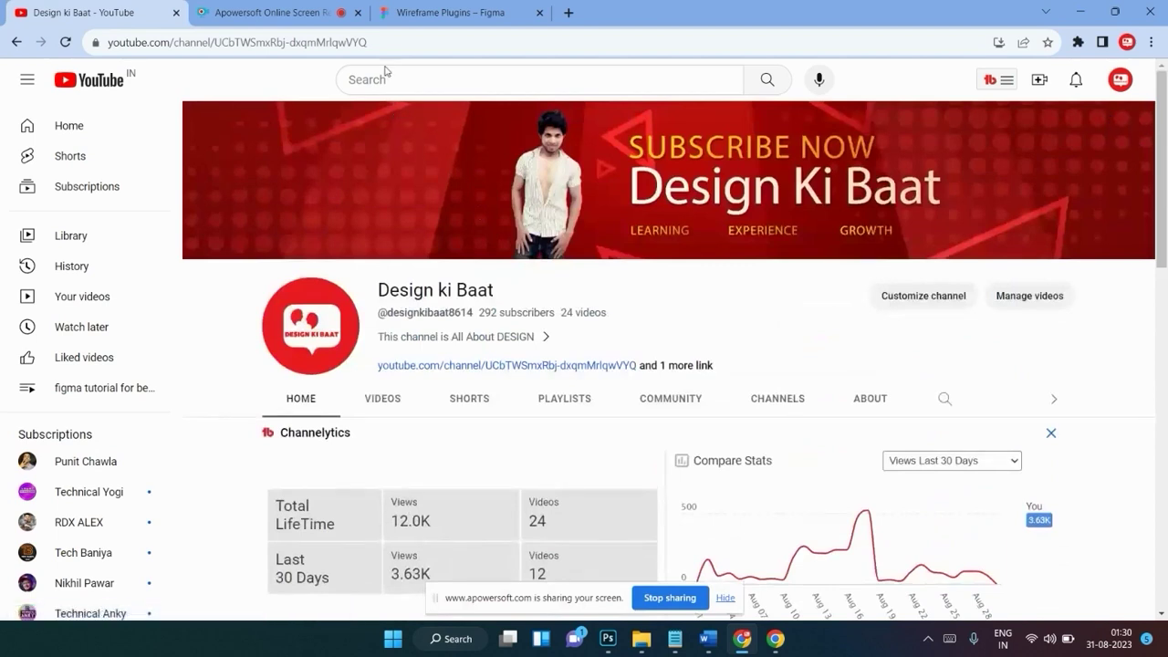
pyautogui.click(436, 13)
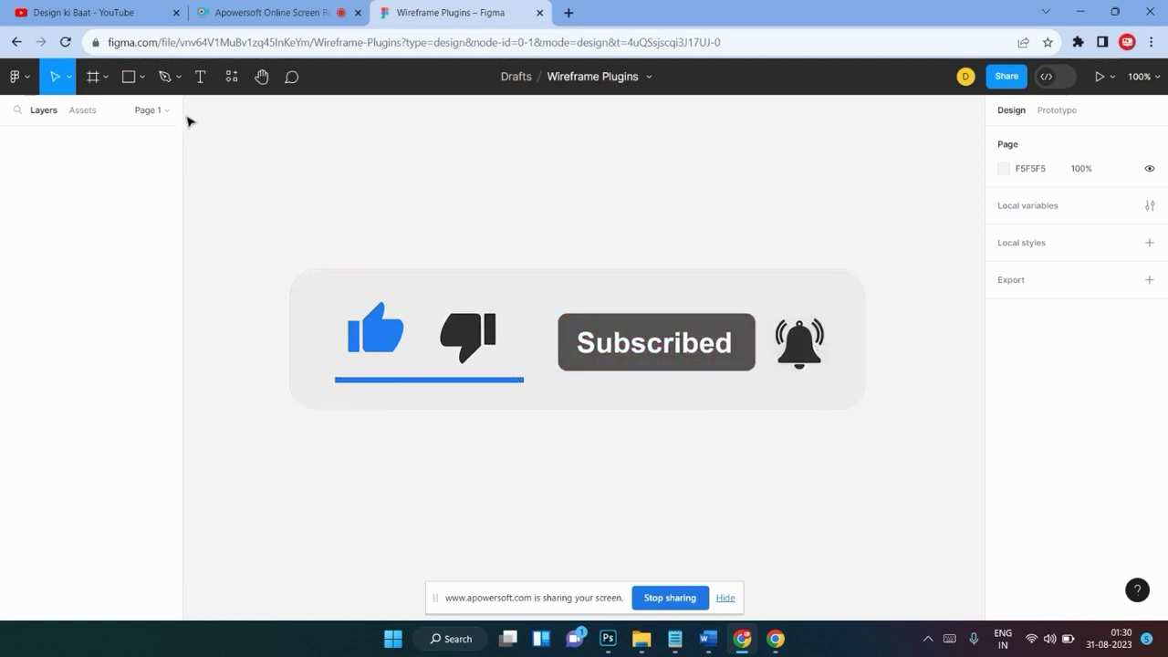
# Draw an empty 675×510 frame, Frame 1, and position it on the canvas.
pyautogui.click(95, 78)
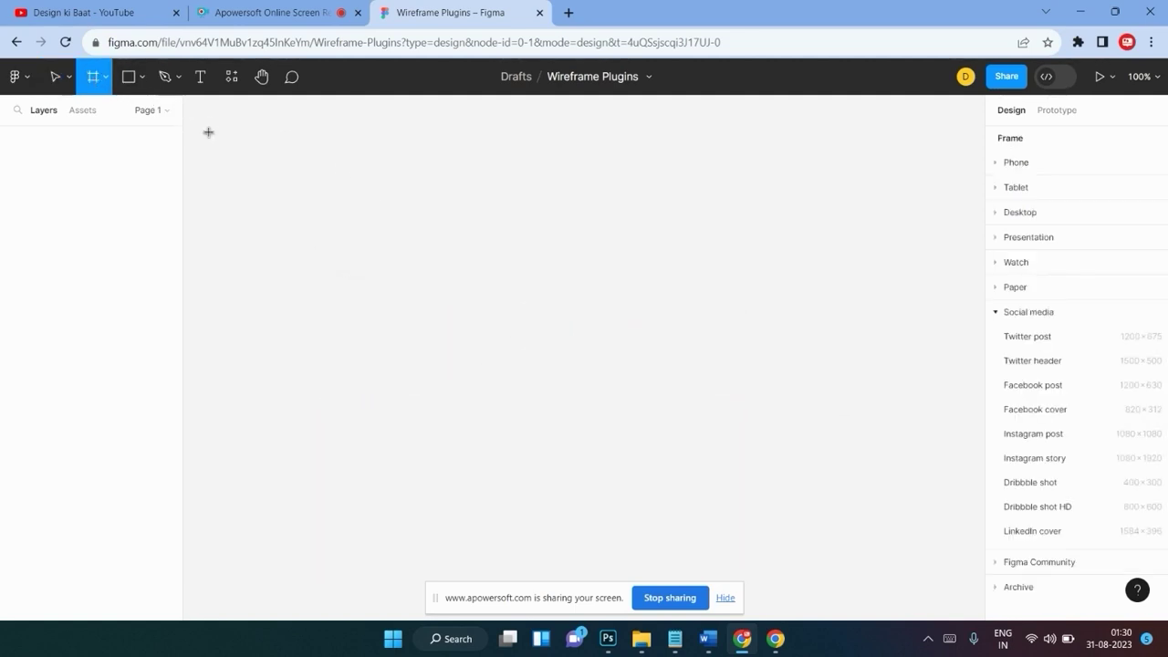
pyautogui.moveTo(325, 165); pyautogui.dragTo(839, 552)
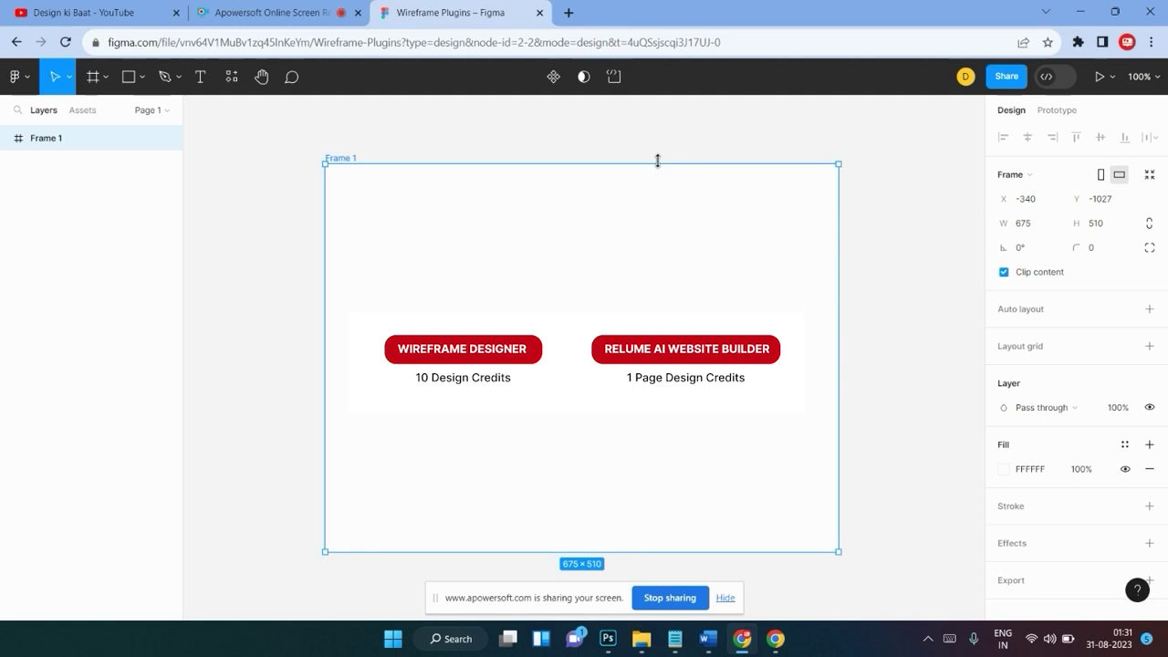
pyautogui.click(662, 132)
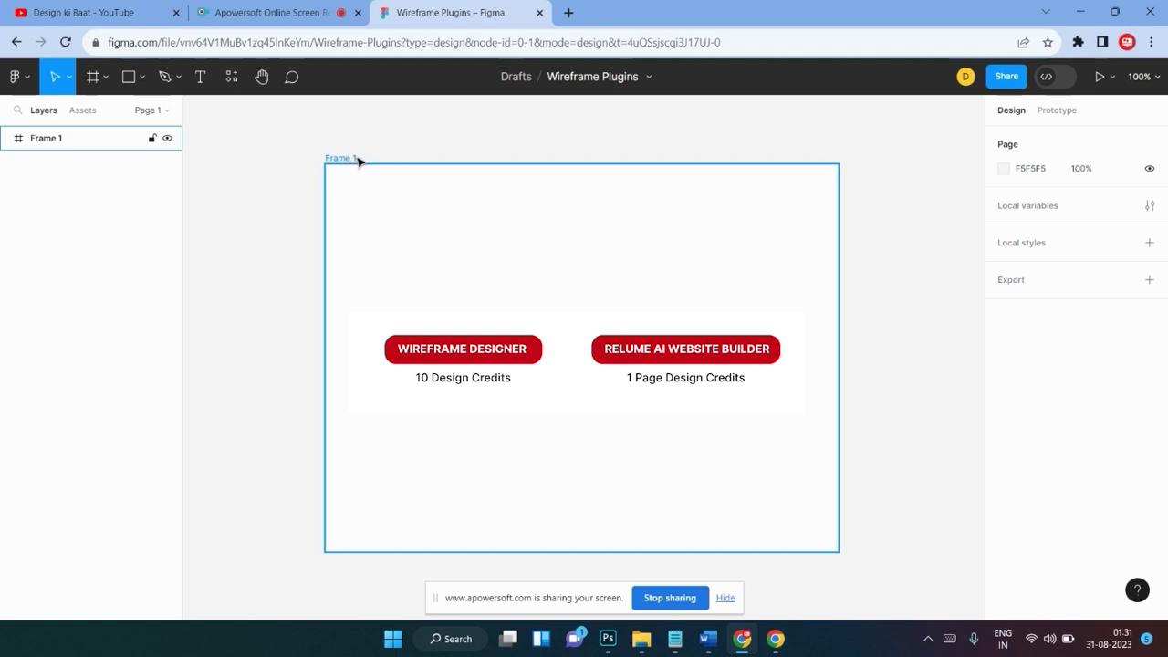
pyautogui.moveTo(358, 161); pyautogui.dragTo(429, 141)
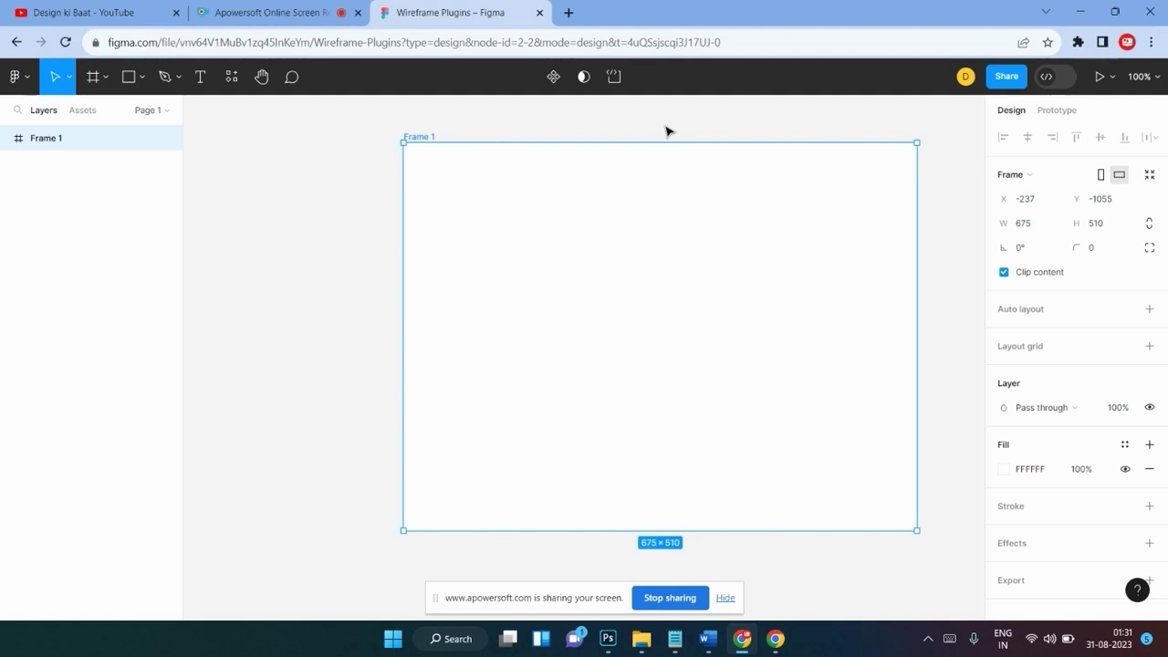
pyautogui.click(723, 600)
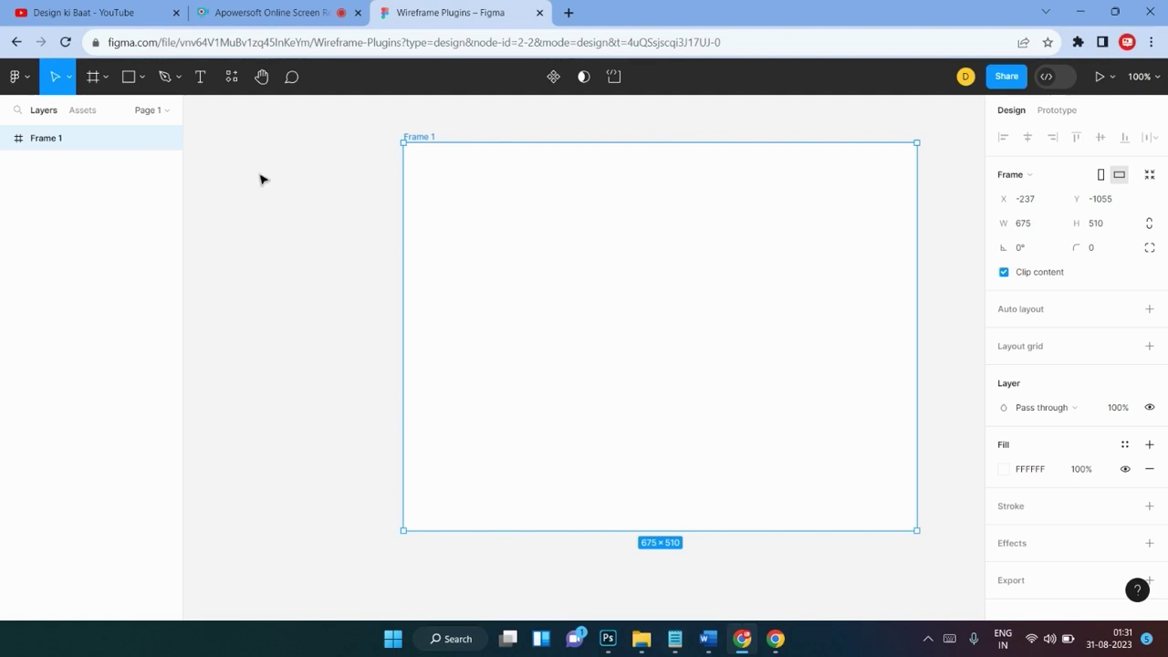
pyautogui.click(270, 180)
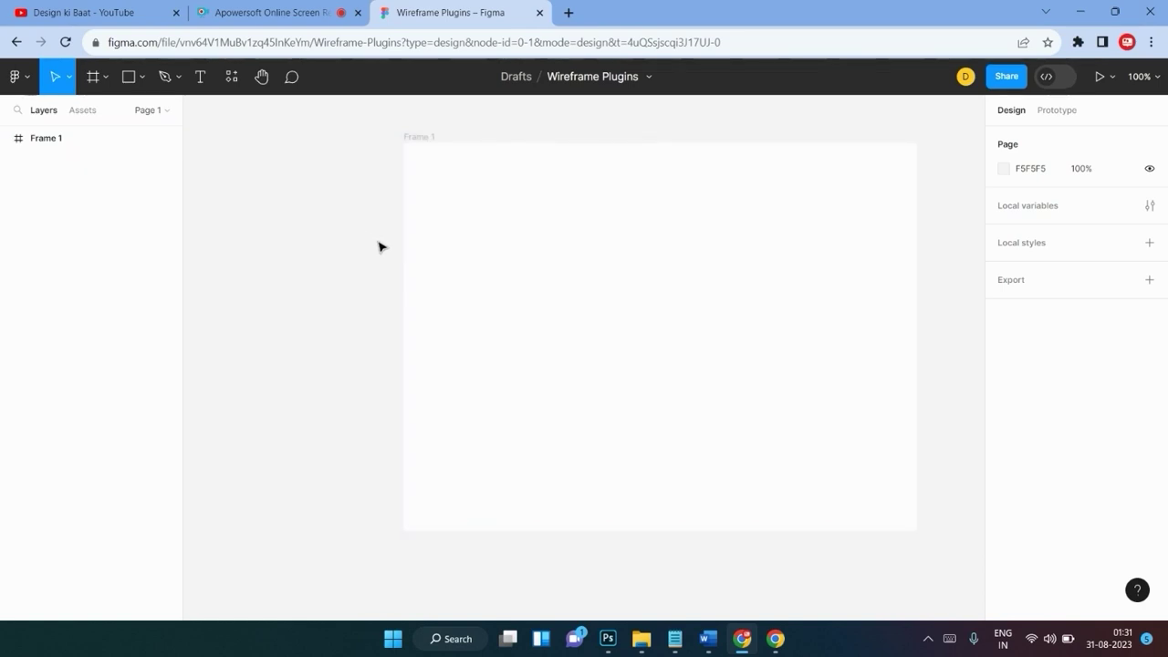
# Search the plugin browser for 'wireframe designer' and run the Wireframe Designer plugin.
pyautogui.rightClick(356, 219)
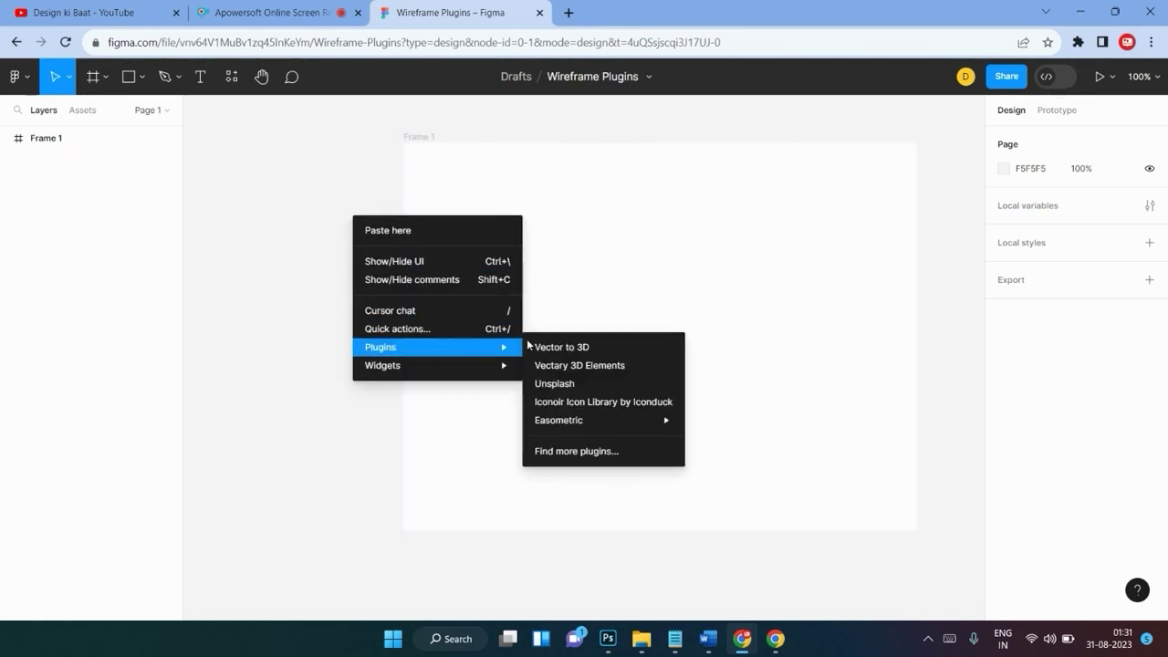
pyautogui.click(565, 453)
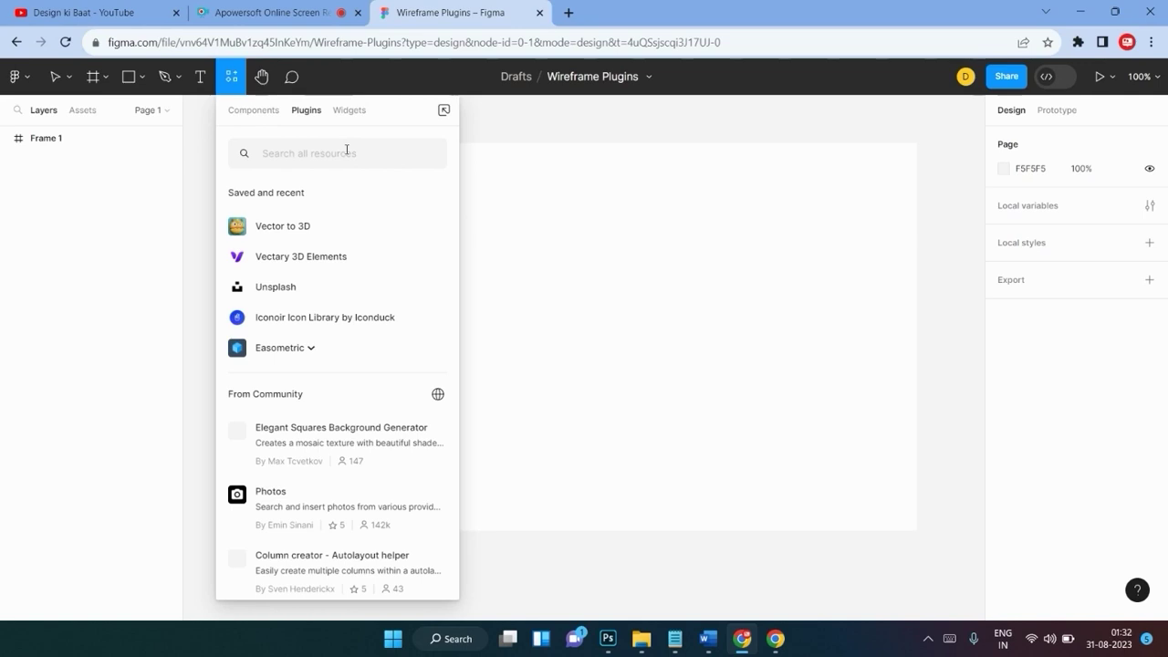
pyautogui.write('wire')
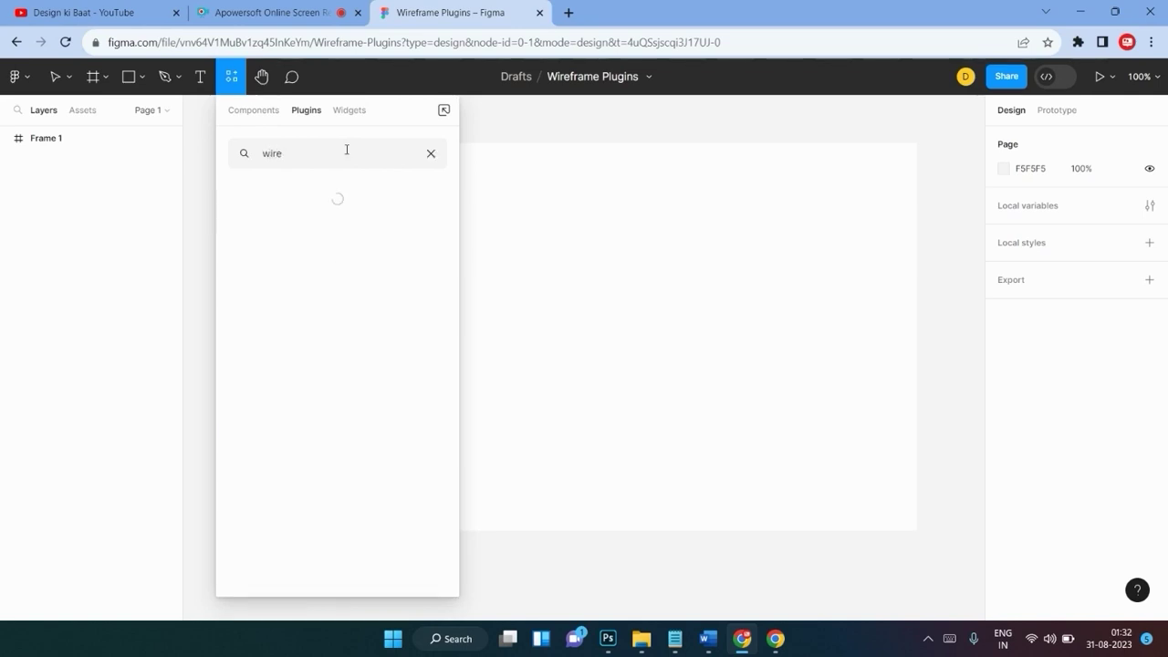
pyautogui.write('frame designer')
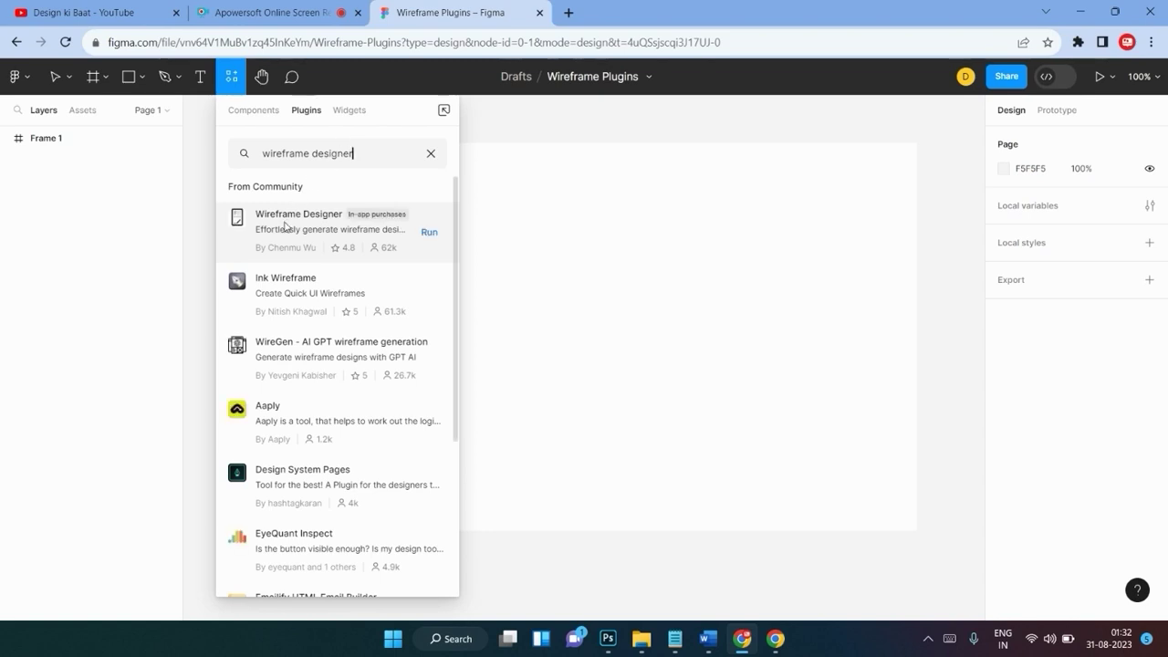
pyautogui.click(428, 232)
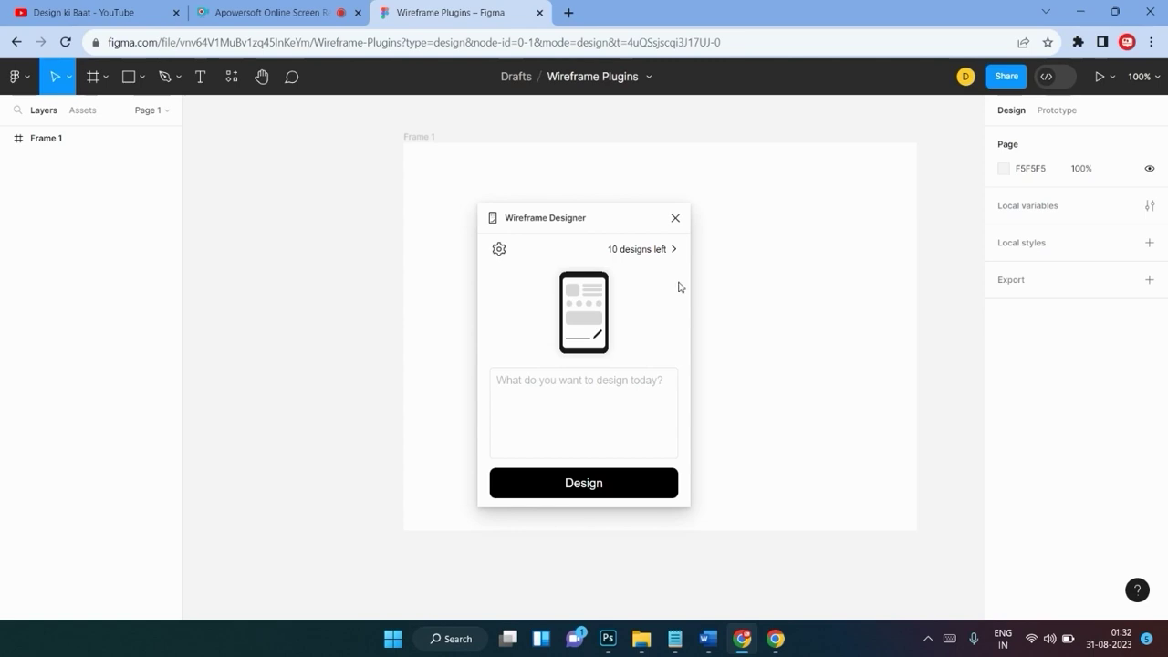
# Enter the prompt 'design a website for yoga studio' in Wireframe Designer and start generating.
pyautogui.moveTo(626, 216); pyautogui.dragTo(332, 178)
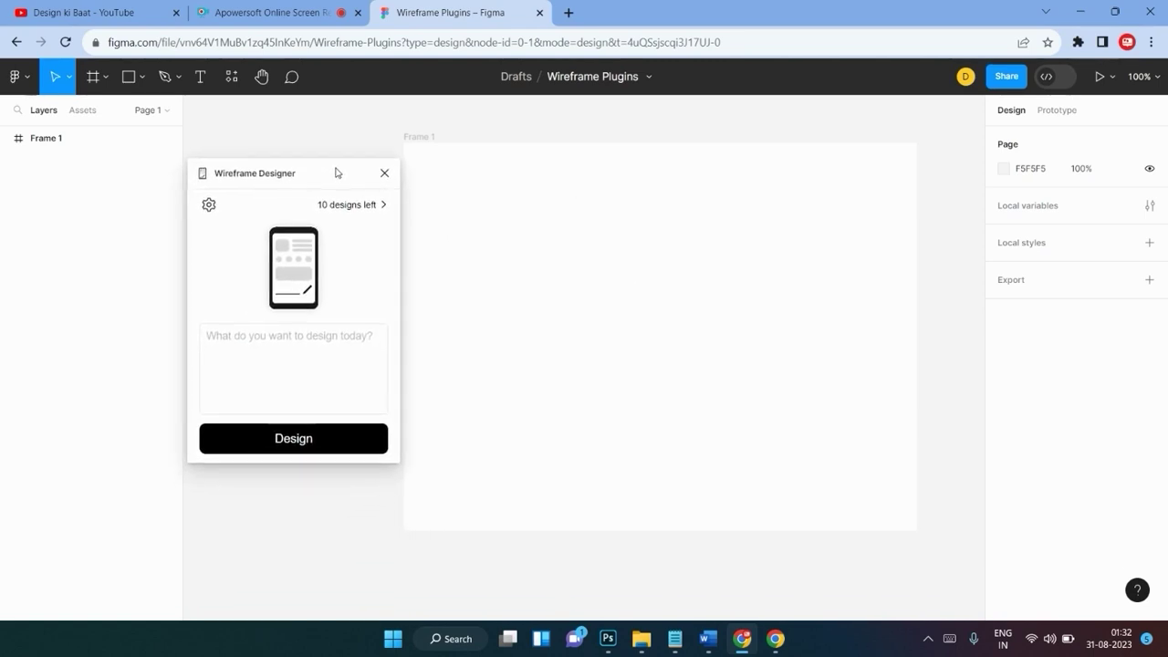
pyautogui.moveTo(333, 178); pyautogui.dragTo(409, 192)
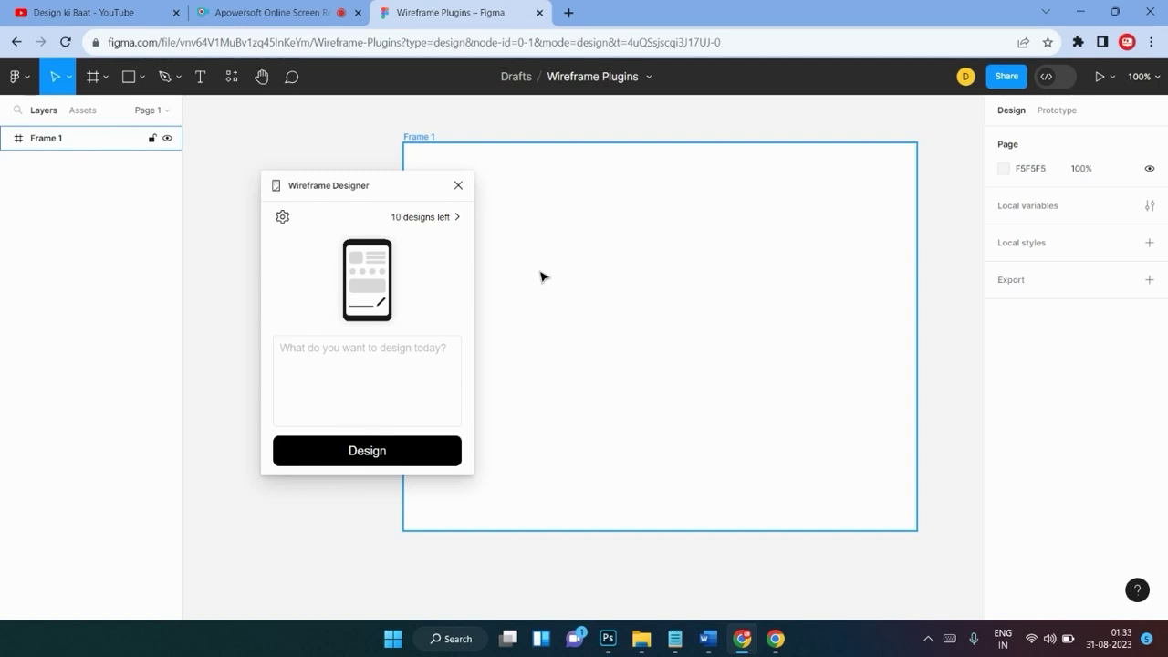
pyautogui.click(393, 358)
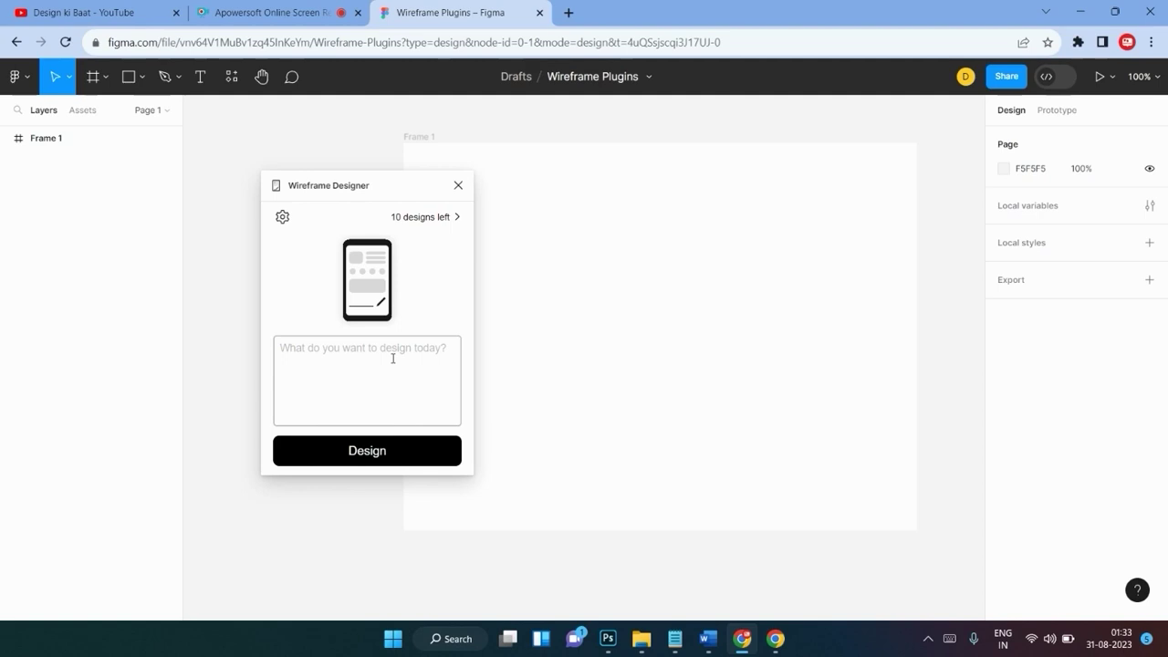
pyautogui.write('des')
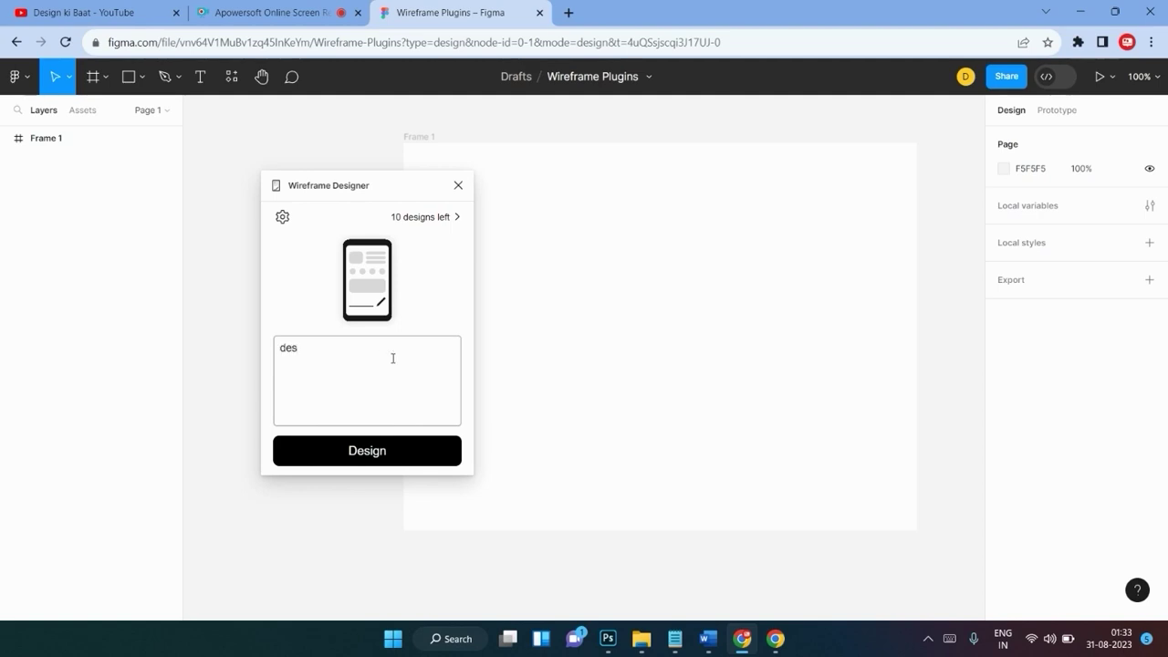
pyautogui.write('ign')
pyautogui.write(' wi')
pyautogui.write('e')
pyautogui.write('e ')
pyautogui.write('for yog')
pyautogui.write('a ')
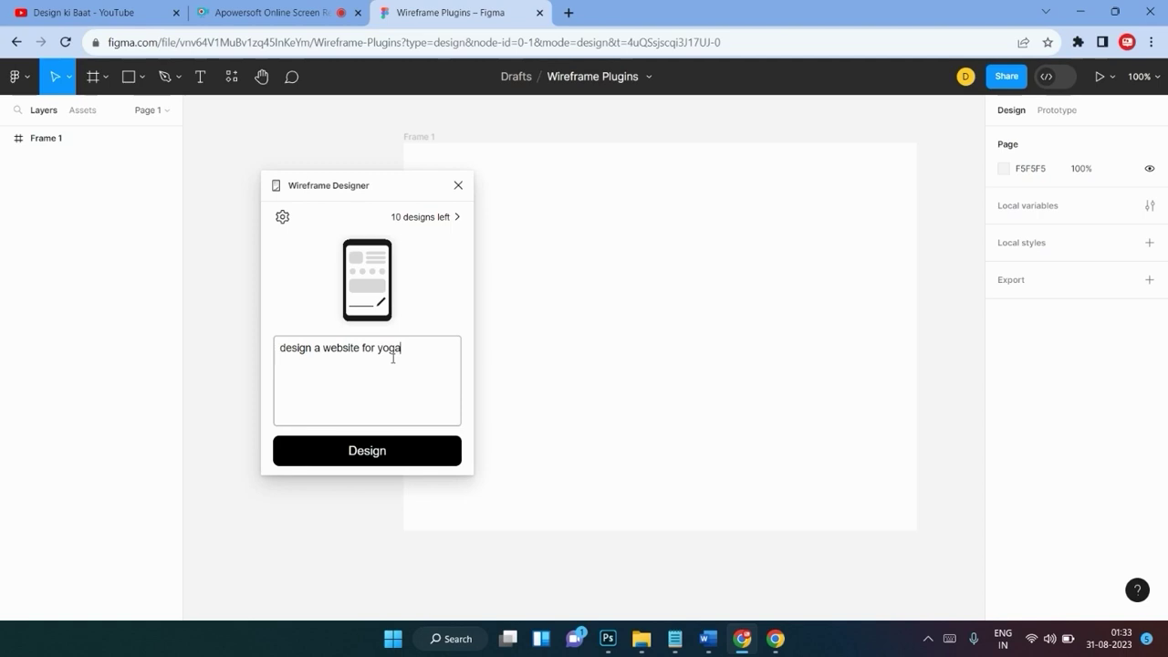
pyautogui.write('studio')
pyautogui.click(397, 458)
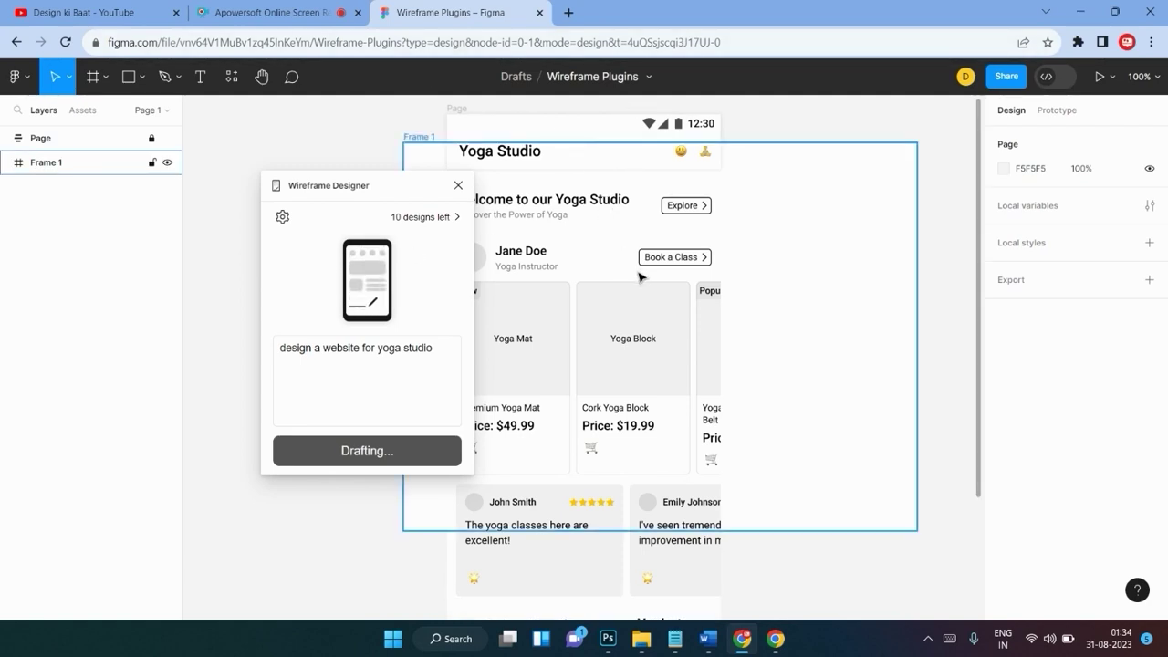
# Wait for the yoga studio wireframe to finish, leaving 9 designs, and scroll through it.
pyautogui.scroll(-2, 601, 321)
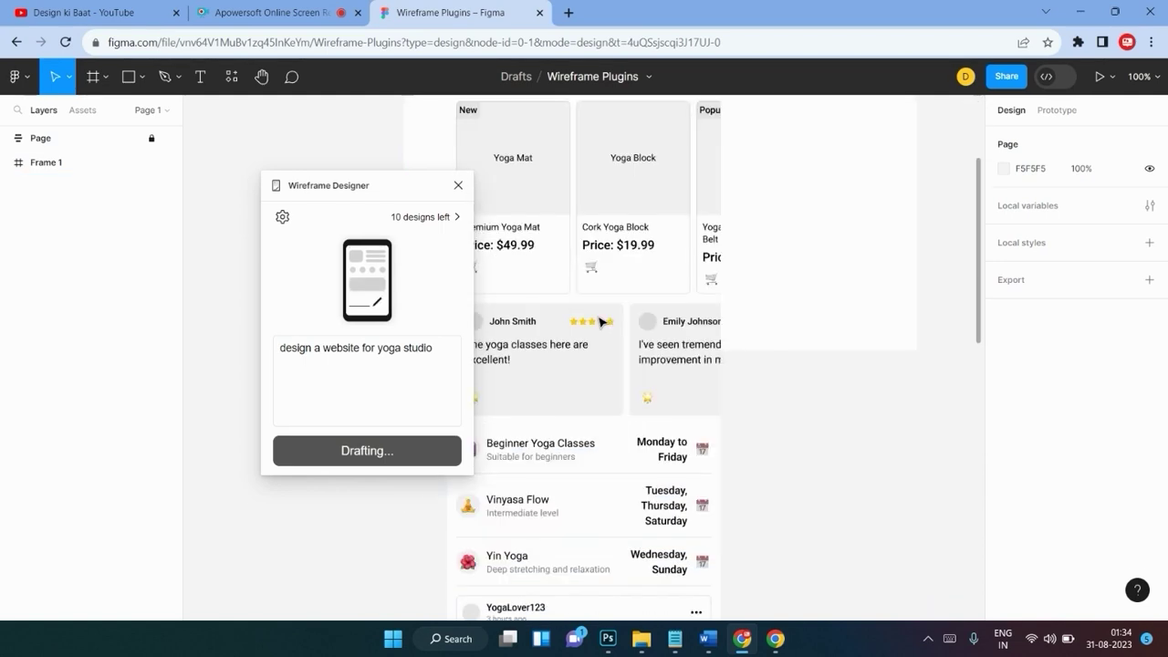
pyautogui.scroll(-3, 600, 321)
pyautogui.scroll(-1, 601, 322)
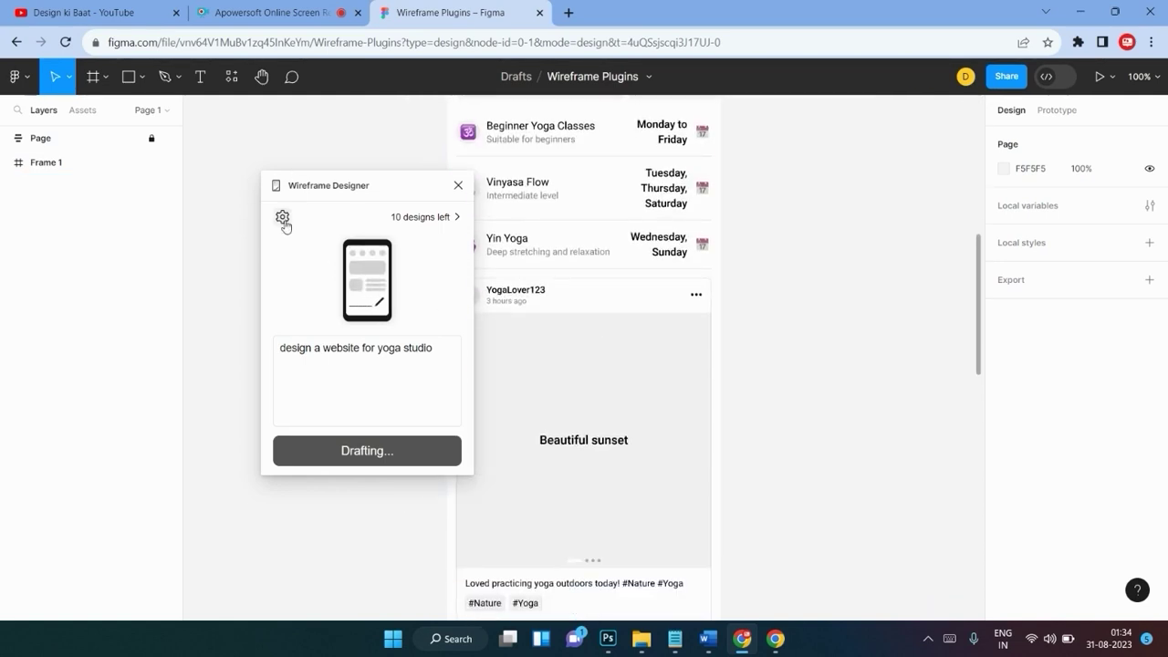
pyautogui.moveTo(341, 187); pyautogui.dragTo(284, 160)
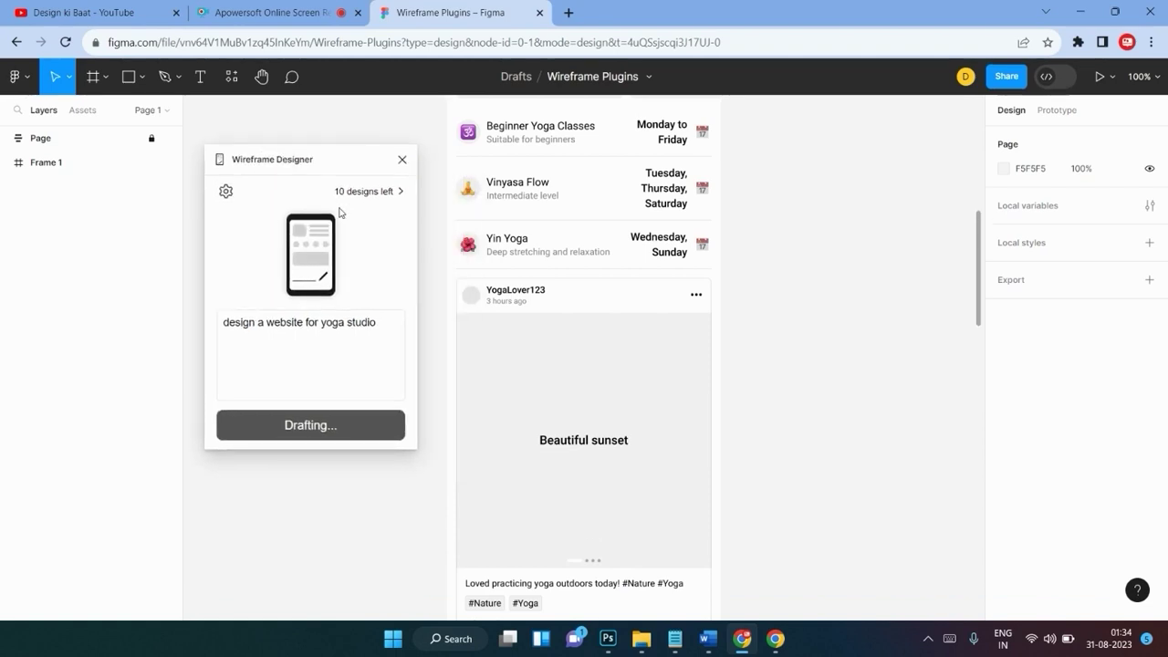
pyautogui.scroll(5, 550, 264)
pyautogui.scroll(5, 551, 264)
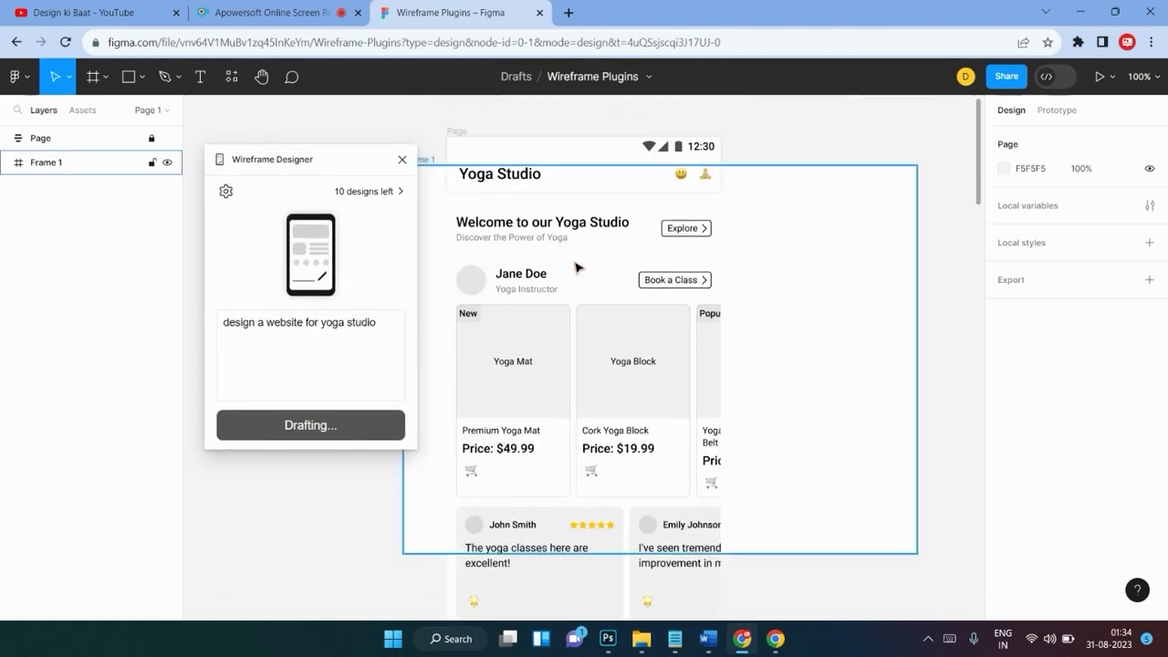
pyautogui.scroll(-5, 578, 266)
pyautogui.scroll(-5, 579, 216)
pyautogui.scroll(-5, 579, 216)
pyautogui.scroll(-5, 581, 218)
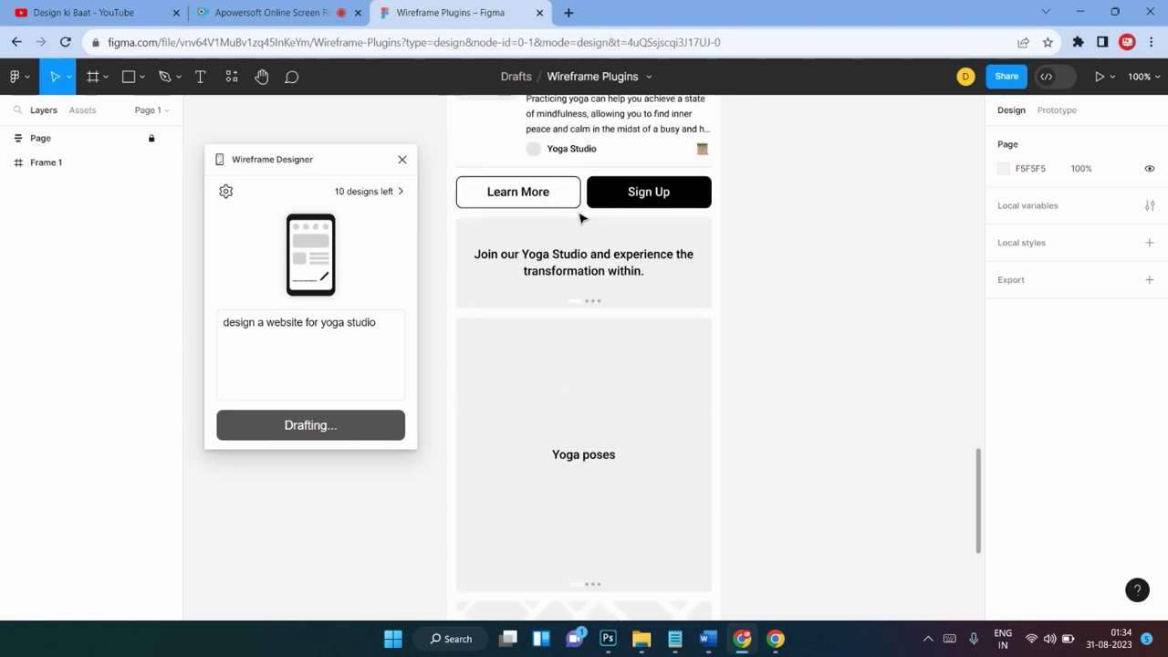
pyautogui.scroll(-5, 581, 217)
pyautogui.scroll(-5, 580, 217)
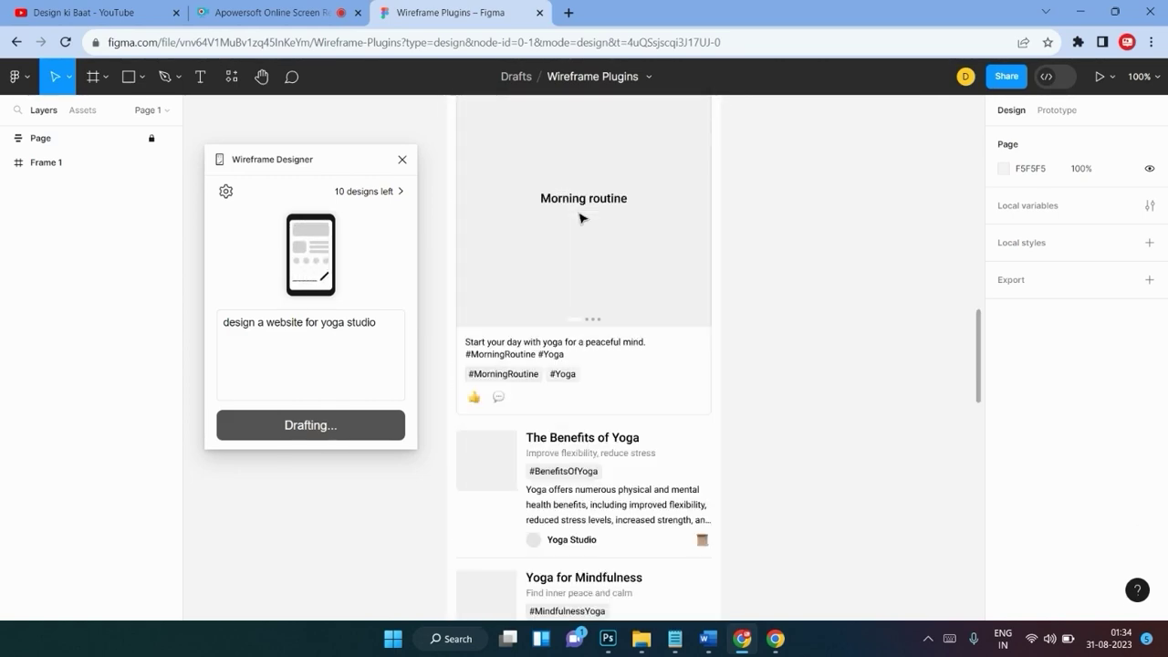
pyautogui.scroll(-3, 581, 218)
pyautogui.scroll(2, 581, 217)
pyautogui.scroll(2, 581, 214)
pyautogui.scroll(3, 582, 213)
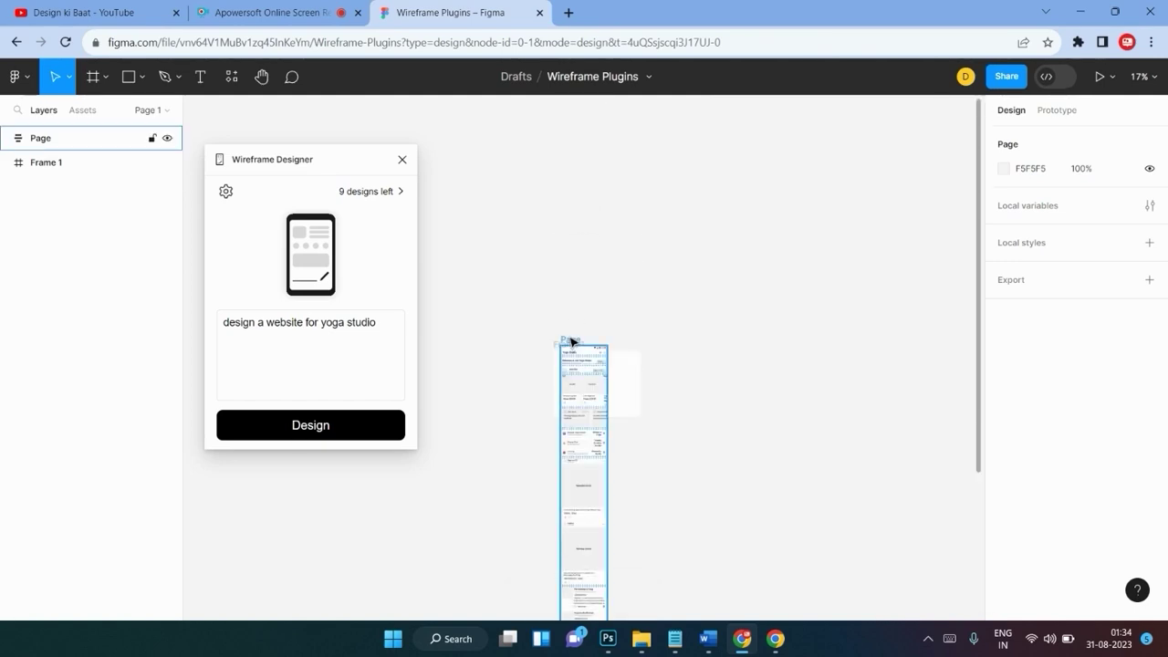
# Move the generated Page frame up and right and zoom to 100%.
pyautogui.moveTo(575, 345); pyautogui.dragTo(688, 230)
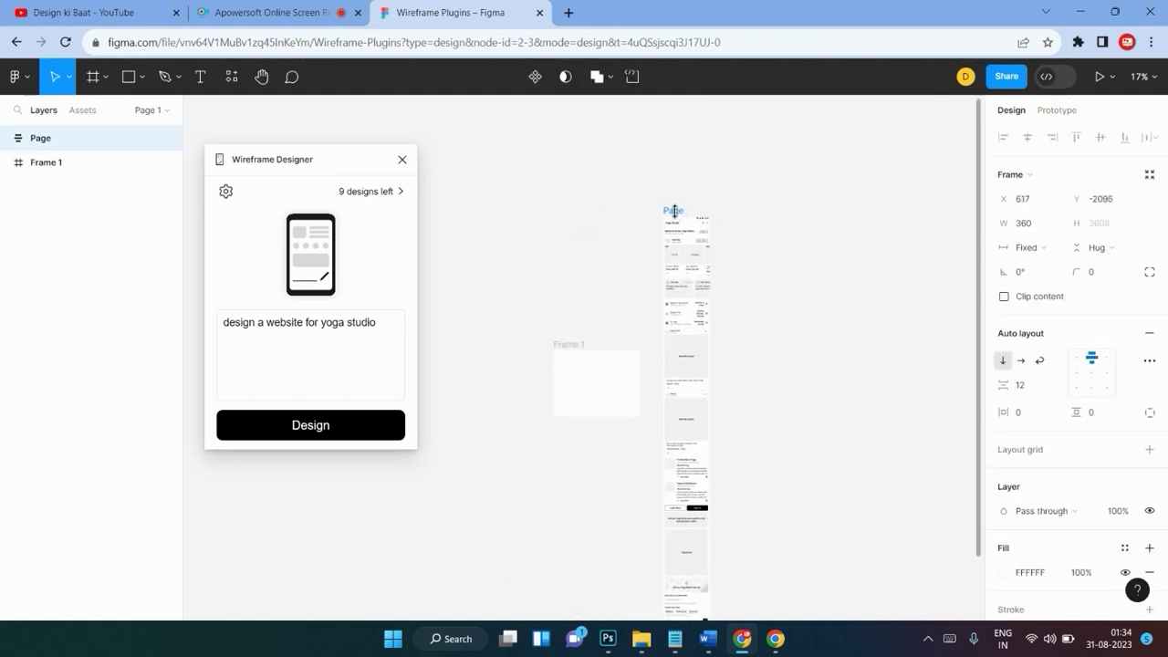
pyautogui.hotkey('shift', '0')
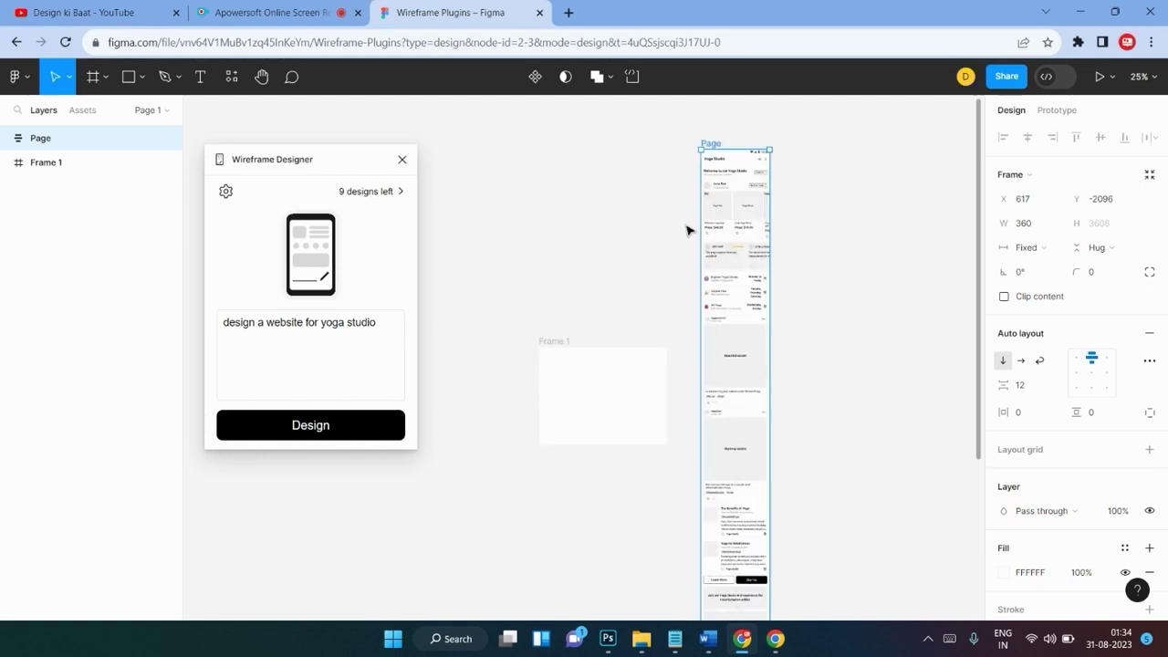
pyautogui.hscroll(5, 754, 268)
pyautogui.scroll(4, 754, 270)
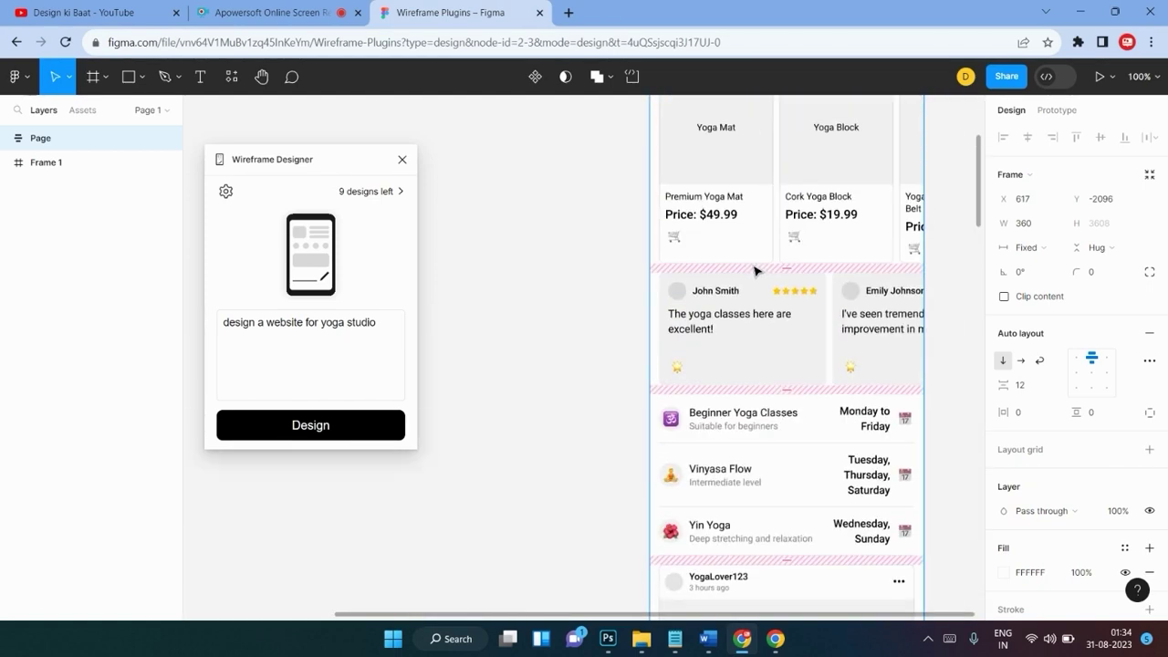
pyautogui.scroll(2, 753, 268)
pyautogui.scroll(2, 754, 267)
pyautogui.hscroll(2, 752, 264)
pyautogui.scroll(-1, 752, 265)
pyautogui.hscroll(-1, 753, 265)
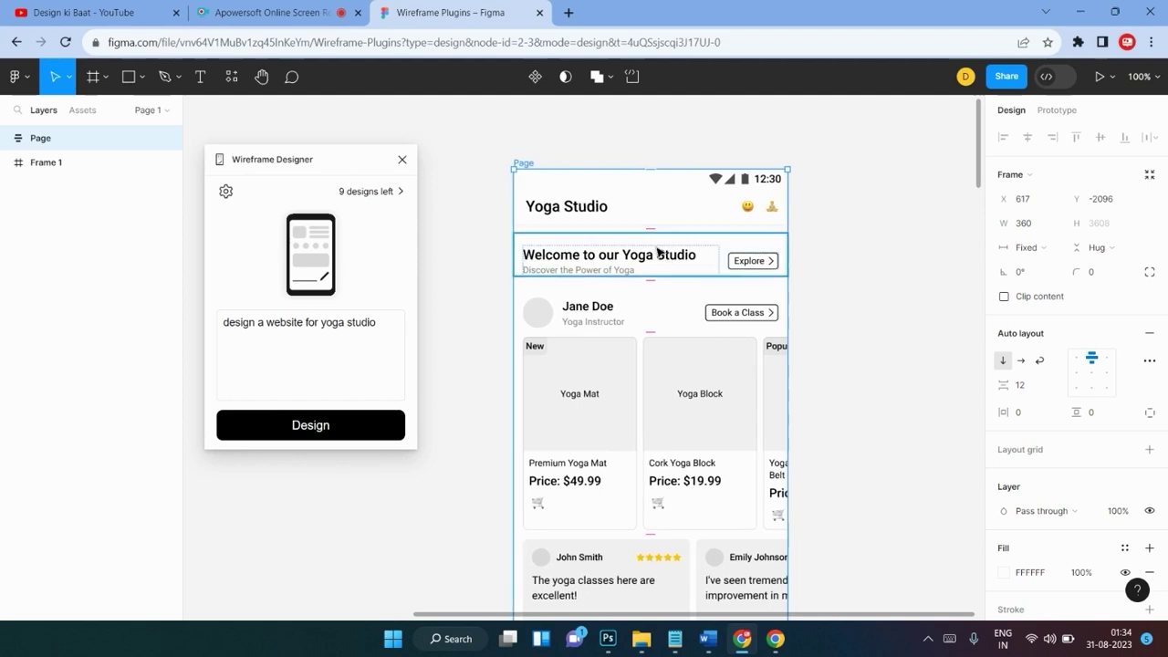
# Select the Top Bar and scroll the mobile wireframe down to the class schedule.
pyautogui.click(598, 204)
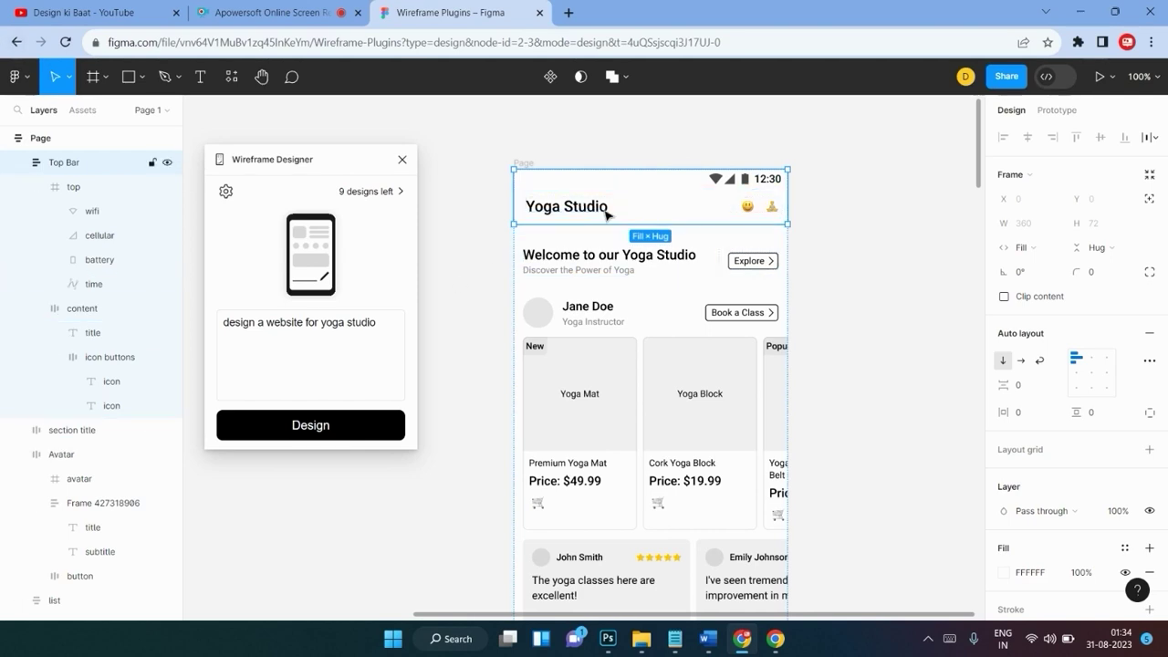
pyautogui.scroll(-1, 608, 210)
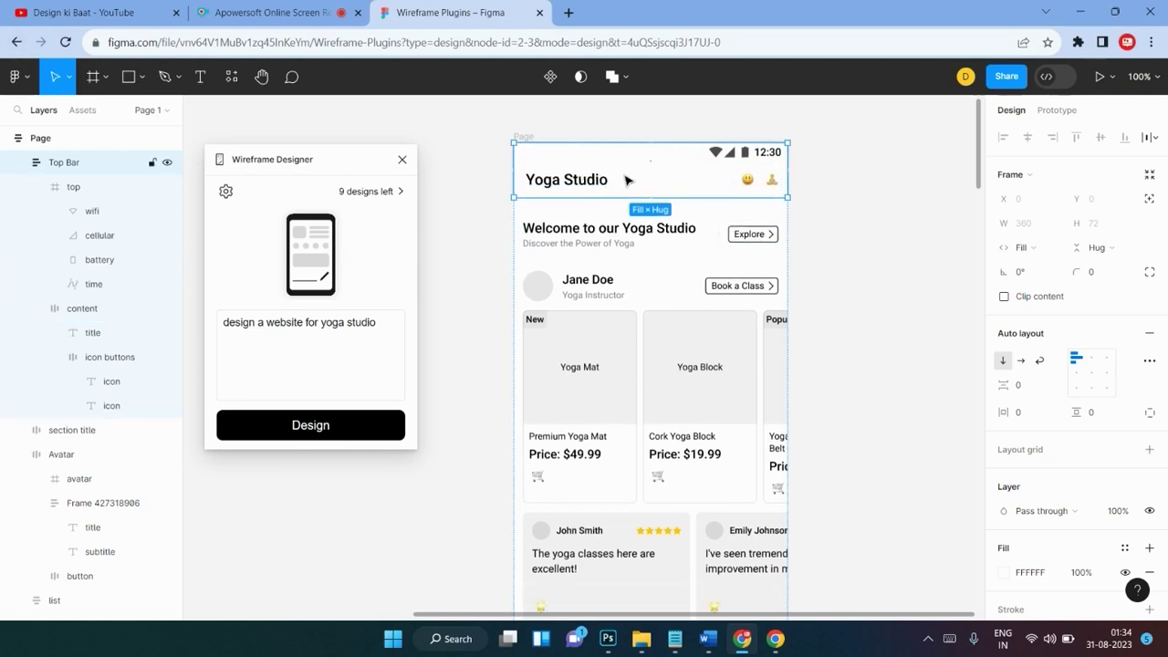
pyautogui.scroll(-3, 630, 192)
pyautogui.scroll(-1, 639, 219)
pyautogui.scroll(-2, 652, 251)
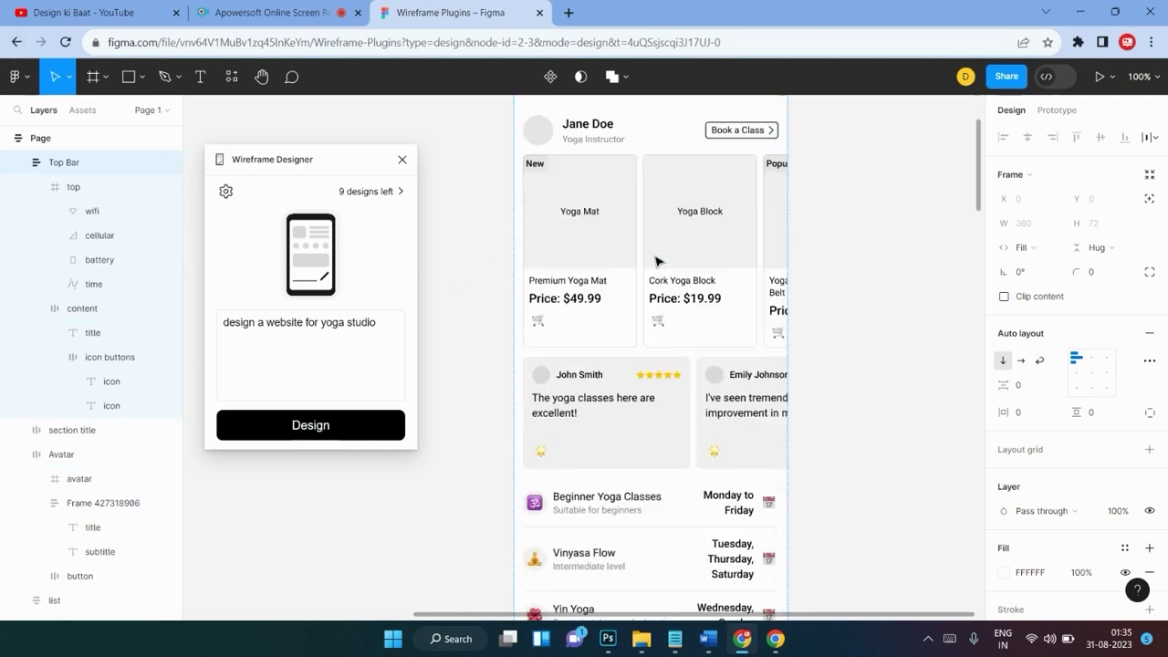
pyautogui.scroll(-15, 657, 262)
pyautogui.scroll(-13, 657, 262)
pyautogui.scroll(-13, 657, 262)
pyautogui.scroll(-13, 657, 262)
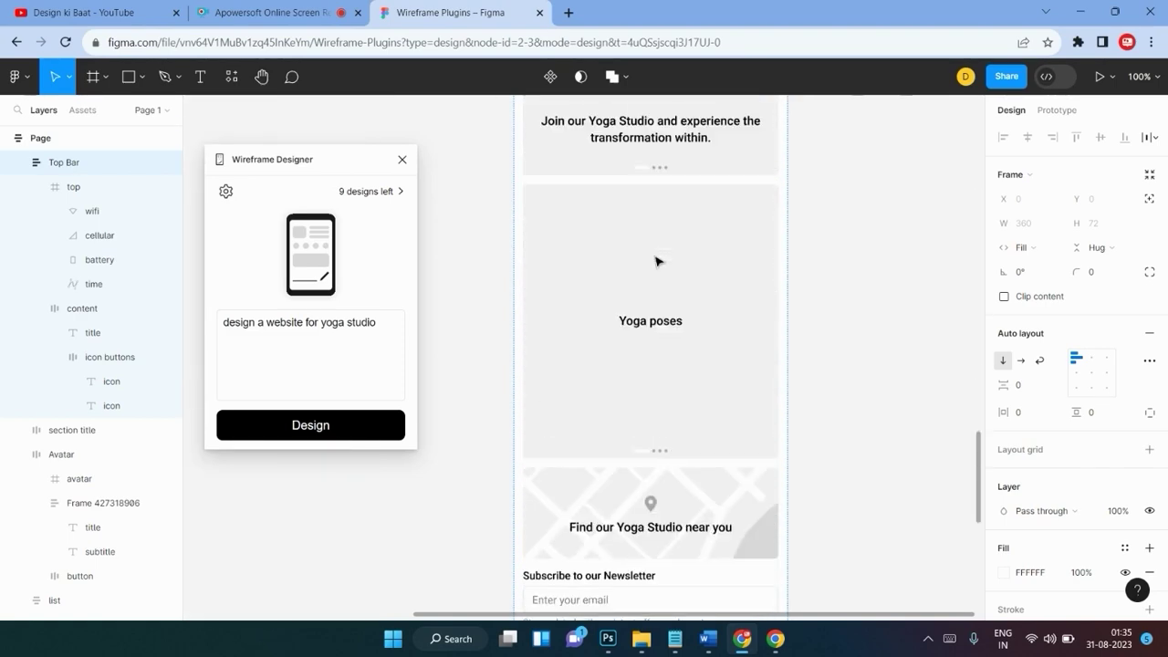
pyautogui.scroll(-13, 657, 262)
pyautogui.scroll(-9, 657, 262)
pyautogui.scroll(2, 657, 262)
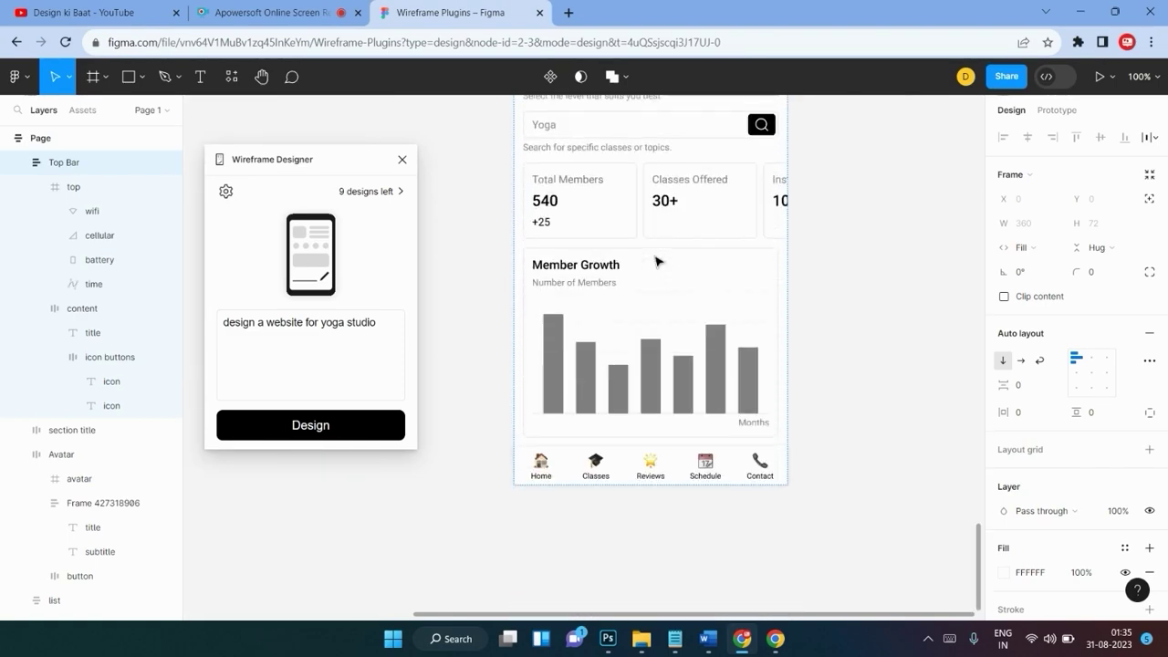
pyautogui.scroll(14, 657, 261)
pyautogui.scroll(13, 657, 262)
pyautogui.scroll(13, 657, 262)
pyautogui.scroll(6, 656, 261)
pyautogui.scroll(6, 656, 261)
pyautogui.scroll(-6, 656, 261)
pyautogui.scroll(3, 655, 261)
pyautogui.scroll(2, 655, 261)
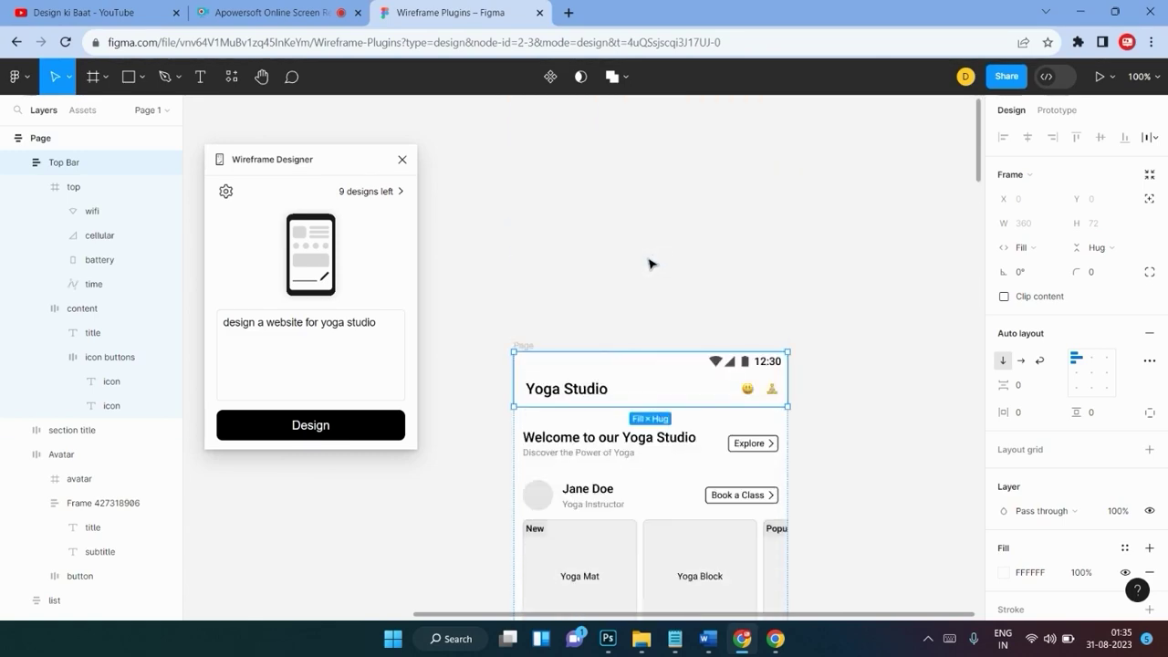
# Shift the 360-wide mobile wireframe frame slightly to the right.
pyautogui.moveTo(524, 342)
pyautogui.mouseDown()
pyautogui.moveTo(609, 176)
pyautogui.moveTo(550, 115)
pyautogui.moveTo(538, 136)
pyautogui.mouseUp()
pyautogui.click(475, 326)
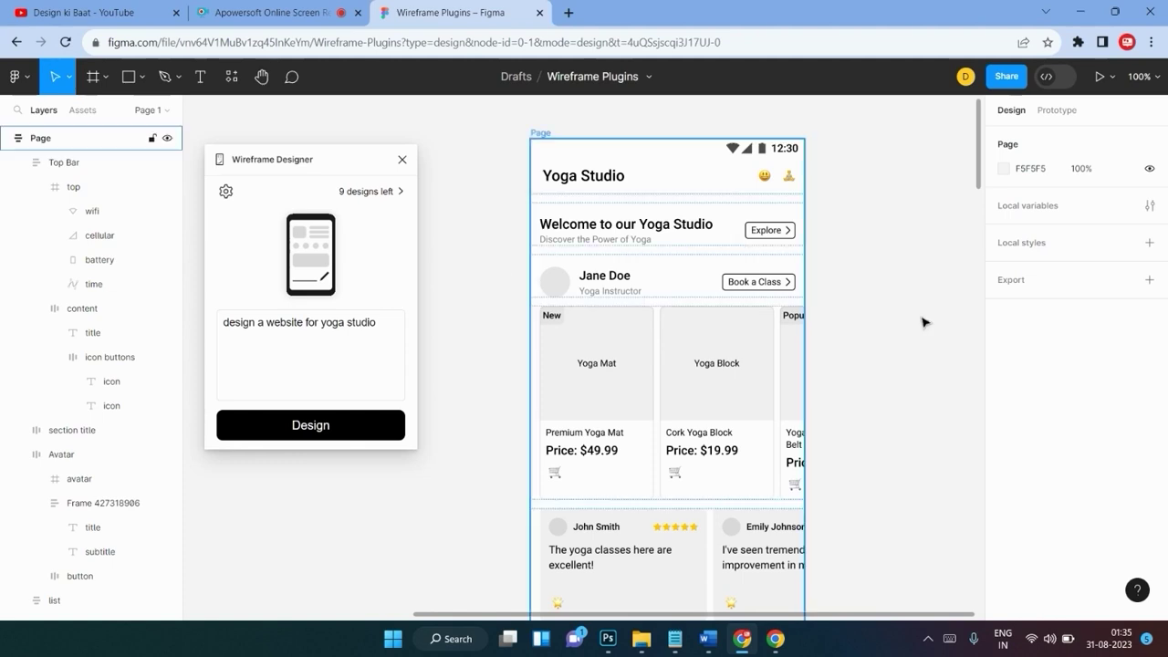
pyautogui.moveTo(543, 133); pyautogui.dragTo(595, 133)
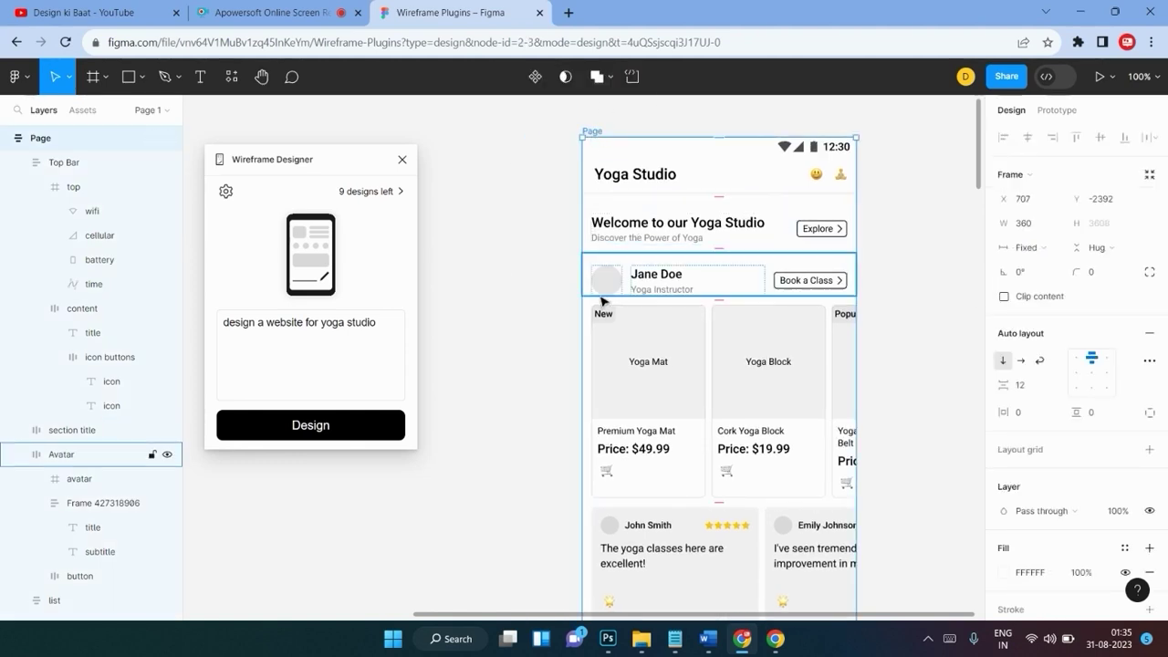
pyautogui.keyDown('ctrl'); pyautogui.scroll(-5, 573, 334); pyautogui.keyUp('ctrl')
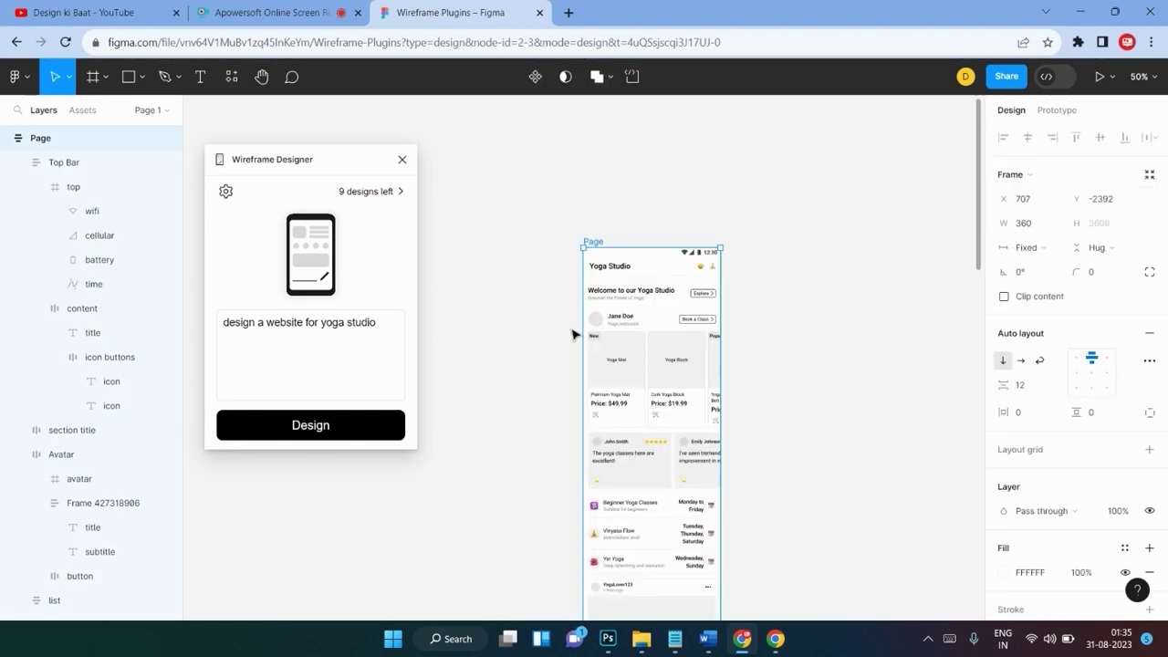
pyautogui.scroll(-3, 575, 331)
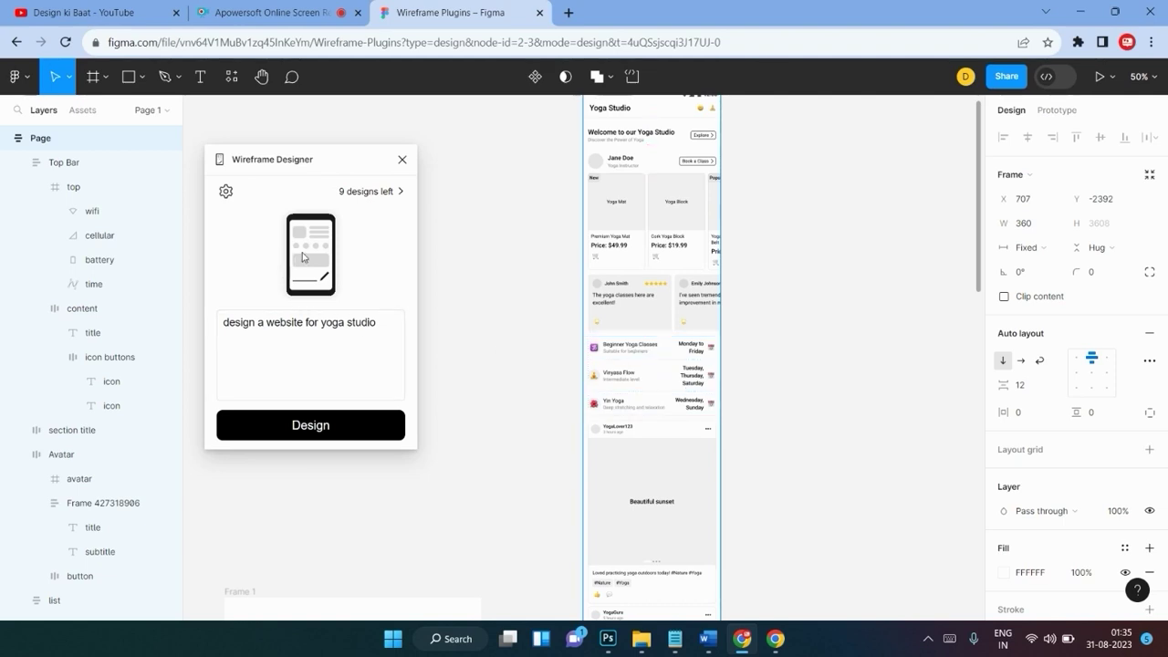
# Set the Wireframe Designer platform to Desktop, keeping the yoga studio prompt unchanged.
pyautogui.click(225, 194)
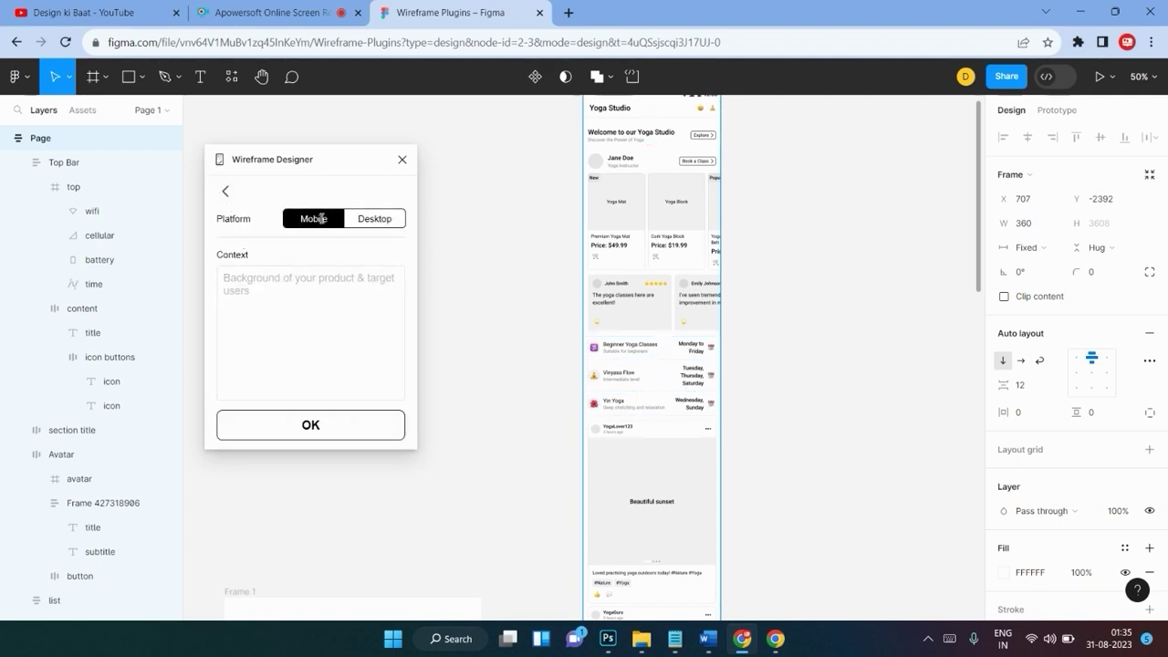
pyautogui.click(380, 220)
pyautogui.click(234, 286)
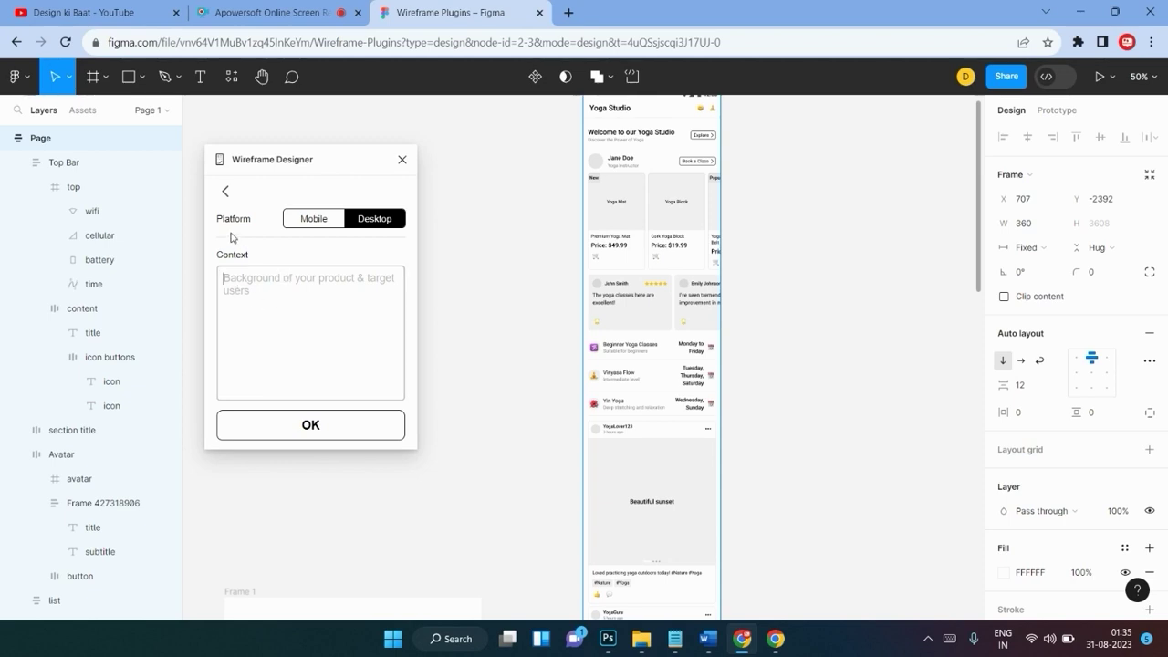
pyautogui.click(315, 431)
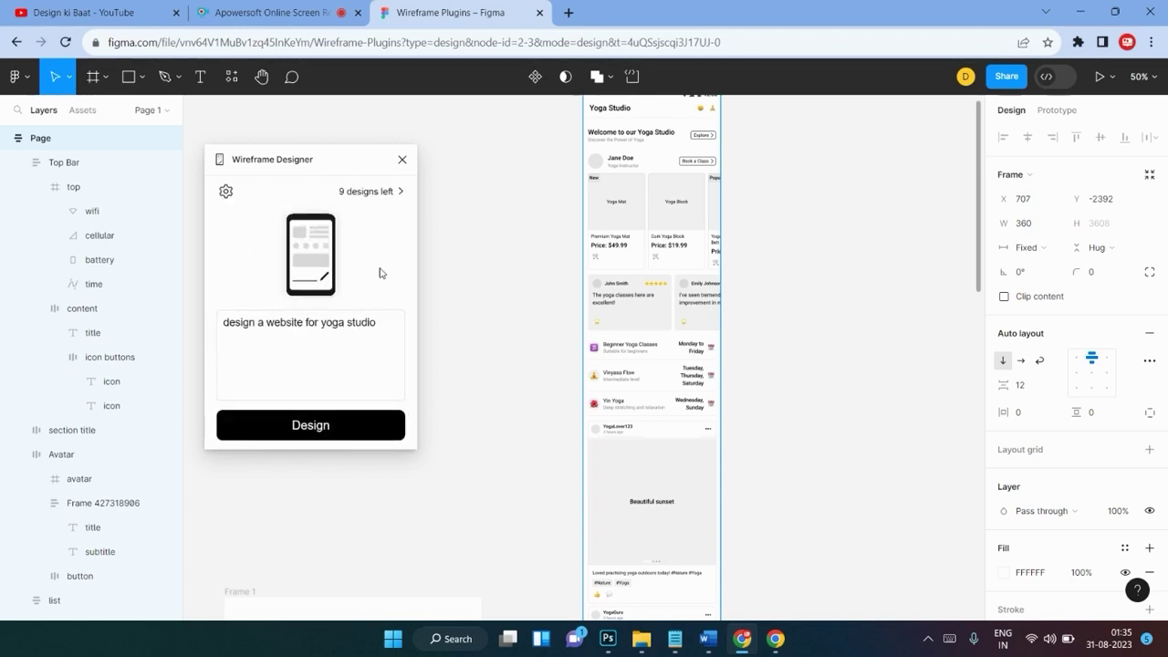
pyautogui.click(306, 315)
pyautogui.hotkey('ctrl', 'a')
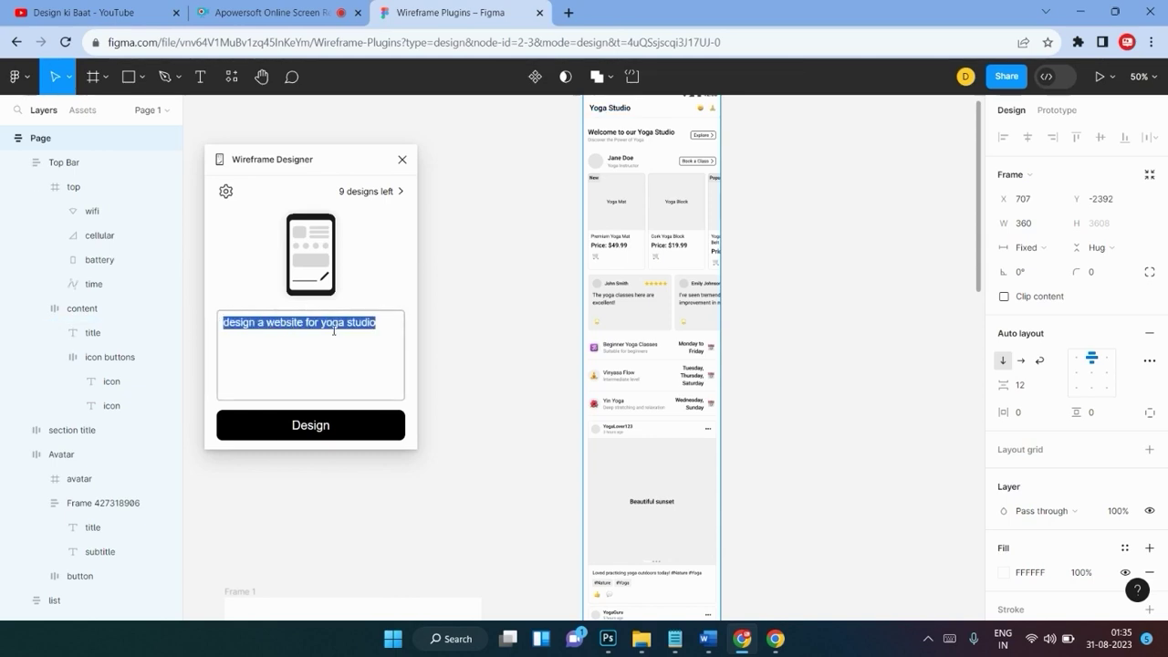
pyautogui.click(368, 355)
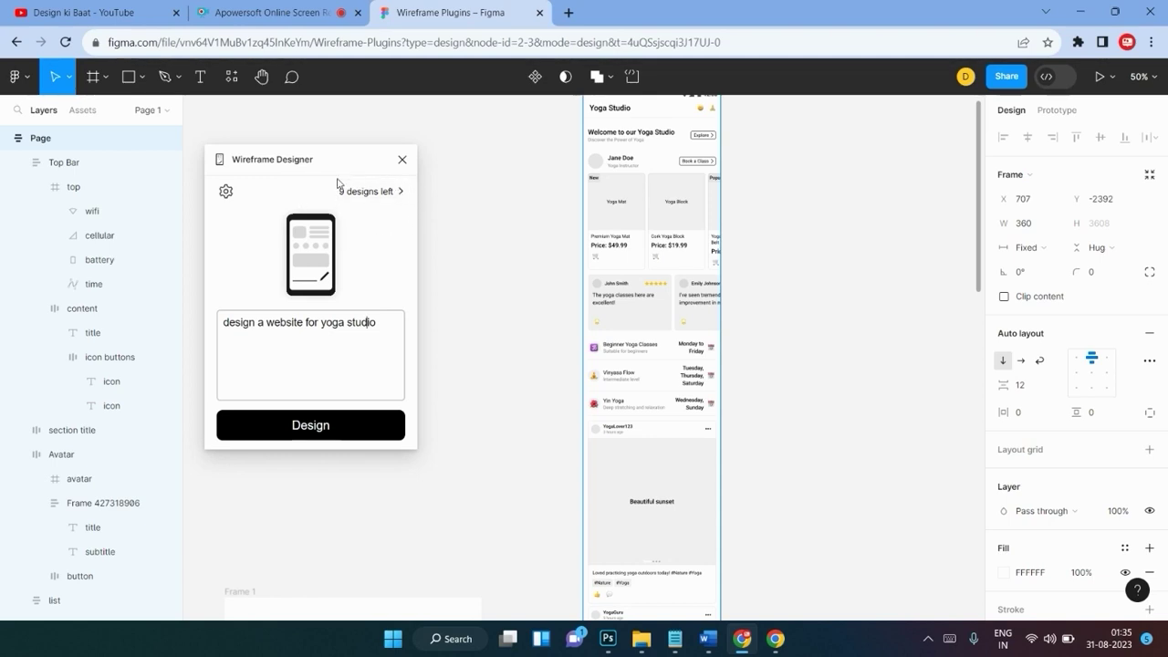
# Move the mobile wireframe up and right, then generate a desktop version, leaving 8 designs.
pyautogui.scroll(3, 664, 227)
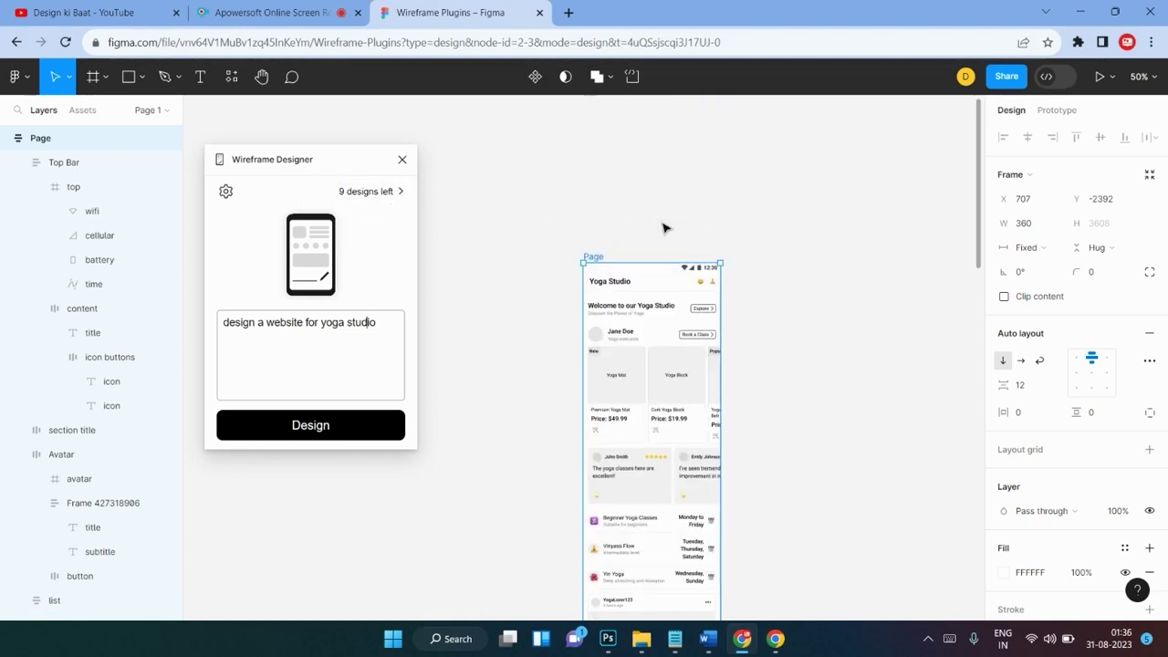
pyautogui.moveTo(591, 257); pyautogui.dragTo(778, 146)
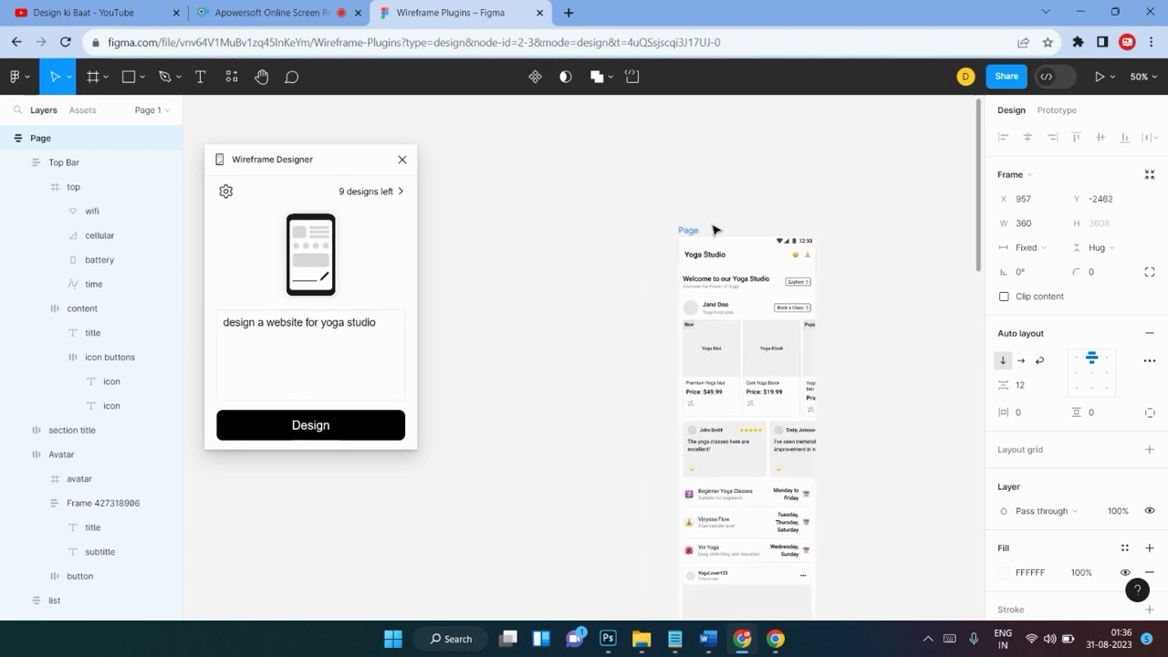
pyautogui.click(312, 429)
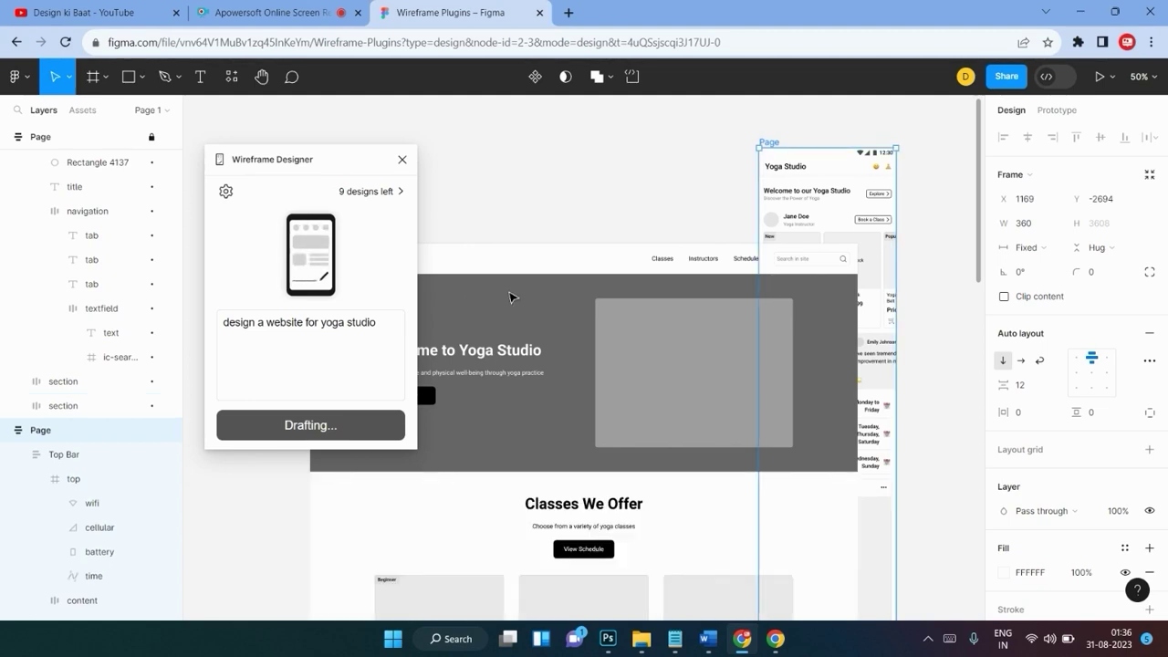
pyautogui.scroll(-3, 511, 297)
pyautogui.scroll(-2, 511, 297)
pyautogui.scroll(-2, 512, 297)
pyautogui.scroll(-2, 511, 297)
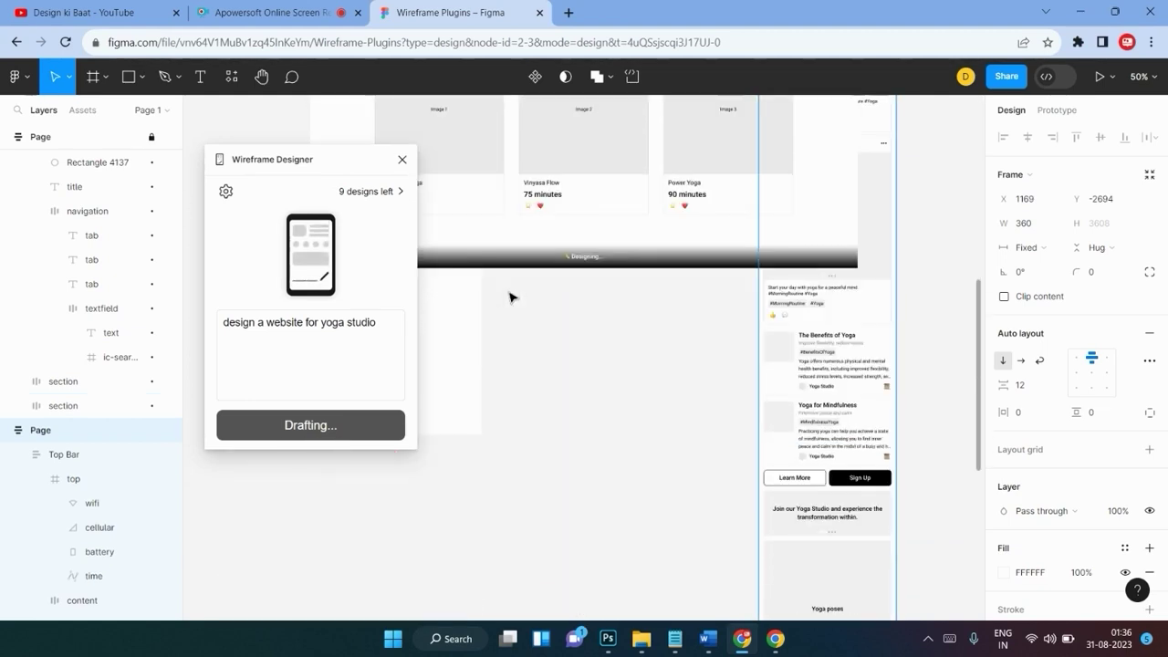
pyautogui.scroll(2, 511, 297)
pyautogui.scroll(4, 511, 296)
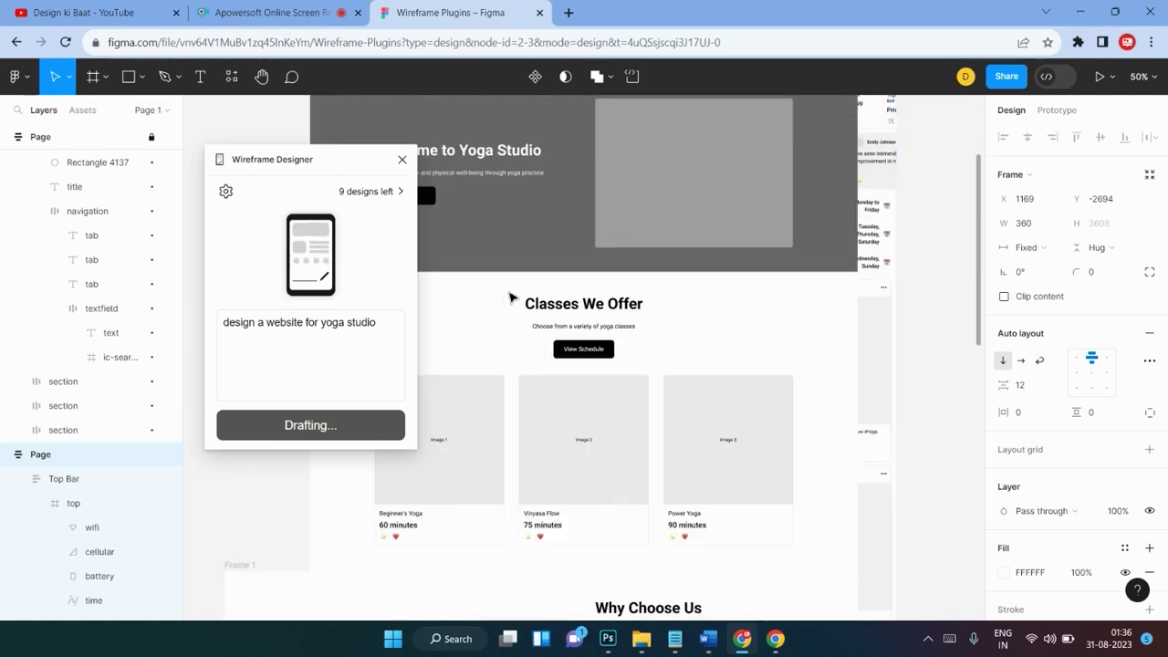
pyautogui.scroll(3, 511, 296)
pyautogui.scroll(-1, 509, 296)
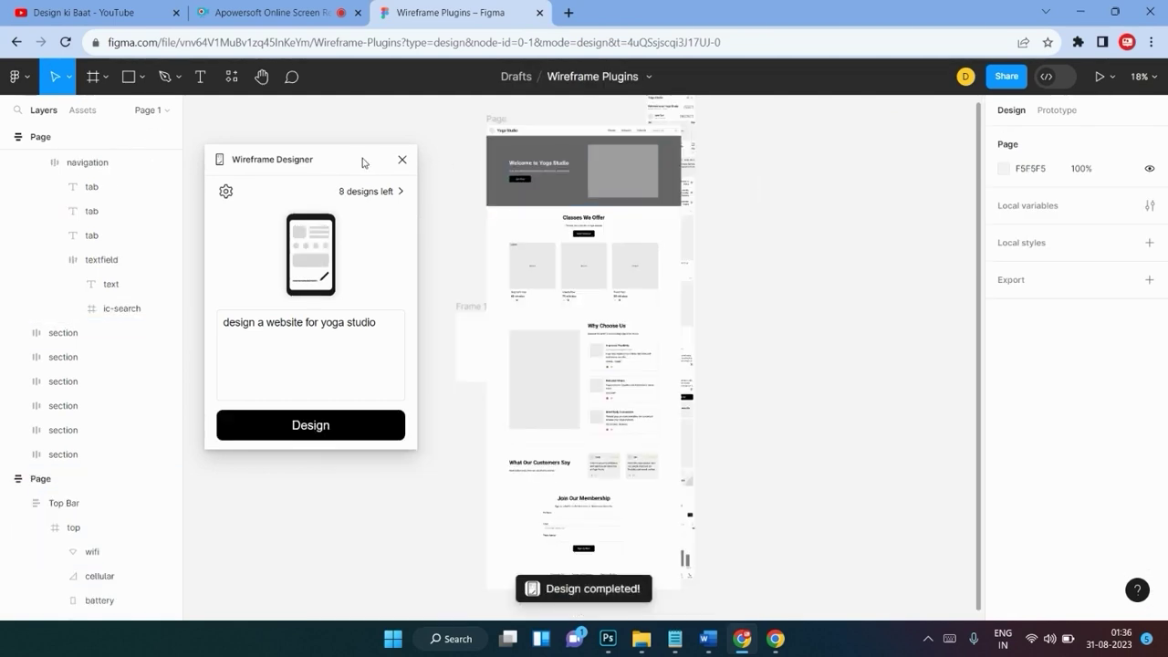
# Place the desktop Yoga Studio wireframe beside the mobile one and clear the selection.
pyautogui.scroll(-3, 610, 345)
pyautogui.scroll(4, 610, 345)
pyautogui.moveTo(507, 211)
pyautogui.mouseDown()
pyautogui.moveTo(763, 164)
pyautogui.moveTo(752, 169)
pyautogui.mouseUp()
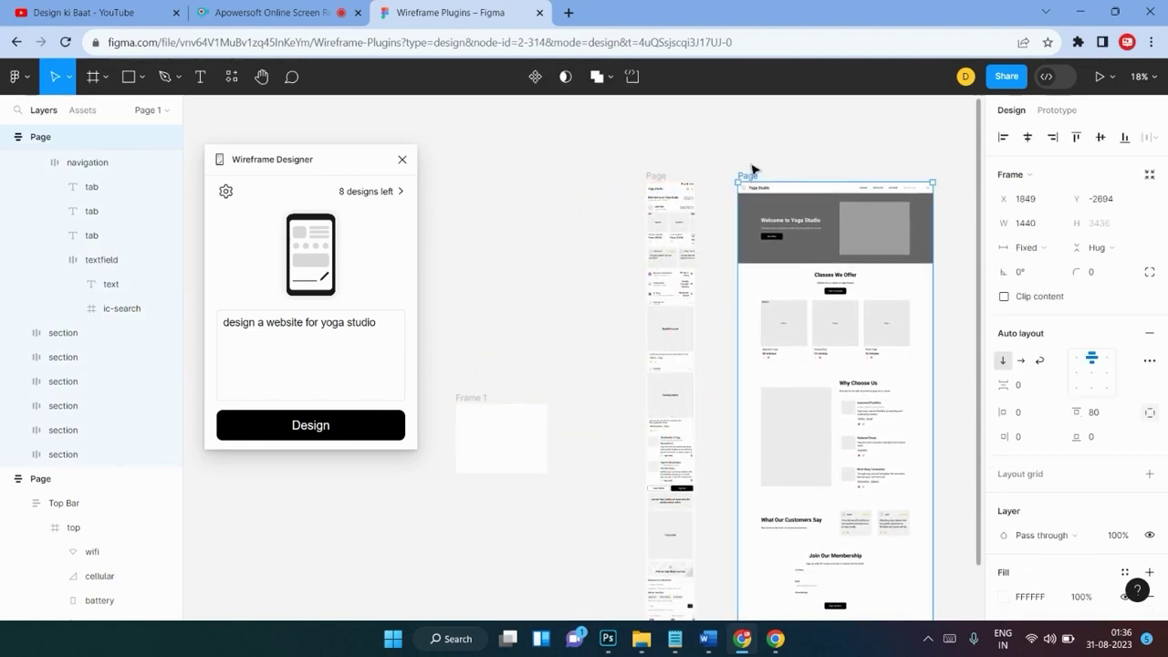
pyautogui.hscroll(3, 752, 168)
pyautogui.hscroll(-1, 752, 168)
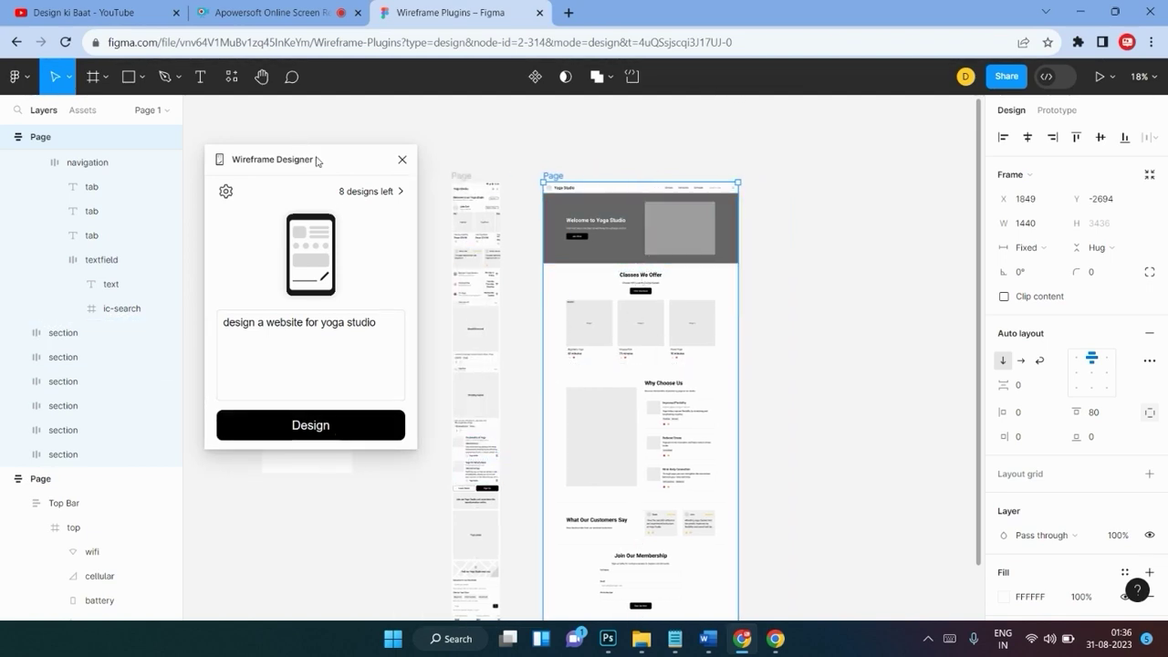
pyautogui.scroll(2, 413, 205)
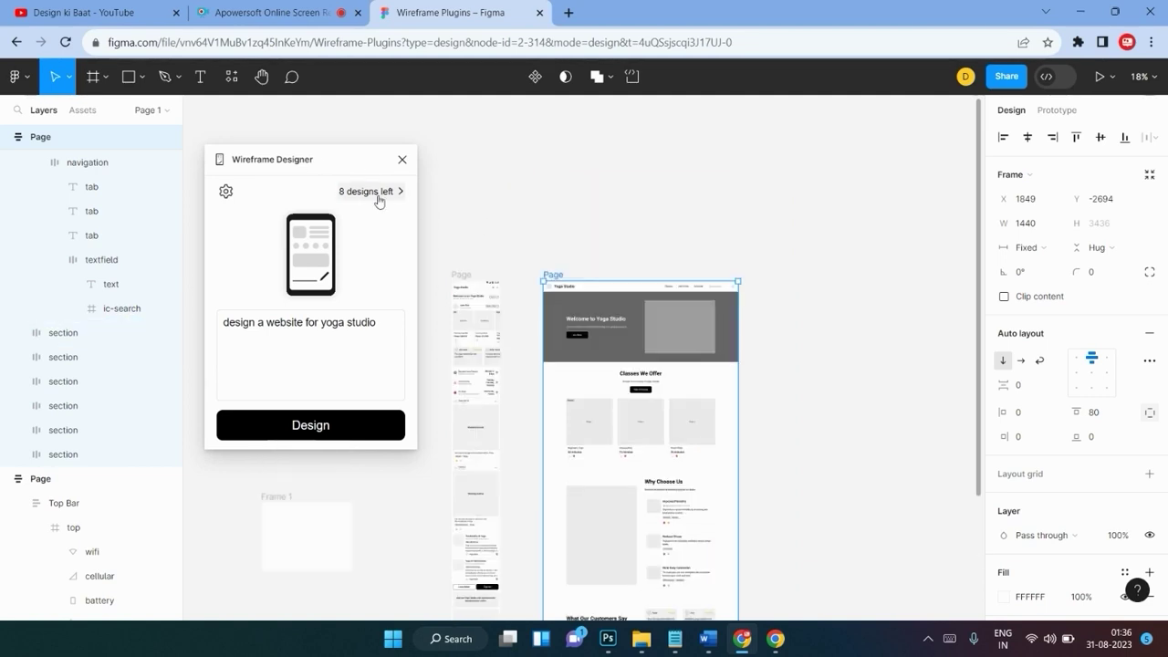
pyautogui.scroll(-2, 610, 237)
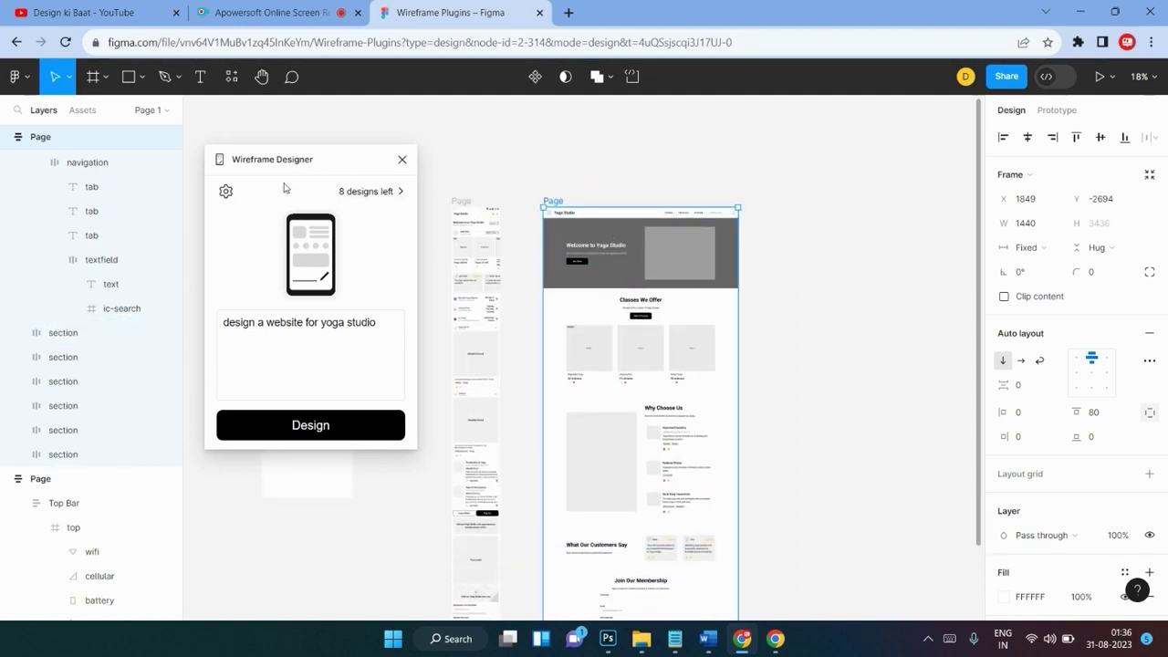
pyautogui.scroll(-1, 483, 202)
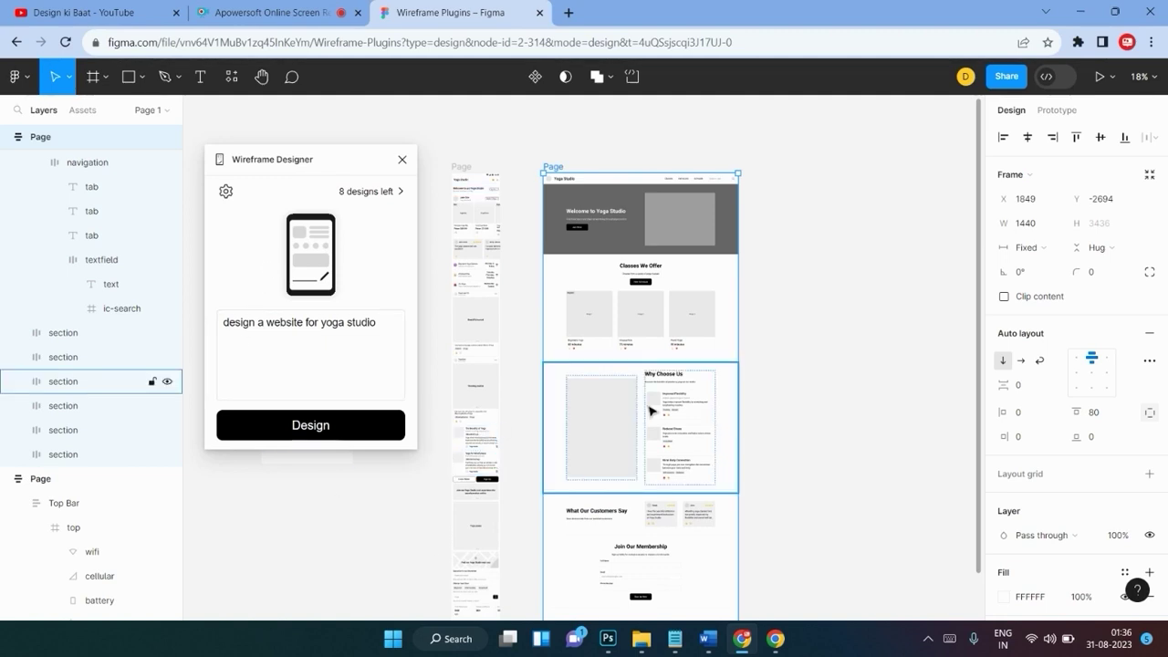
pyautogui.click(831, 240)
pyautogui.scroll(-1, 831, 240)
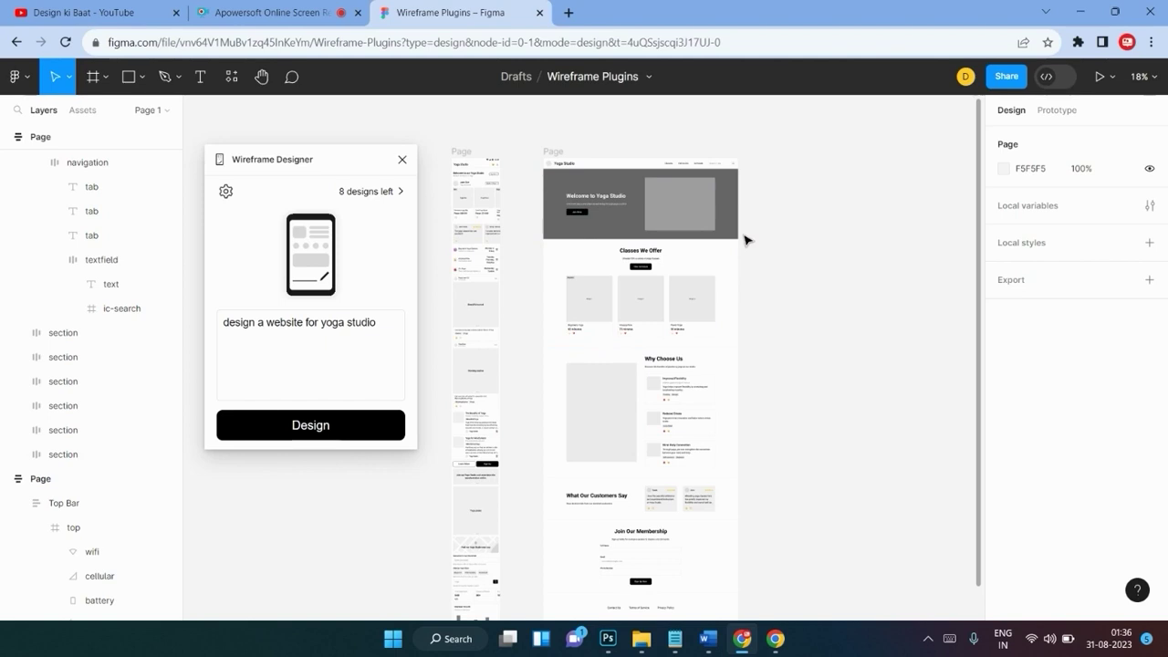
# View the desktop wireframe at 100%, zoom back out, and close the Wireframe Designer plugin.
pyautogui.hotkey('shift', '0')
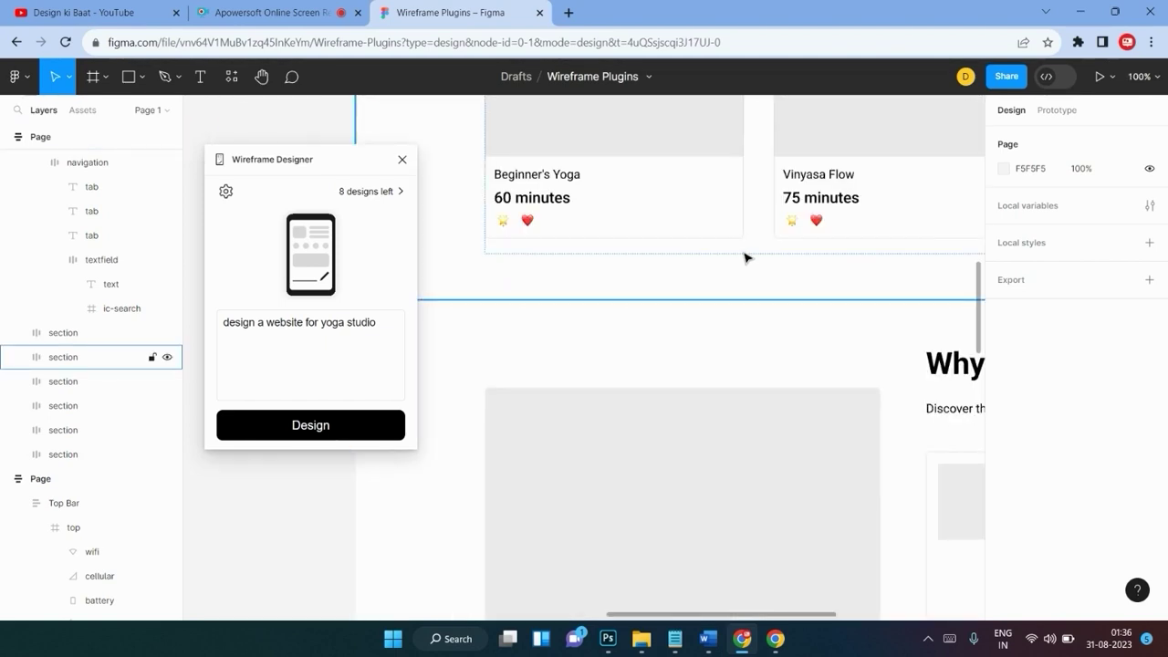
pyautogui.press('-')
pyautogui.scroll(2, 755, 302)
pyautogui.scroll(4, 757, 311)
pyautogui.hscroll(3, 757, 310)
pyautogui.scroll(4, 758, 310)
pyautogui.moveTo(375, 169); pyautogui.dragTo(923, 150)
pyautogui.click(947, 140)
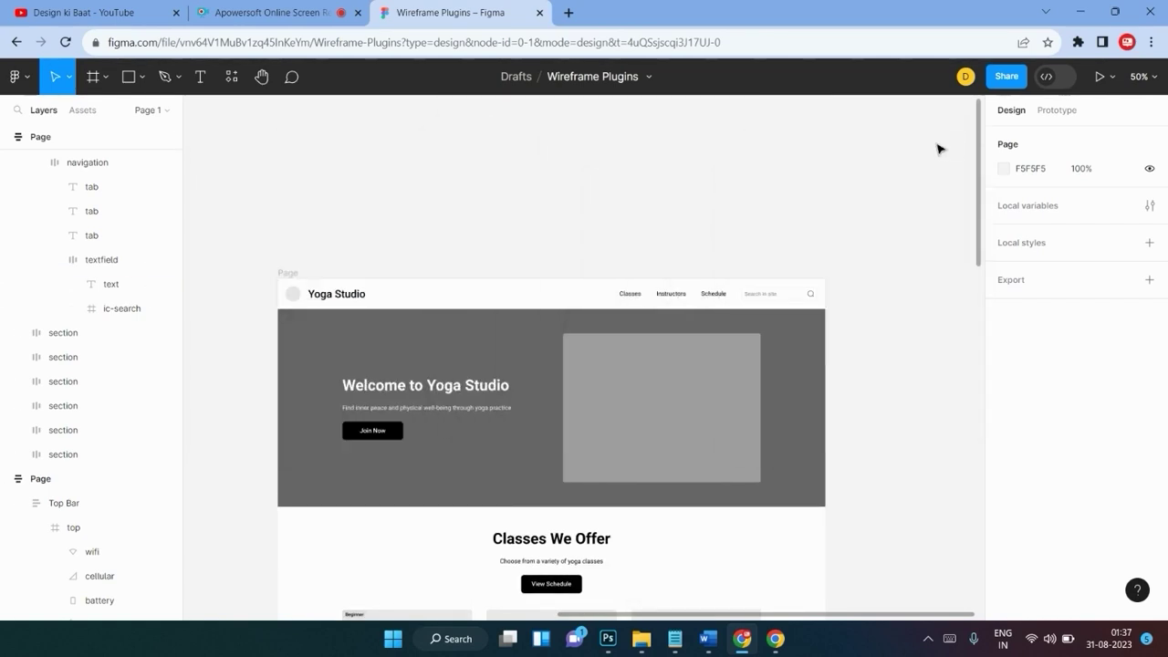
# Scroll through the desktop Yoga Studio wireframe down to the membership form and footer.
pyautogui.scroll(-5, 670, 264)
pyautogui.scroll(3, 669, 264)
pyautogui.scroll(3, 670, 267)
pyautogui.scroll(-1, 670, 267)
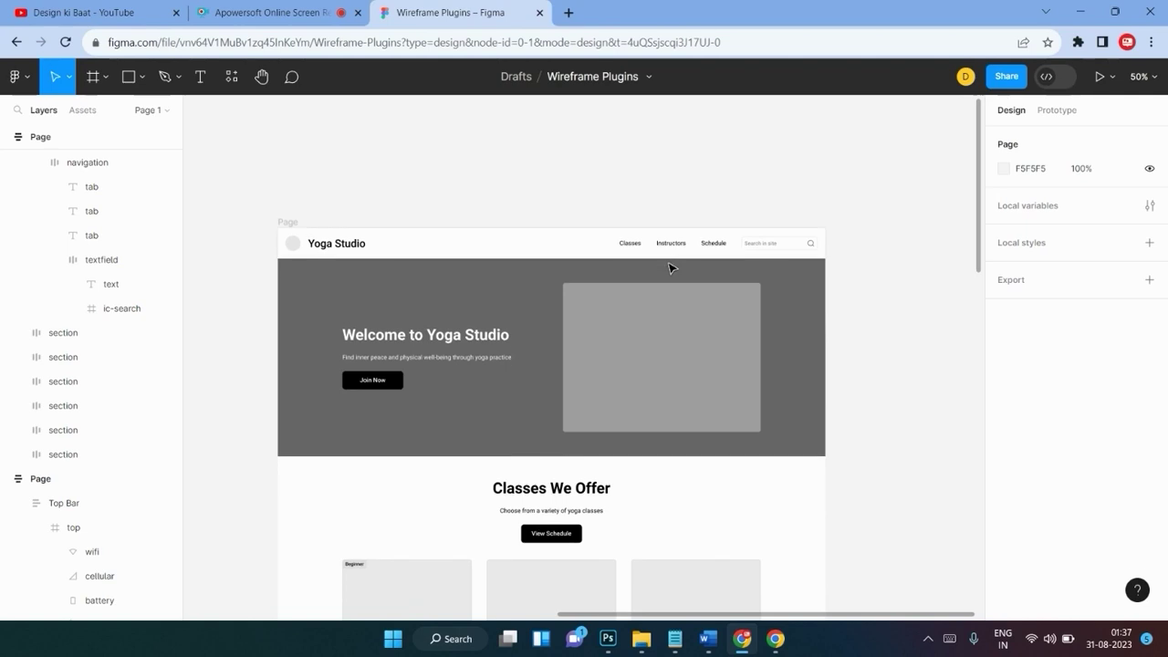
pyautogui.scroll(-2, 670, 266)
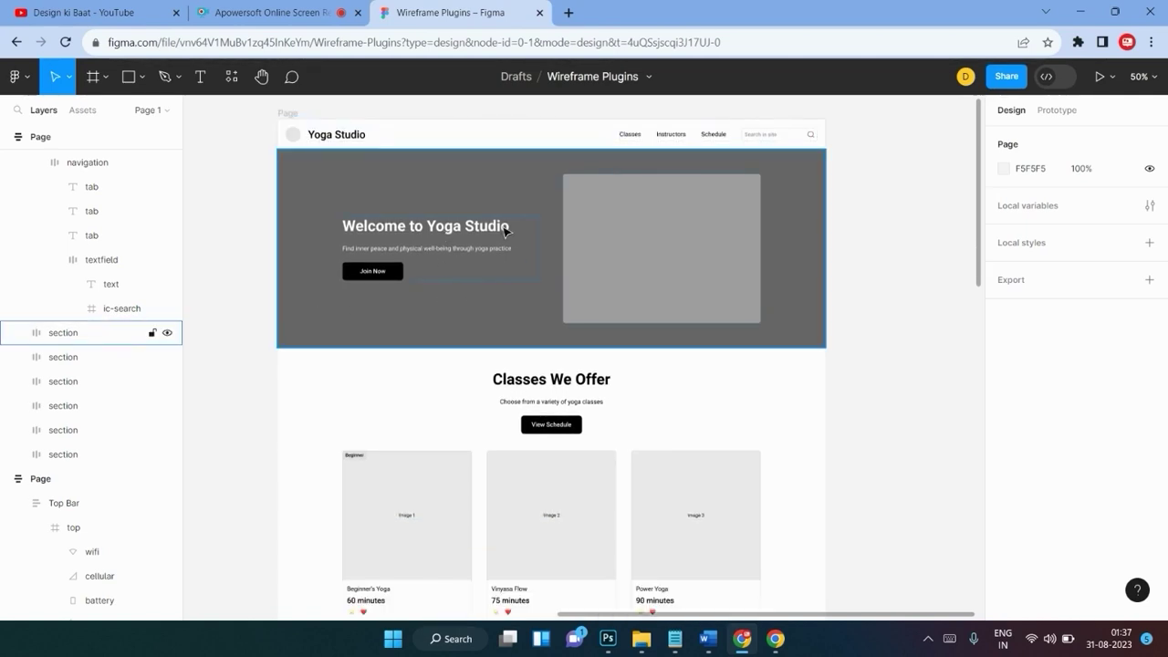
pyautogui.scroll(-1, 688, 246)
pyautogui.scroll(-6, 688, 246)
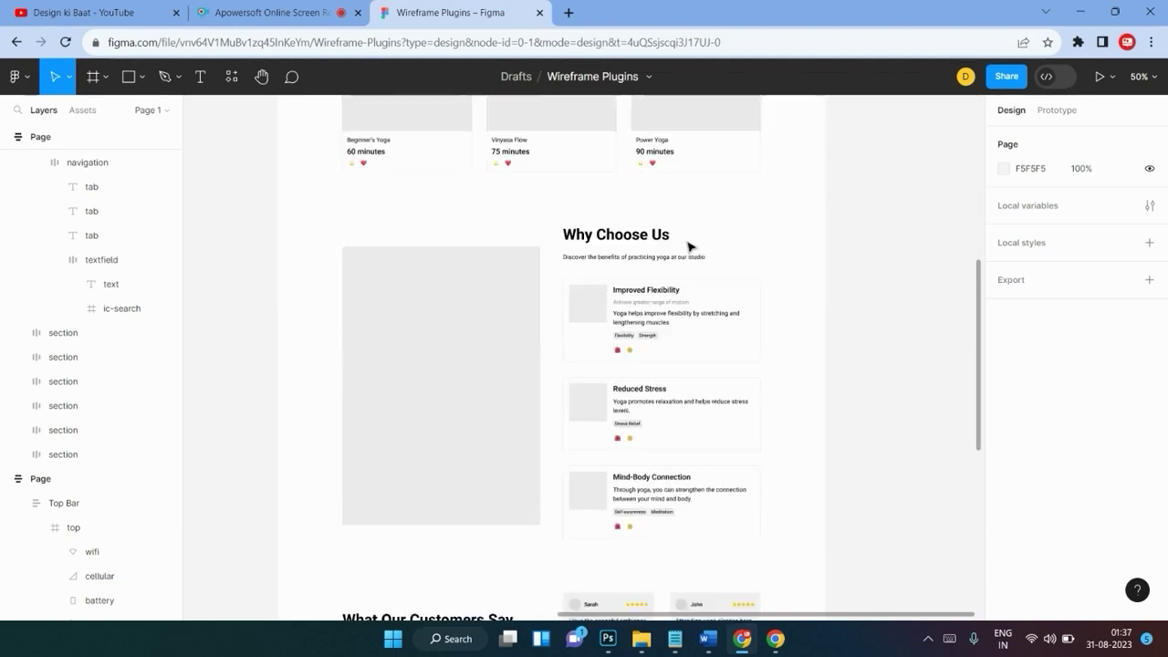
pyautogui.scroll(-7, 688, 245)
pyautogui.scroll(-5, 689, 245)
pyautogui.scroll(6, 688, 246)
pyautogui.scroll(6, 688, 245)
pyautogui.scroll(8, 688, 246)
pyautogui.scroll(-5, 688, 245)
pyautogui.scroll(1, 689, 245)
pyautogui.scroll(1, 688, 245)
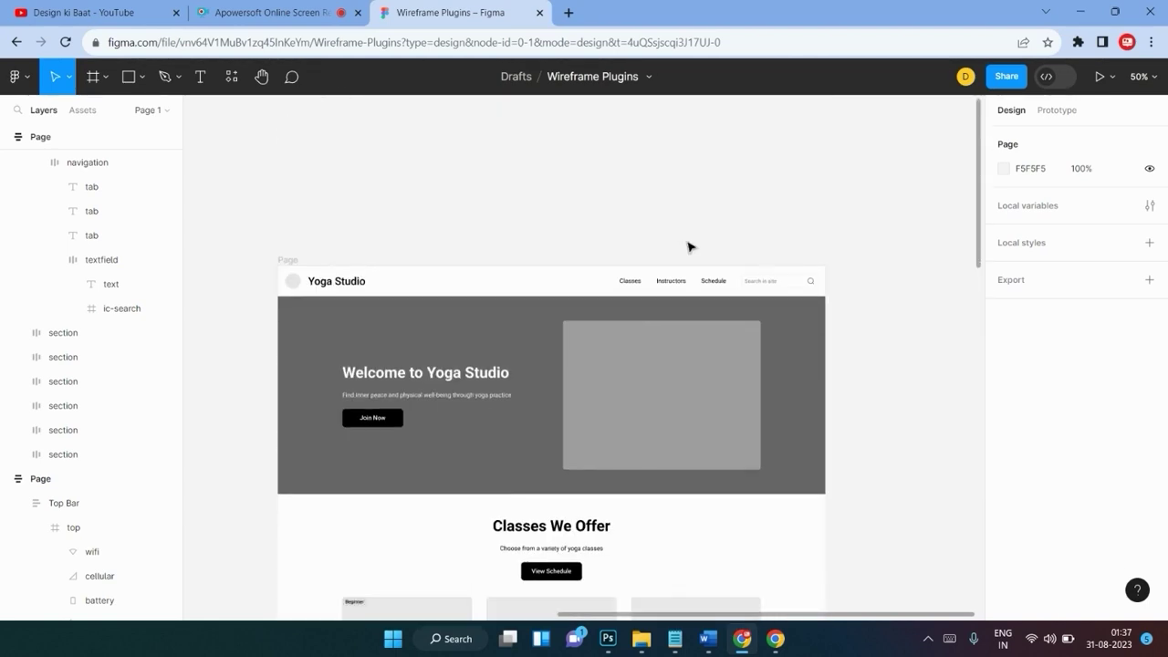
pyautogui.scroll(-1, 688, 246)
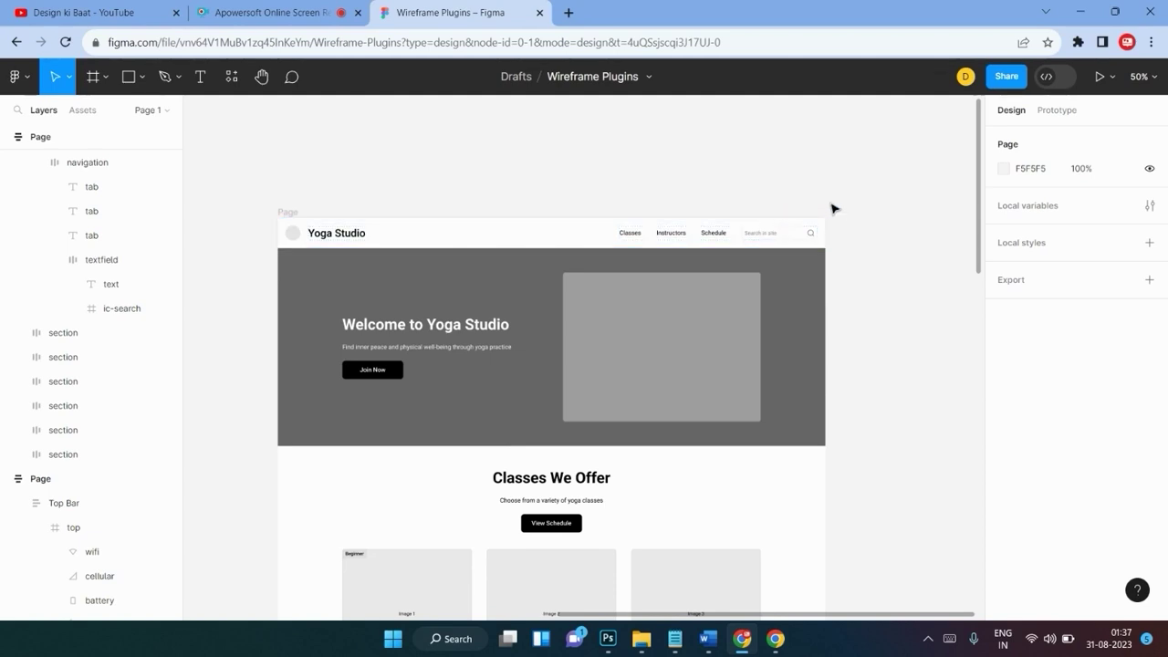
pyautogui.scroll(-2, 832, 208)
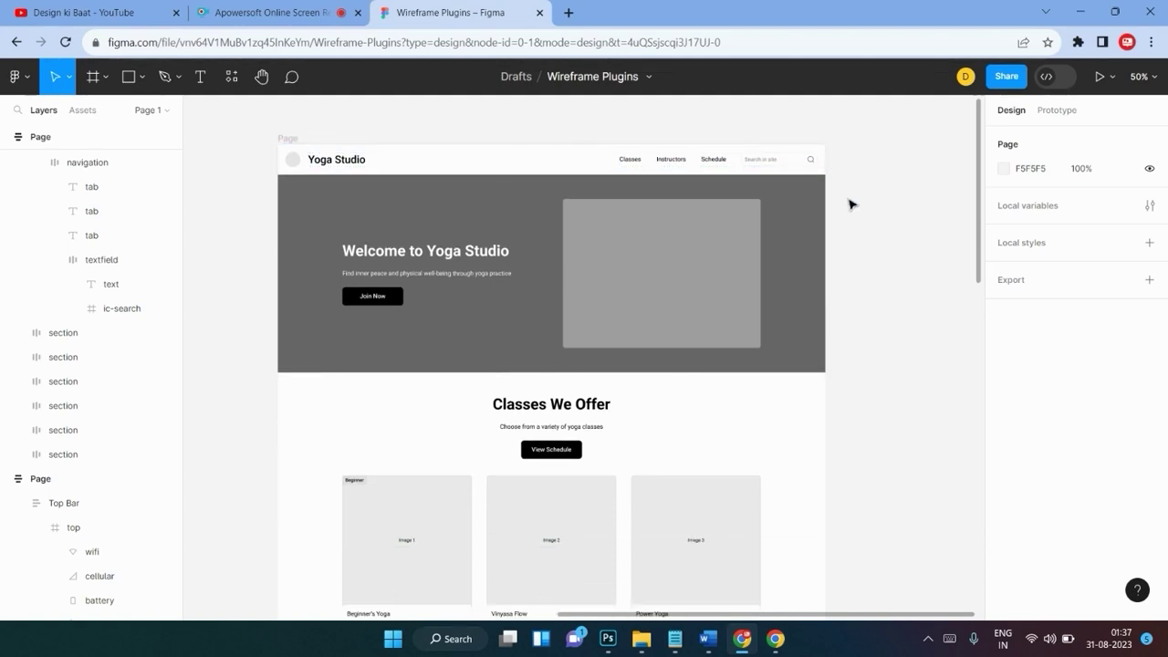
pyautogui.scroll(-1, 849, 201)
pyautogui.scroll(-1, 849, 201)
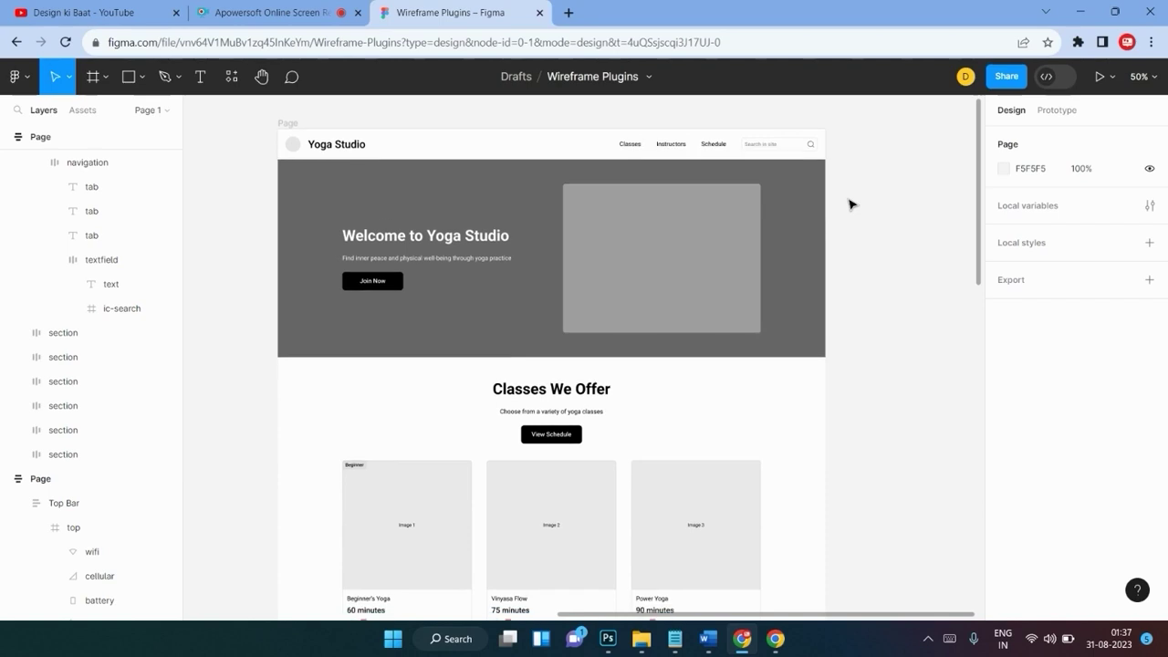
pyautogui.scroll(-1, 850, 200)
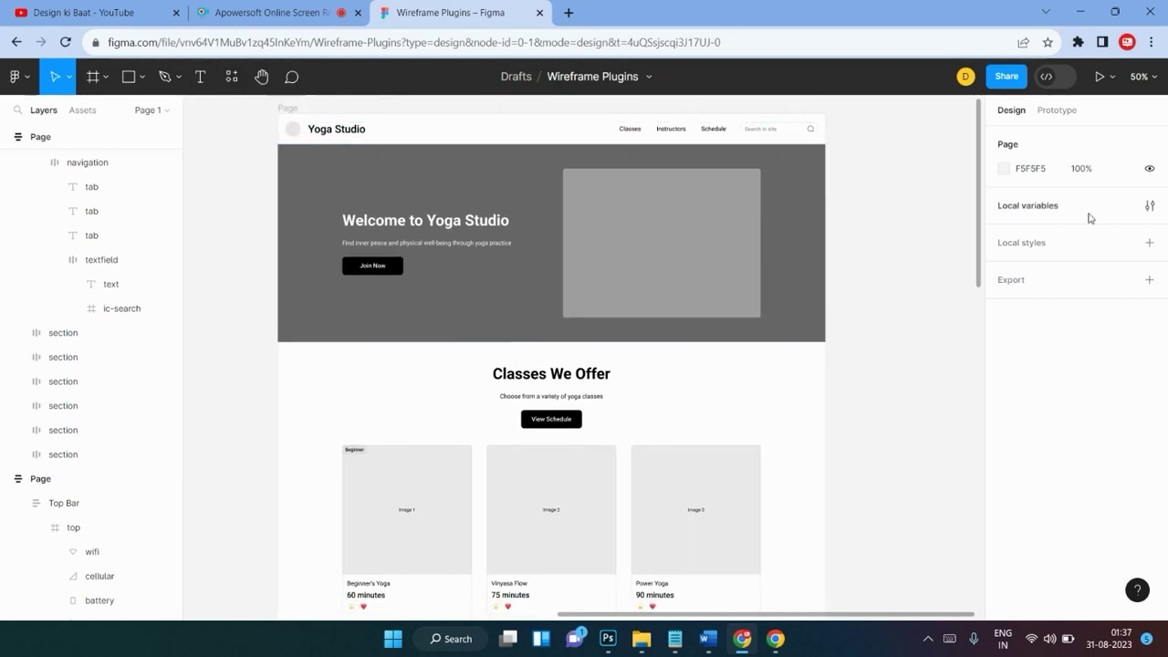
# Select the 1440-wide desktop Page frame and zoom out to fit it beside the mobile version.
pyautogui.click(288, 108)
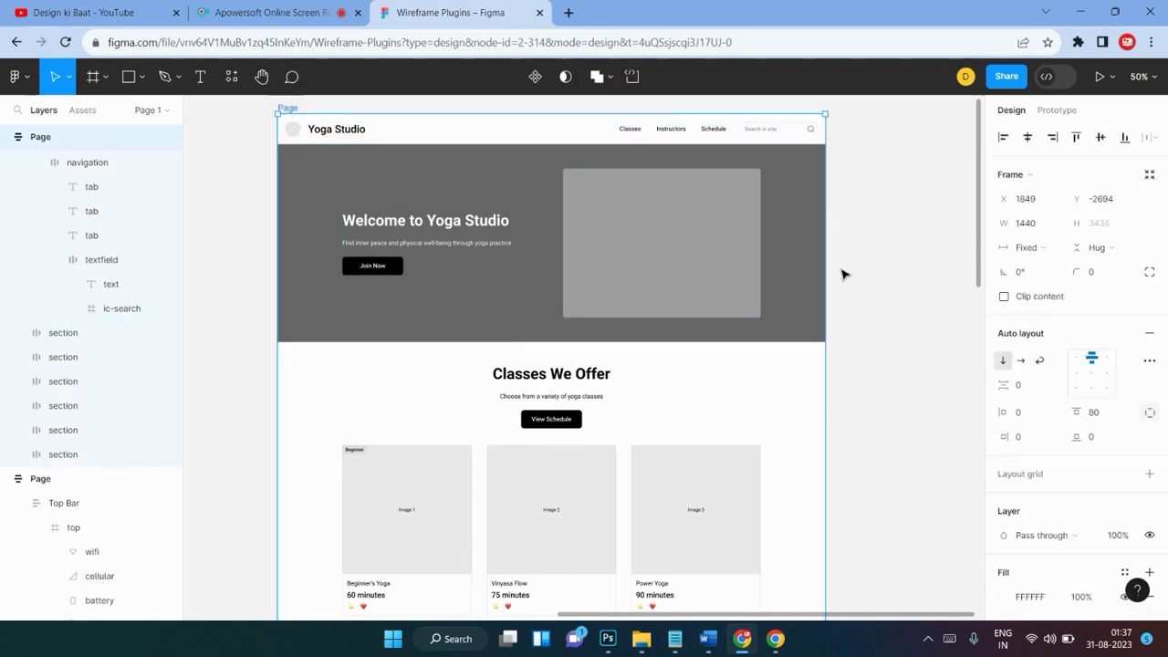
pyautogui.scroll(-2, 842, 272)
pyautogui.scroll(-5, 843, 272)
pyautogui.scroll(-5, 843, 272)
pyautogui.scroll(-2, 843, 272)
pyautogui.scroll(-5, 683, 146)
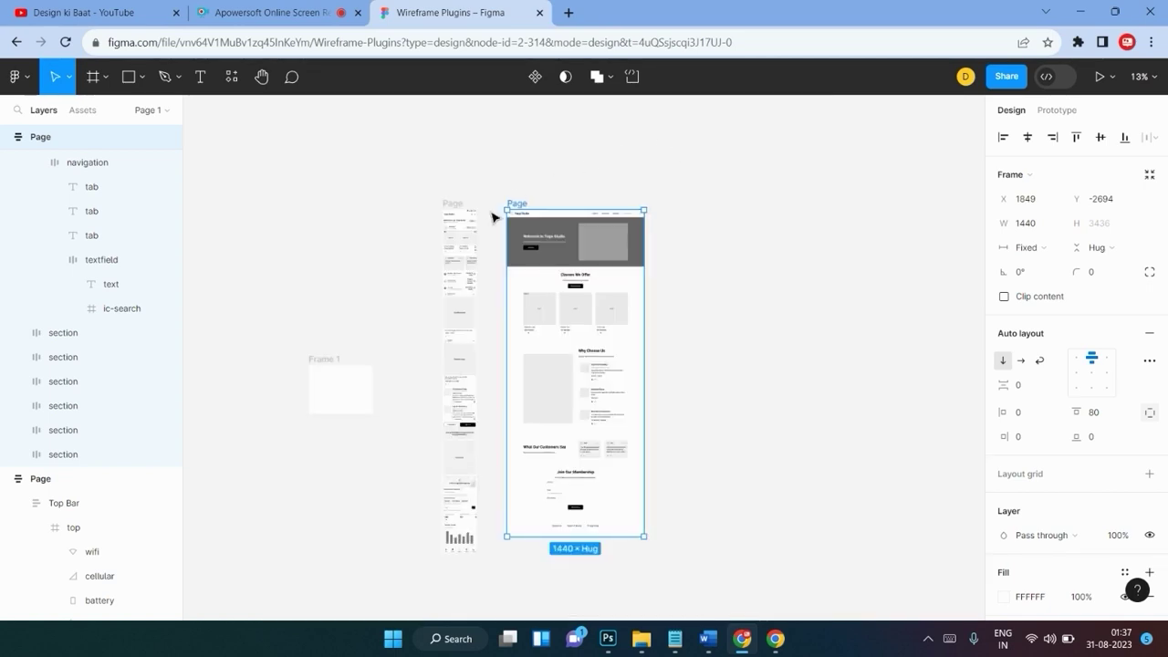
pyautogui.scroll(3, 493, 216)
pyautogui.scroll(3, 563, 229)
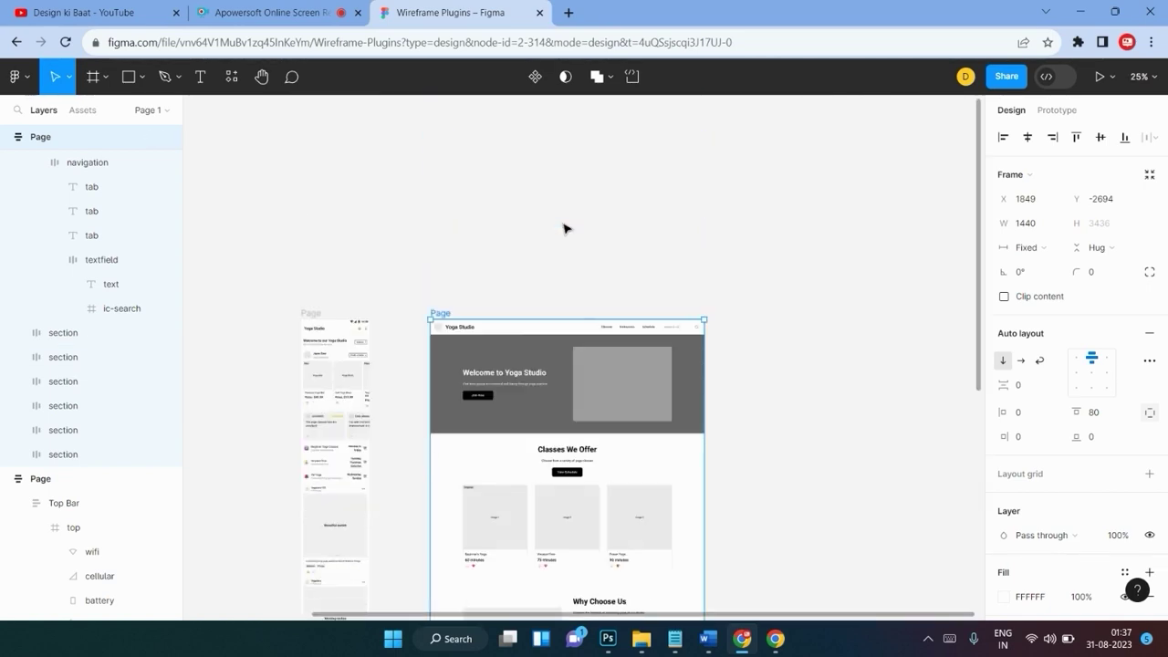
pyautogui.scroll(-1, 563, 229)
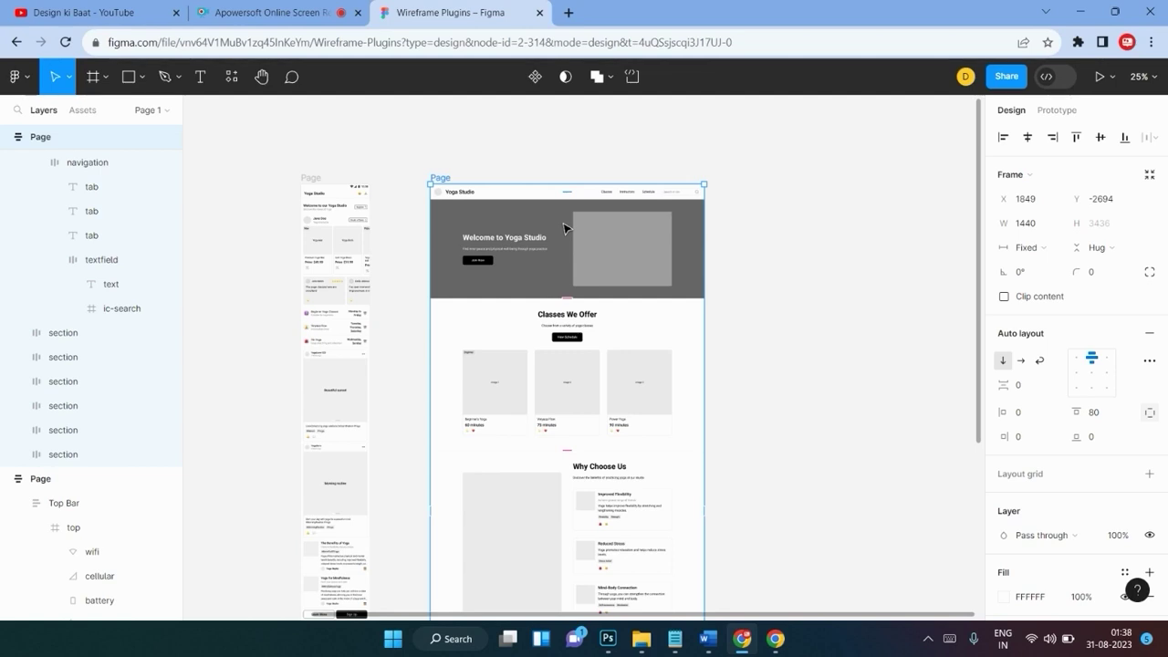
pyautogui.scroll(-2, 565, 228)
pyautogui.scroll(-1, 565, 228)
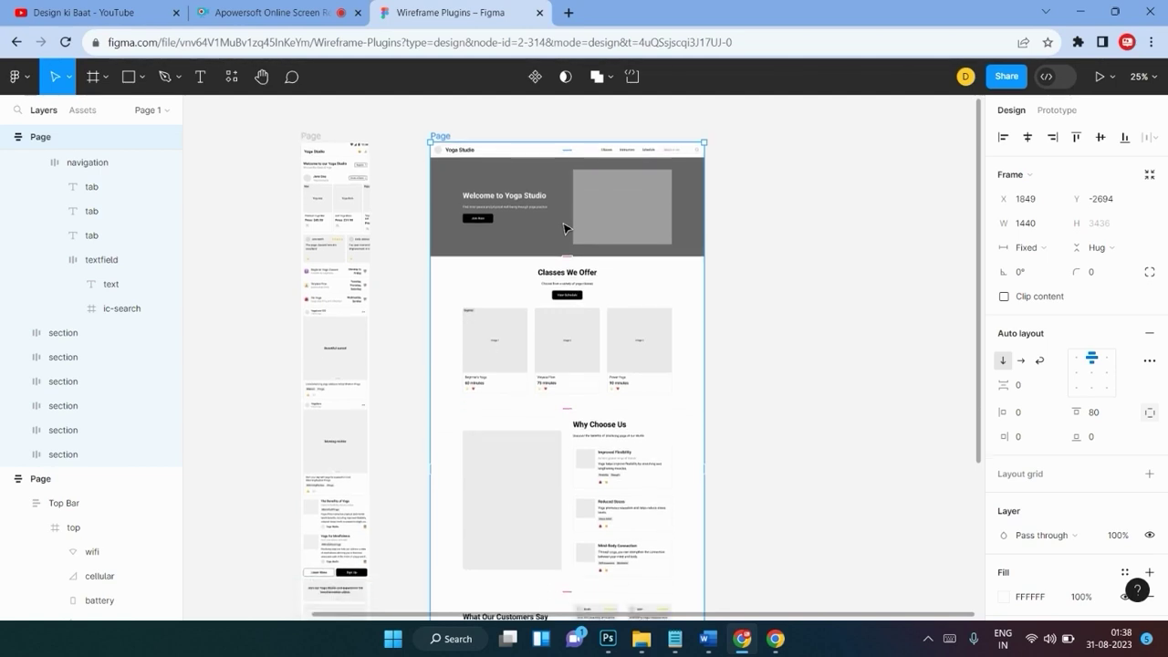
pyautogui.scroll(1, 535, 247)
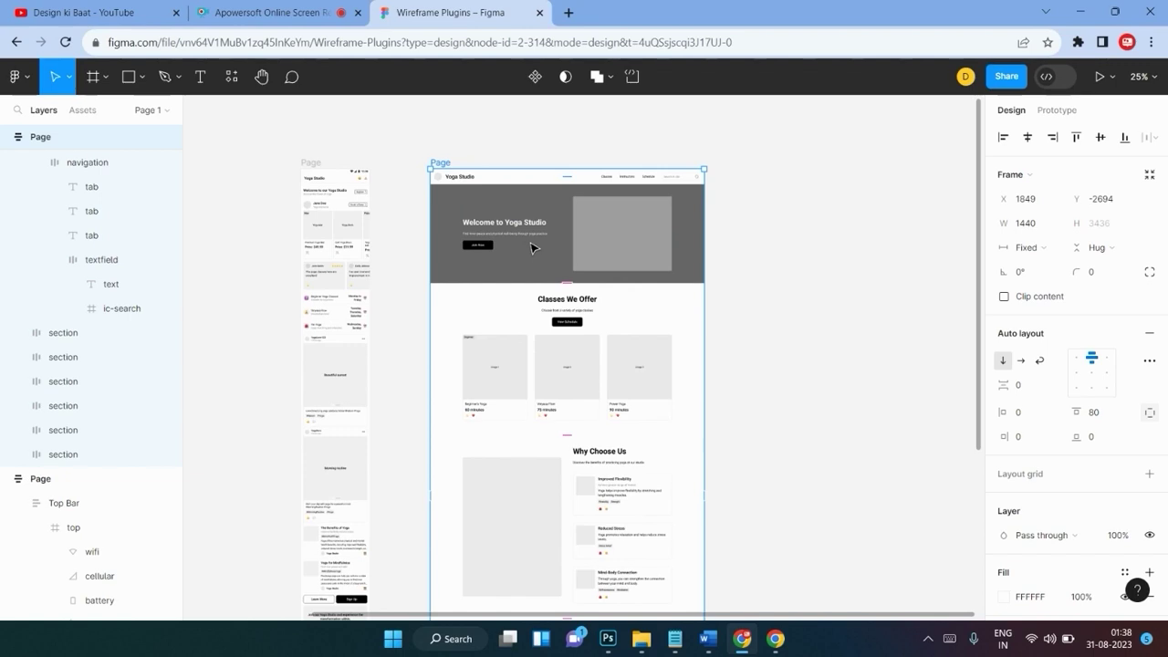
pyautogui.hotkey('ctrl', '+')
pyautogui.hotkey('ctrl', '+')
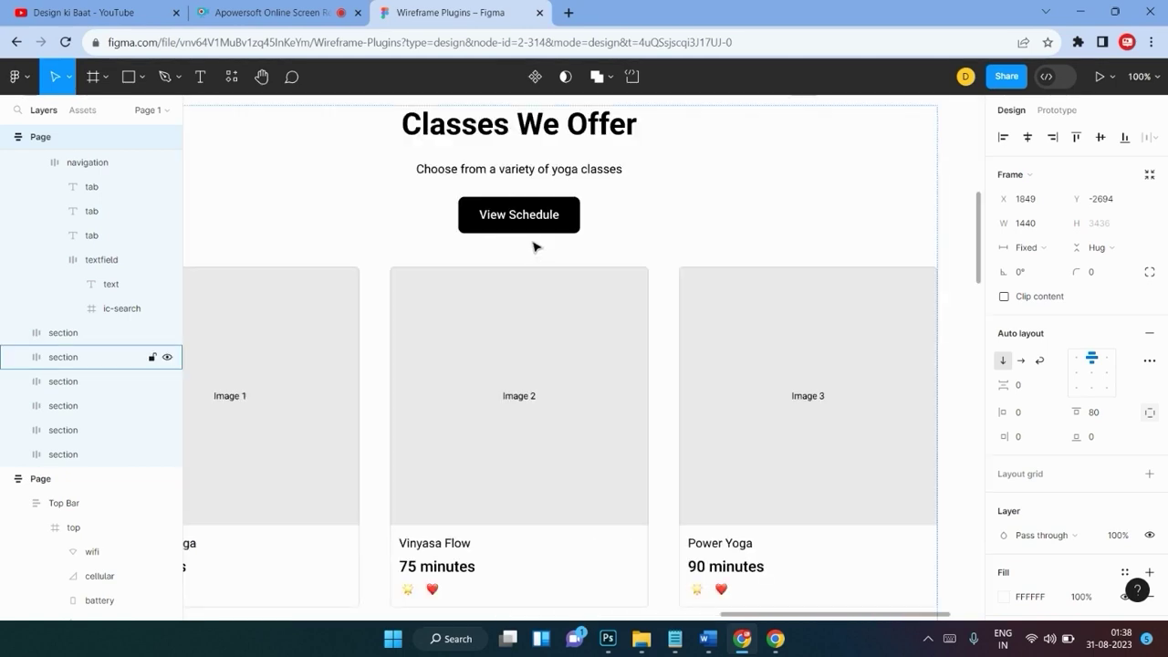
pyautogui.hotkey('ctrl', '-')
pyautogui.hotkey('ctrl', '-')
pyautogui.scroll(-2, 535, 246)
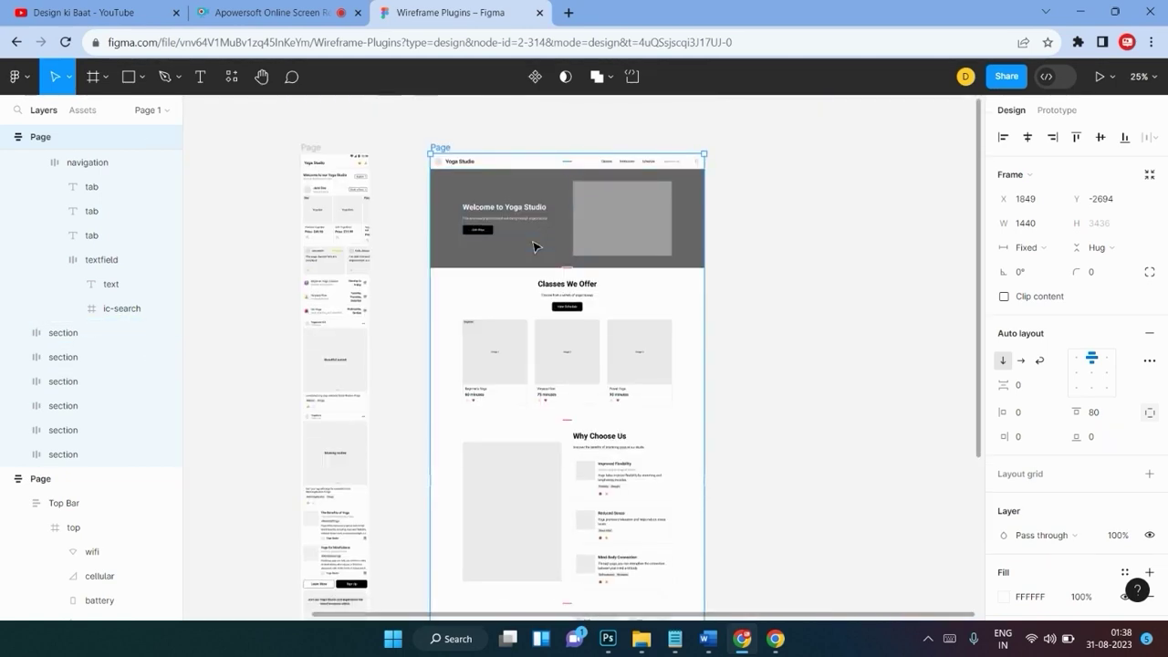
pyautogui.click(775, 272)
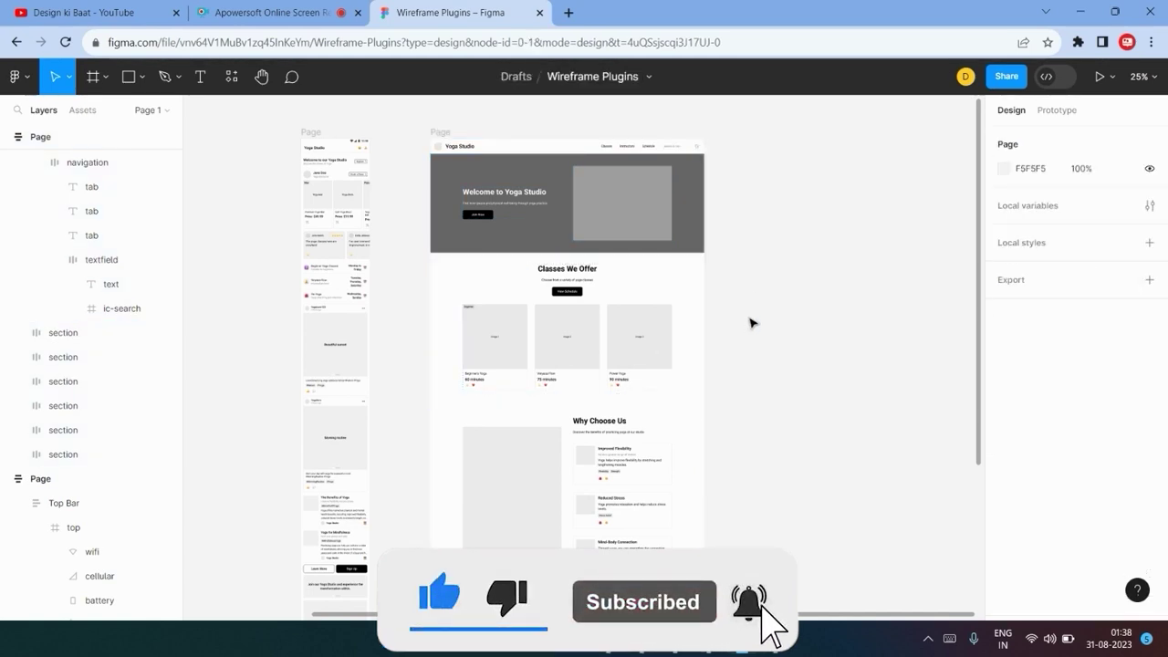
pyautogui.scroll(-1, 752, 321)
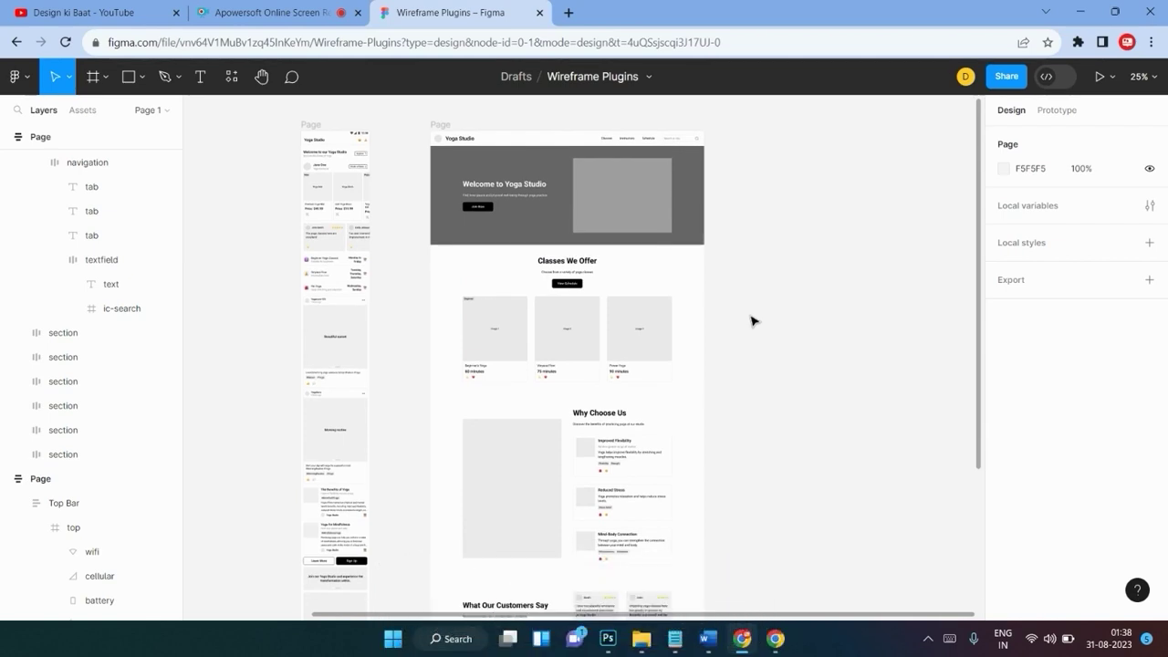
pyautogui.scroll(-1, 752, 320)
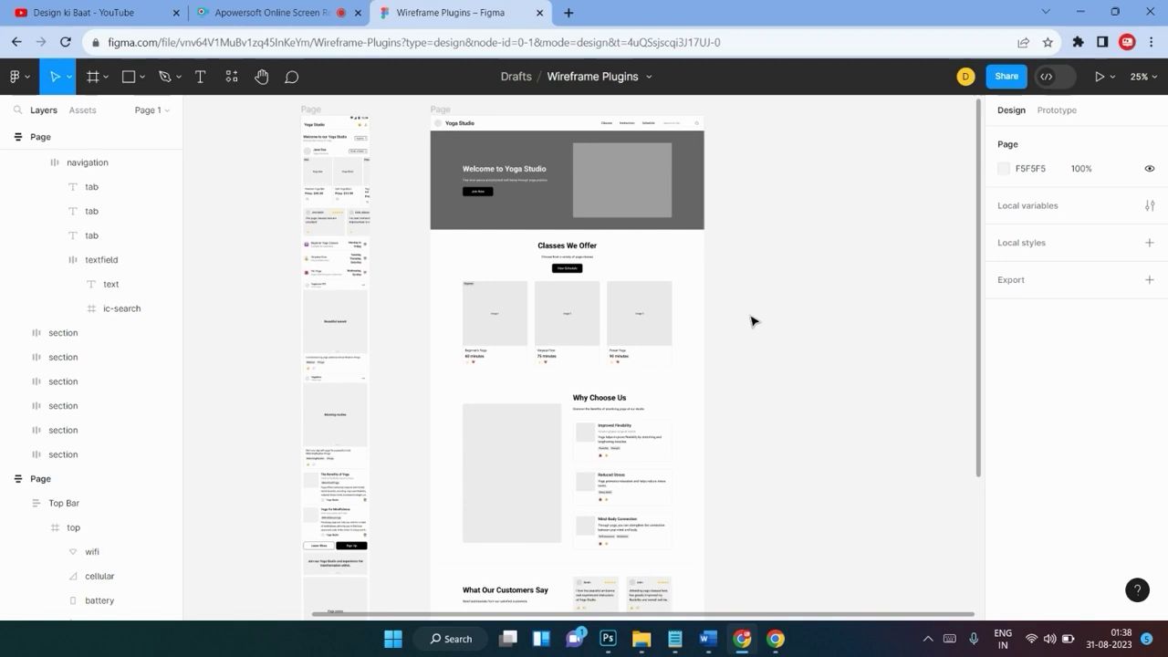
pyautogui.scroll(1, 753, 320)
pyautogui.scroll(1, 752, 321)
pyautogui.scroll(1, 752, 320)
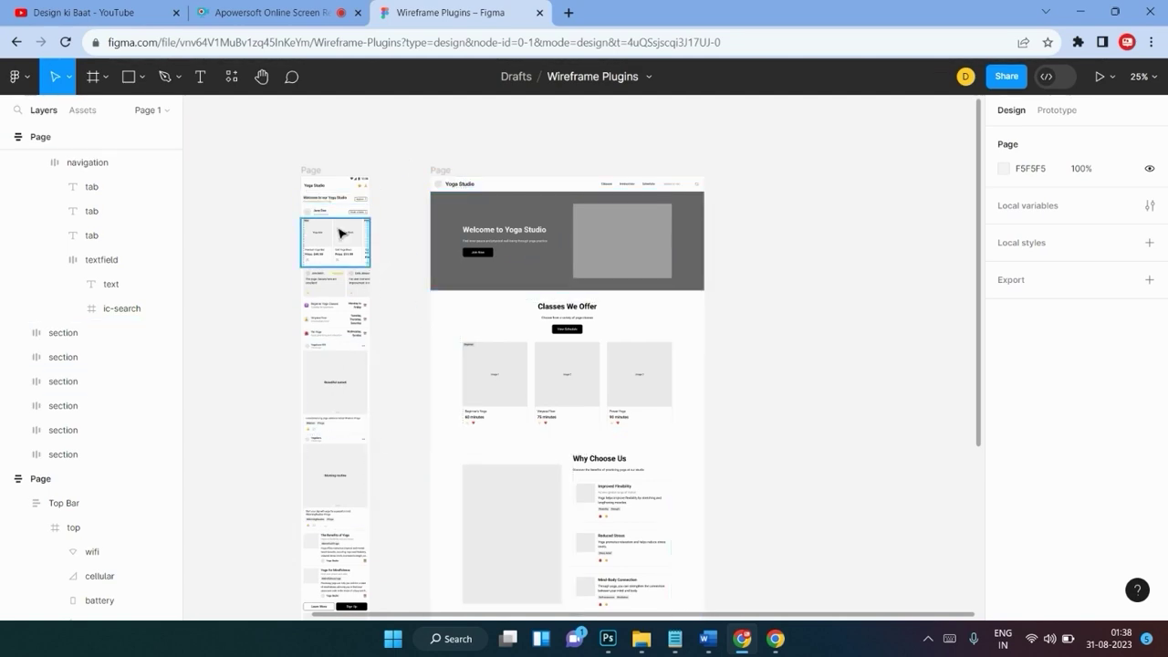
pyautogui.scroll(-1, 685, 349)
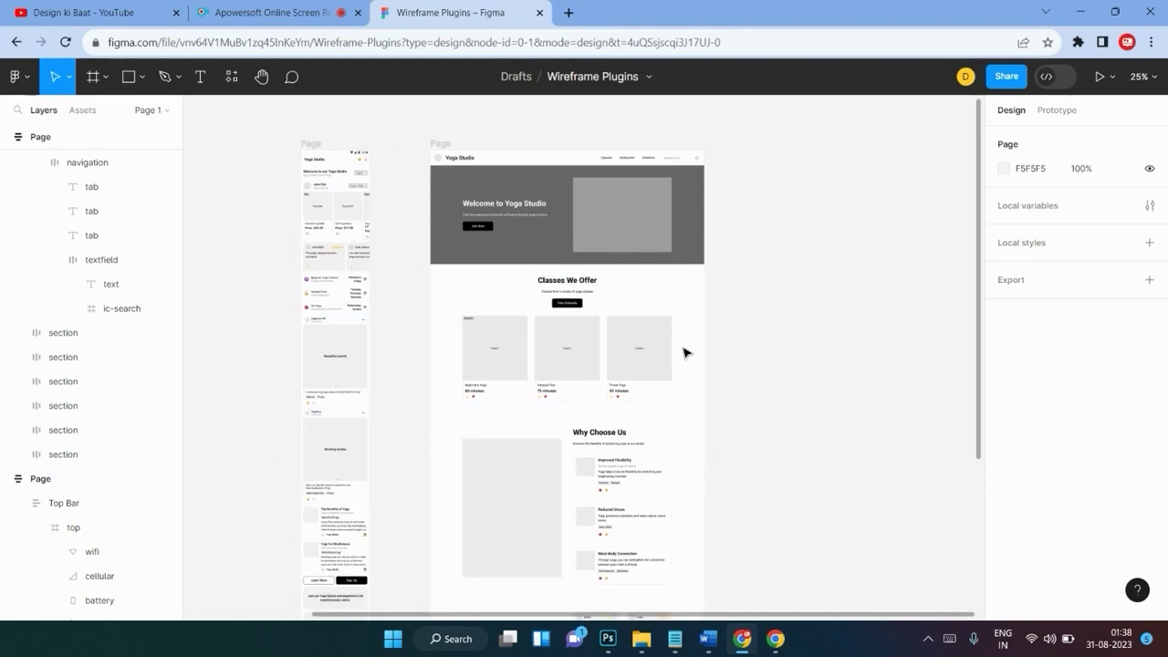
pyautogui.scroll(-3, 687, 352)
pyautogui.scroll(1, 686, 351)
pyautogui.scroll(1, 686, 352)
pyautogui.scroll(2, 686, 352)
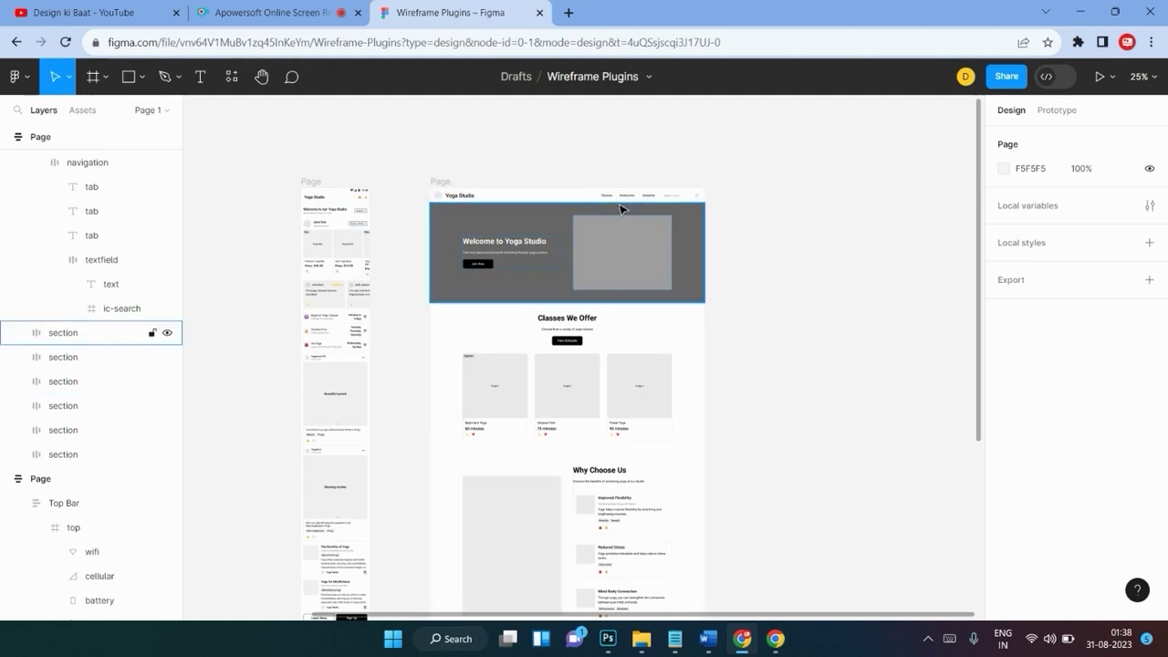
pyautogui.click(321, 189)
pyautogui.hotkey('ctrl', '=')
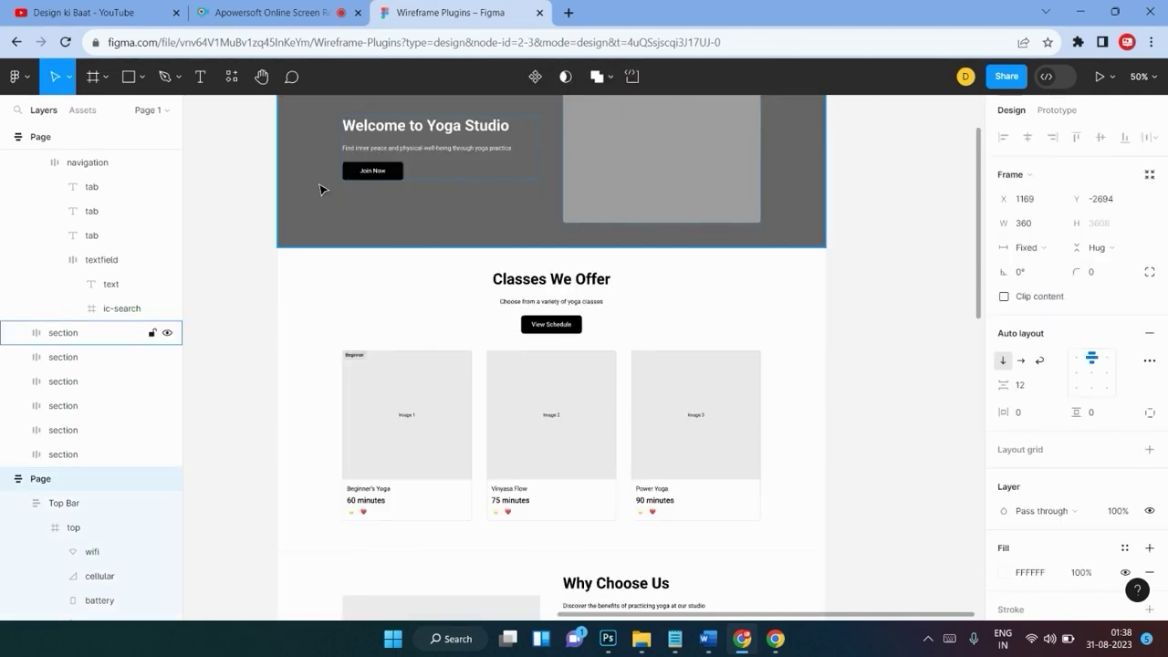
pyautogui.scroll(5, 754, 339)
pyautogui.hscroll(-5, 639, 302)
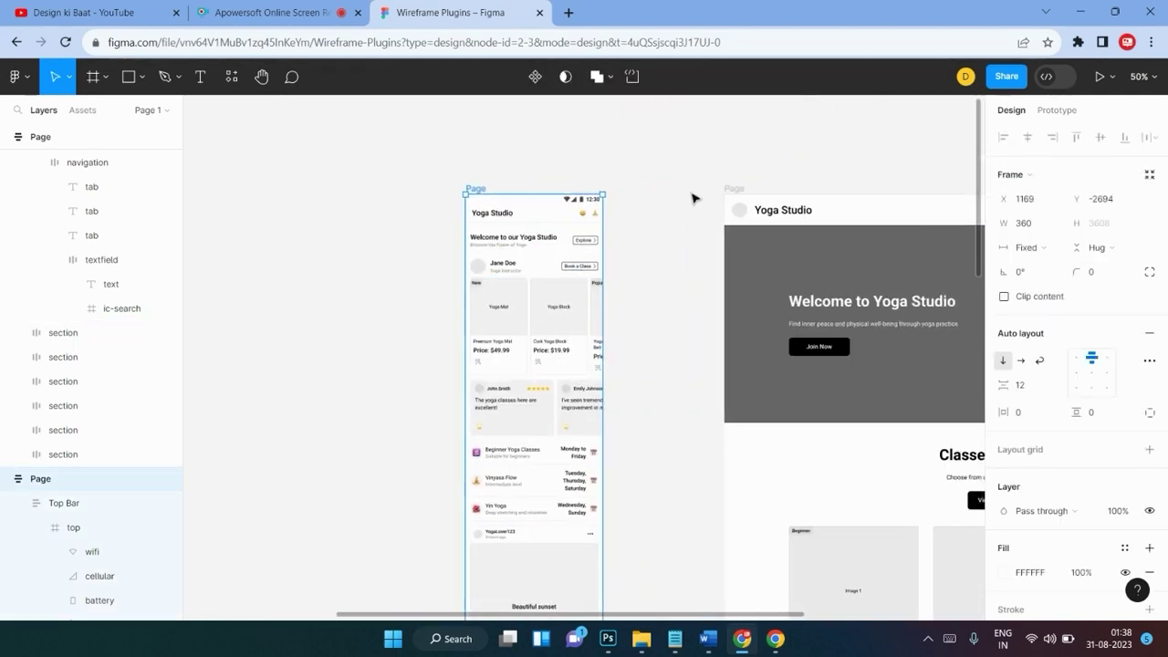
pyautogui.hscroll(2, 628, 322)
pyautogui.hscroll(5, 628, 321)
pyautogui.scroll(-2, 628, 322)
pyautogui.hscroll(3, 628, 322)
pyautogui.scroll(-2, 628, 321)
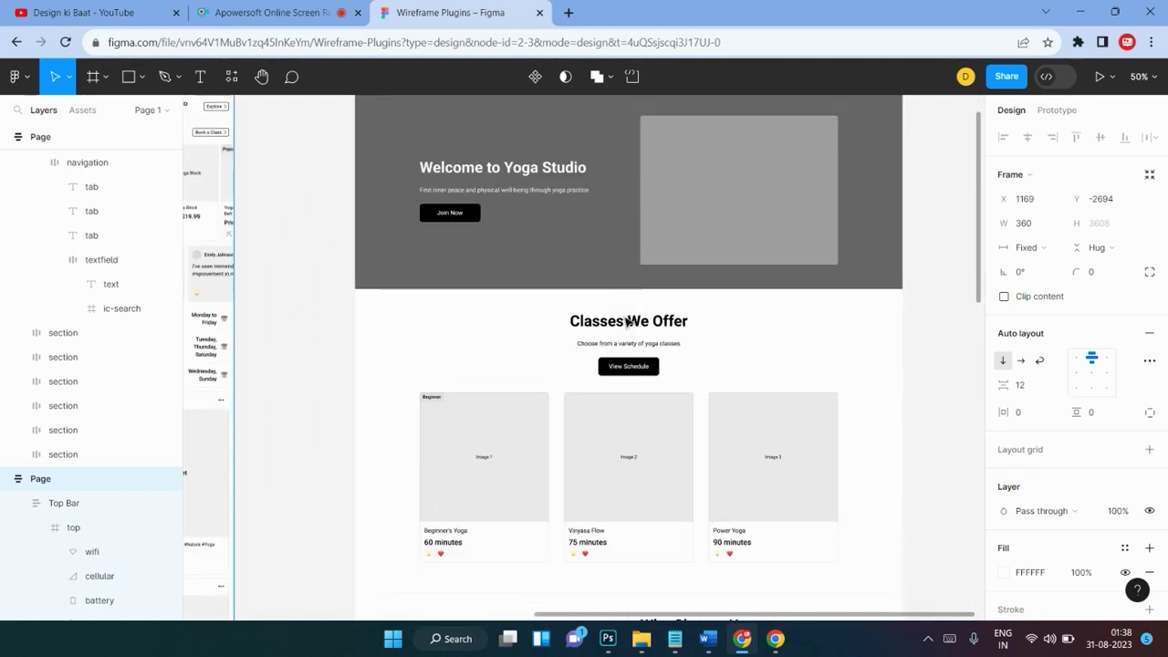
pyautogui.hscroll(2, 628, 321)
pyautogui.scroll(2, 628, 322)
pyautogui.scroll(-1, 628, 321)
pyautogui.scroll(-1, 628, 322)
pyautogui.scroll(-3, 627, 322)
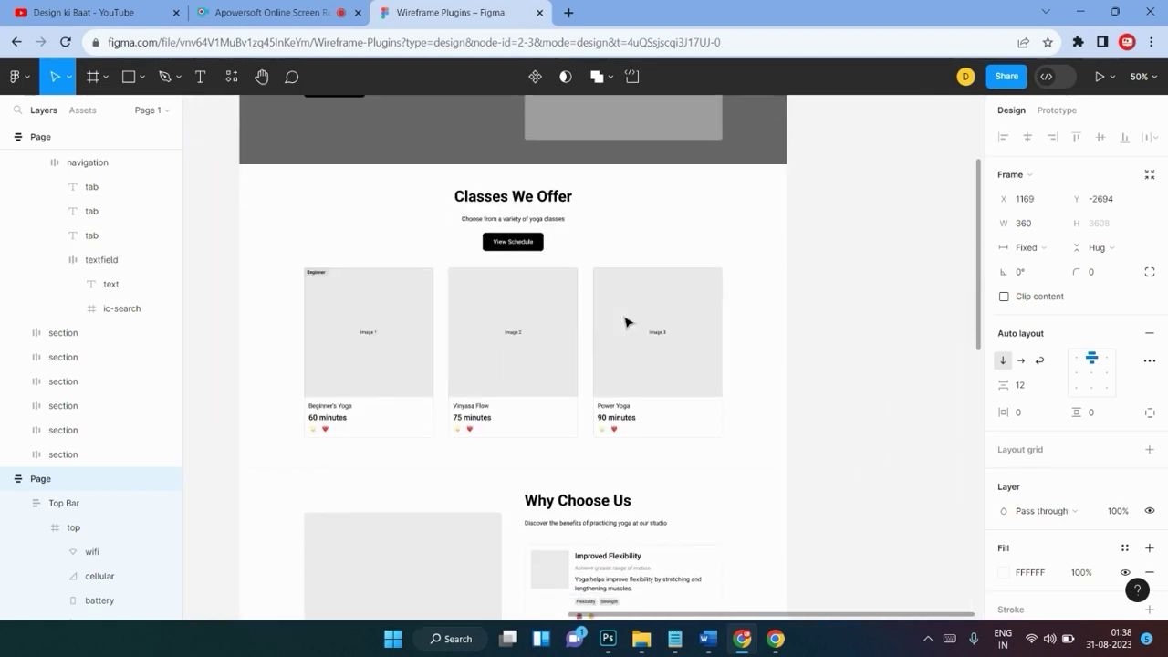
pyautogui.scroll(-5, 628, 321)
pyautogui.scroll(-5, 628, 321)
pyautogui.scroll(7, 628, 321)
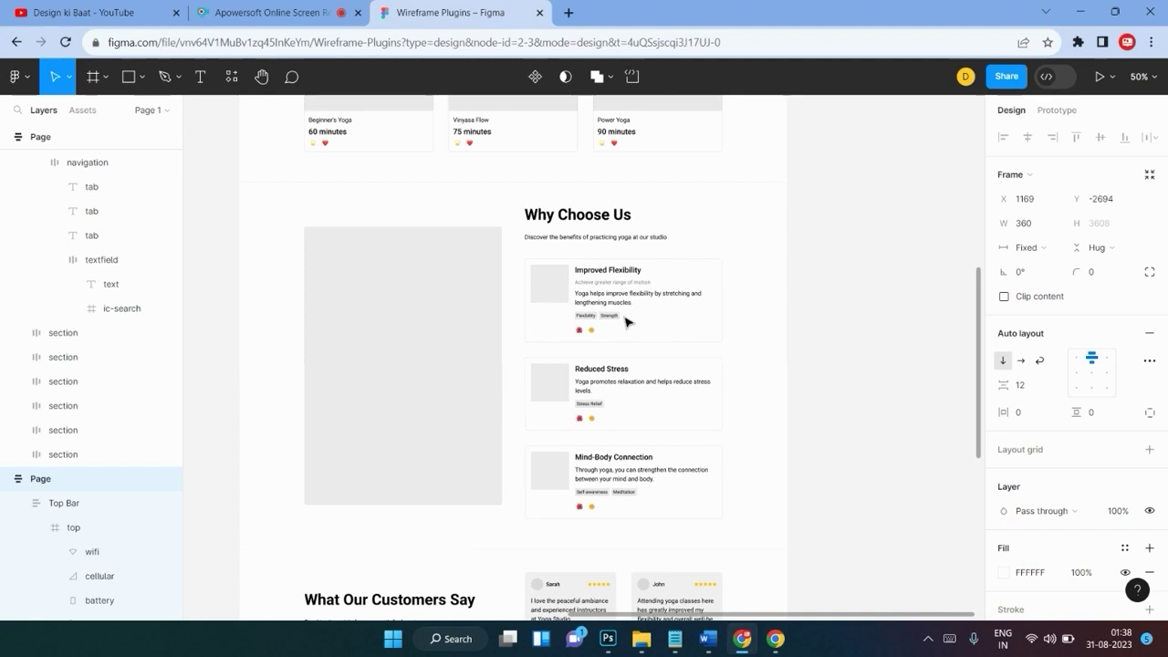
pyautogui.scroll(5, 628, 321)
pyautogui.scroll(2, 628, 321)
pyautogui.scroll(-1, 628, 322)
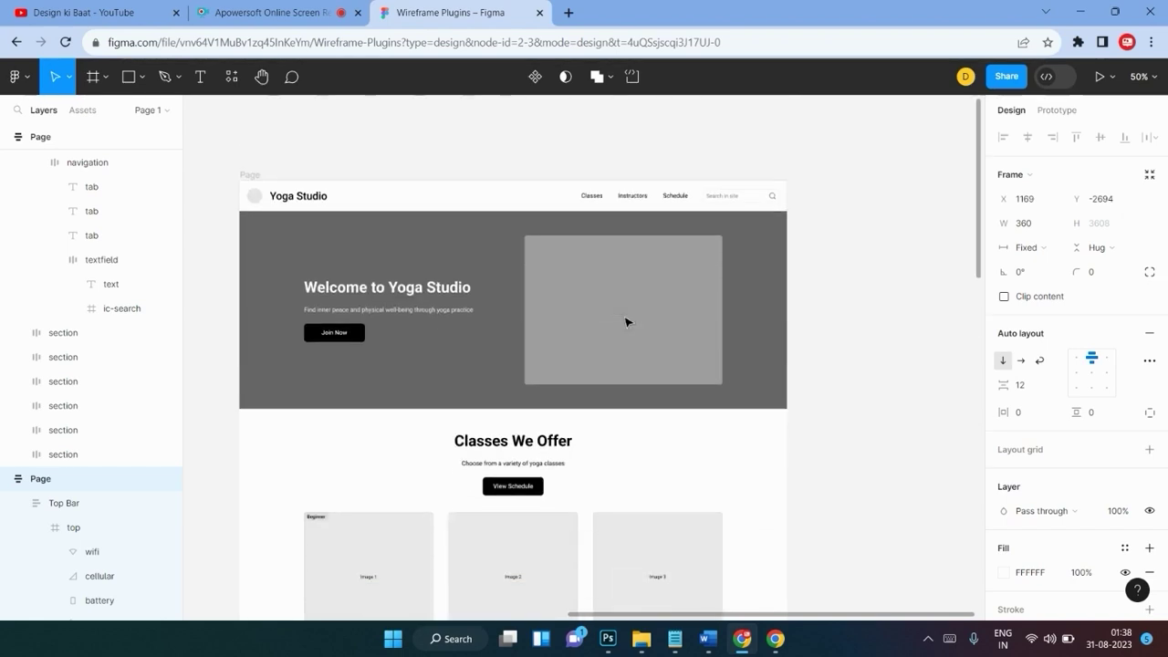
pyautogui.scroll(-2, 628, 321)
pyautogui.scroll(1, 628, 321)
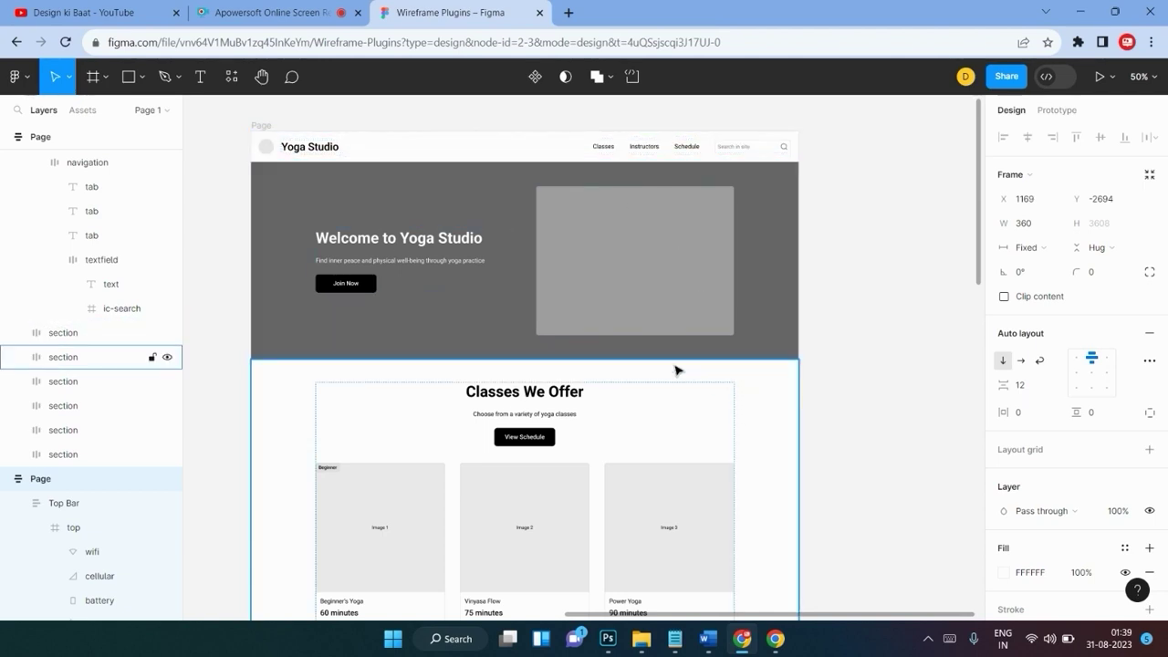
pyautogui.scroll(-2, 569, 357)
pyautogui.scroll(-3, 567, 361)
pyautogui.scroll(5, 567, 360)
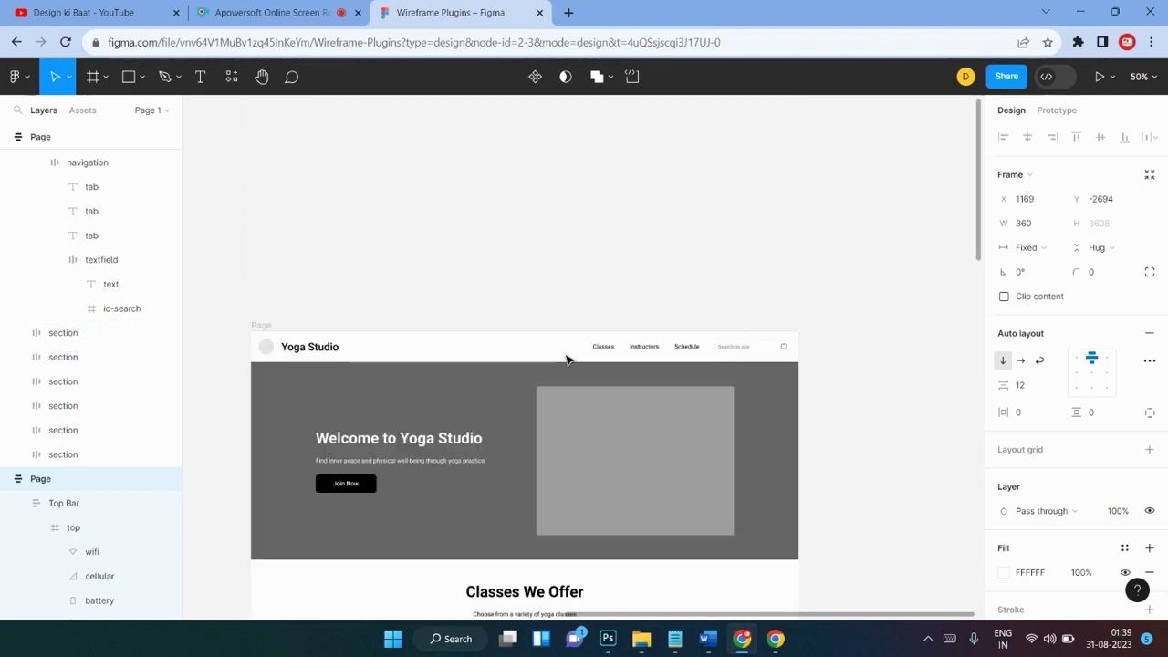
pyautogui.scroll(-2, 567, 361)
pyautogui.scroll(-2, 567, 360)
pyautogui.scroll(-5, 567, 360)
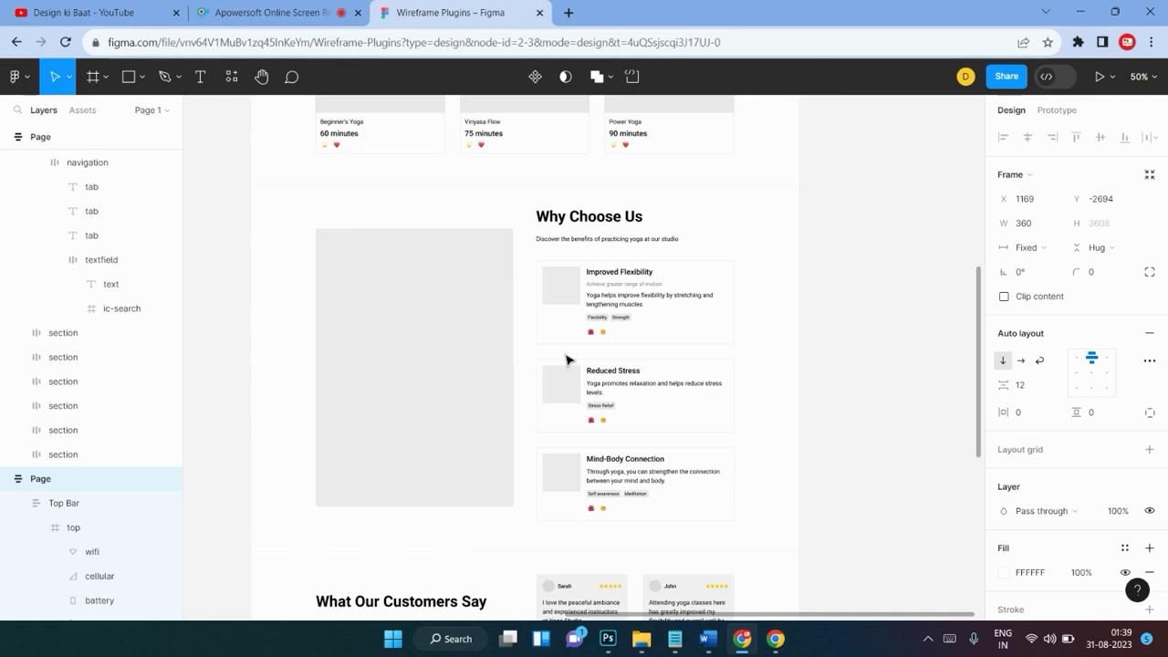
pyautogui.scroll(1, 567, 361)
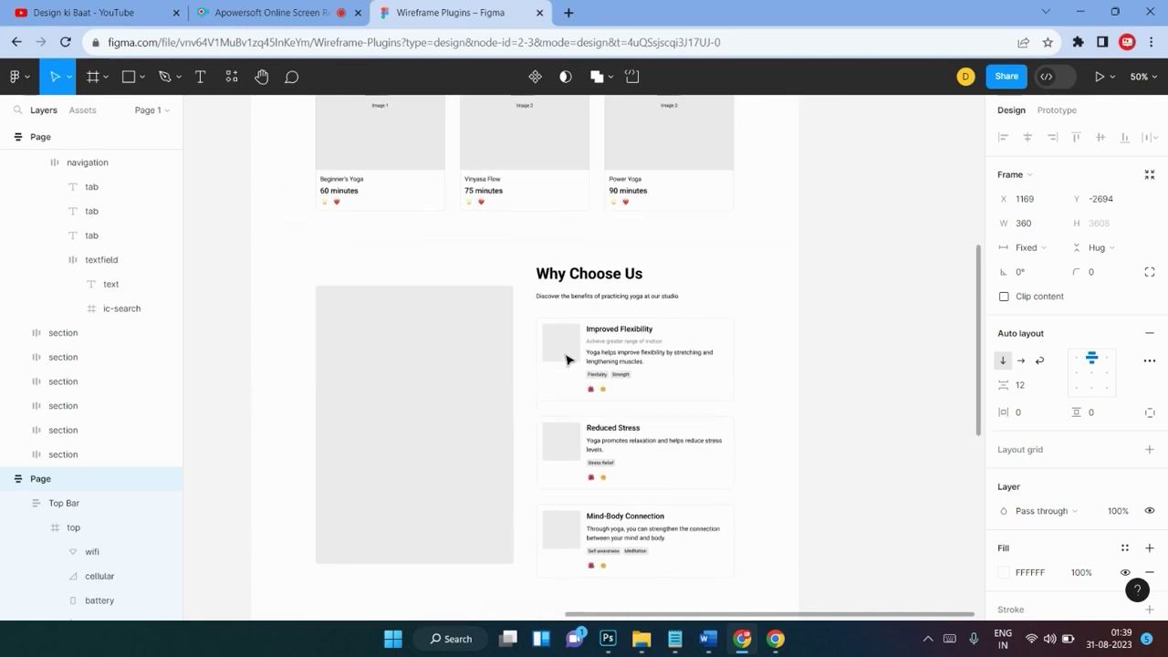
pyautogui.scroll(2, 566, 361)
pyautogui.scroll(4, 567, 361)
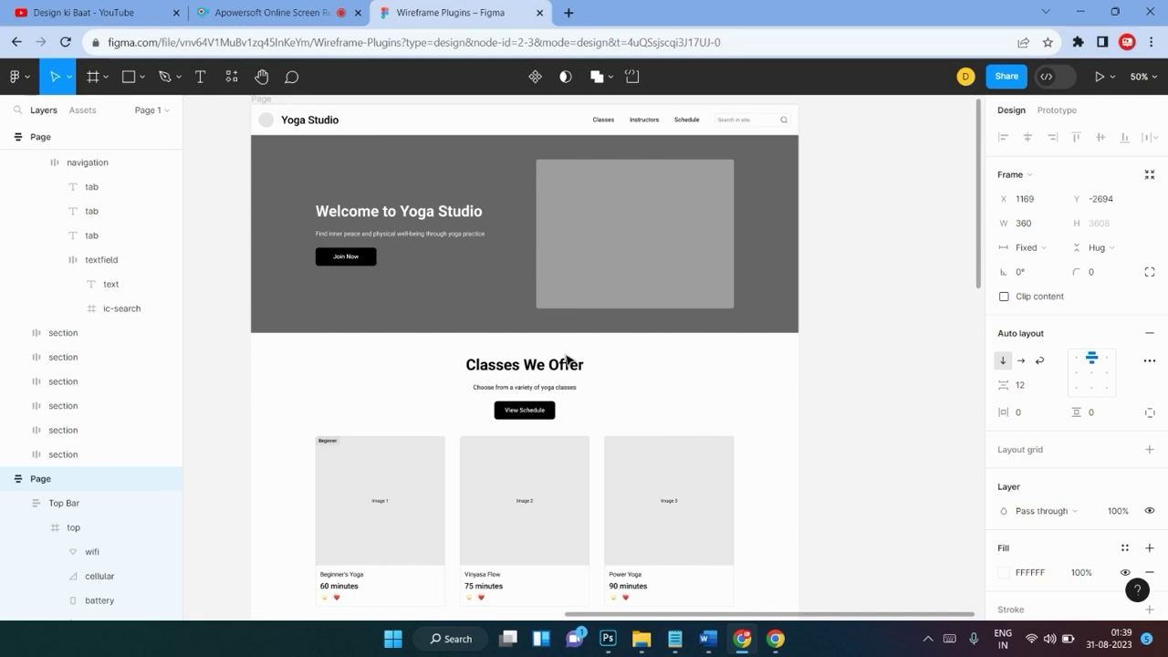
pyautogui.scroll(1, 567, 360)
pyautogui.scroll(1, 567, 361)
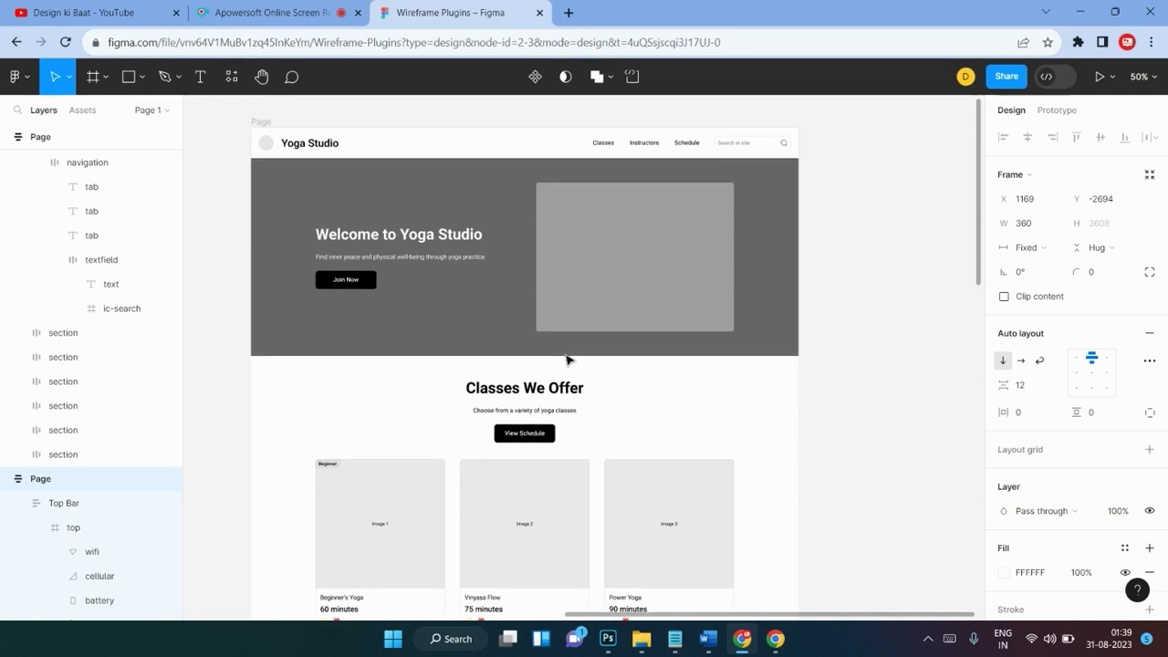
pyautogui.scroll(1, 567, 360)
pyautogui.scroll(1, 567, 361)
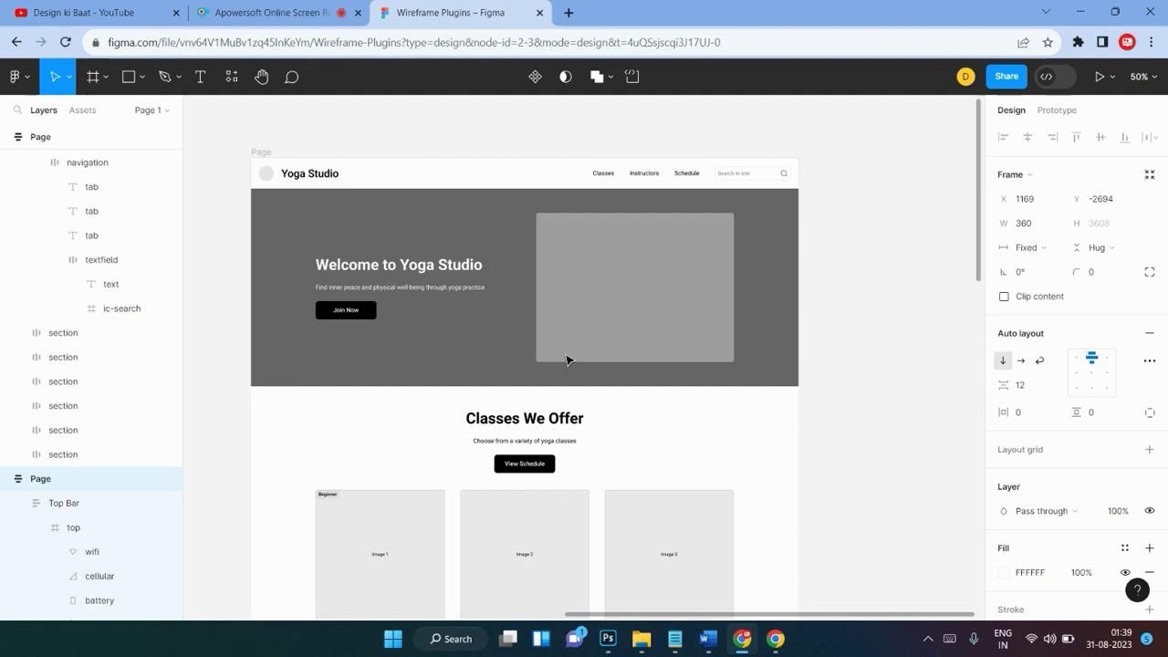
pyautogui.scroll(-5, 567, 361)
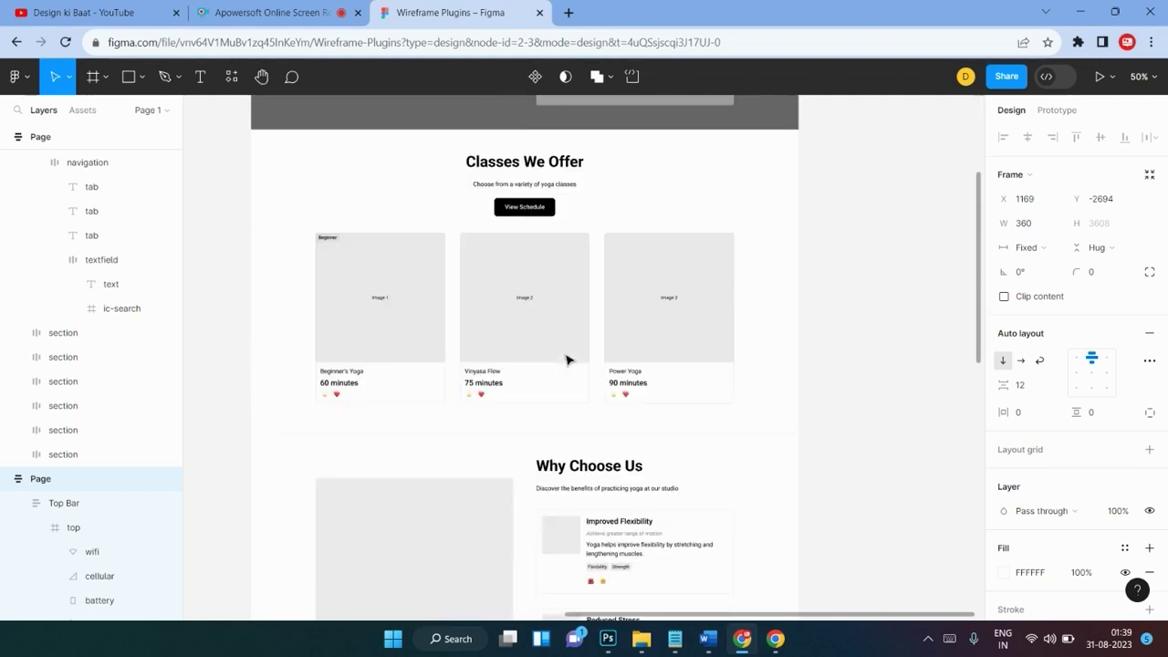
pyautogui.scroll(-2, 567, 360)
pyautogui.scroll(-8, 566, 360)
pyautogui.scroll(8, 567, 360)
pyautogui.scroll(3, 567, 360)
pyautogui.scroll(2, 567, 361)
pyautogui.scroll(-3, 567, 361)
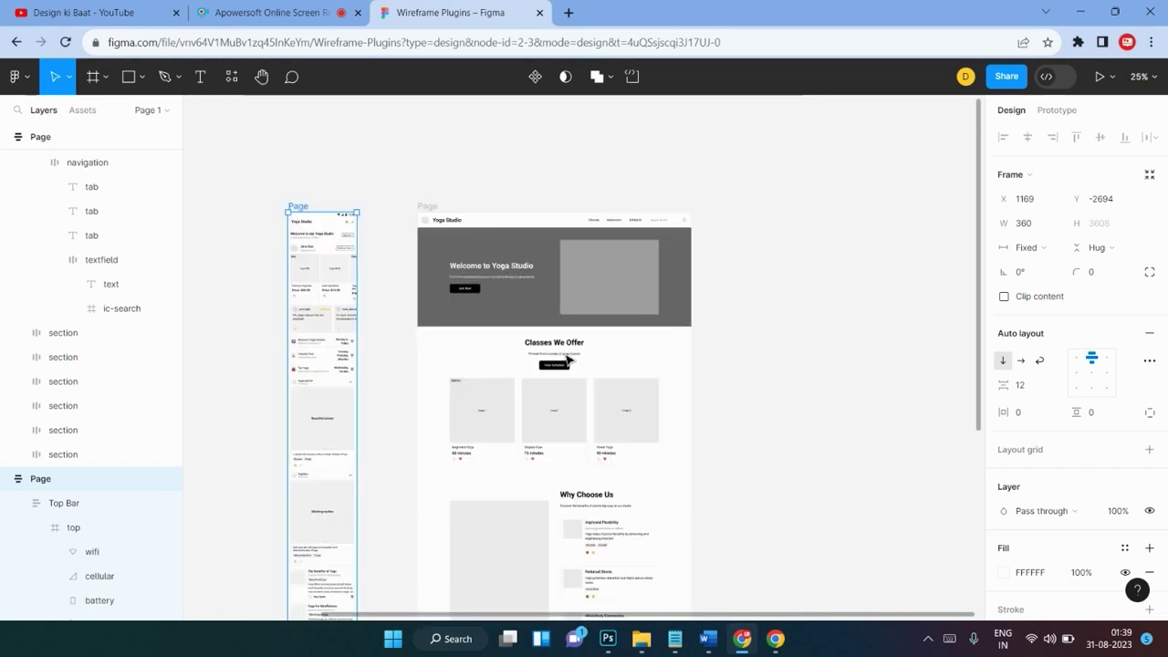
pyautogui.hscroll(-1, 566, 361)
pyautogui.hscroll(1, 567, 360)
pyautogui.scroll(-4, 566, 361)
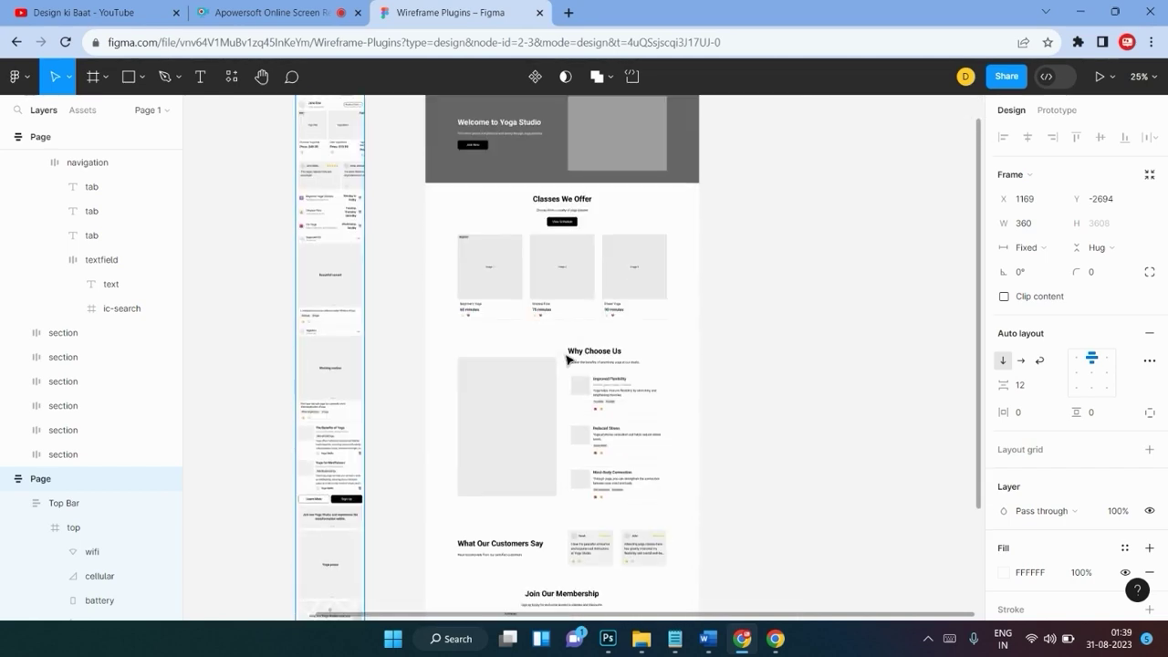
pyautogui.scroll(1, 567, 361)
pyautogui.click(782, 353)
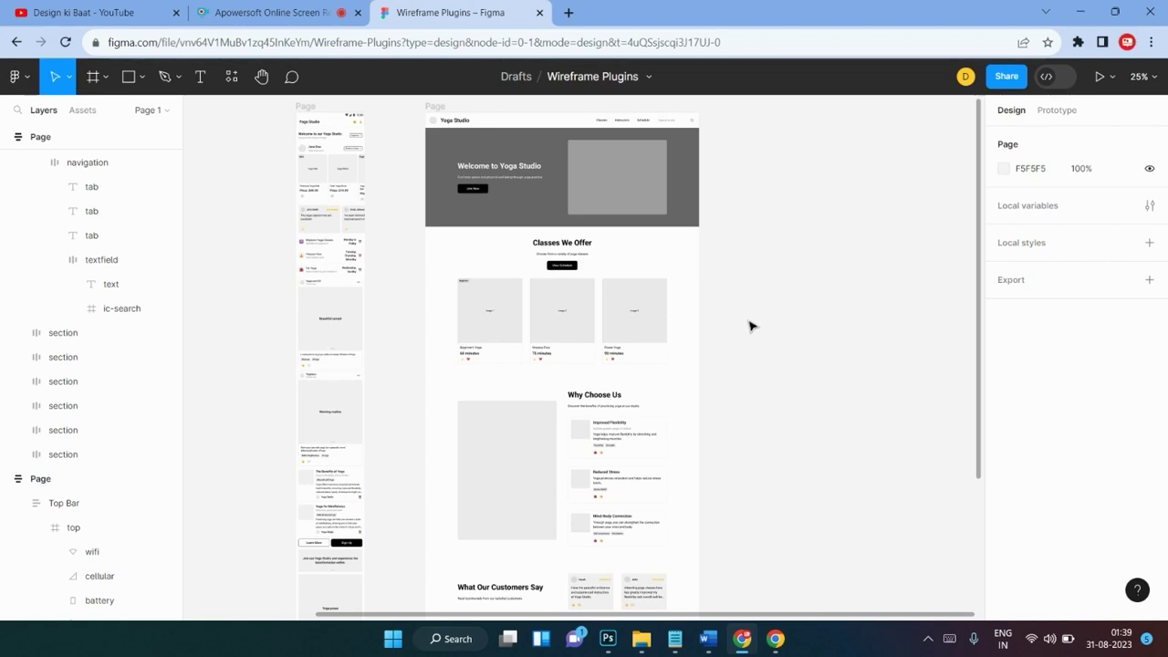
pyautogui.hscroll(3, 754, 304)
pyautogui.scroll(2, 754, 304)
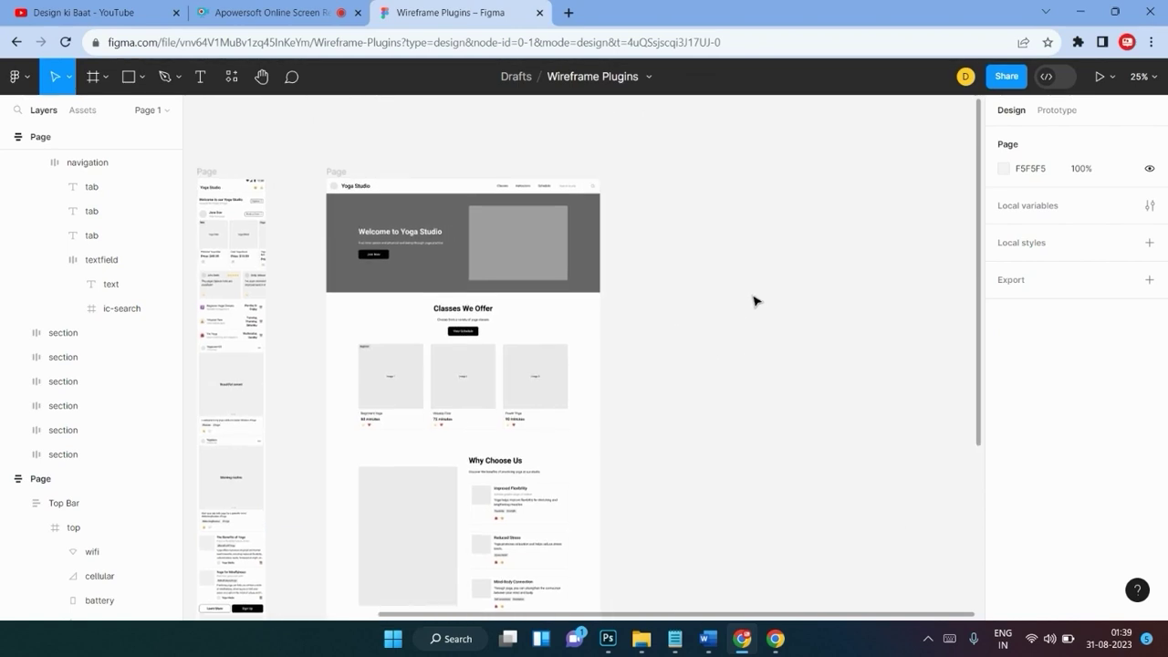
pyautogui.hscroll(-4, 754, 304)
pyautogui.scroll(-1, 754, 304)
pyautogui.scroll(-3, 754, 301)
pyautogui.scroll(-5, 754, 301)
pyautogui.scroll(-2, 754, 301)
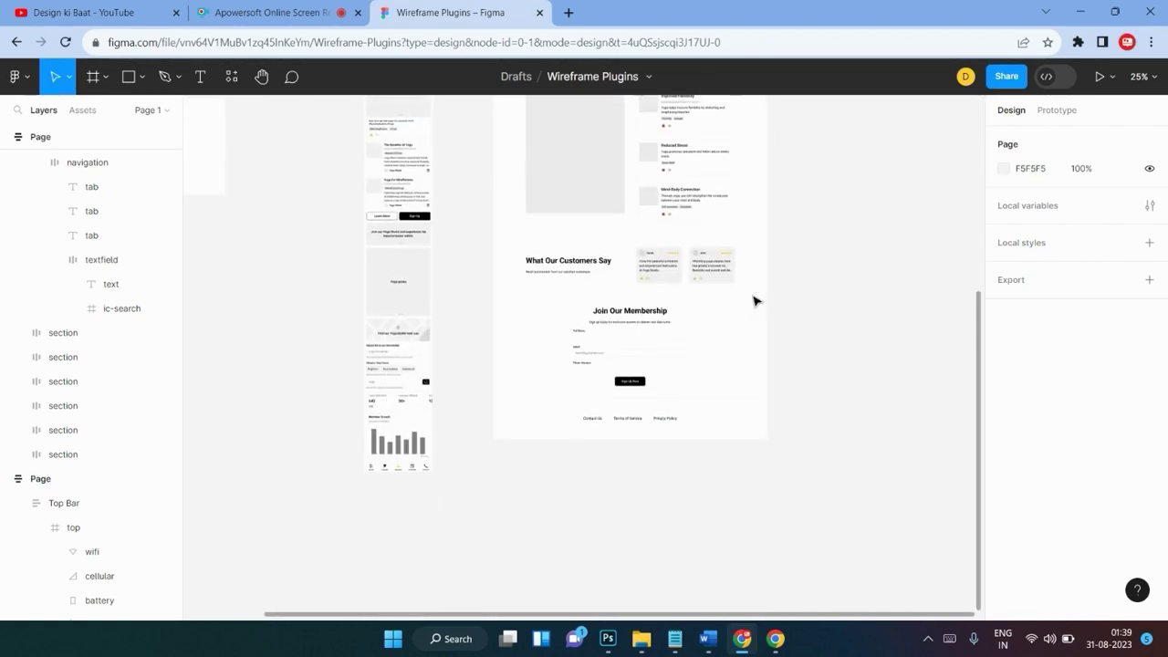
pyautogui.scroll(5, 754, 301)
pyautogui.hscroll(2, 754, 302)
pyautogui.scroll(5, 754, 302)
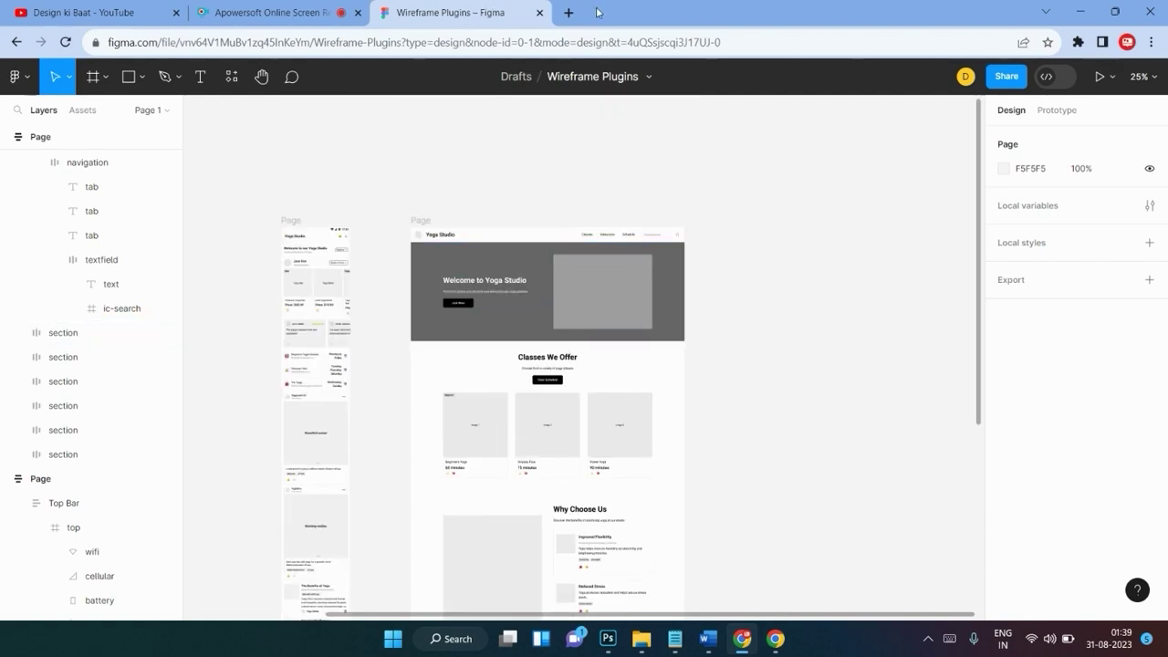
pyautogui.click(568, 13)
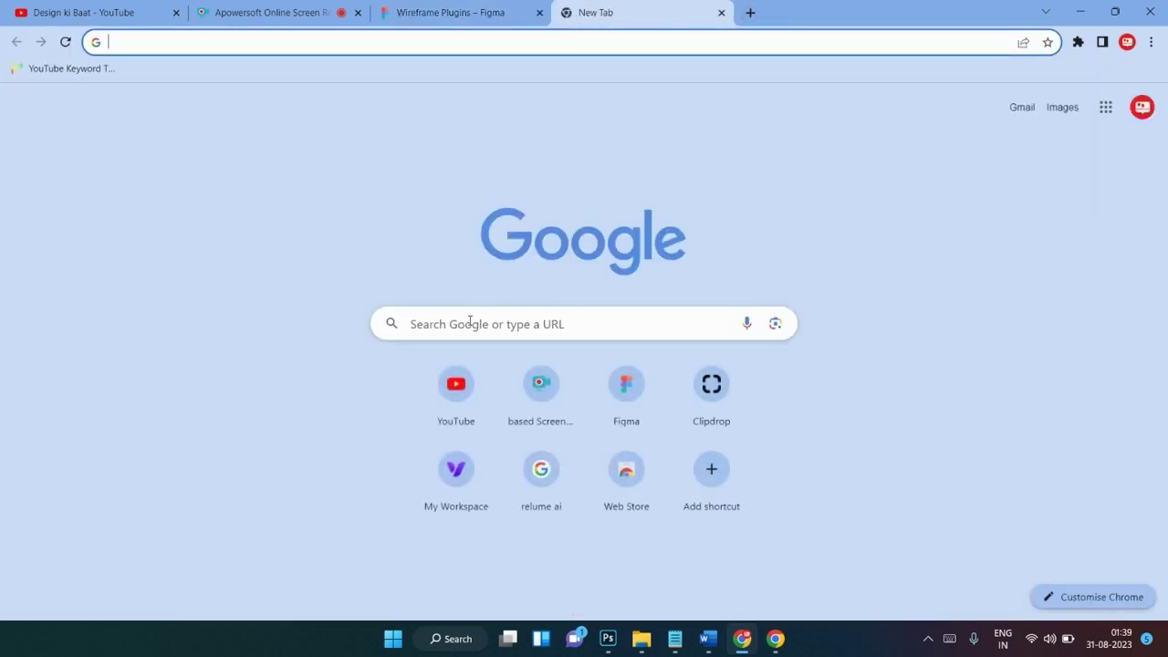
# Search Google for 'relume ai' in a new tab and open the Relume homepage result.
pyautogui.click(470, 321)
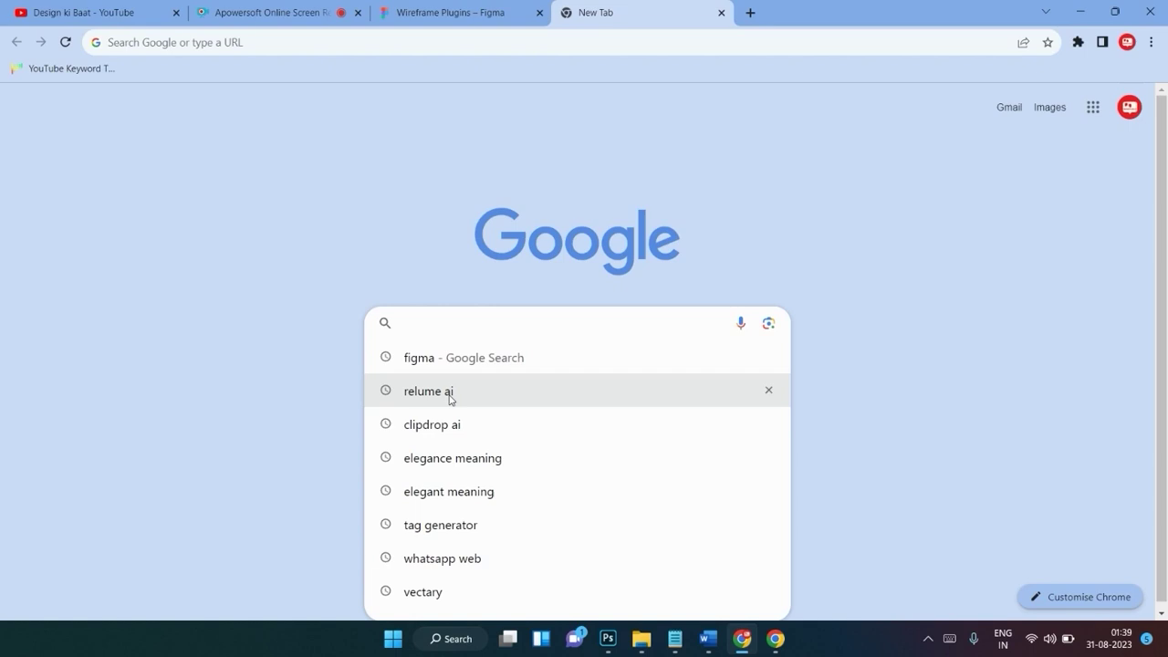
pyautogui.click(447, 391)
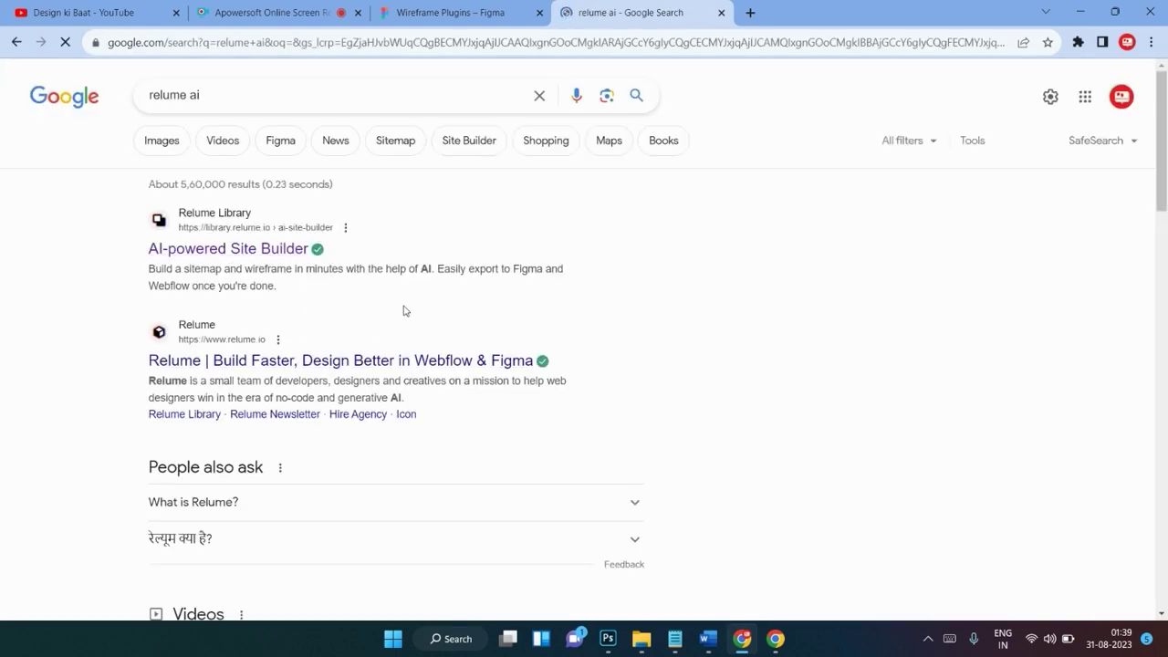
pyautogui.scroll(-1, 406, 310)
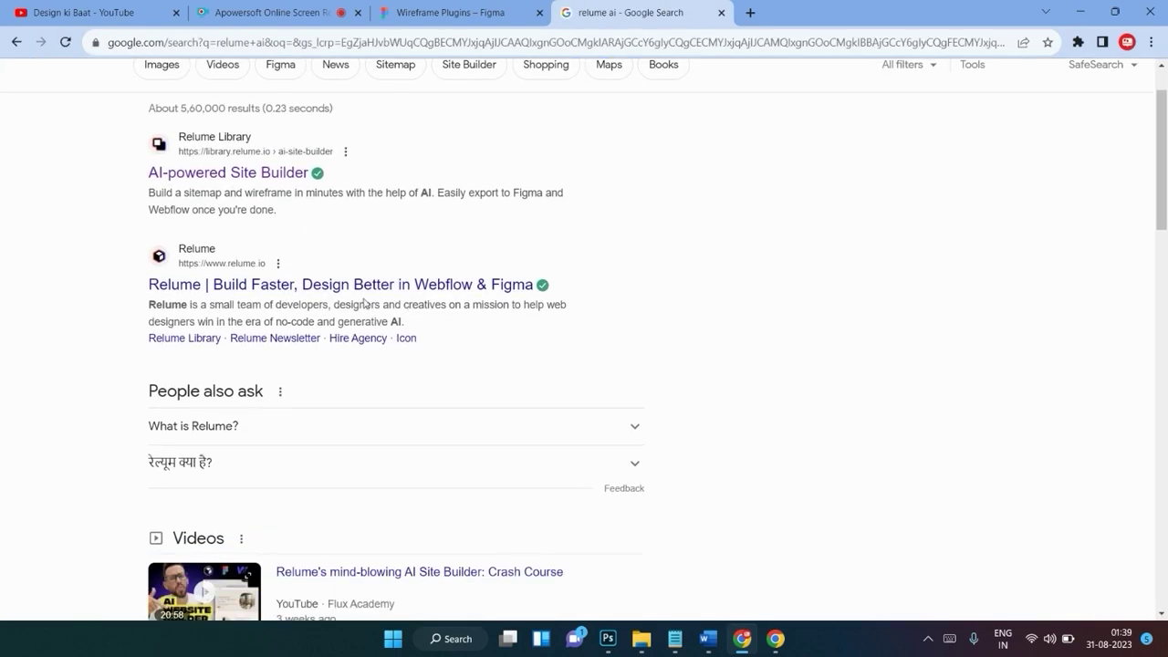
pyautogui.click(265, 286)
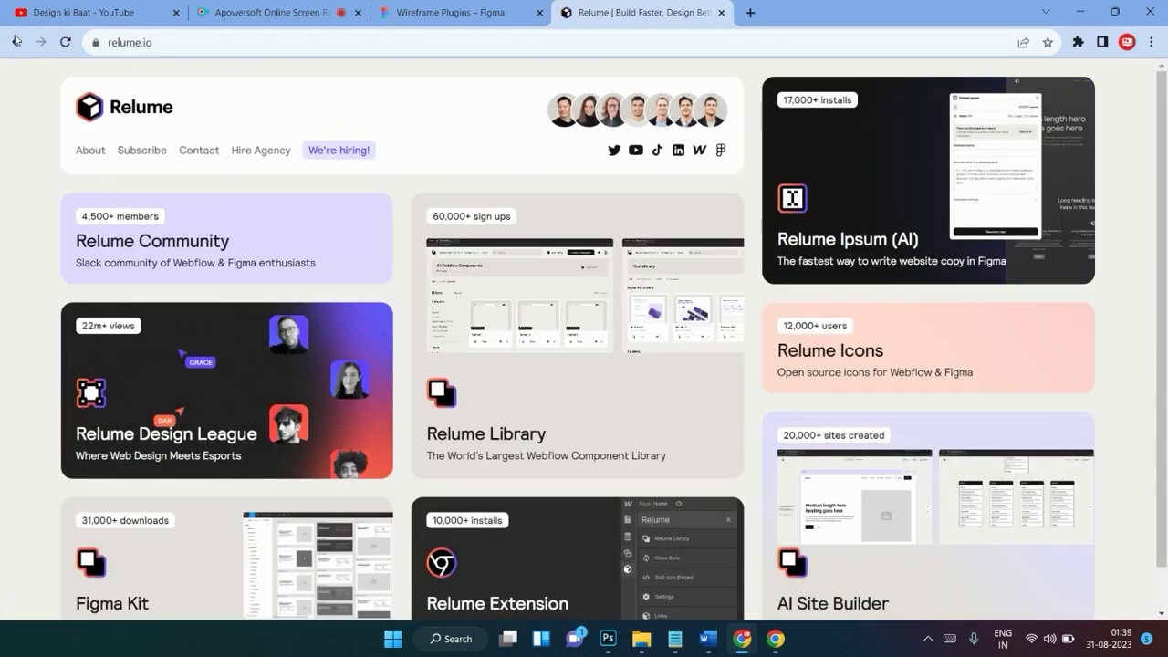
# Return to the 'relume ai' results and open the AI-powered Site Builder page.
pyautogui.click(16, 41)
pyautogui.click(239, 173)
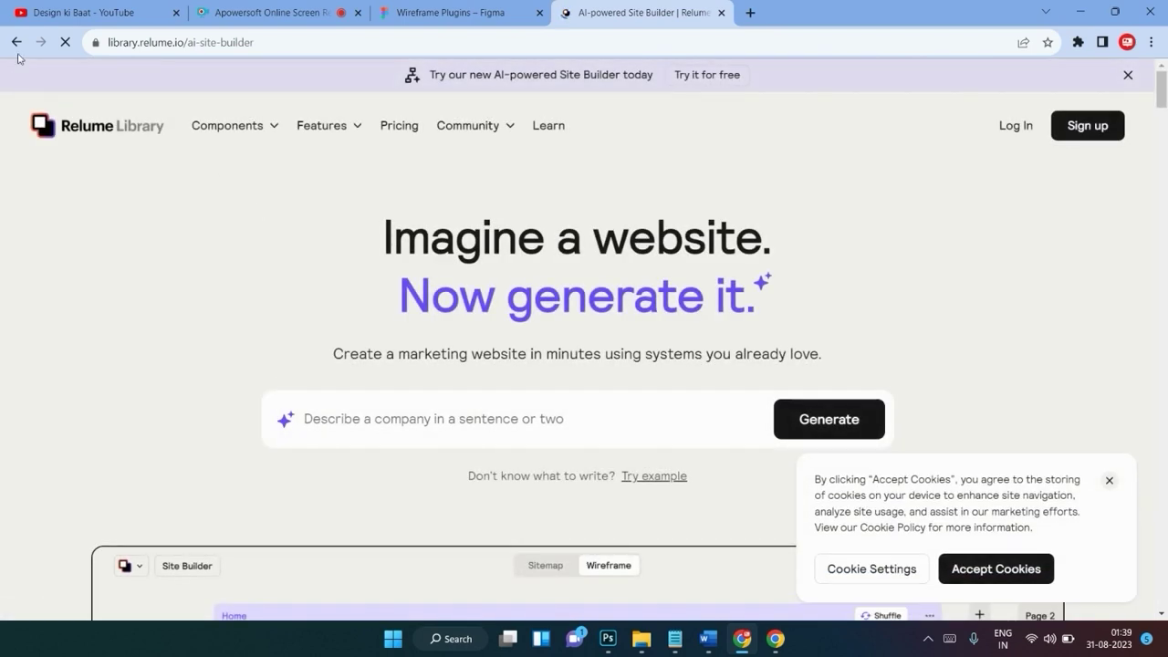
pyautogui.click(16, 40)
pyautogui.scroll(1, 323, 273)
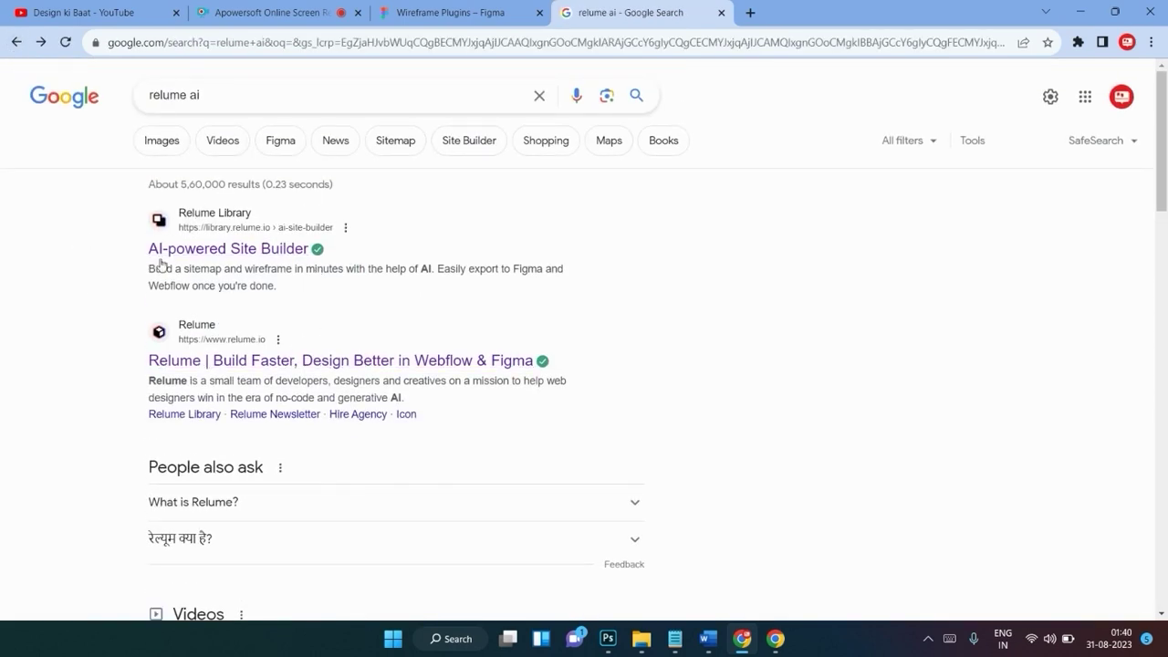
pyautogui.click(238, 259)
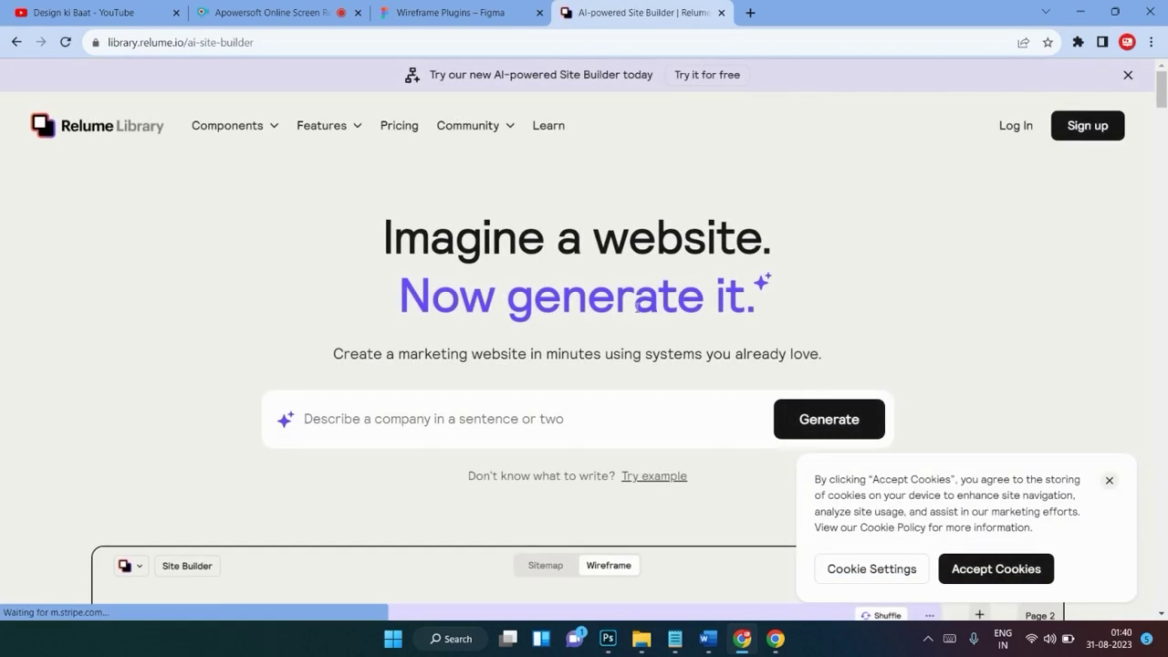
# Dismiss the cookie notice and go to Relume's pricing plans page.
pyautogui.scroll(-1, 638, 282)
pyautogui.scroll(-1, 639, 282)
pyautogui.click(1108, 484)
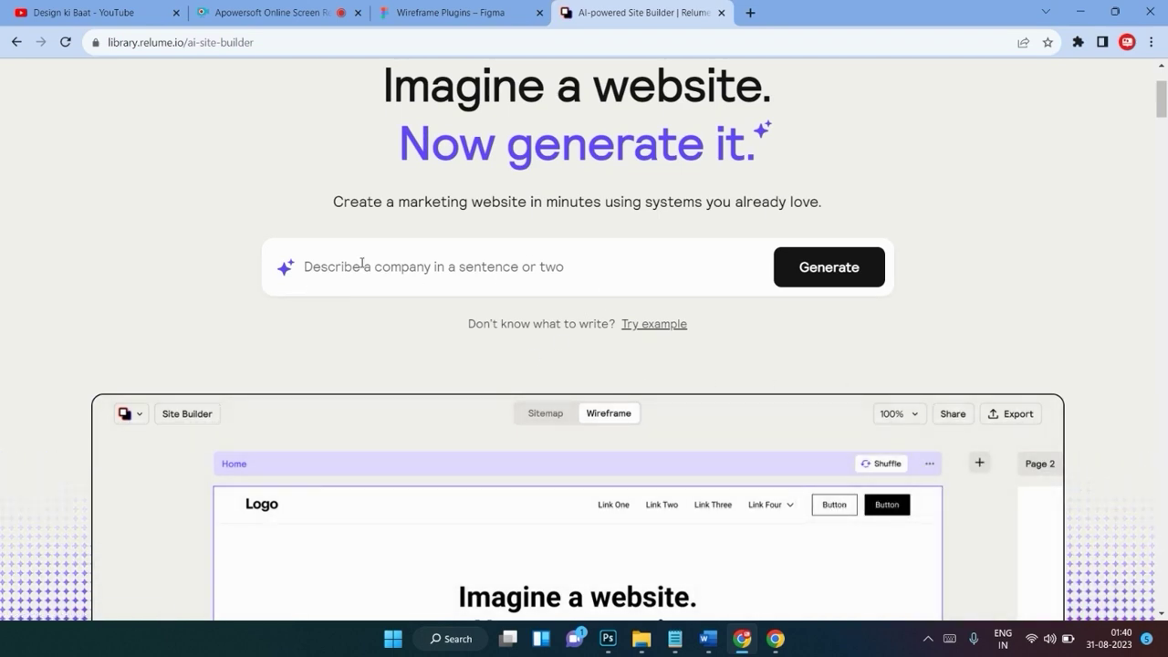
pyautogui.scroll(2, 654, 326)
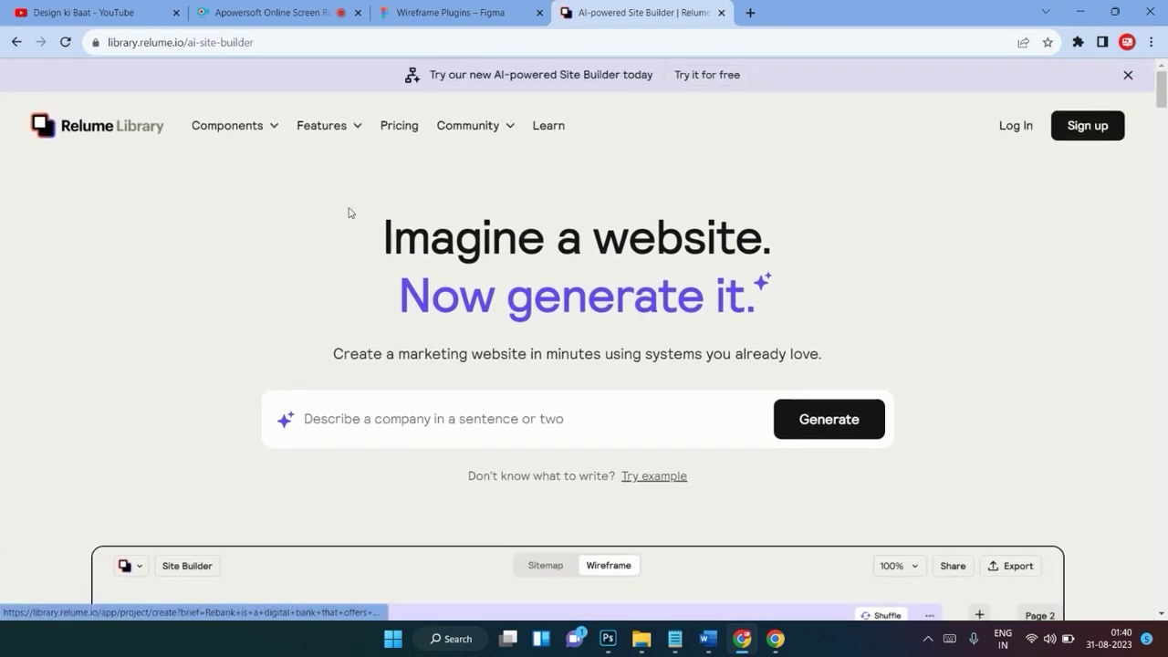
pyautogui.click(1082, 135)
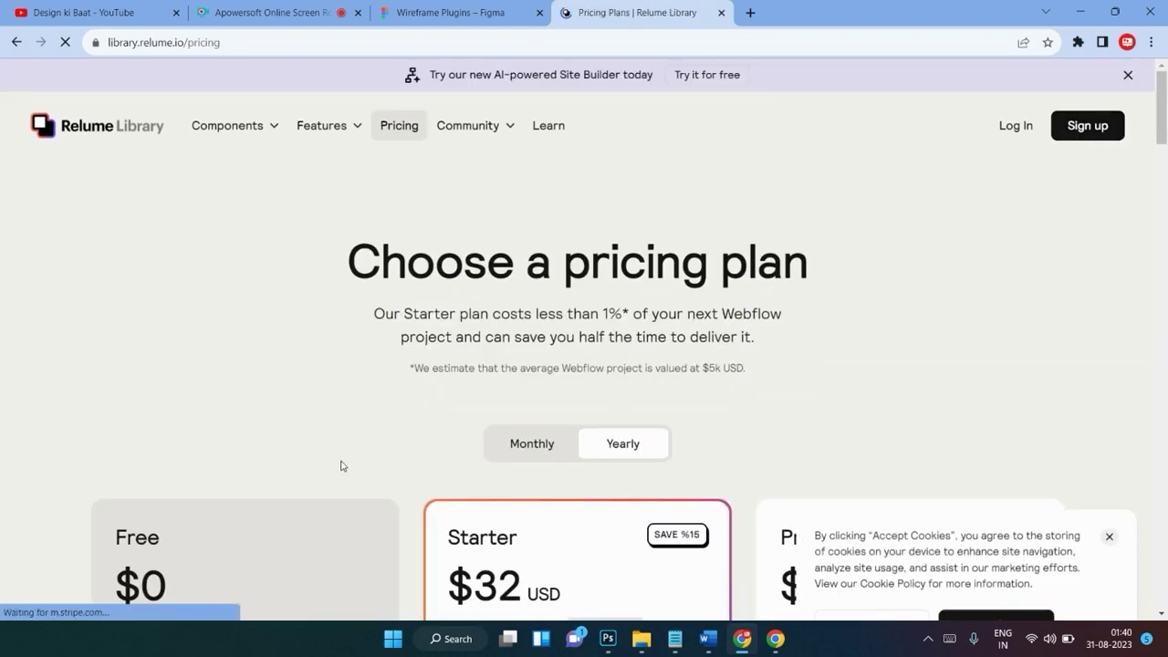
# Dismiss the cookie banner, compare the Free, Starter and Pro plans, and join for free.
pyautogui.click(1109, 481)
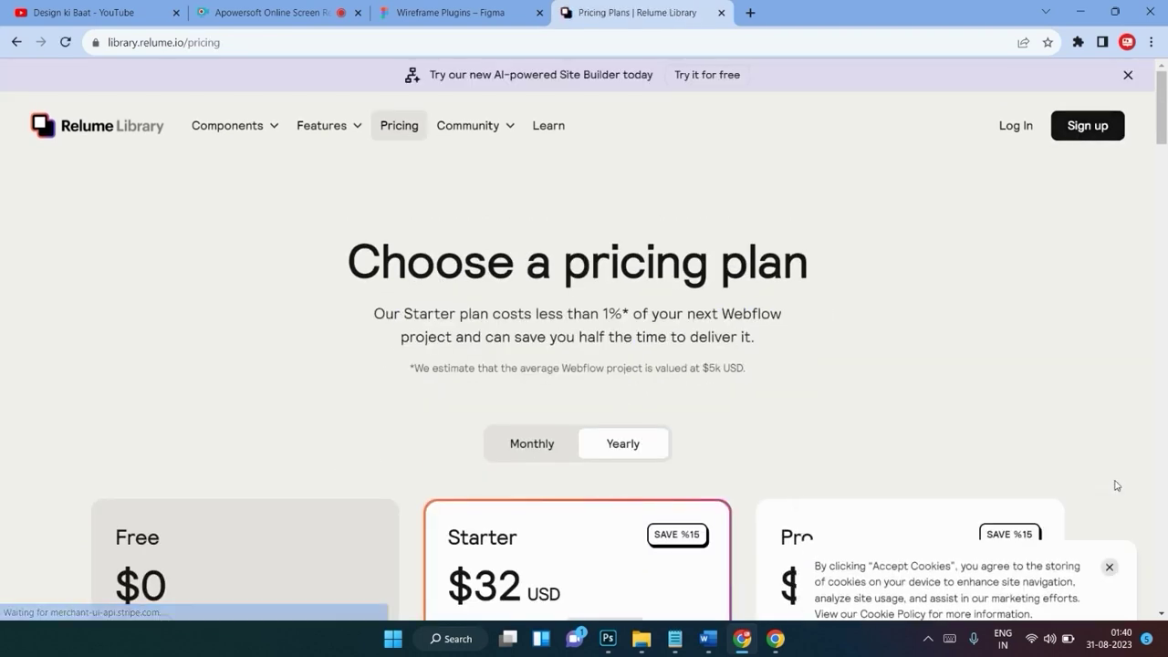
pyautogui.scroll(-1, 383, 454)
pyautogui.scroll(-3, 383, 454)
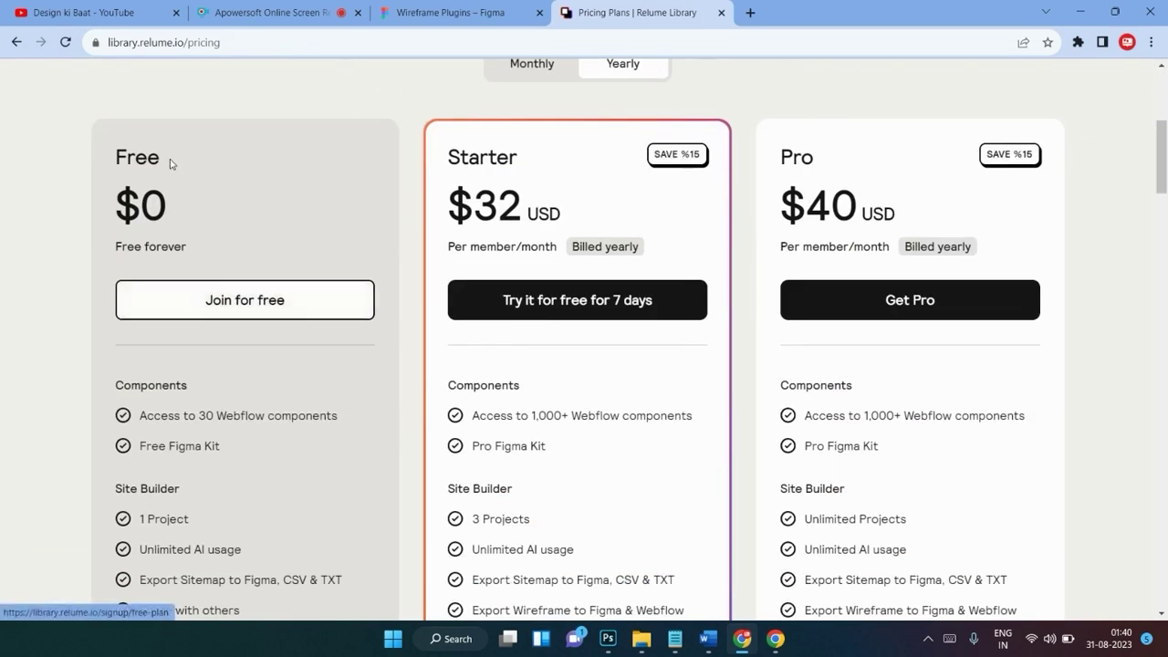
pyautogui.scroll(1, 540, 222)
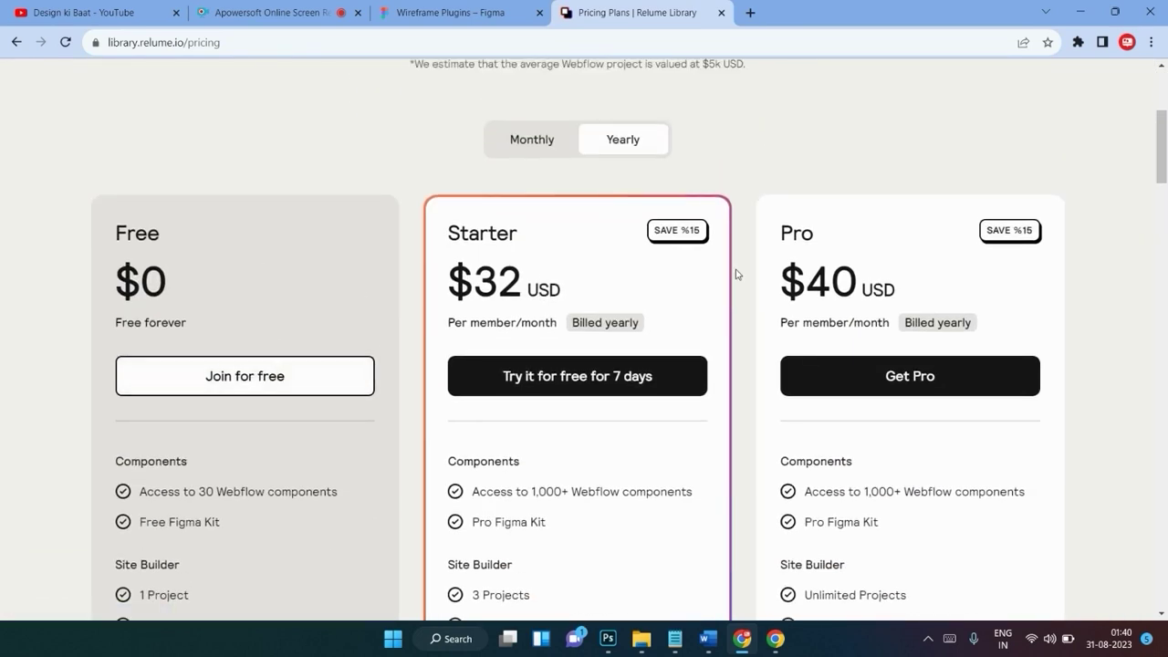
pyautogui.scroll(-1, 918, 232)
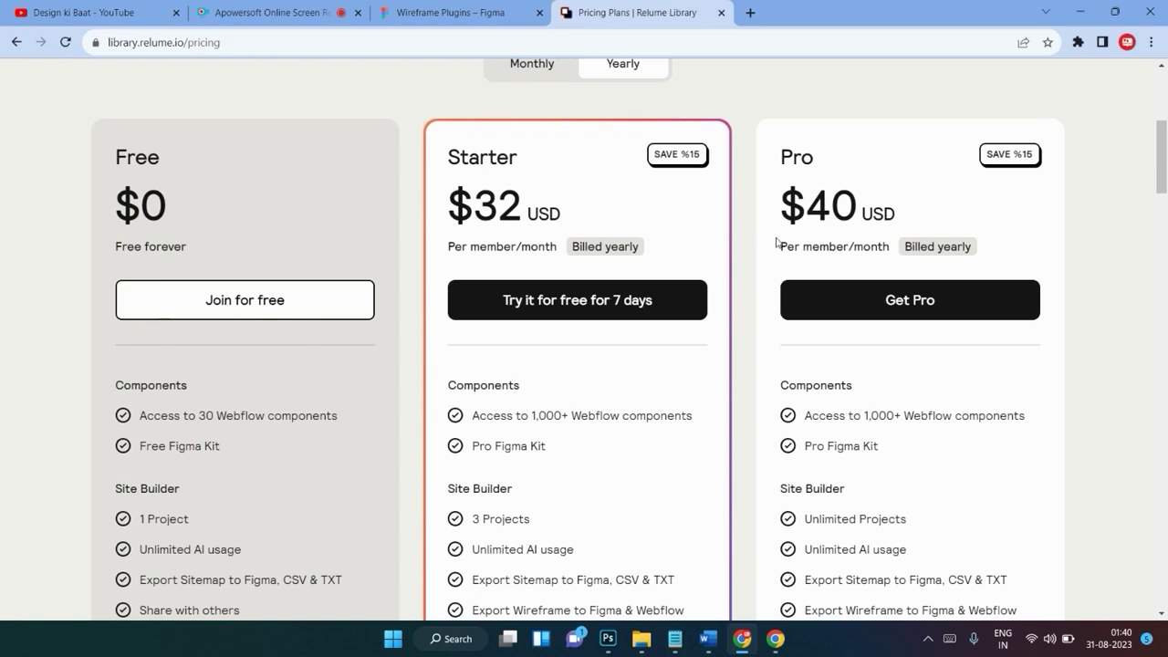
pyautogui.scroll(-3, 730, 241)
pyautogui.scroll(3, 584, 252)
pyautogui.scroll(-1, 205, 263)
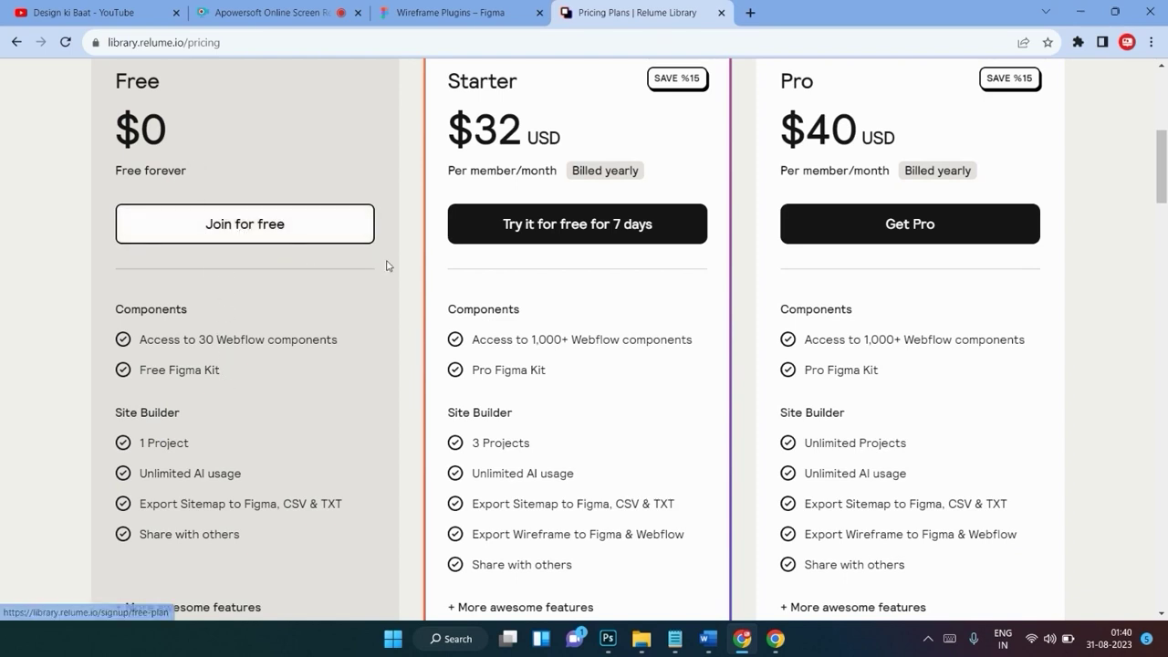
pyautogui.scroll(2, 723, 192)
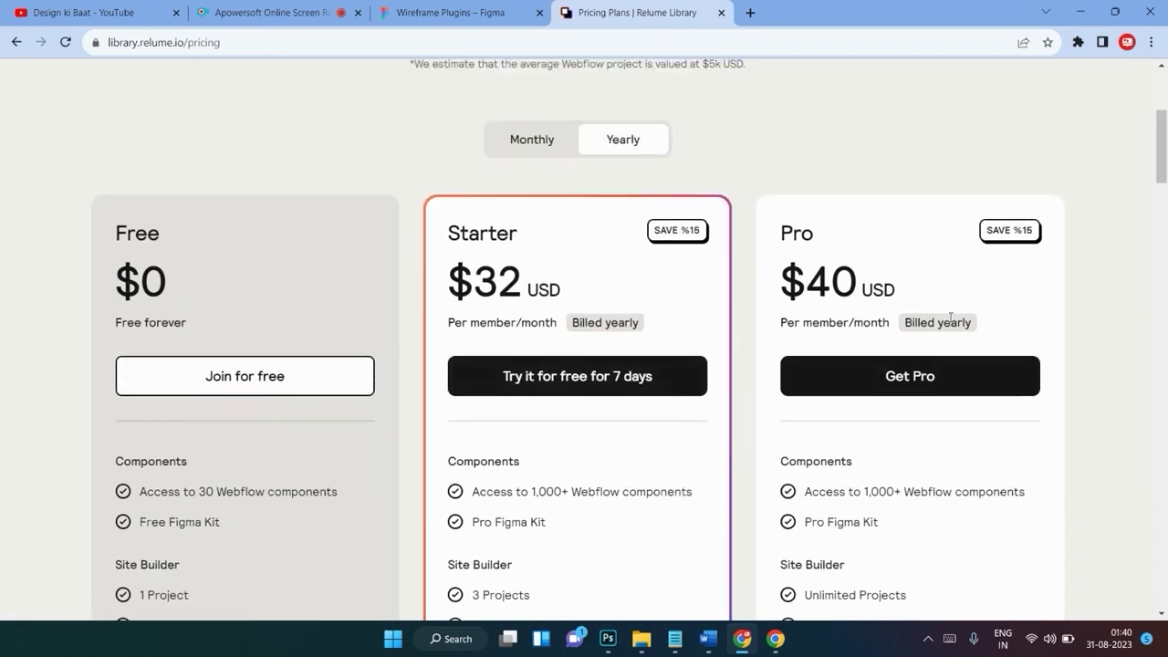
pyautogui.scroll(-3, 617, 280)
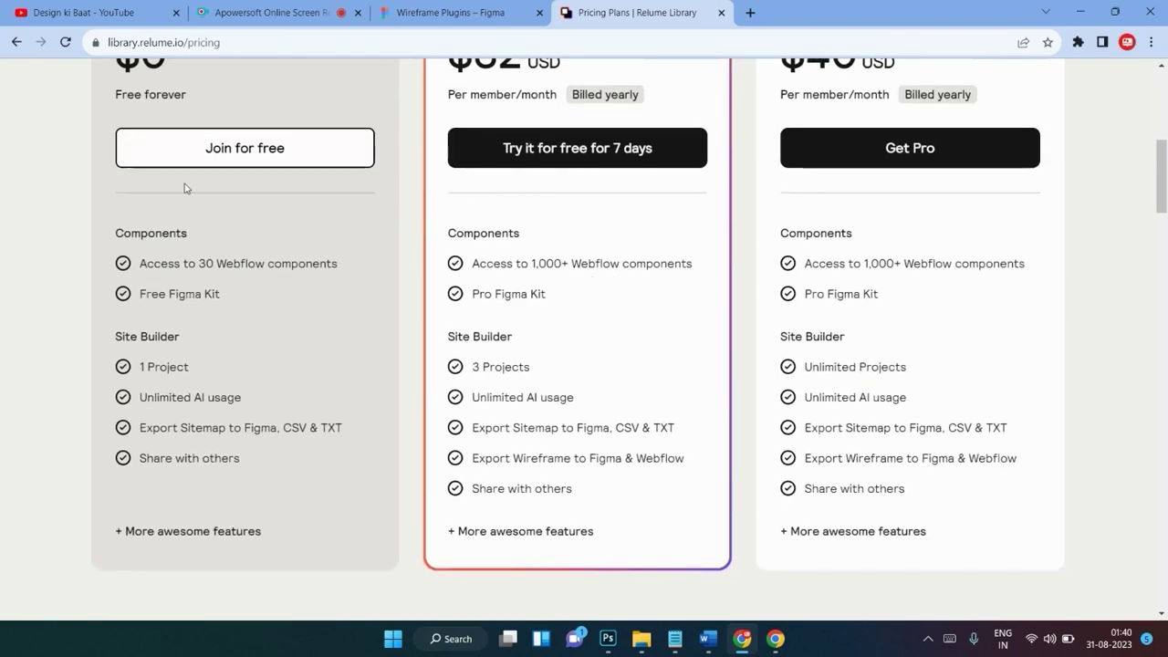
pyautogui.click(195, 157)
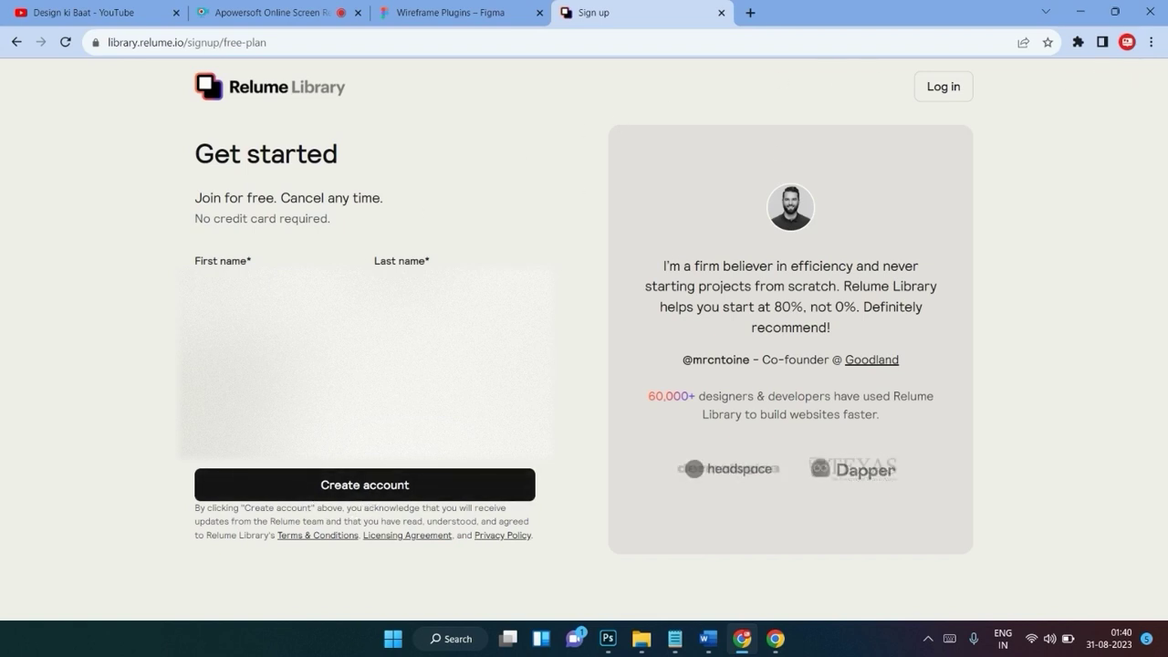
# Complete the sign-up fields and create the free Relume Library account.
pyautogui.click(311, 477)
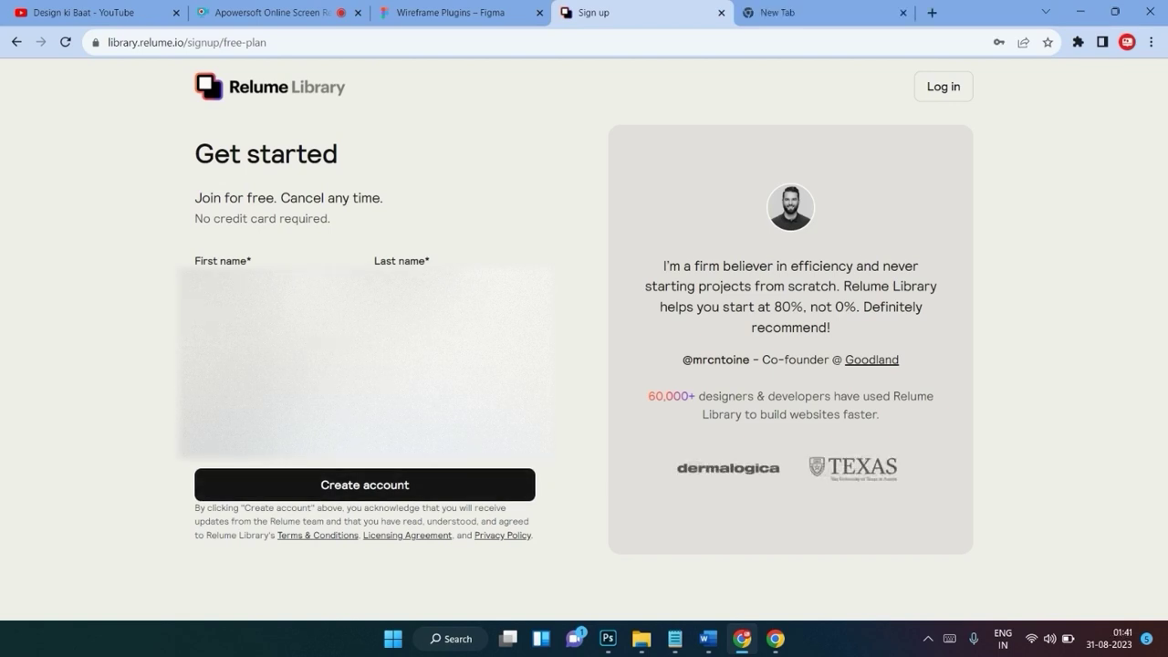
pyautogui.click(399, 489)
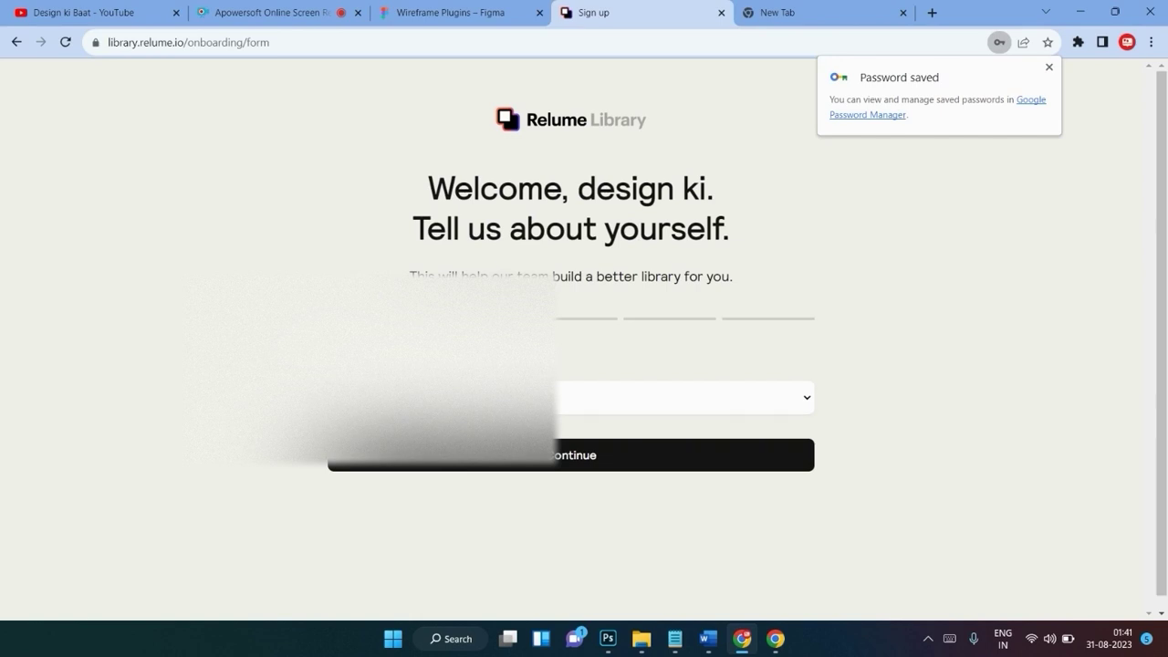
# Dismiss the password notice, choose Designer as the role, and enter company name 'xyz'.
pyautogui.click(871, 144)
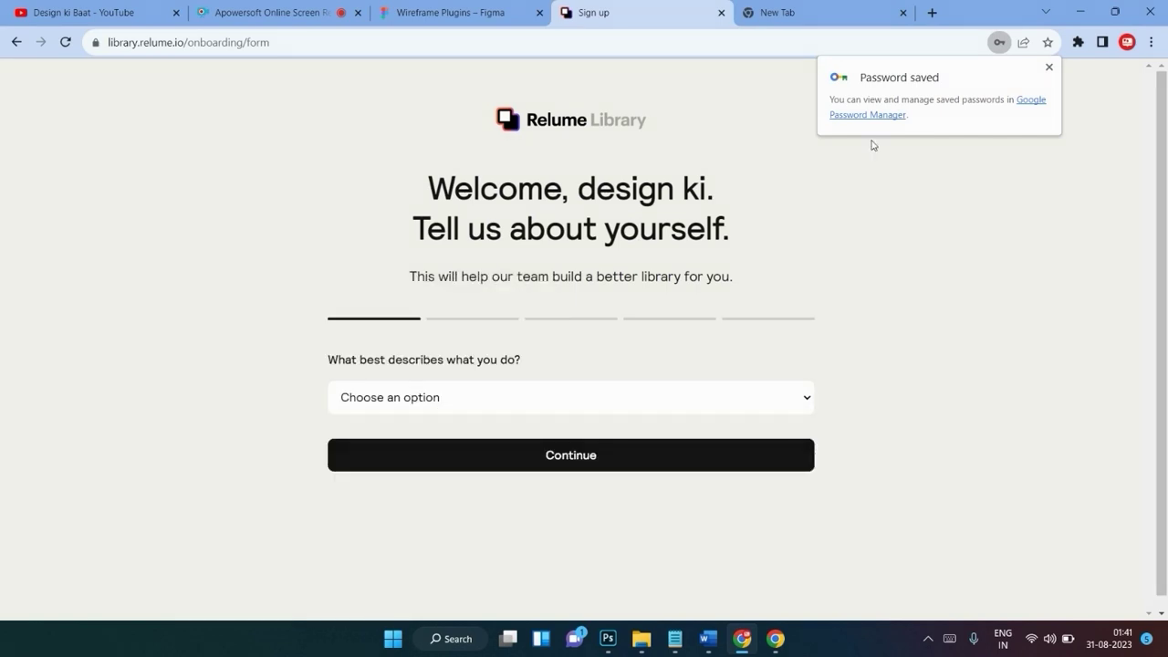
pyautogui.click(1047, 69)
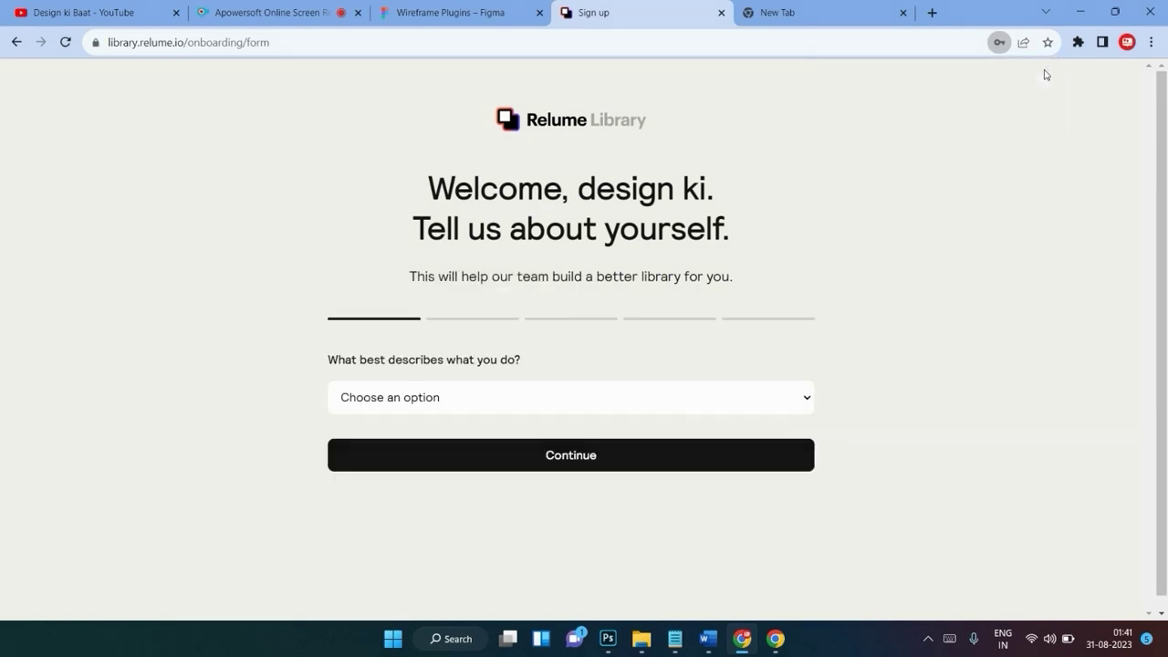
pyautogui.click(670, 397)
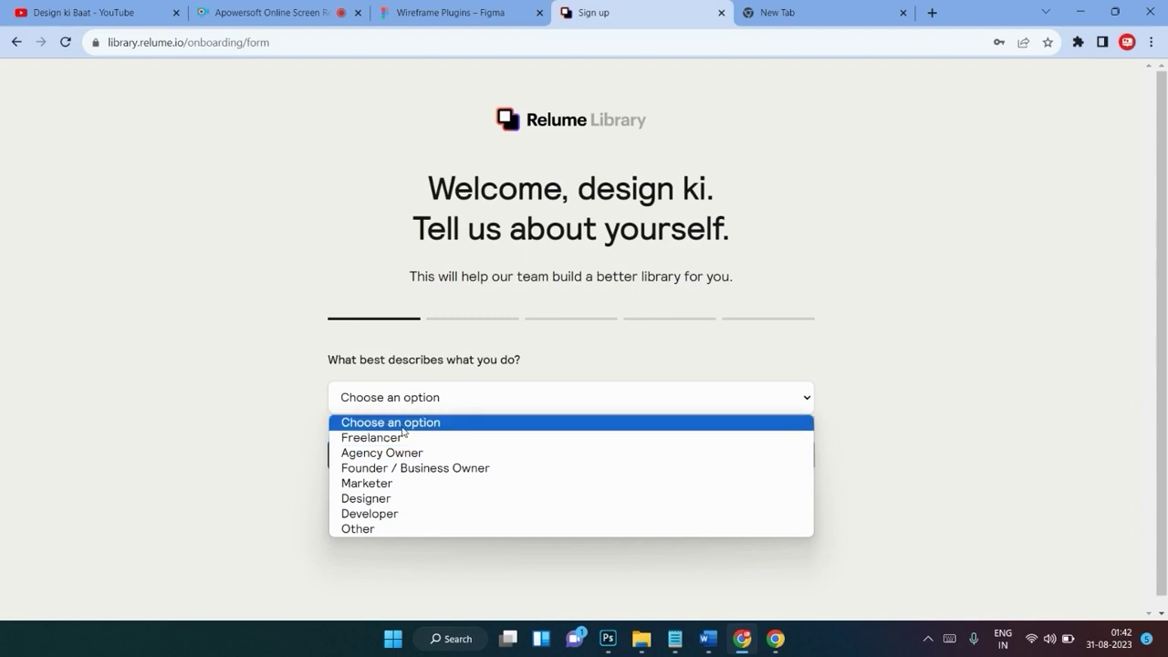
pyautogui.click(396, 498)
pyautogui.click(448, 479)
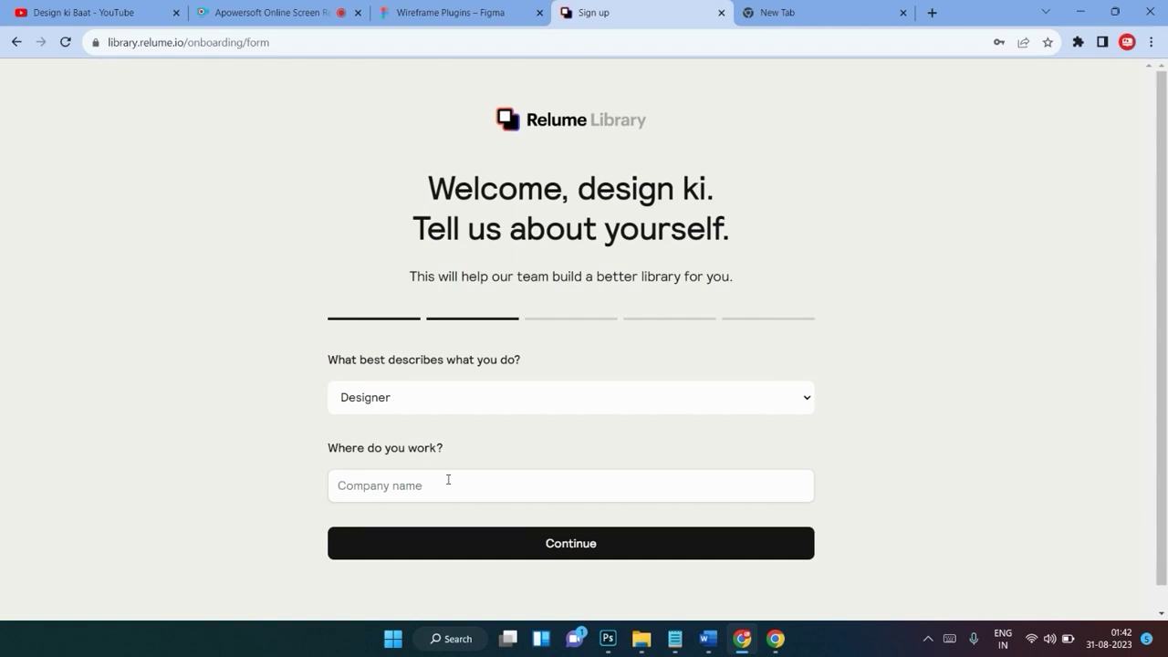
pyautogui.write('xyz')
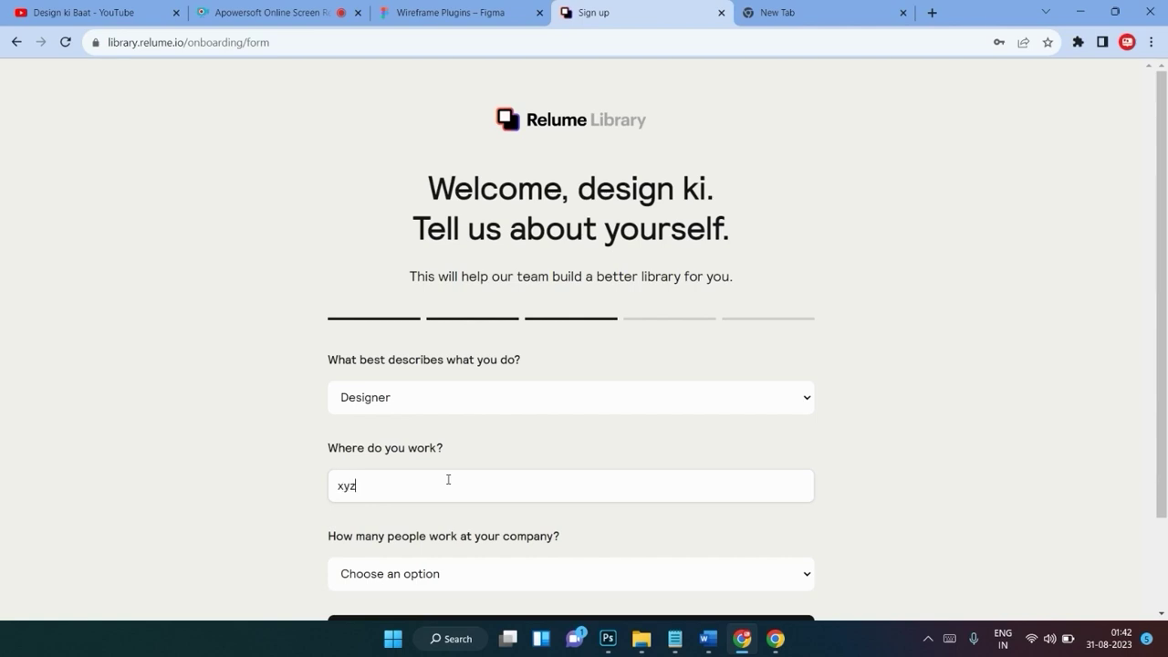
# Set company size Only Me, type Other, referral source Youtube, and submit the onboarding.
pyautogui.click(481, 574)
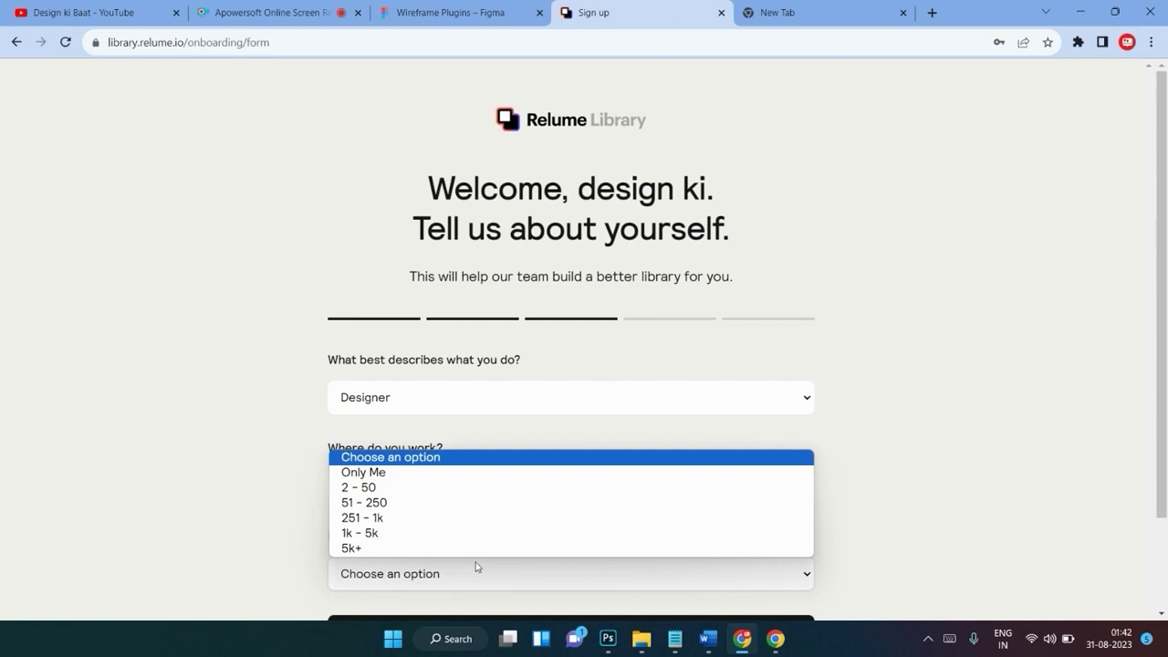
pyautogui.click(405, 473)
pyautogui.scroll(-2, 522, 542)
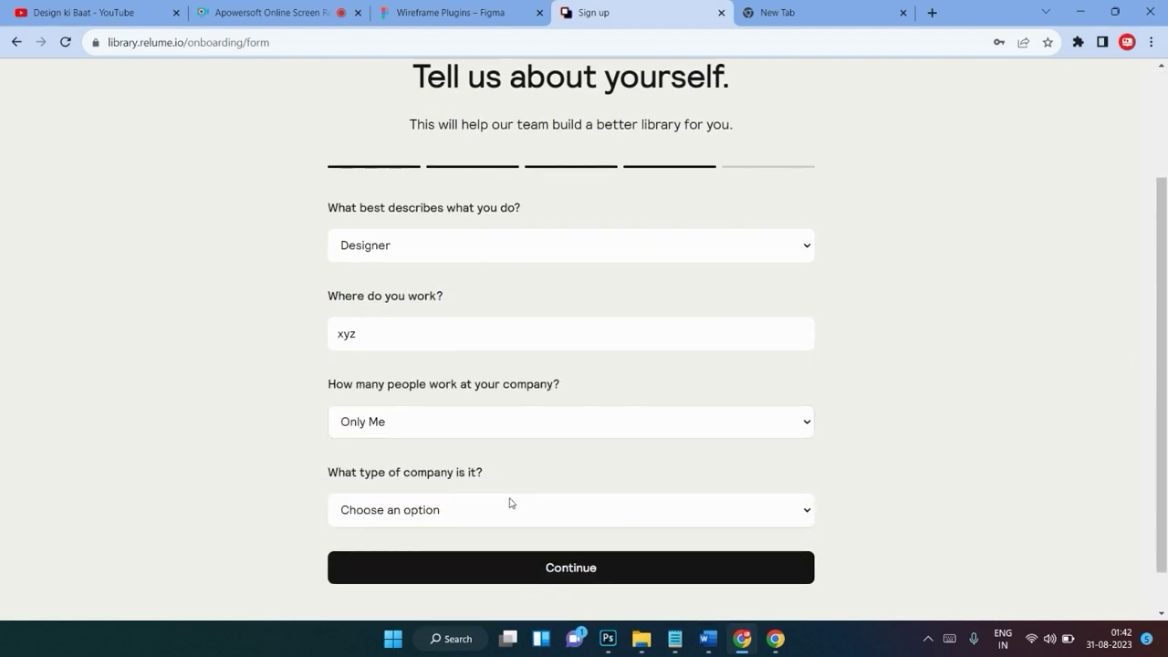
pyautogui.click(509, 503)
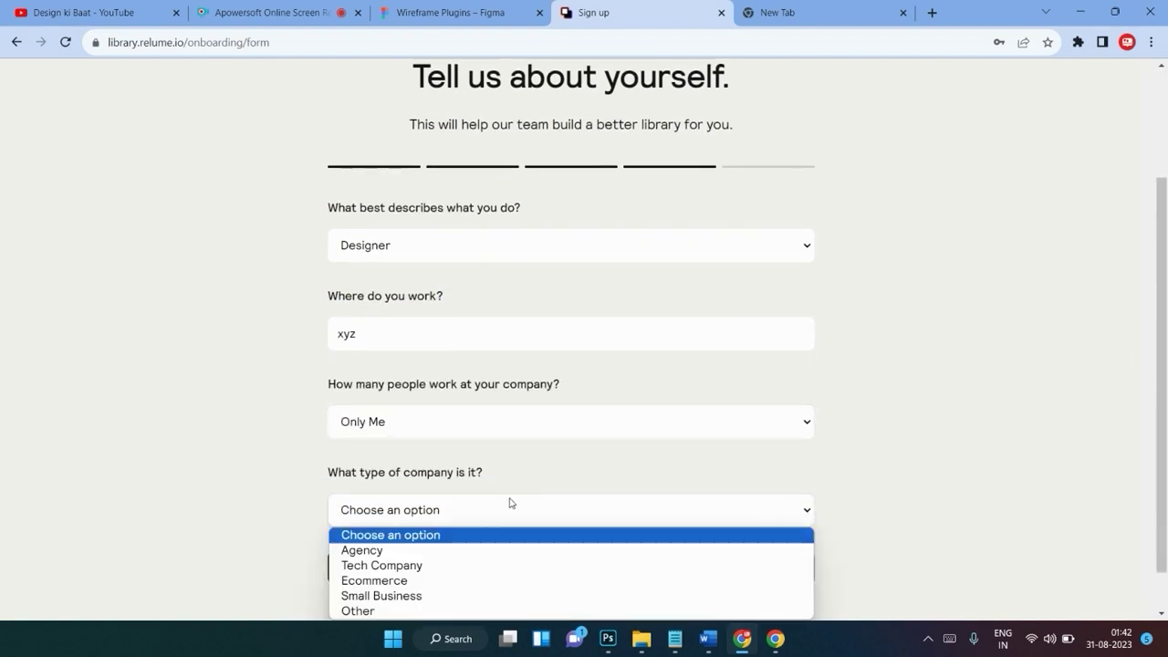
pyautogui.click(392, 614)
pyautogui.scroll(-2, 527, 500)
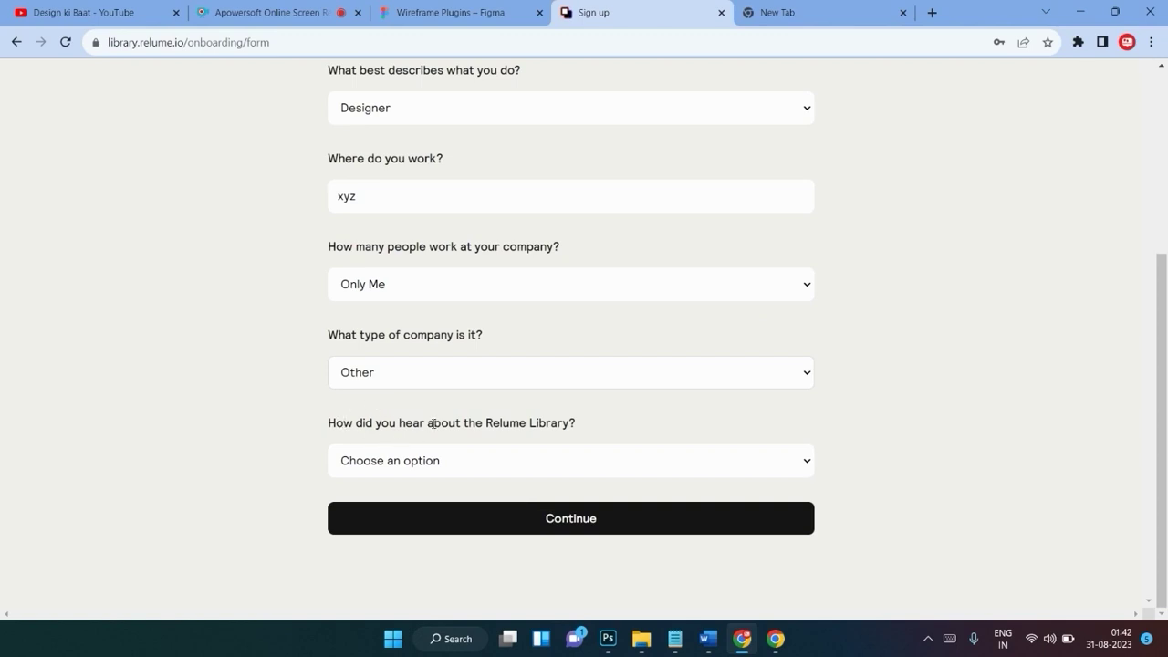
pyautogui.click(576, 475)
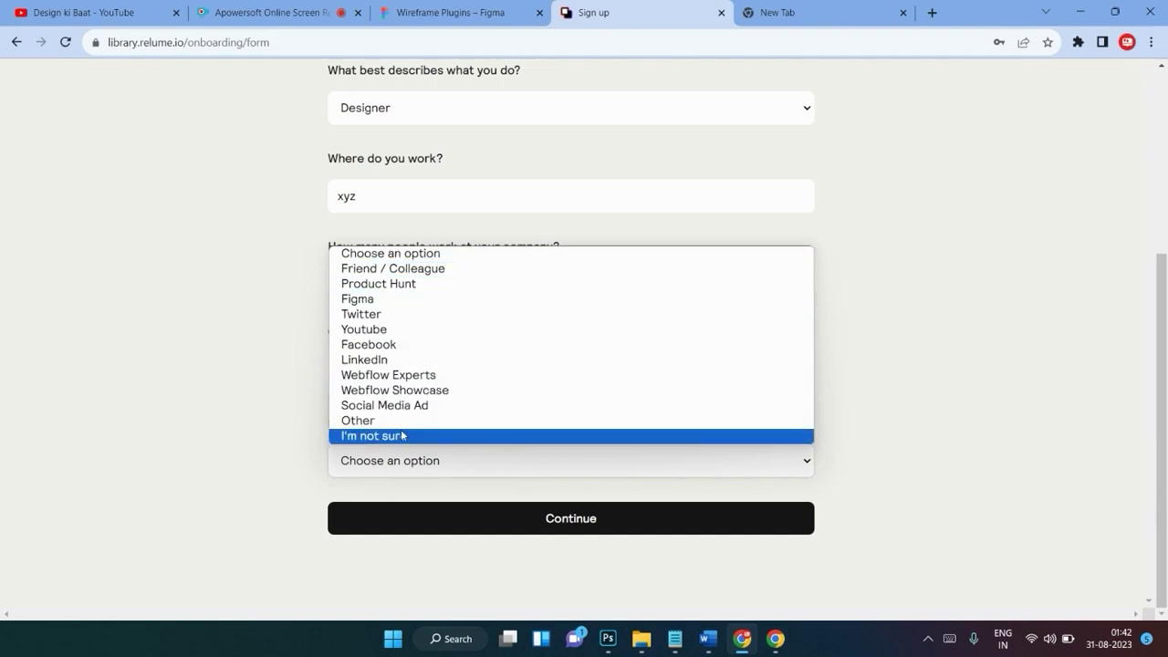
pyautogui.click(387, 334)
pyautogui.click(547, 521)
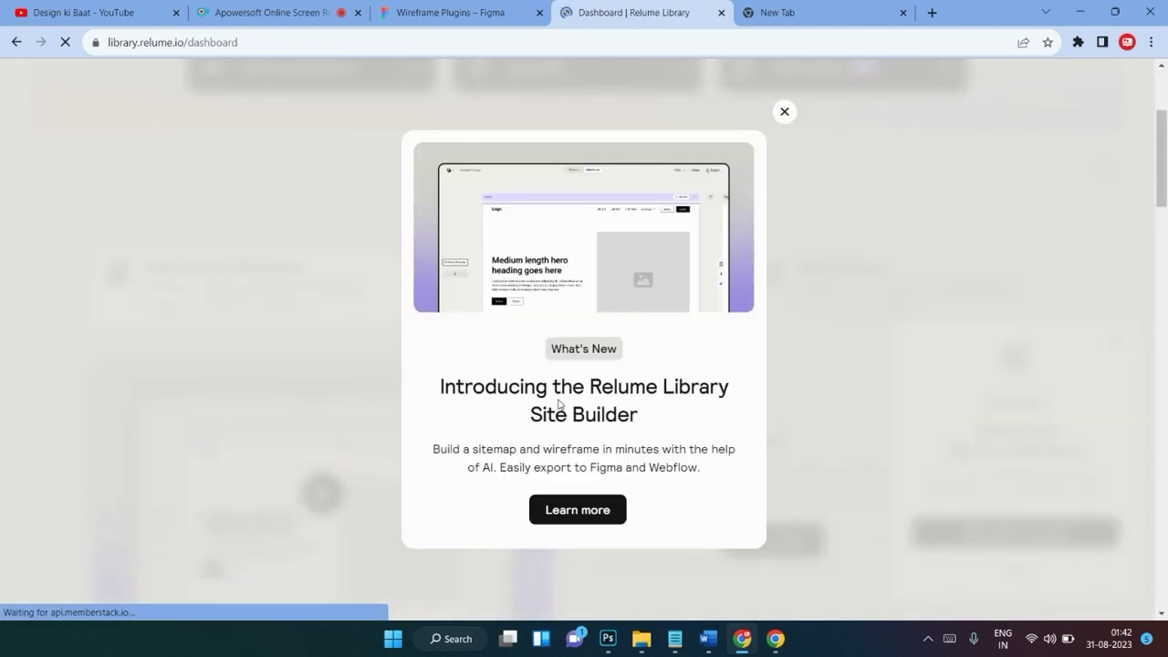
# Close the What's New, Windows Hello, component-vote and cookie popups, then start a new Site Builder project.
pyautogui.click(784, 111)
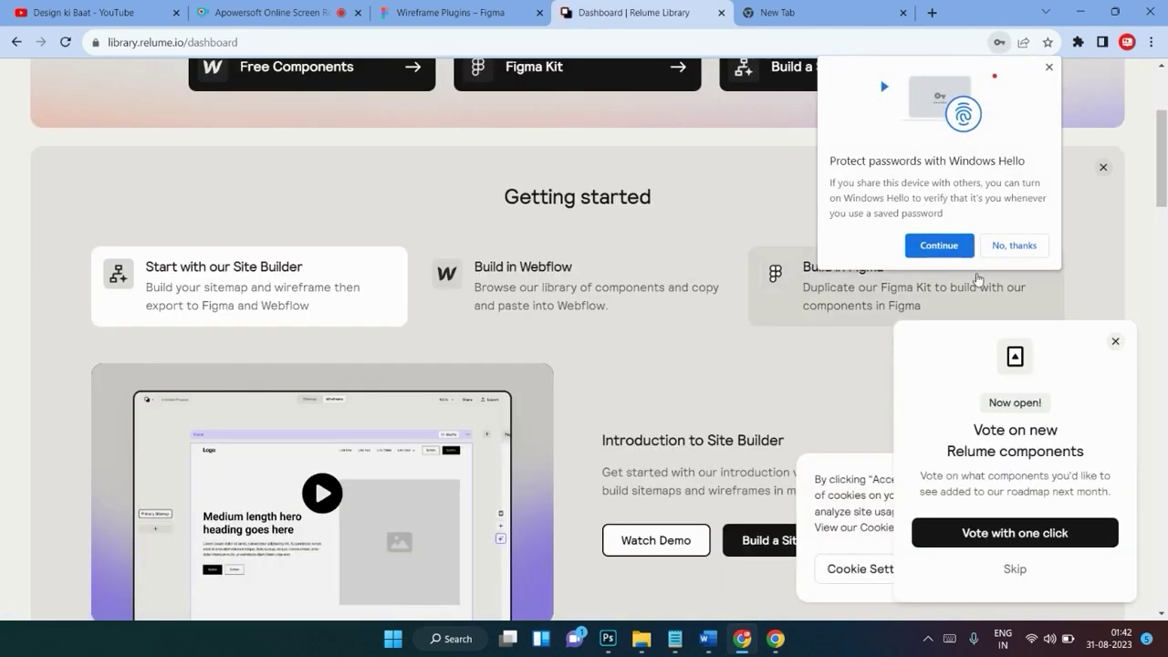
pyautogui.click(1024, 246)
pyautogui.scroll(-2, 338, 338)
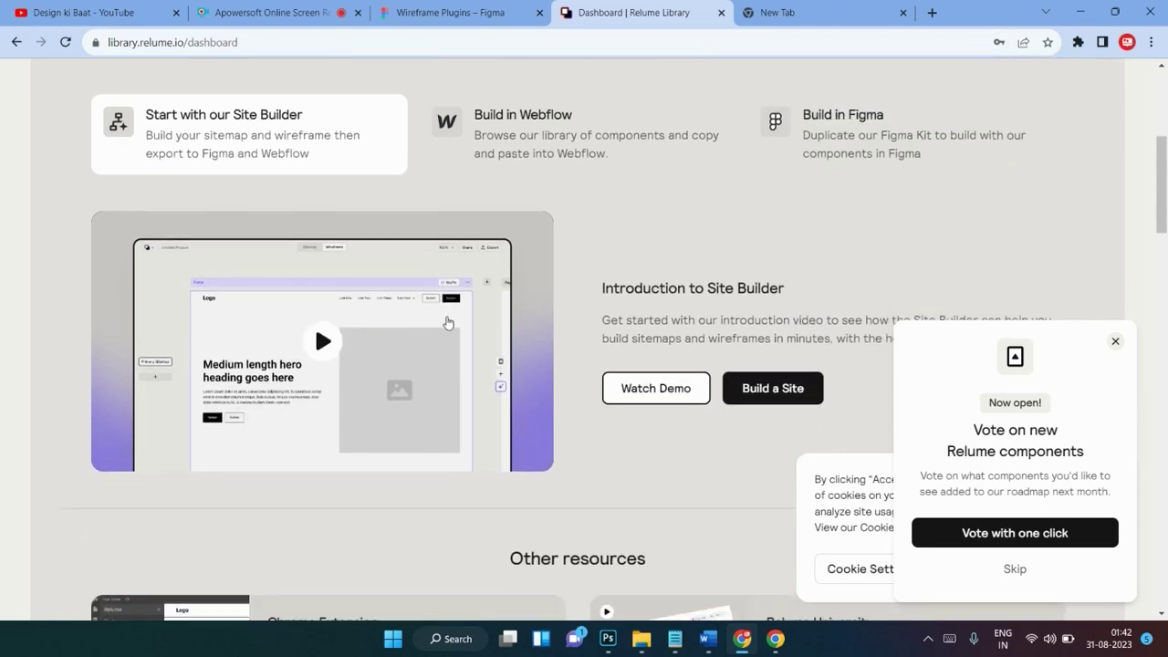
pyautogui.scroll(5, 383, 324)
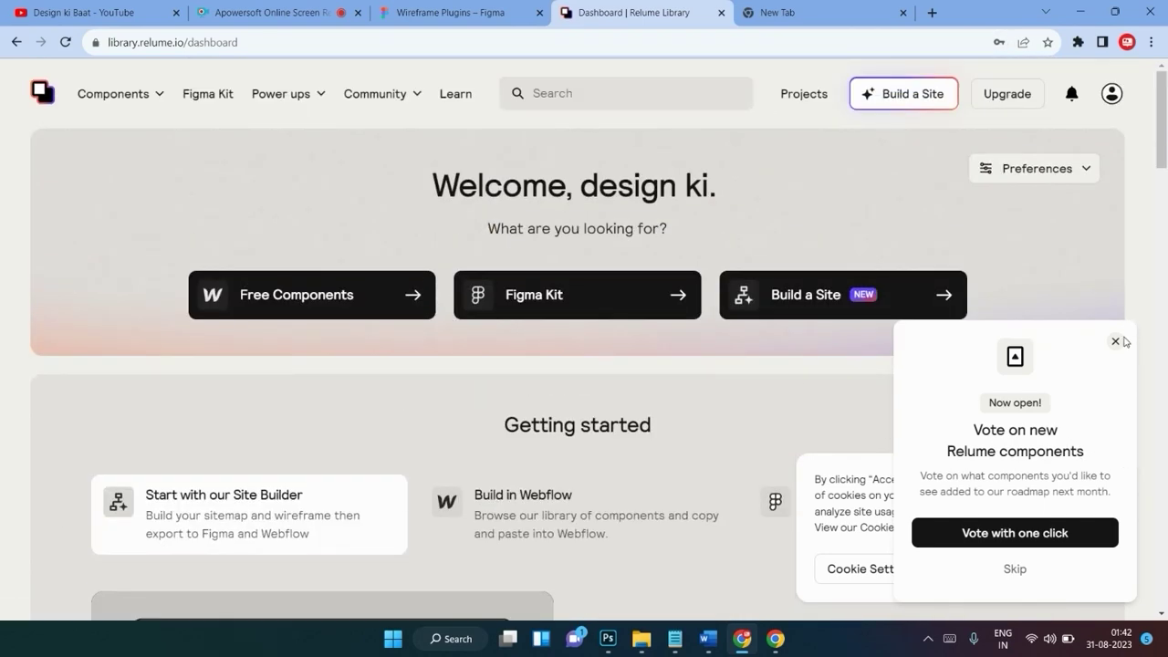
pyautogui.click(1016, 569)
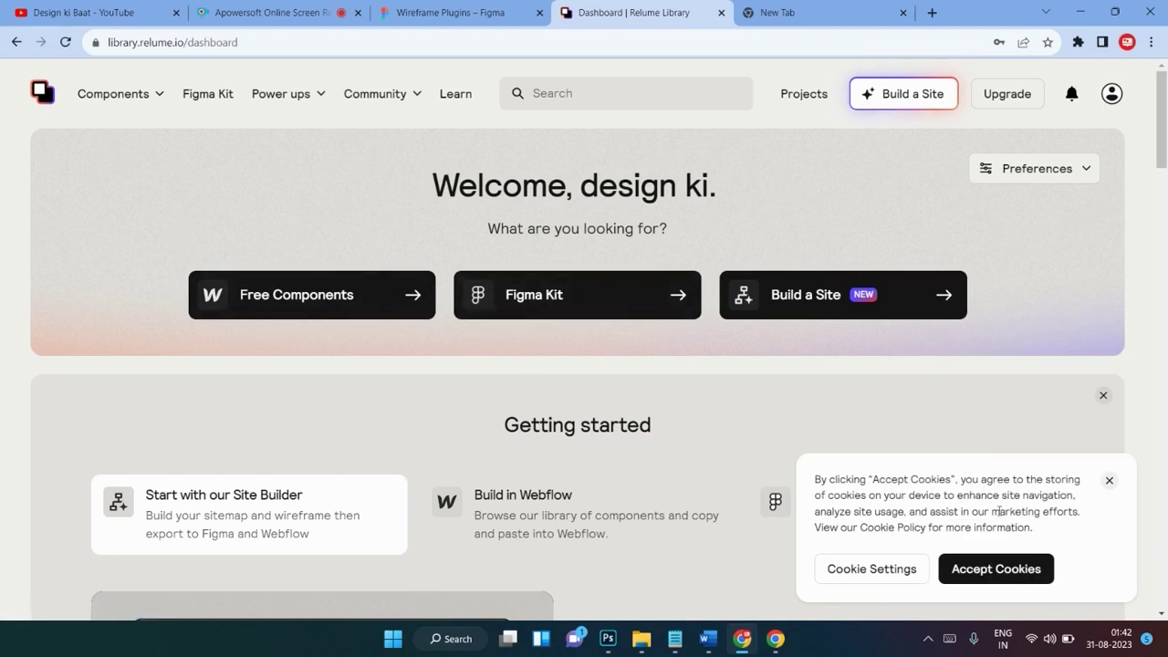
pyautogui.click(1109, 480)
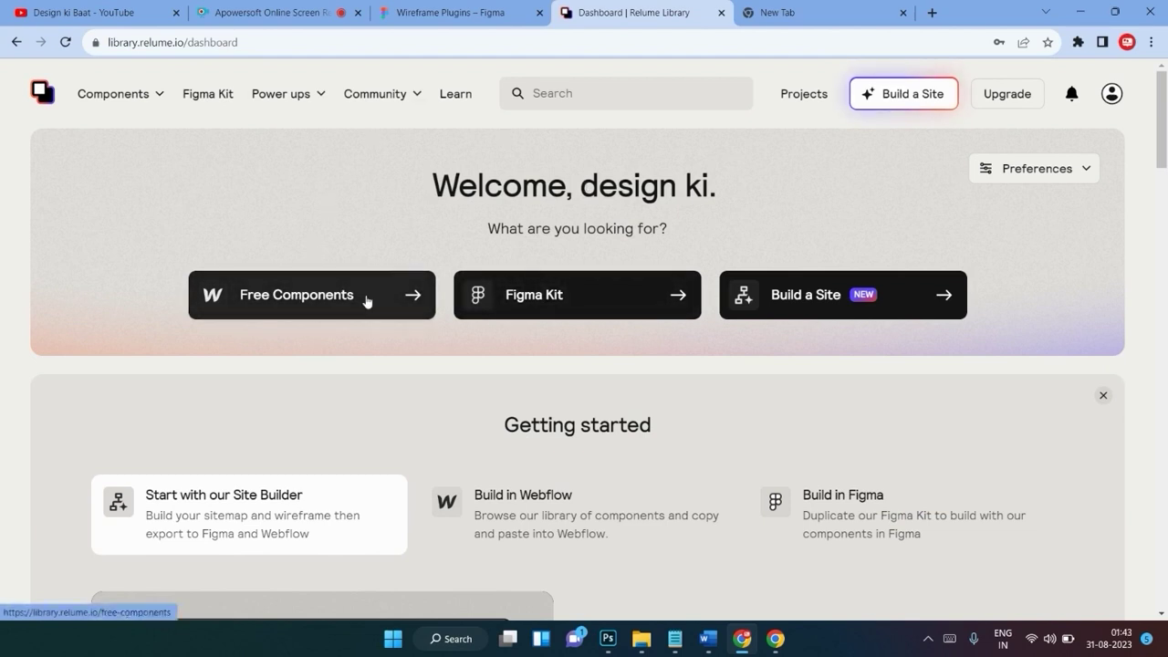
pyautogui.click(824, 305)
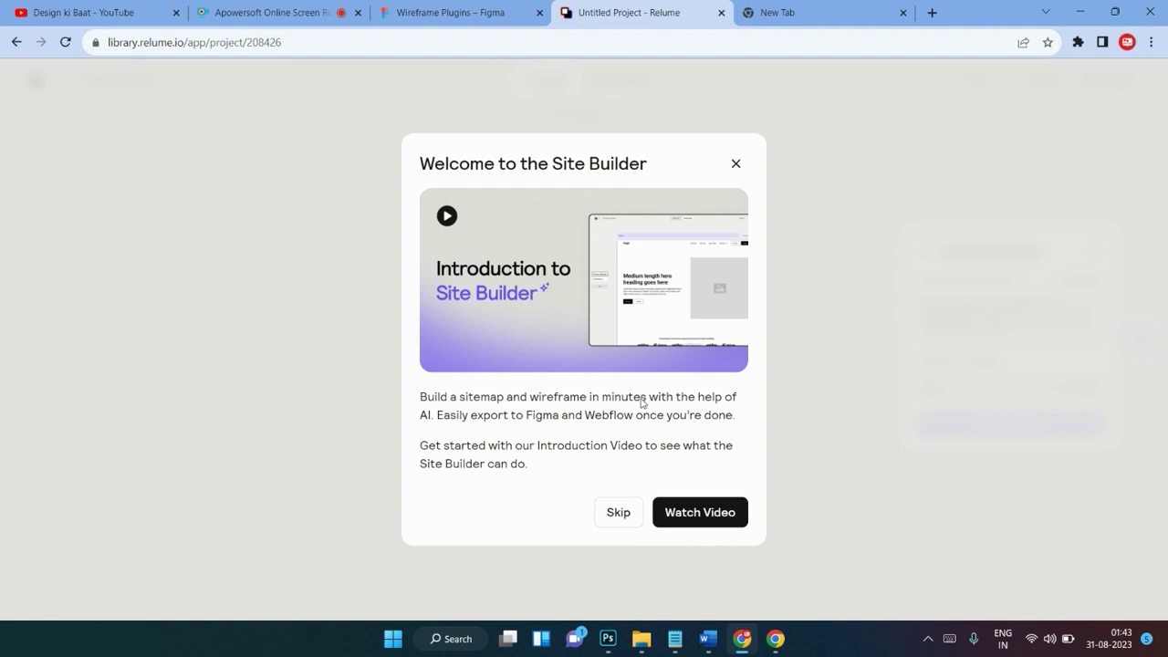
# Skip the Site Builder welcome, look over the default sitemap, and focus the Company description field.
pyautogui.click(618, 512)
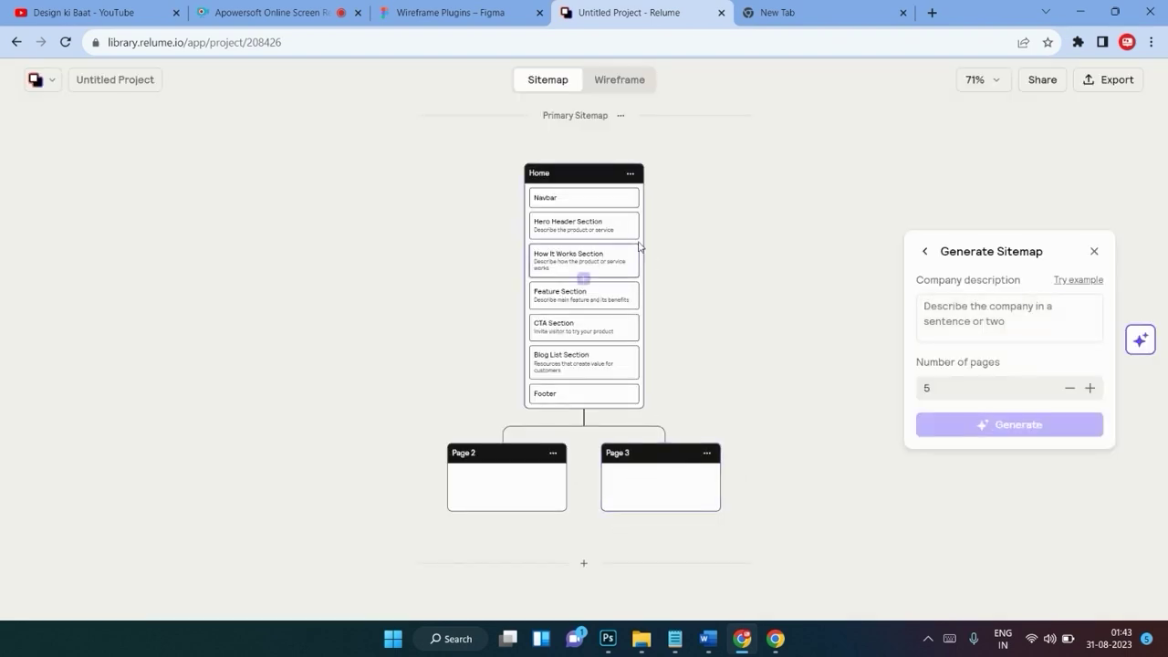
pyautogui.scroll(2, 765, 208)
pyautogui.scroll(-3, 766, 207)
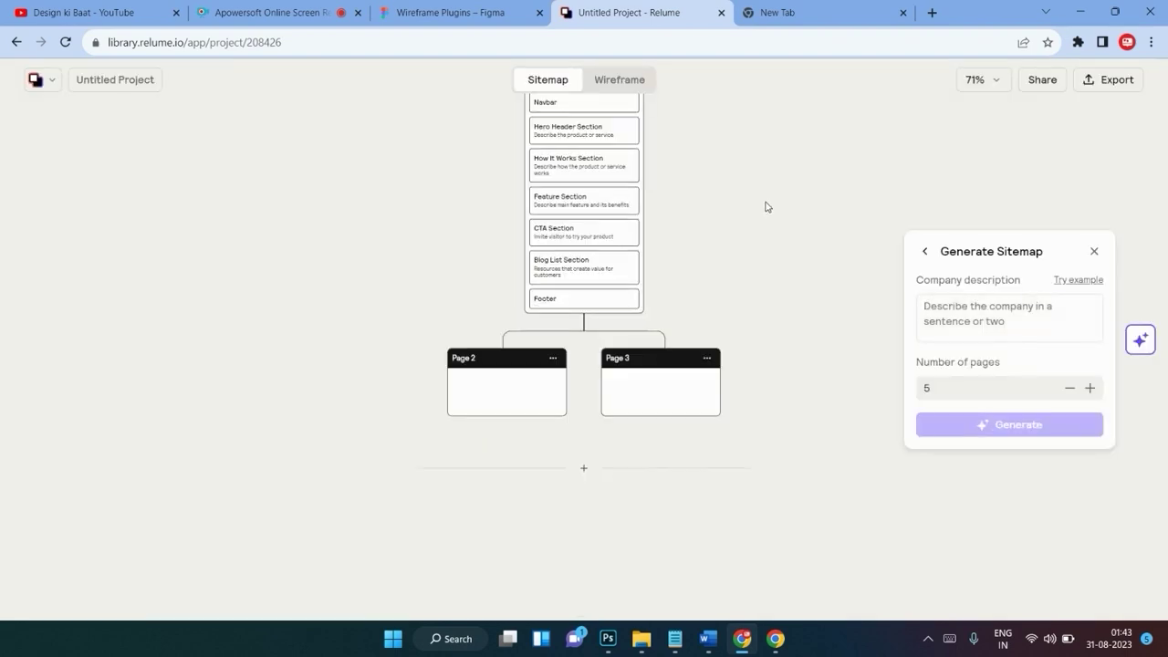
pyautogui.scroll(1, 766, 207)
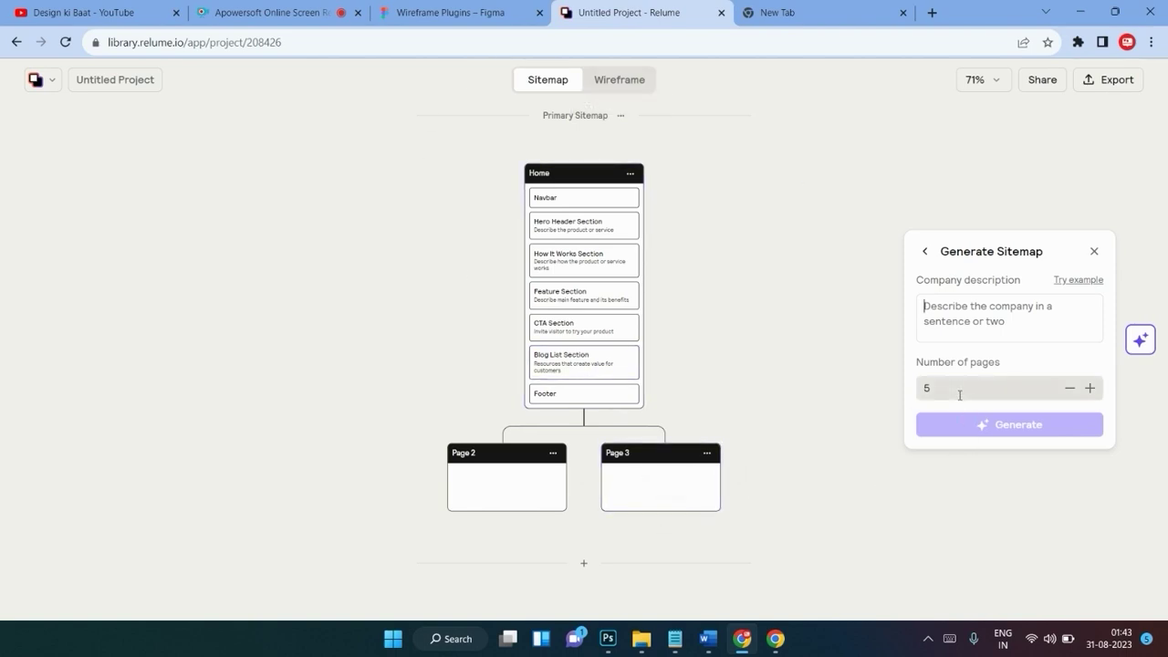
pyautogui.hscroll(1, 794, 306)
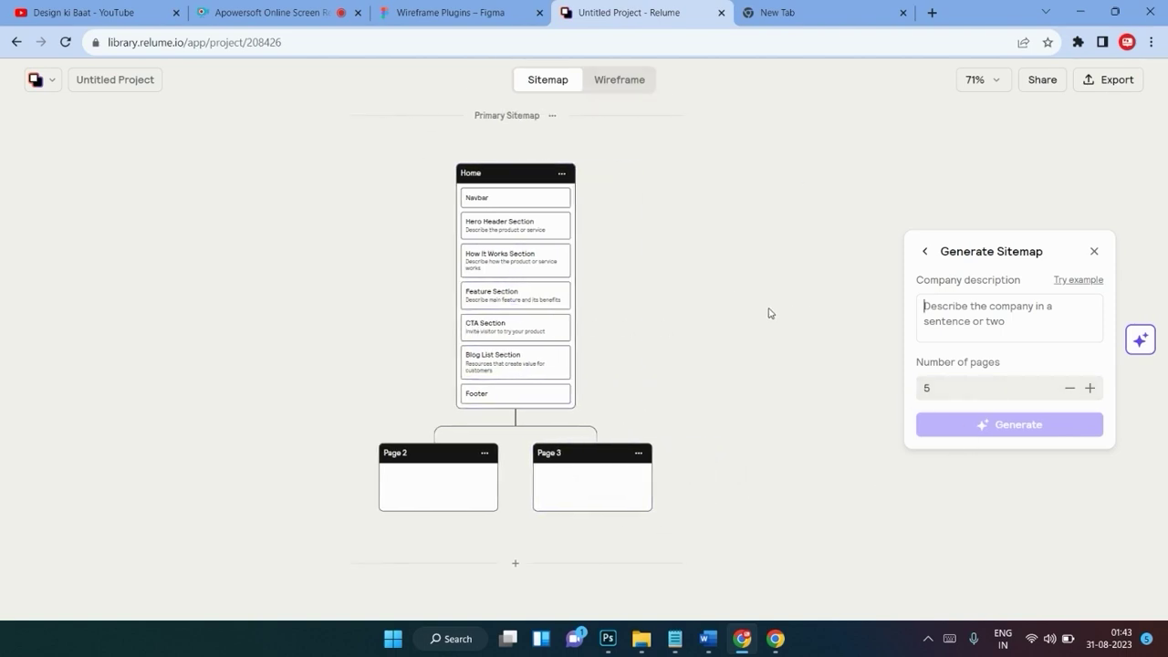
pyautogui.scroll(-1, 769, 314)
pyautogui.scroll(2, 658, 213)
pyautogui.hscroll(1, 840, 313)
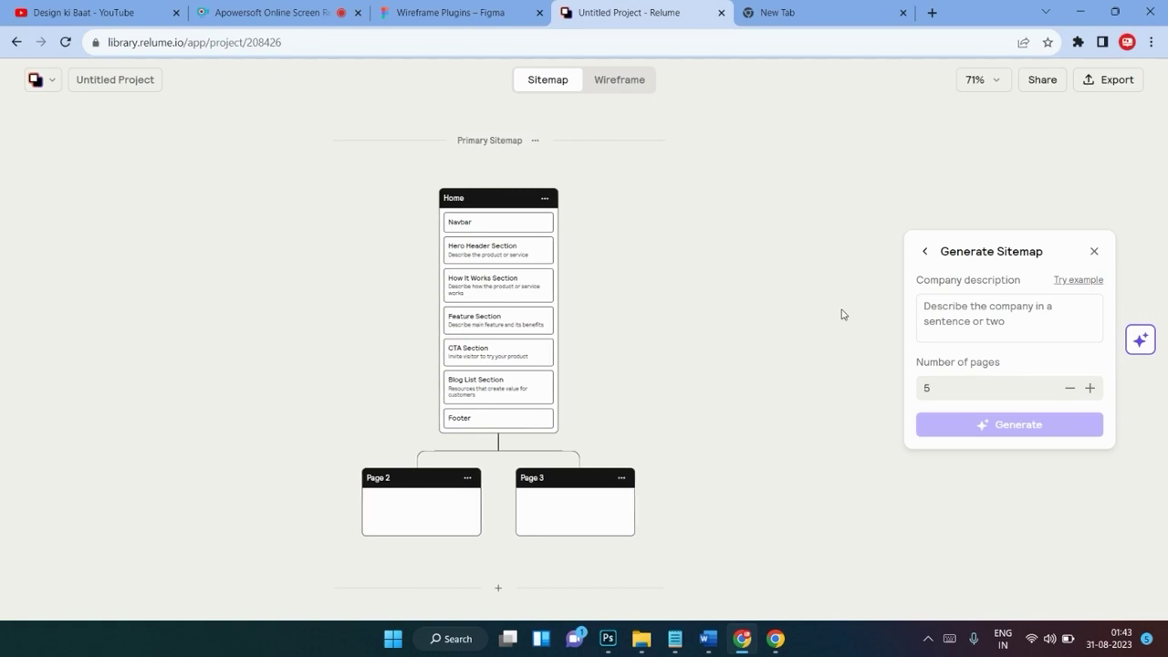
pyautogui.click(980, 318)
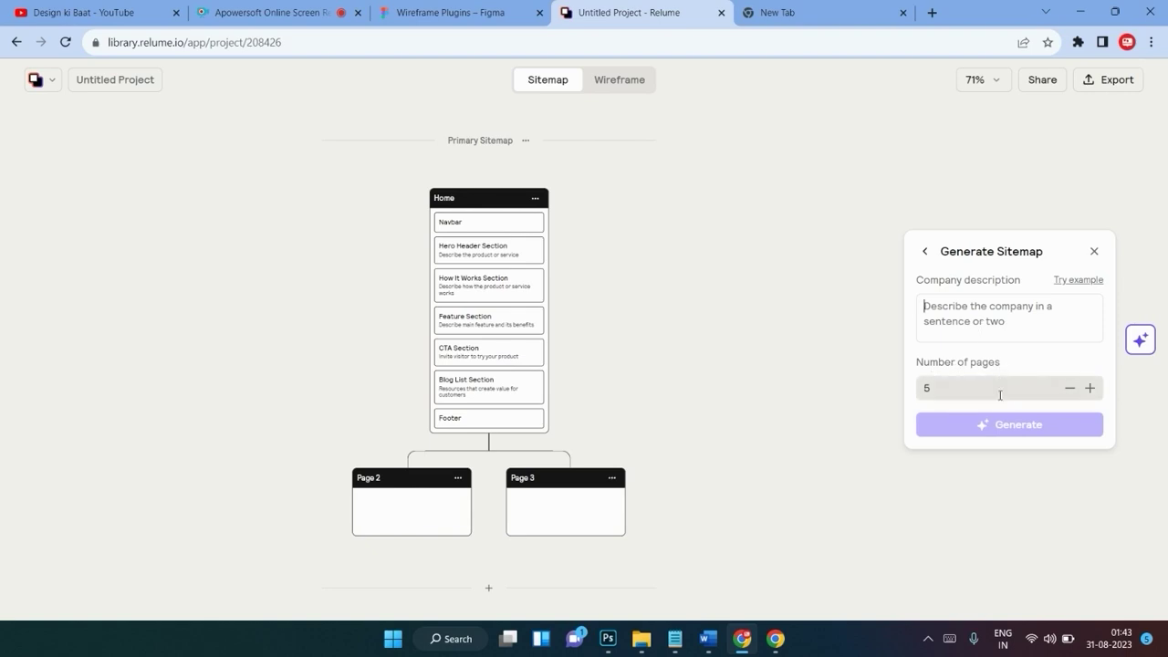
pyautogui.click(973, 306)
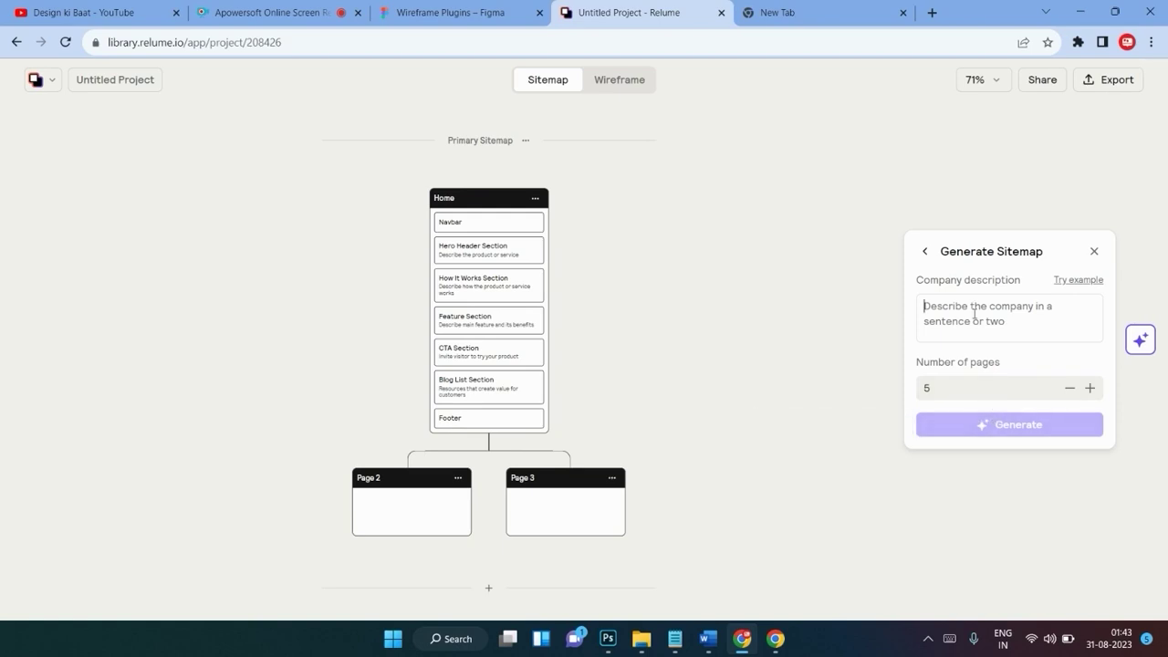
# Enter the company description 'design a website for Yoga Studio'.
pyautogui.write('design a website for Yoga Studio')
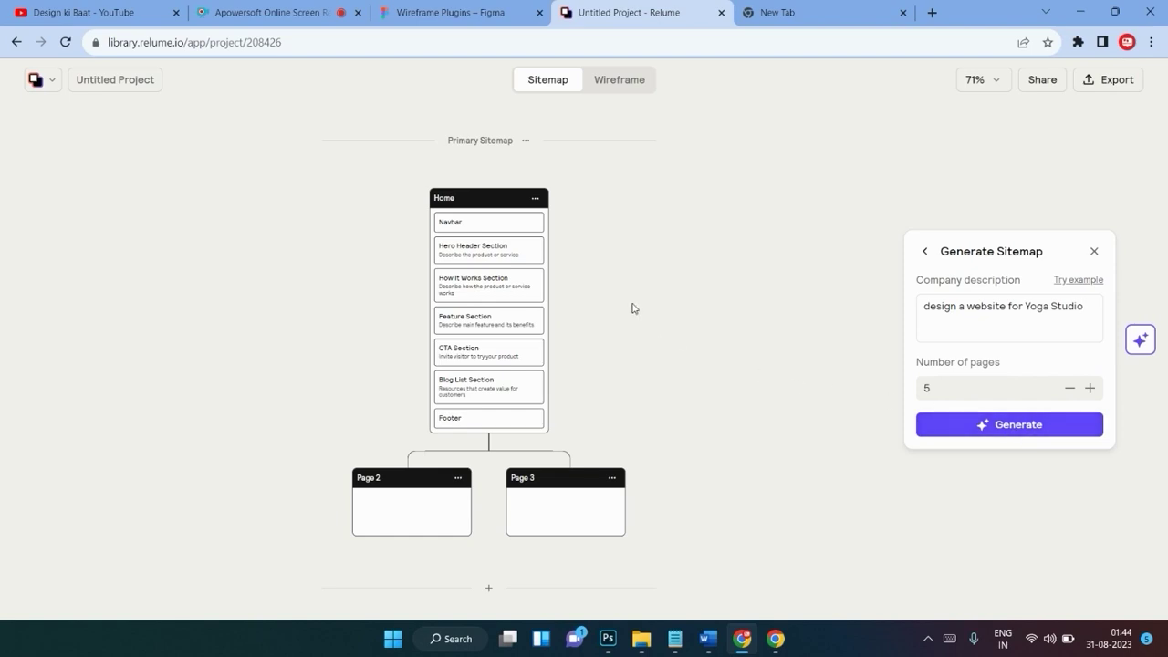
pyautogui.press('Left')
pyautogui.press('Left')
pyautogui.hotkey('ctrl', '+')
pyautogui.hotkey('ctrl', '+')
pyautogui.hotkey('ctrl', '+')
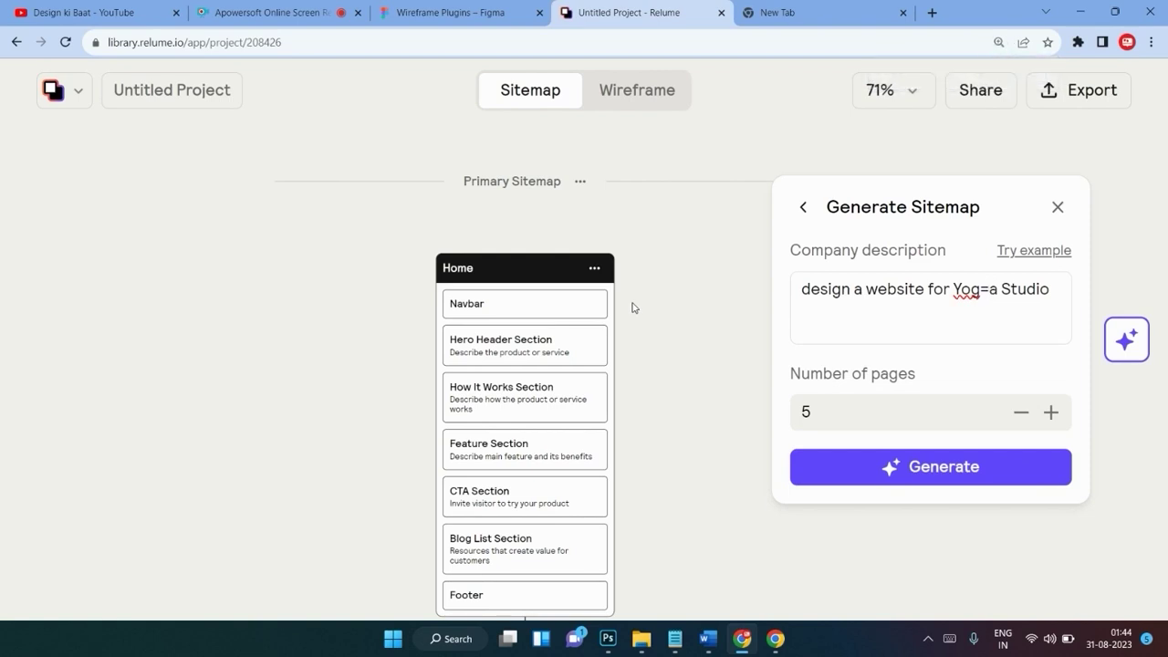
pyautogui.hotkey('ctrl', '-')
pyautogui.hotkey('ctrl', '-')
pyautogui.hotkey('ctrl', '-')
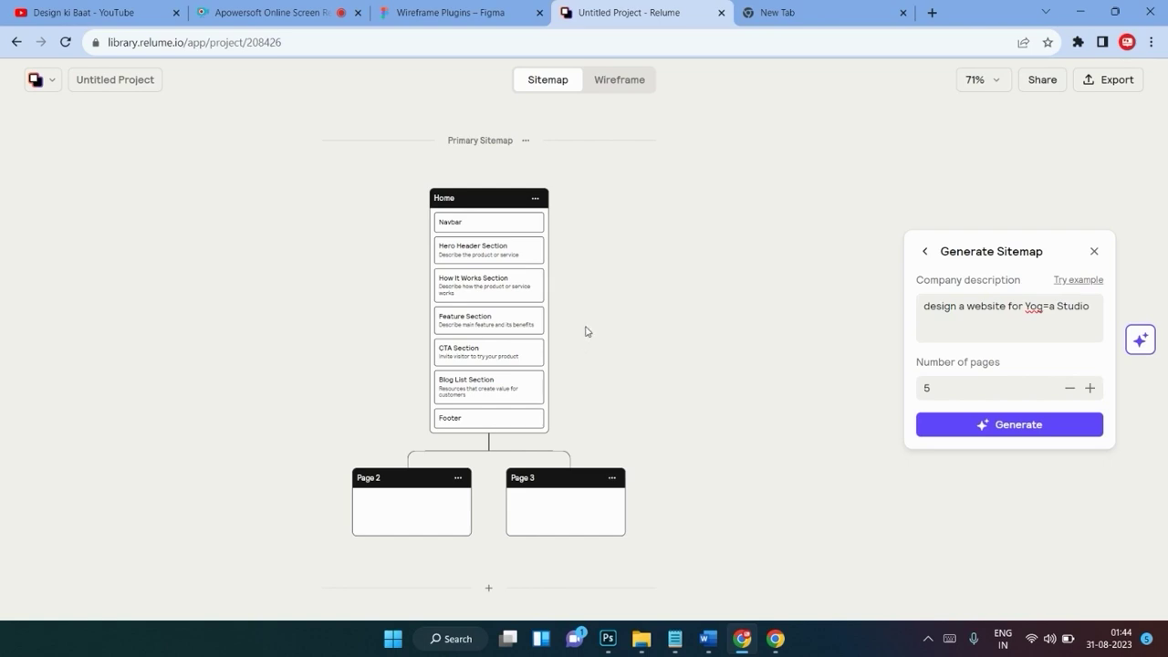
# Zoom the sitemap to 200% to inspect it, then return to 100%.
pyautogui.click(993, 82)
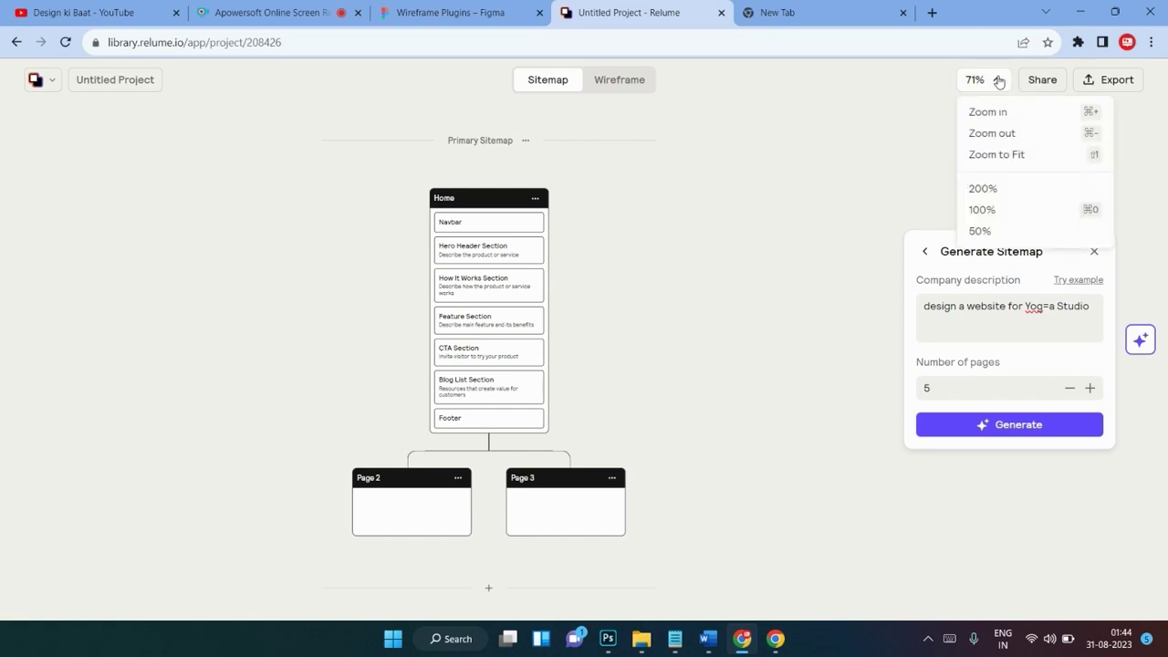
pyautogui.click(999, 112)
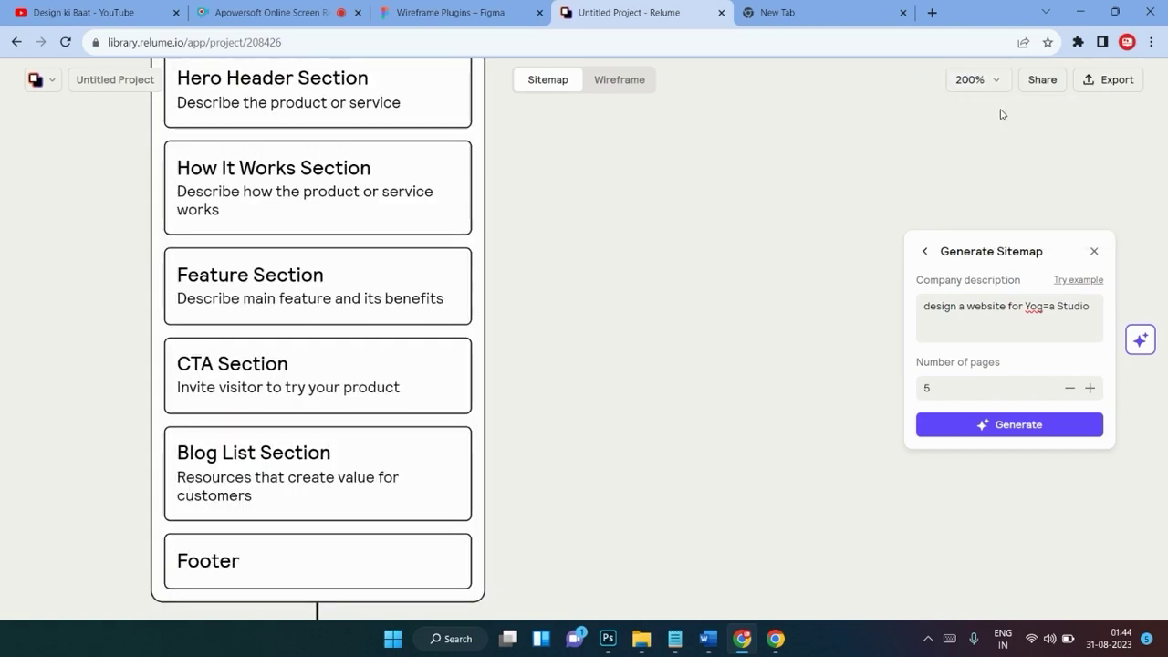
pyautogui.scroll(4, 663, 256)
pyautogui.scroll(3, 662, 256)
pyautogui.scroll(-4, 663, 255)
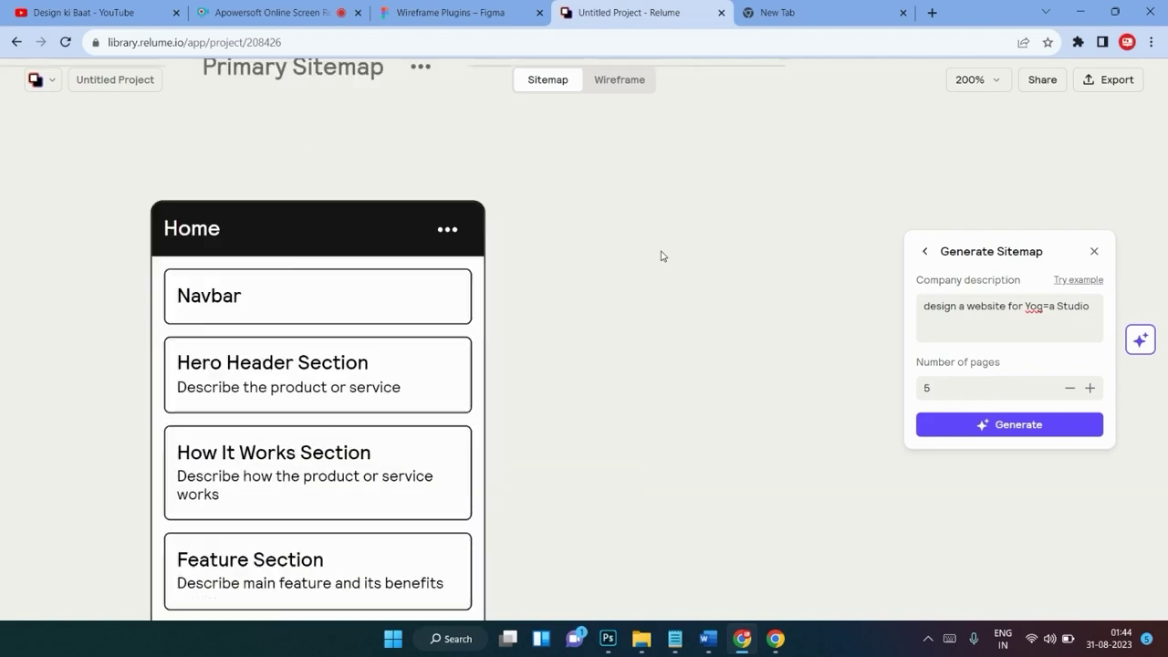
pyautogui.scroll(-2, 663, 256)
pyautogui.scroll(3, 648, 258)
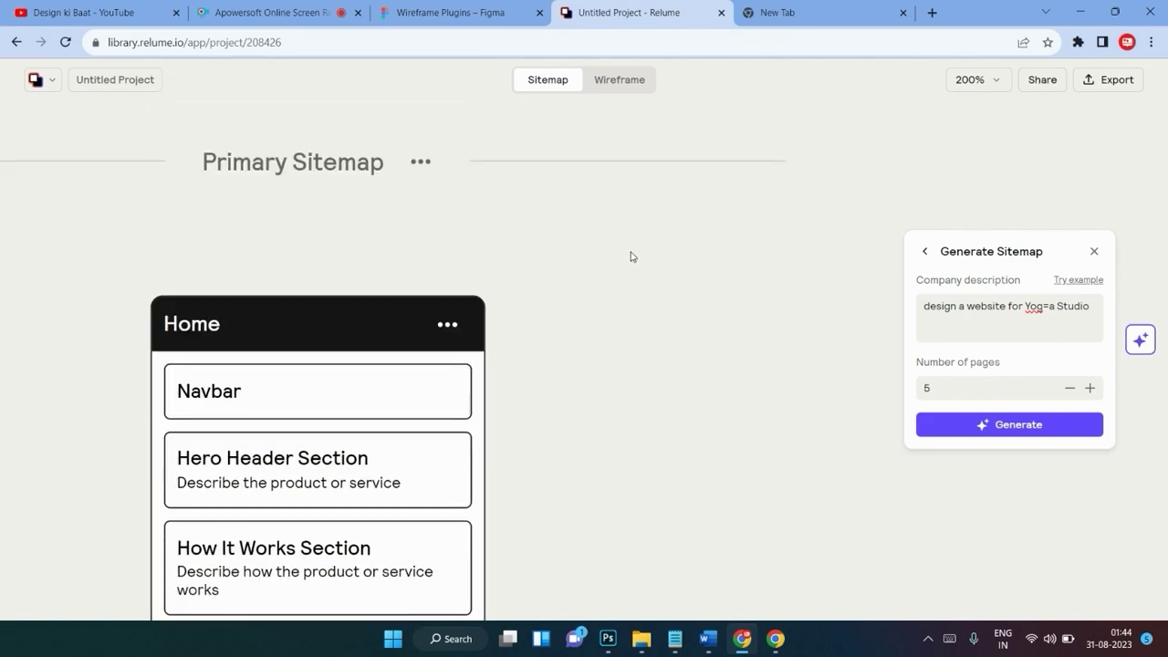
pyautogui.scroll(-2, 631, 257)
pyautogui.scroll(-2, 631, 257)
pyautogui.scroll(-2, 631, 257)
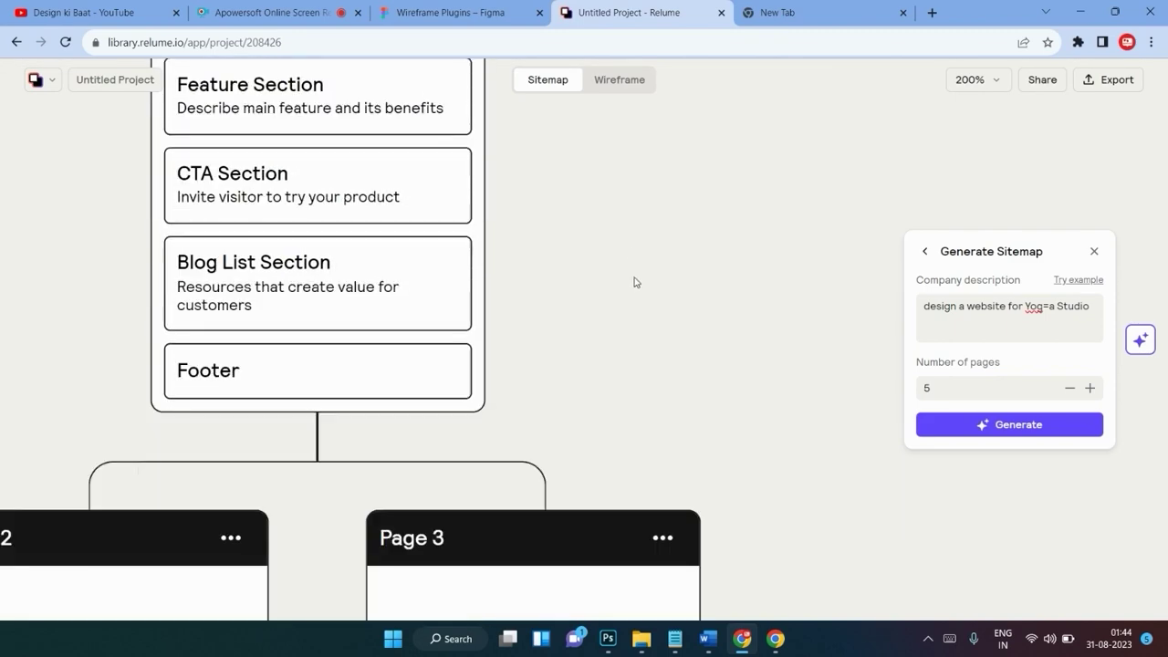
pyautogui.scroll(-3, 636, 278)
pyautogui.hscroll(-3, 637, 279)
pyautogui.scroll(1, 636, 281)
pyautogui.scroll(4, 636, 283)
pyautogui.scroll(2, 636, 283)
pyautogui.hscroll(1, 637, 282)
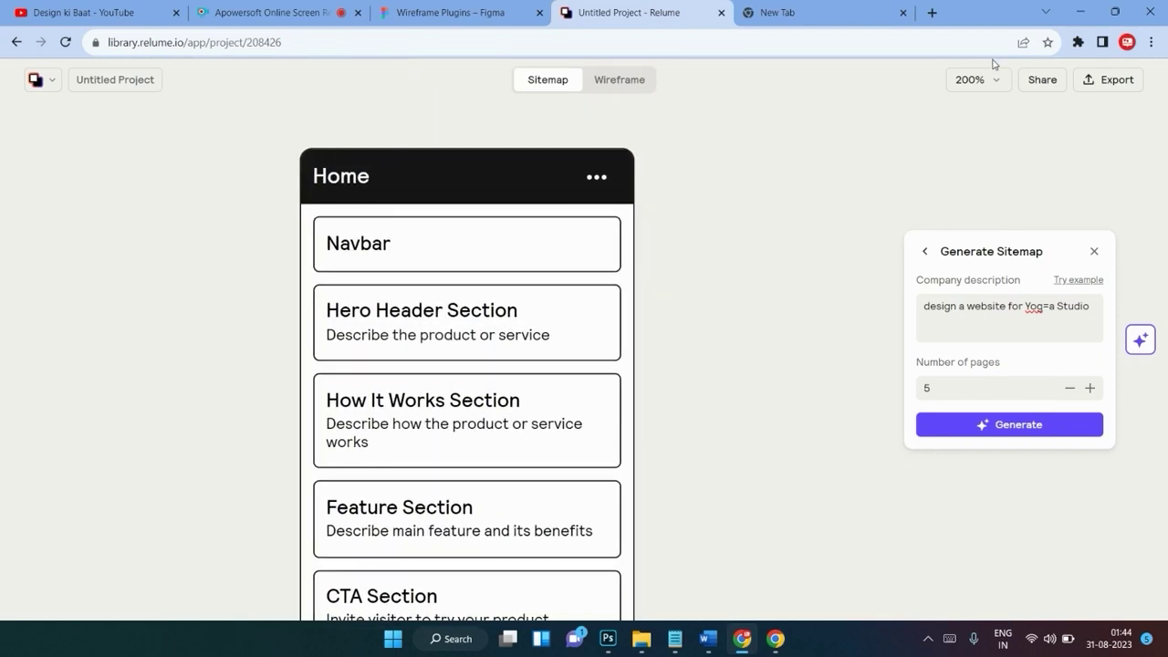
pyautogui.click(975, 84)
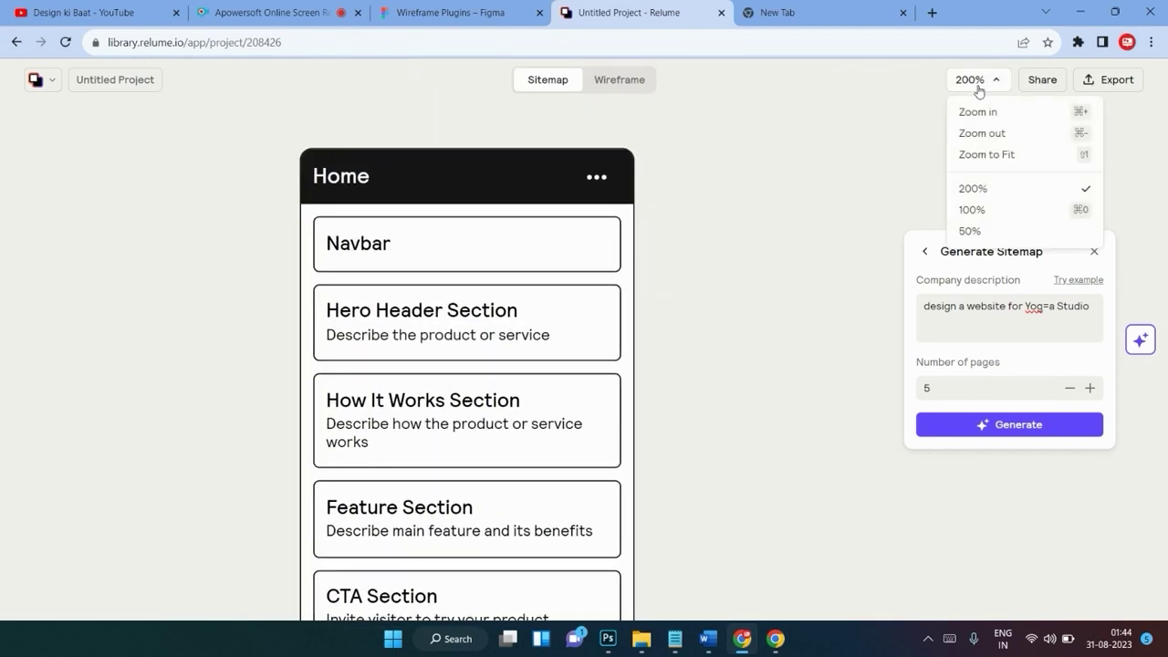
pyautogui.click(1005, 213)
# Delete the stray character so the description reads 'Yoga Studio', then generate the sitemap.
pyautogui.scroll(-3, 715, 272)
pyautogui.scroll(2, 715, 272)
pyautogui.scroll(-1, 714, 272)
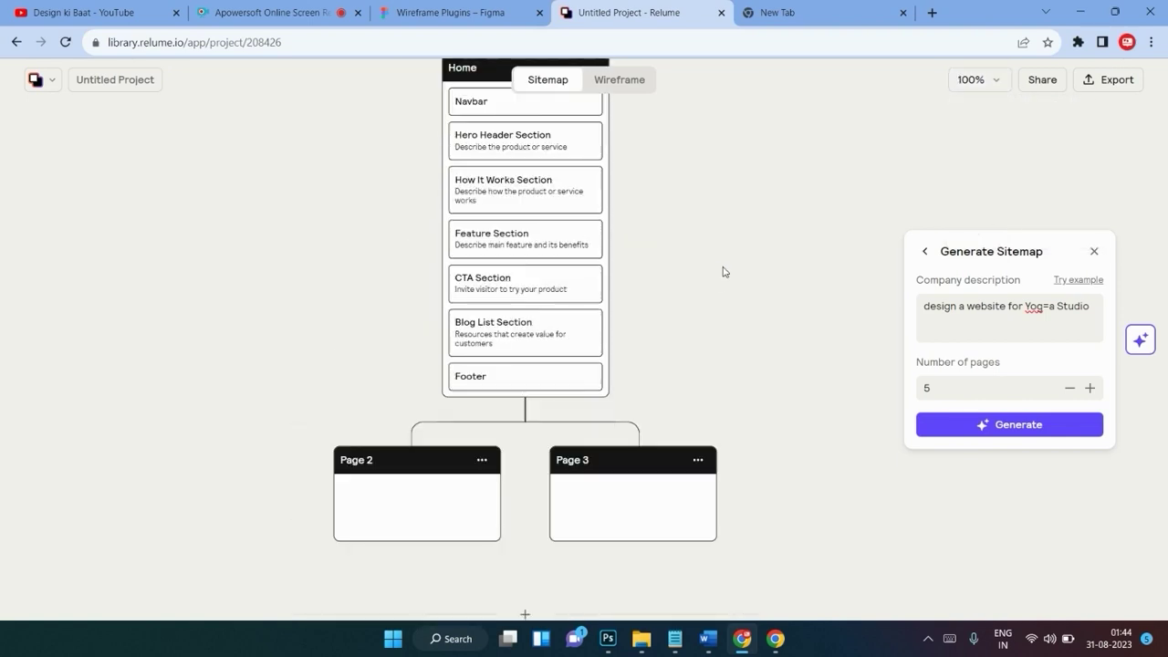
pyautogui.click(1048, 307)
pyautogui.press('BackSpace')
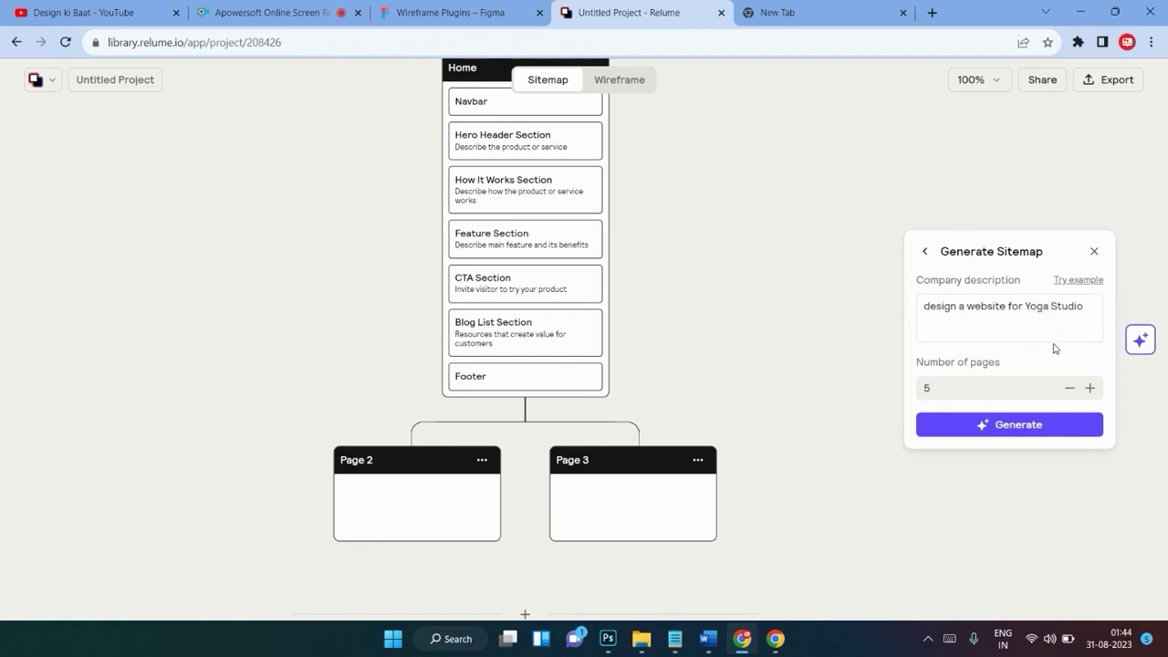
pyautogui.click(1001, 425)
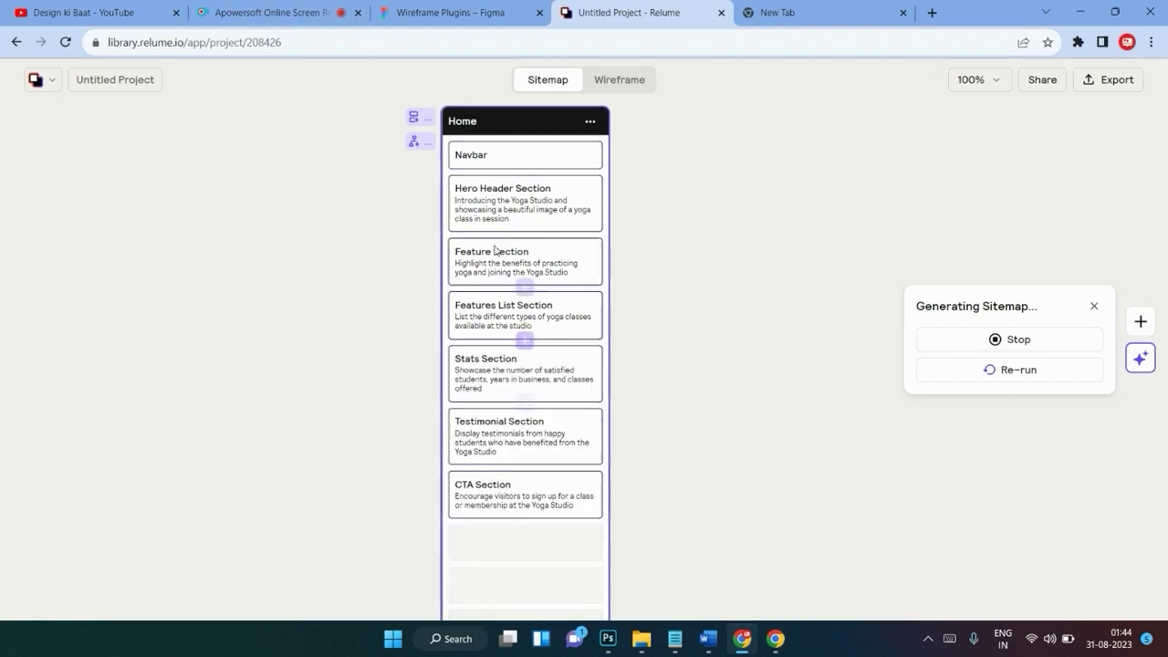
# Let the yoga studio sitemap finish, review it, and generate sections for the About Us page.
pyautogui.scroll(-2, 479, 256)
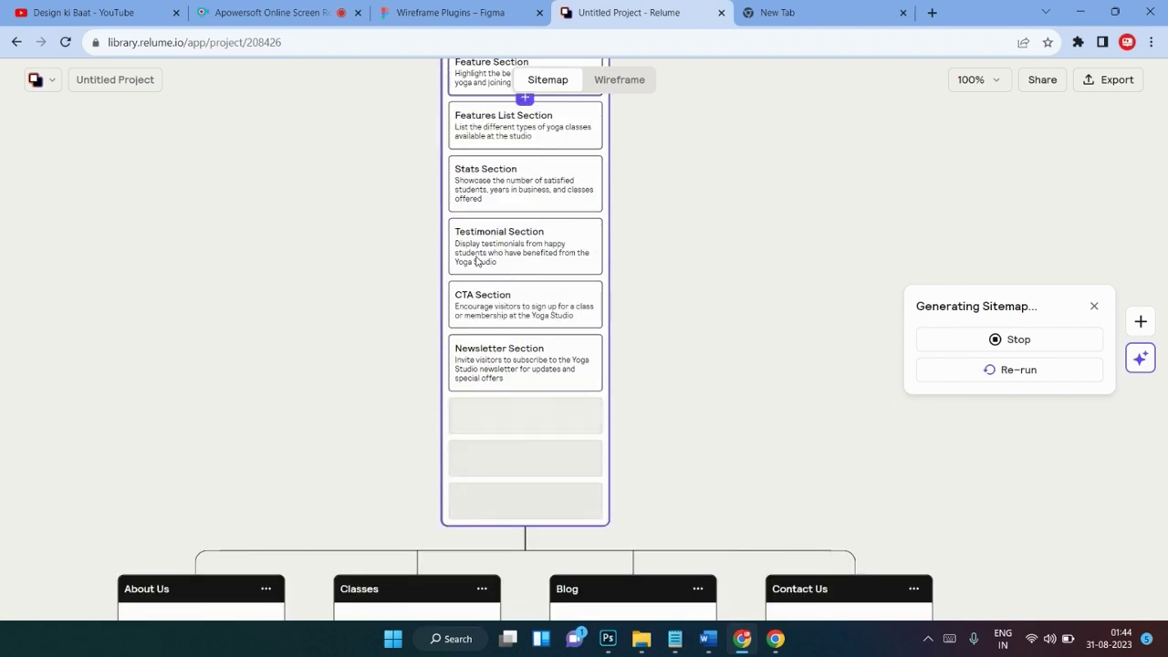
pyautogui.scroll(-1, 486, 237)
pyautogui.scroll(-1, 490, 265)
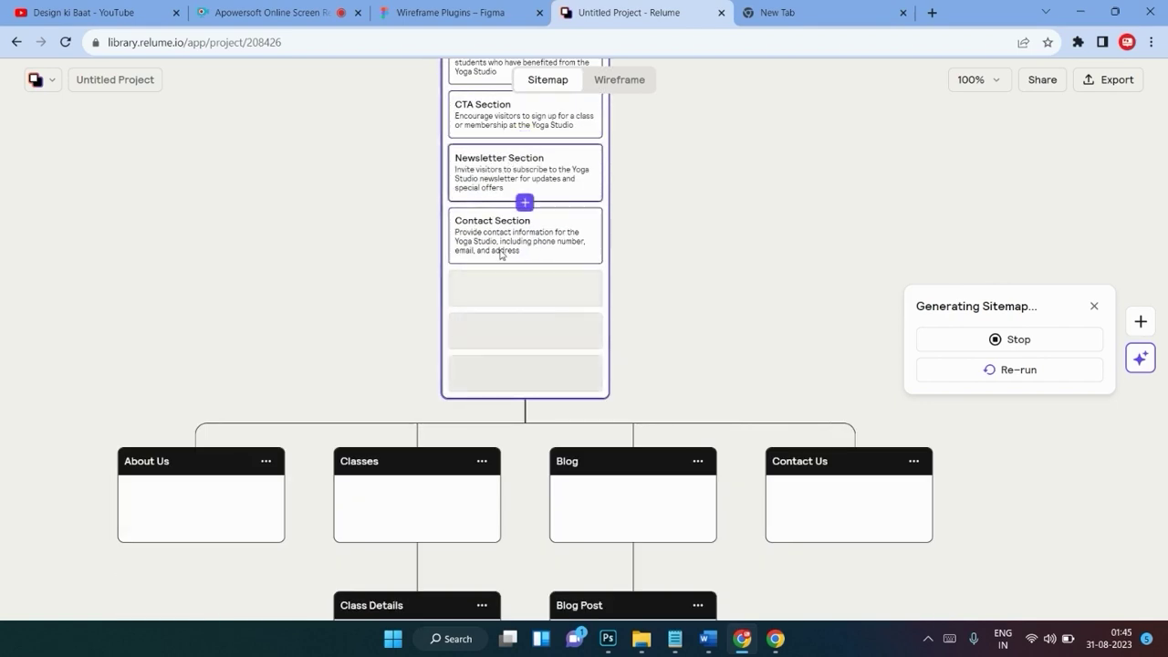
pyautogui.scroll(-3, 500, 287)
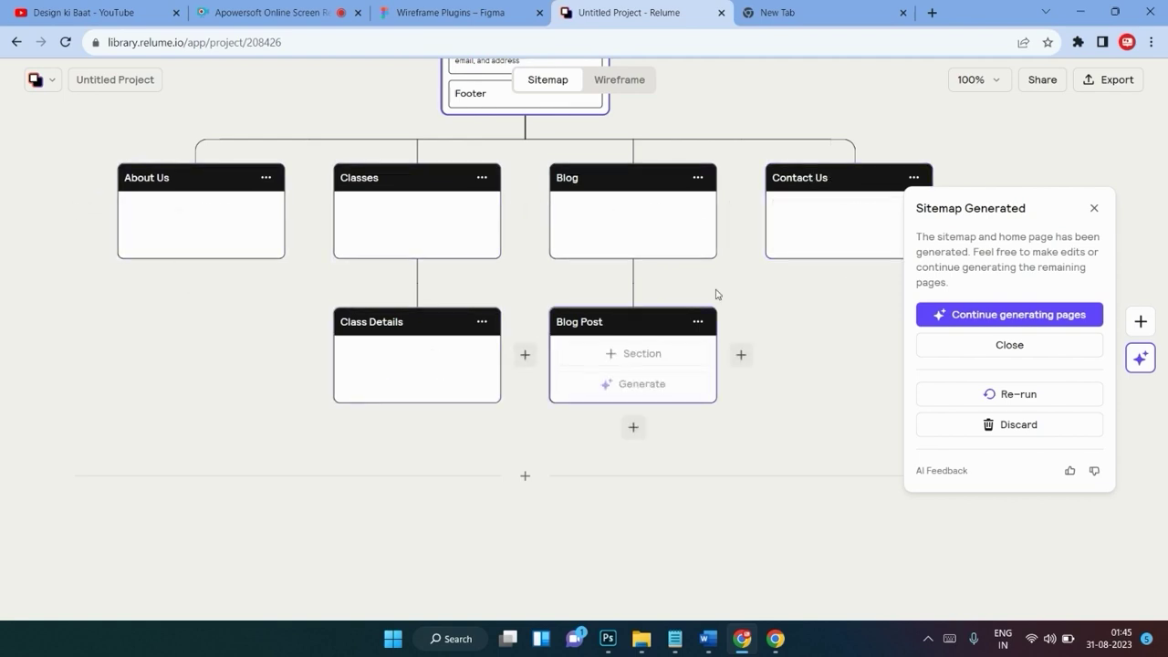
pyautogui.moveTo(200, 497)
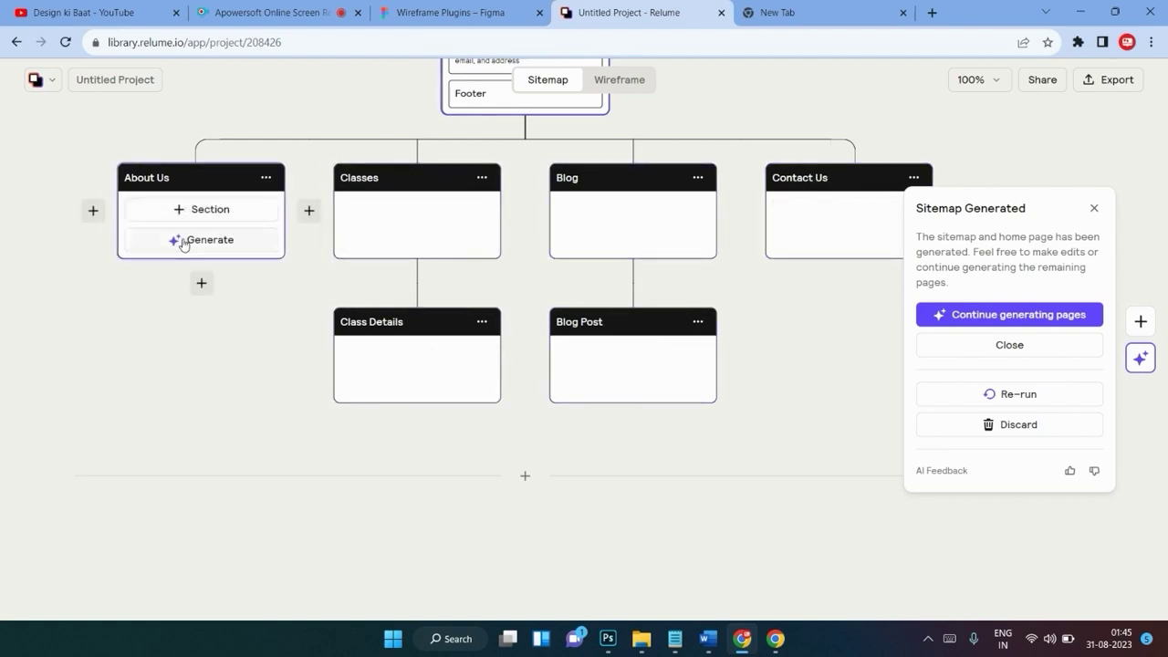
pyautogui.click(182, 242)
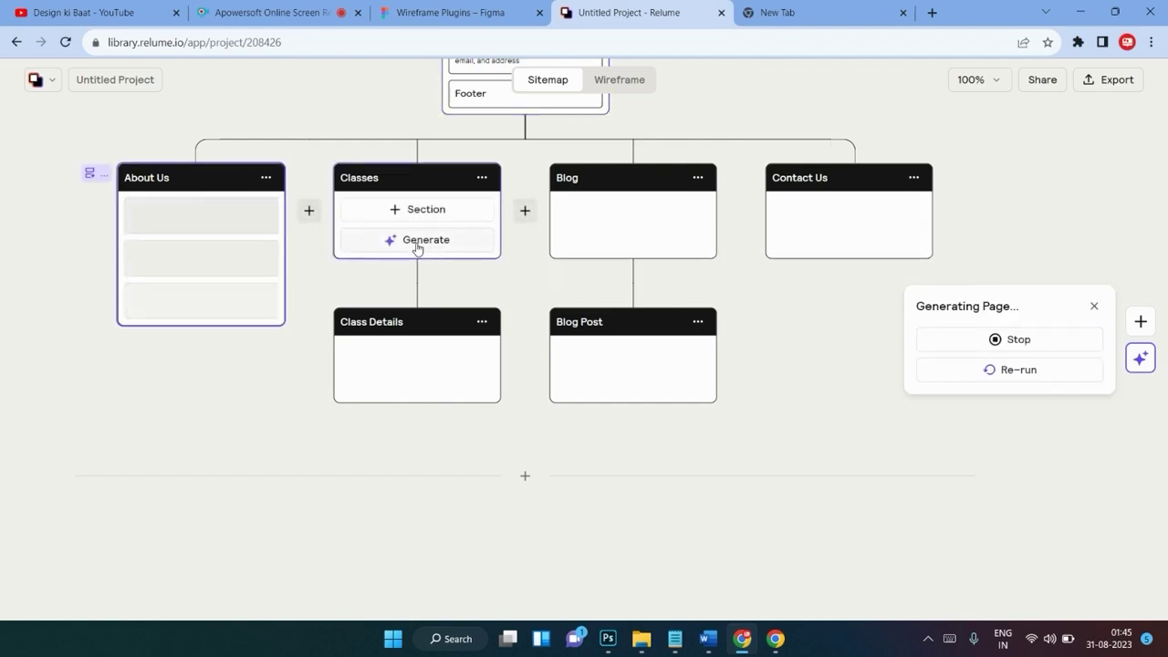
# Generate sections for the Classes, Blog, Contact Us, Blog Post and Class Details pages.
pyautogui.click(417, 246)
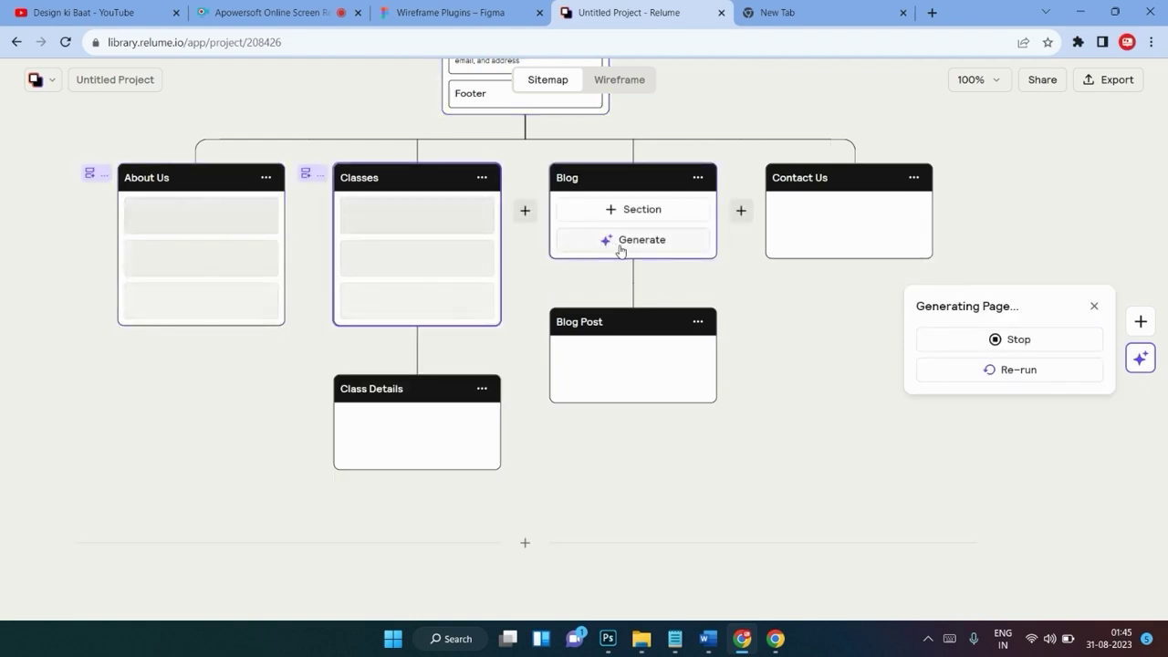
pyautogui.click(619, 245)
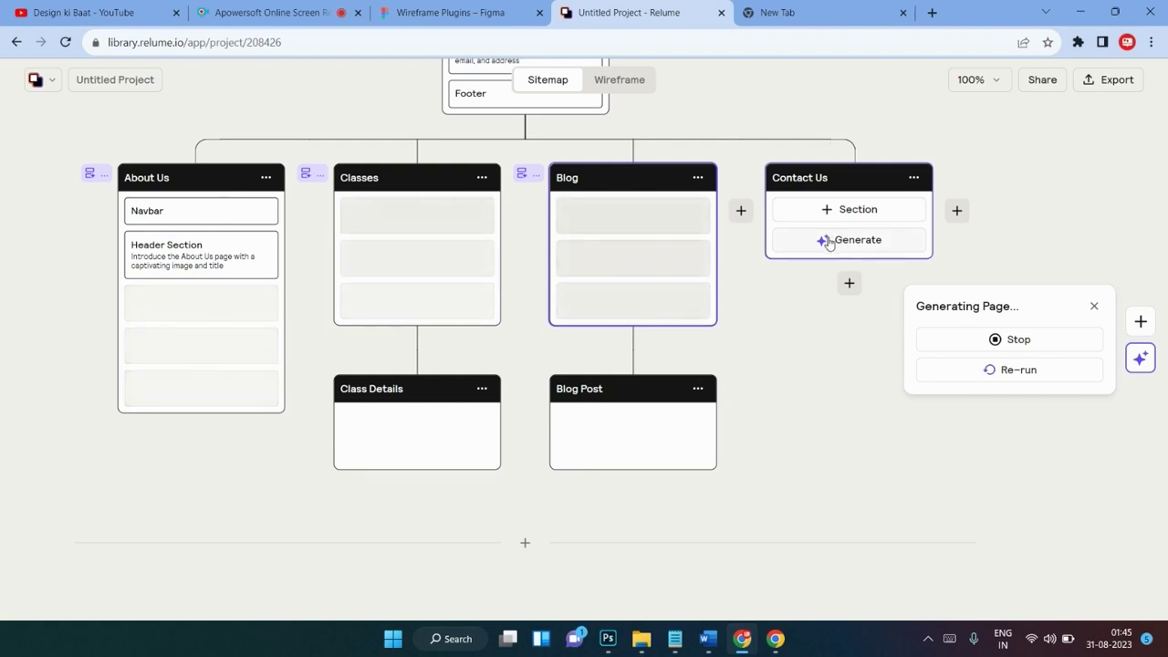
pyautogui.click(828, 242)
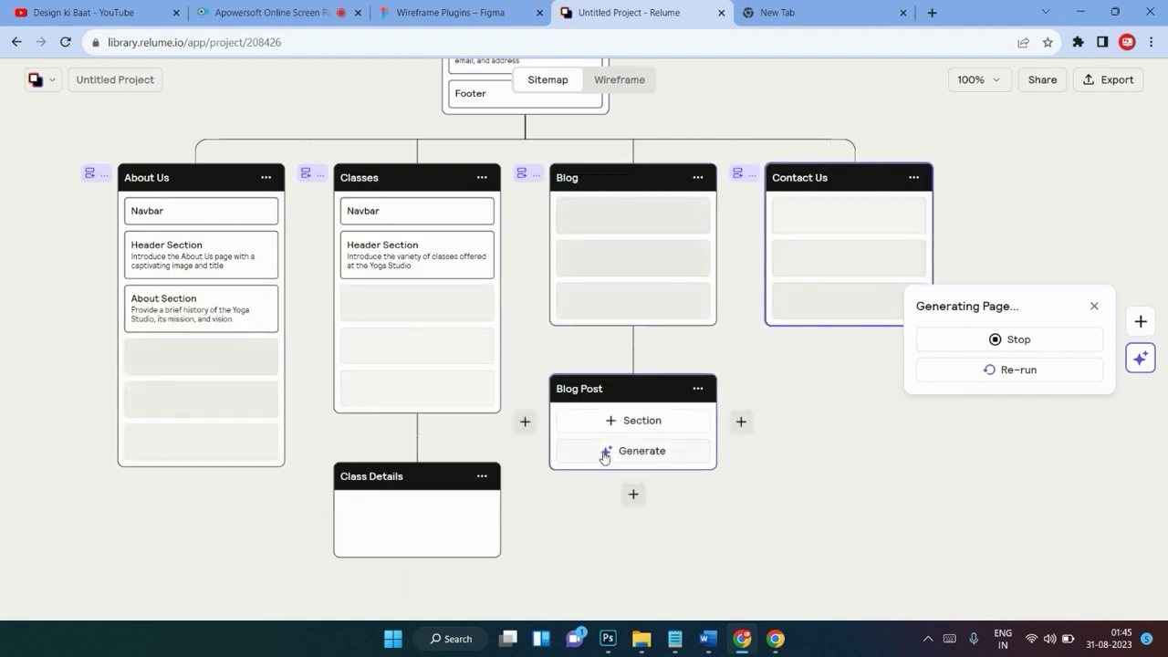
pyautogui.click(604, 453)
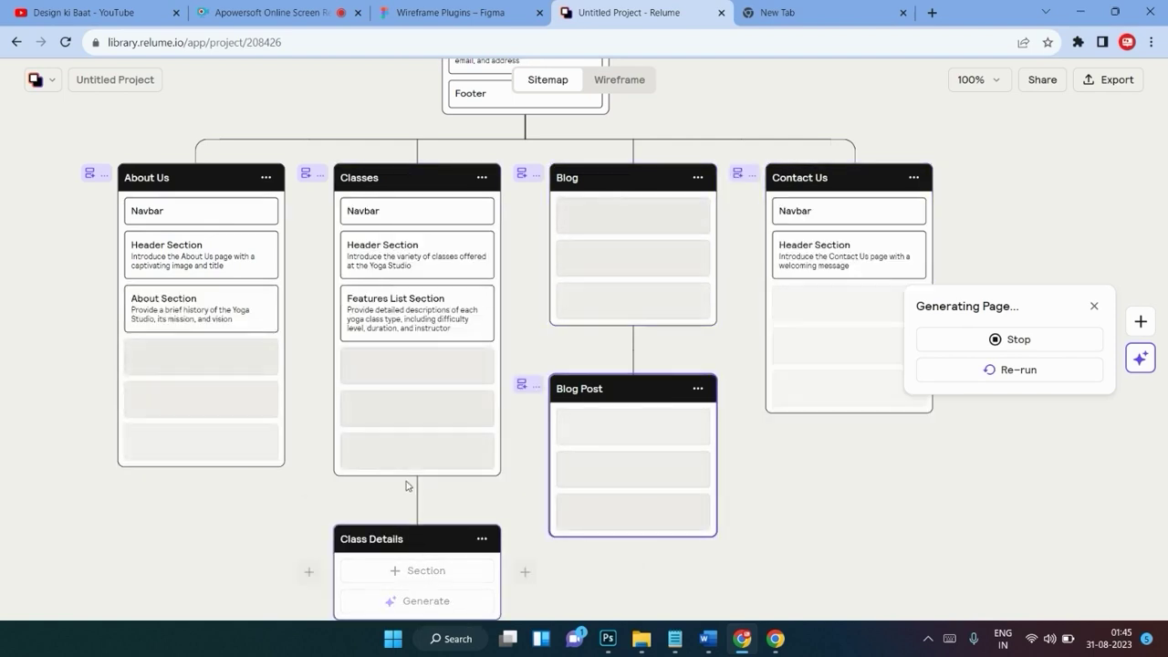
pyautogui.scroll(-3, 402, 465)
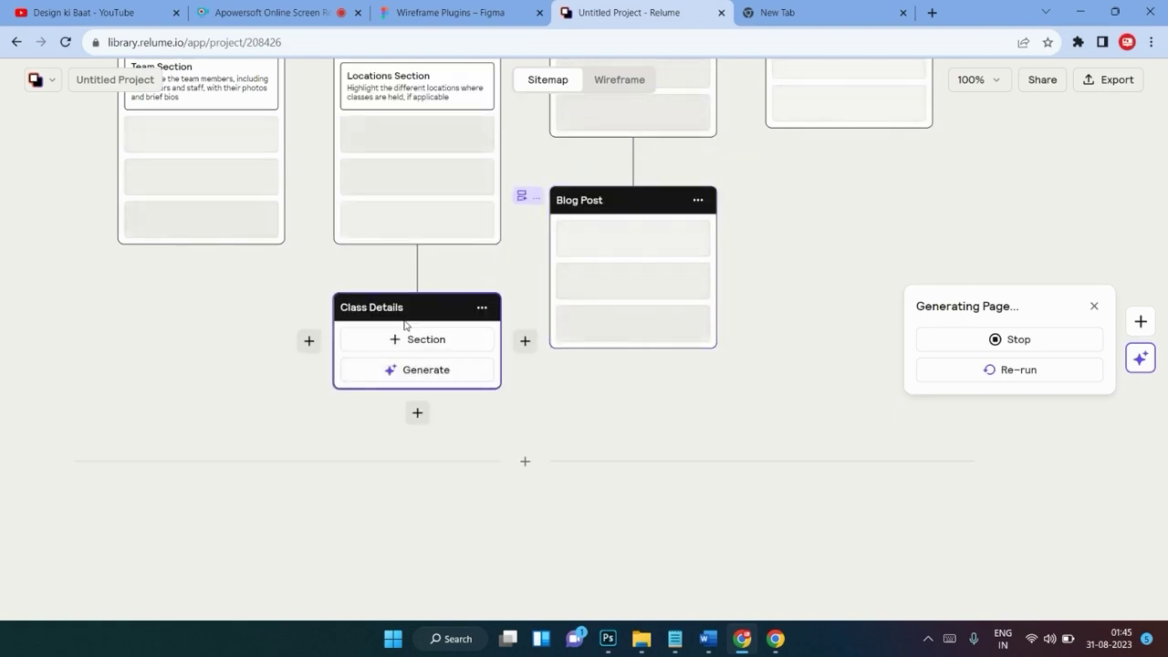
pyautogui.click(406, 374)
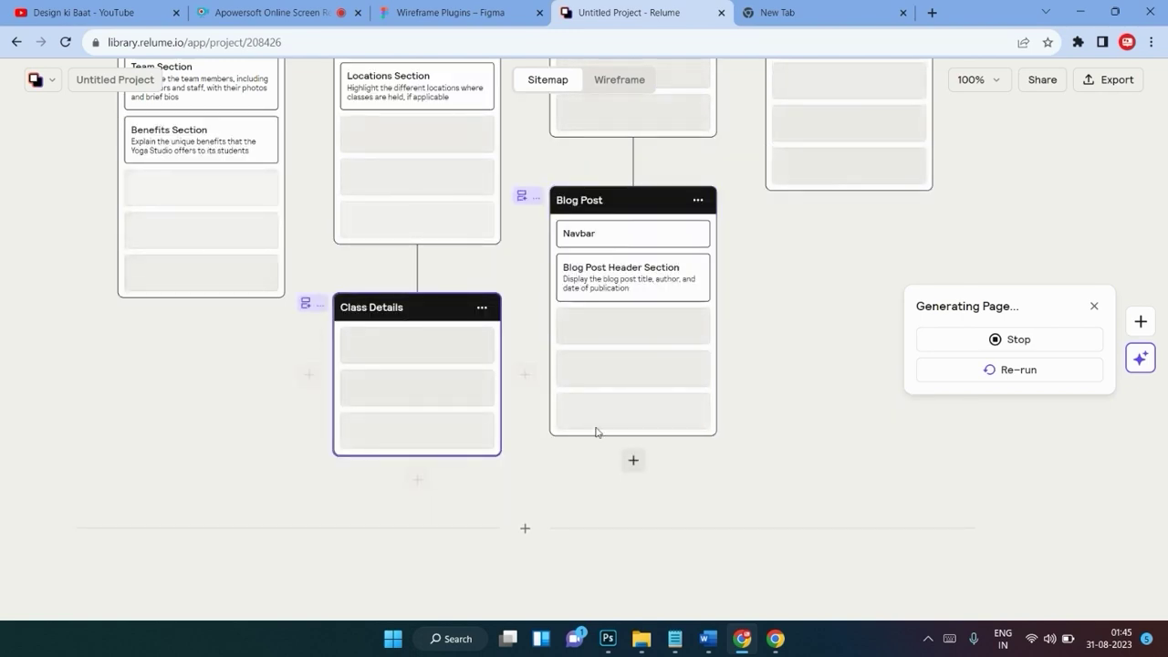
pyautogui.scroll(5, 596, 432)
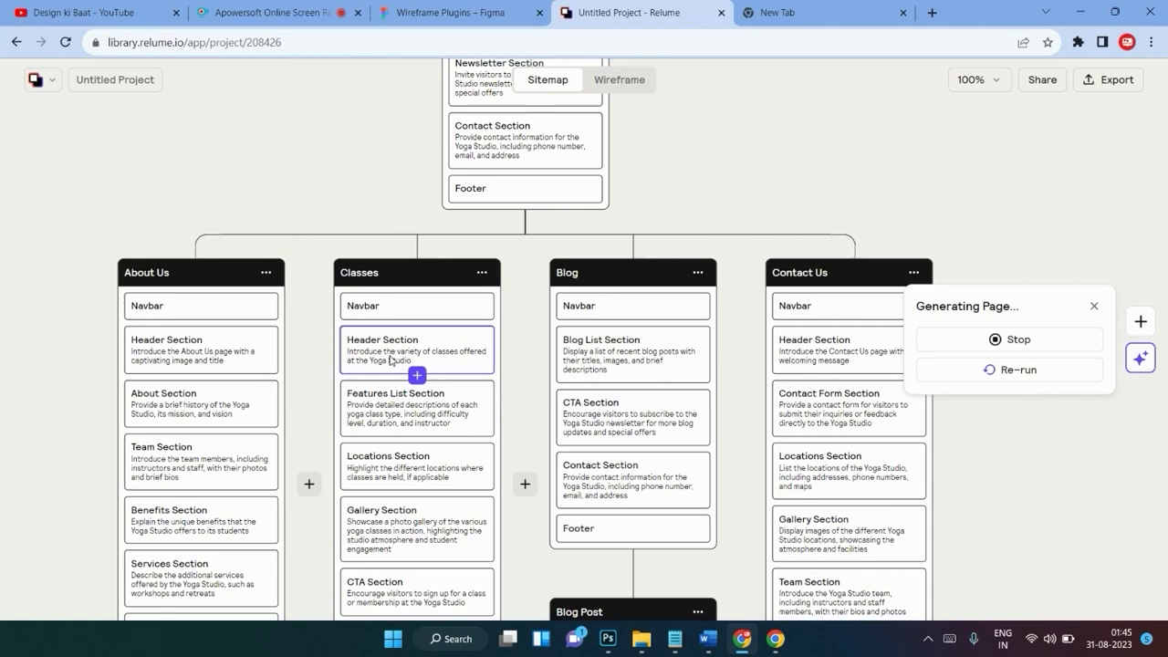
# Scroll up and down through the yoga studio sitemap to review its pages.
pyautogui.scroll(5, 389, 361)
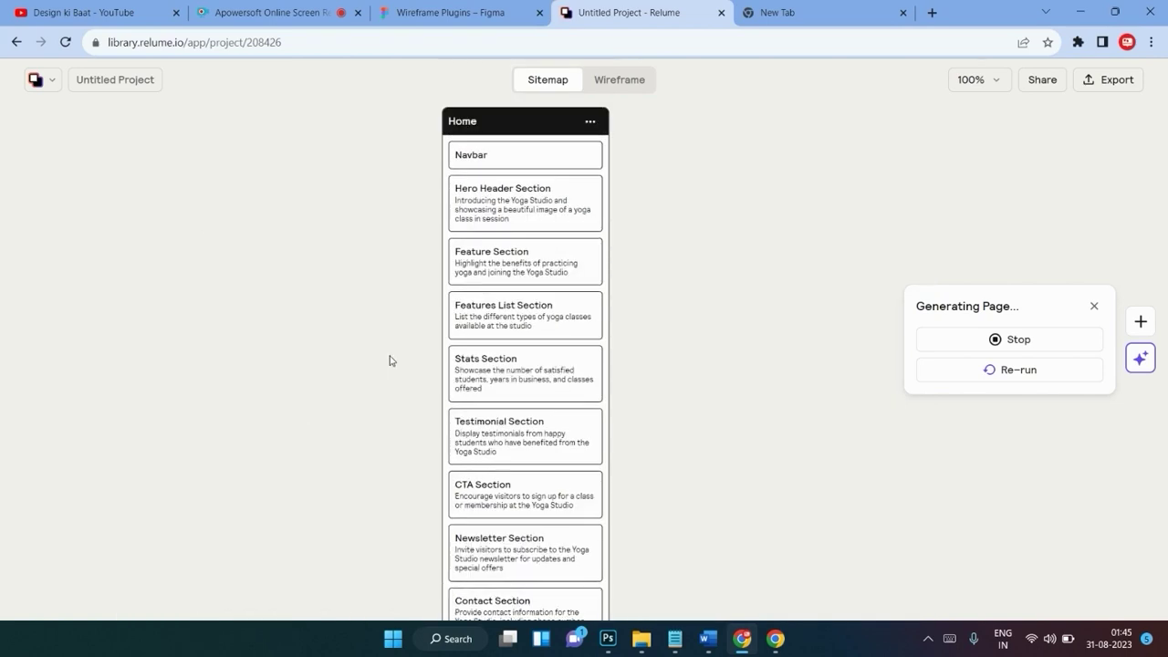
pyautogui.scroll(-5, 390, 361)
pyautogui.scroll(-4, 389, 361)
pyautogui.scroll(-4, 390, 361)
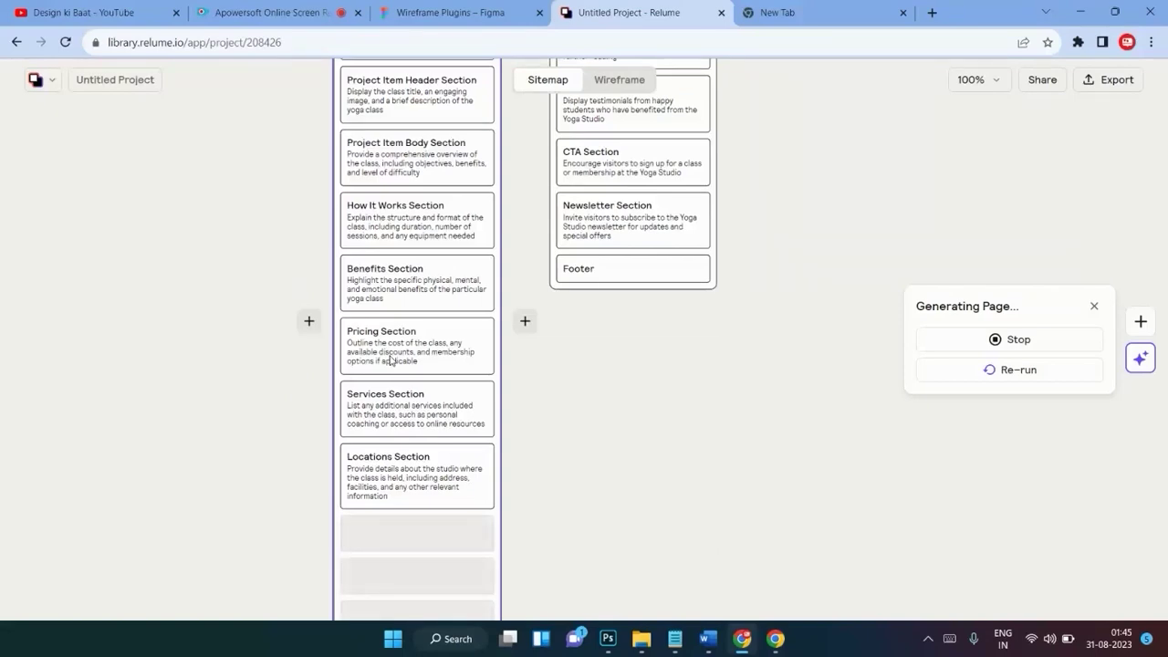
pyautogui.scroll(-6, 390, 361)
pyautogui.scroll(5, 390, 361)
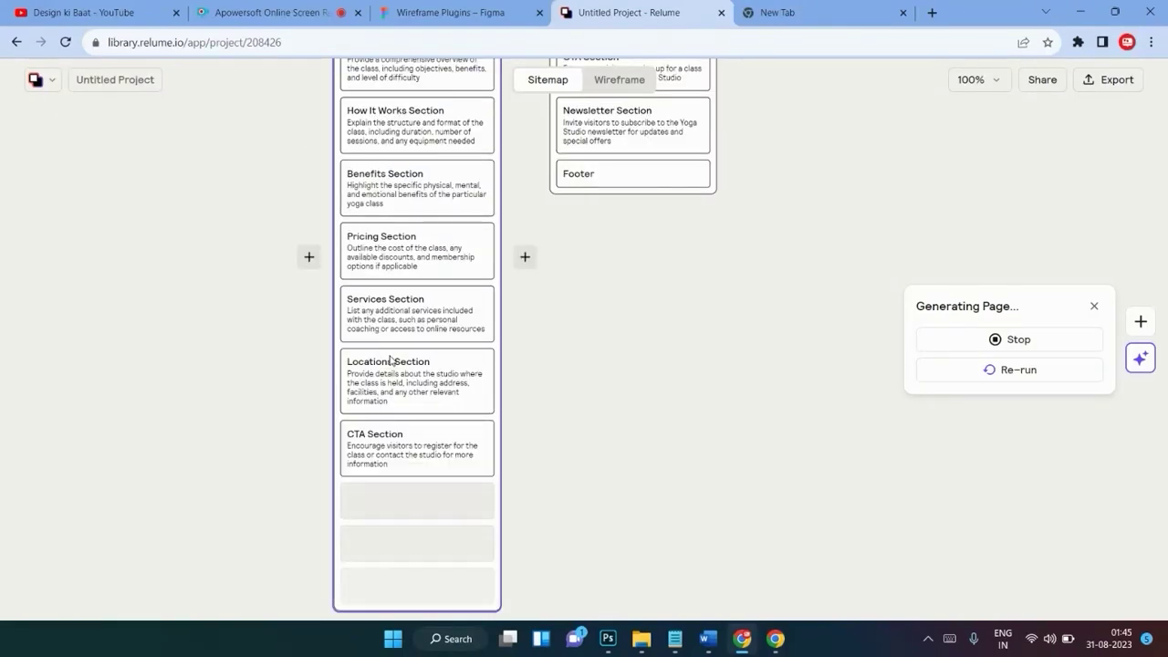
pyautogui.scroll(2, 390, 361)
pyautogui.scroll(3, 390, 361)
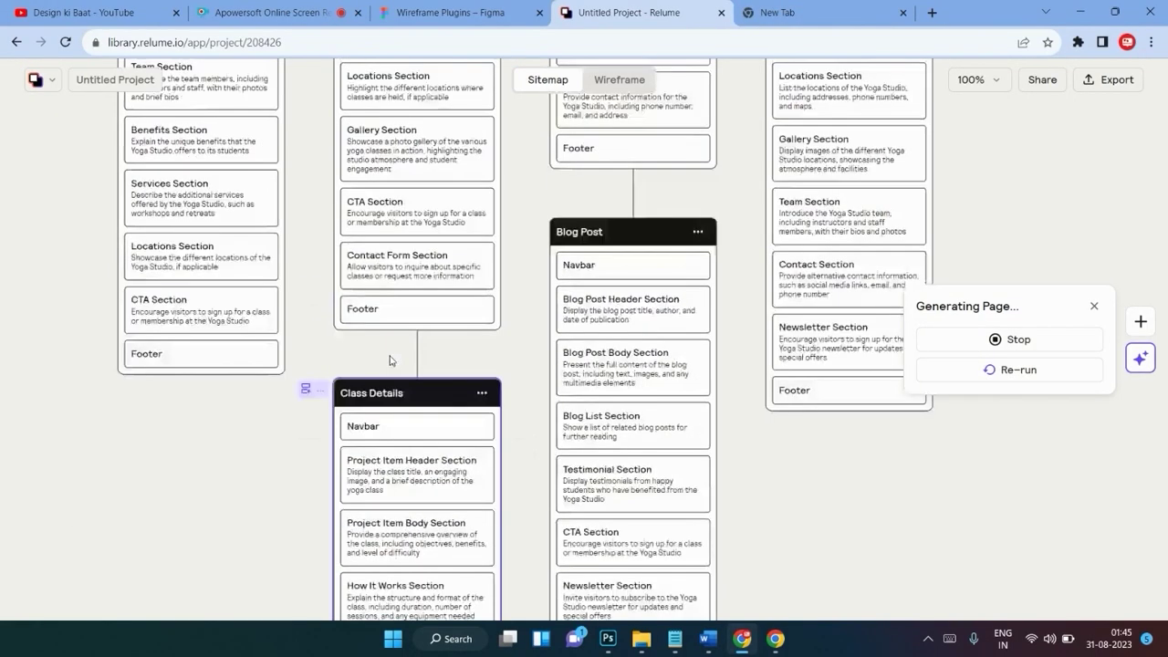
pyautogui.scroll(6, 390, 361)
pyautogui.scroll(8, 390, 361)
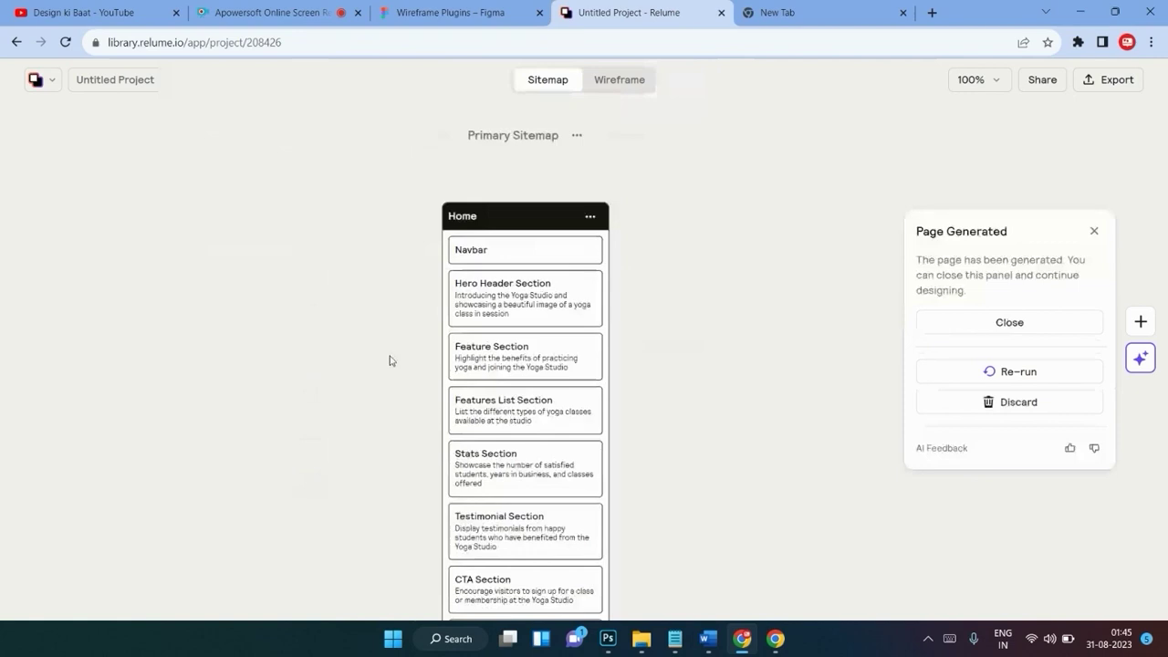
pyautogui.scroll(-4, 389, 360)
pyautogui.scroll(-3, 390, 360)
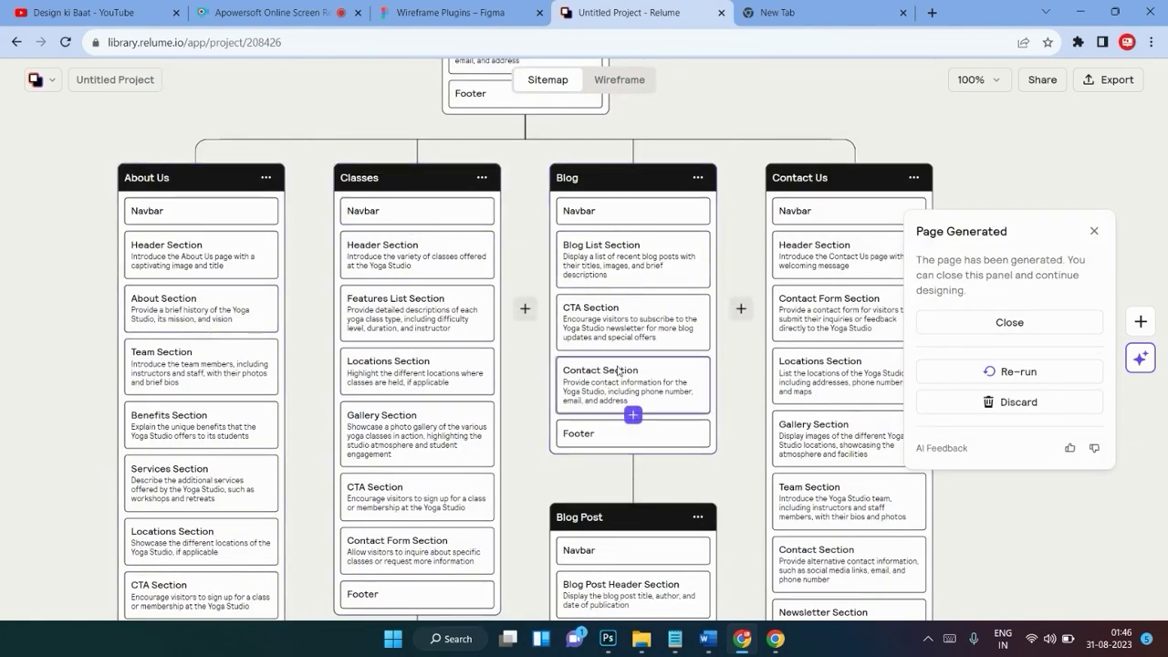
pyautogui.scroll(-4, 622, 365)
pyautogui.scroll(-4, 622, 365)
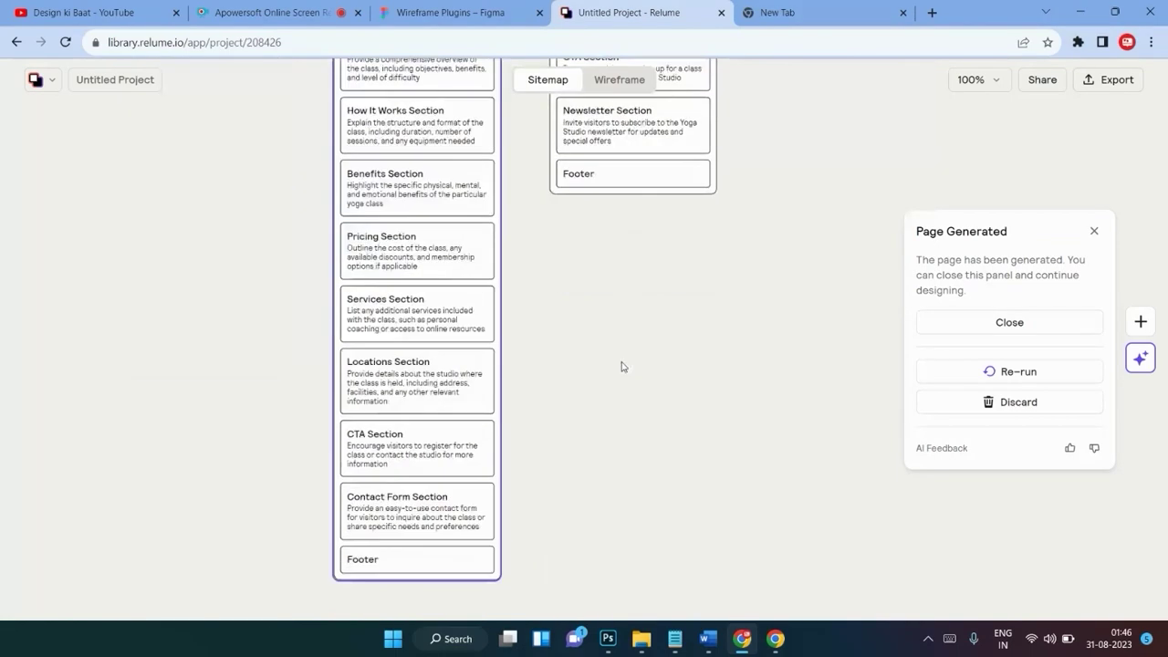
pyautogui.scroll(3, 622, 365)
pyautogui.scroll(1, 623, 365)
pyautogui.scroll(2, 622, 365)
pyautogui.scroll(2, 622, 365)
pyautogui.scroll(4, 622, 365)
pyautogui.scroll(4, 623, 367)
pyautogui.scroll(1, 623, 367)
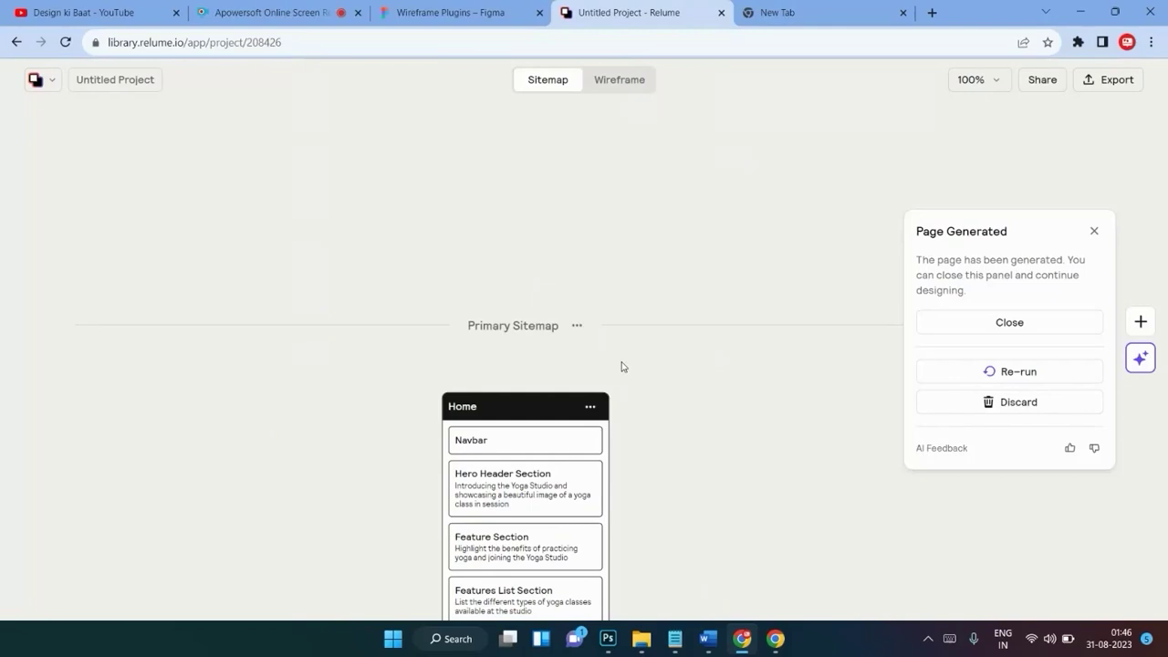
pyautogui.scroll(-3, 622, 367)
pyautogui.scroll(-5, 623, 367)
pyautogui.scroll(-2, 623, 365)
pyautogui.scroll(-2, 622, 365)
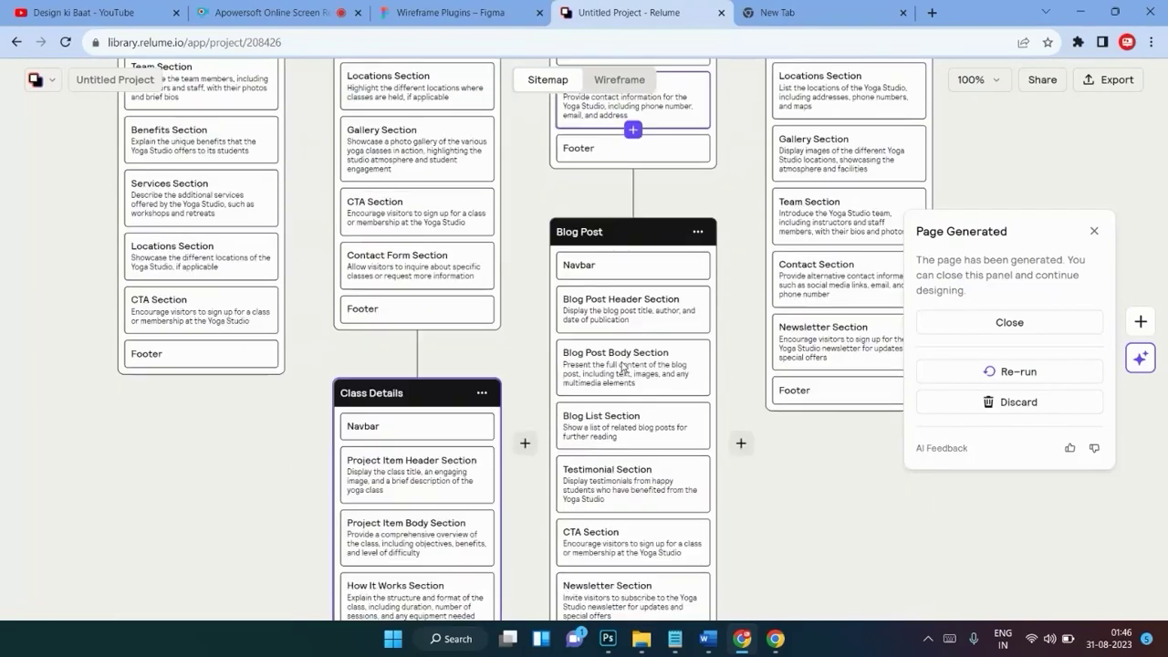
pyautogui.scroll(1, 623, 367)
pyautogui.scroll(1, 624, 367)
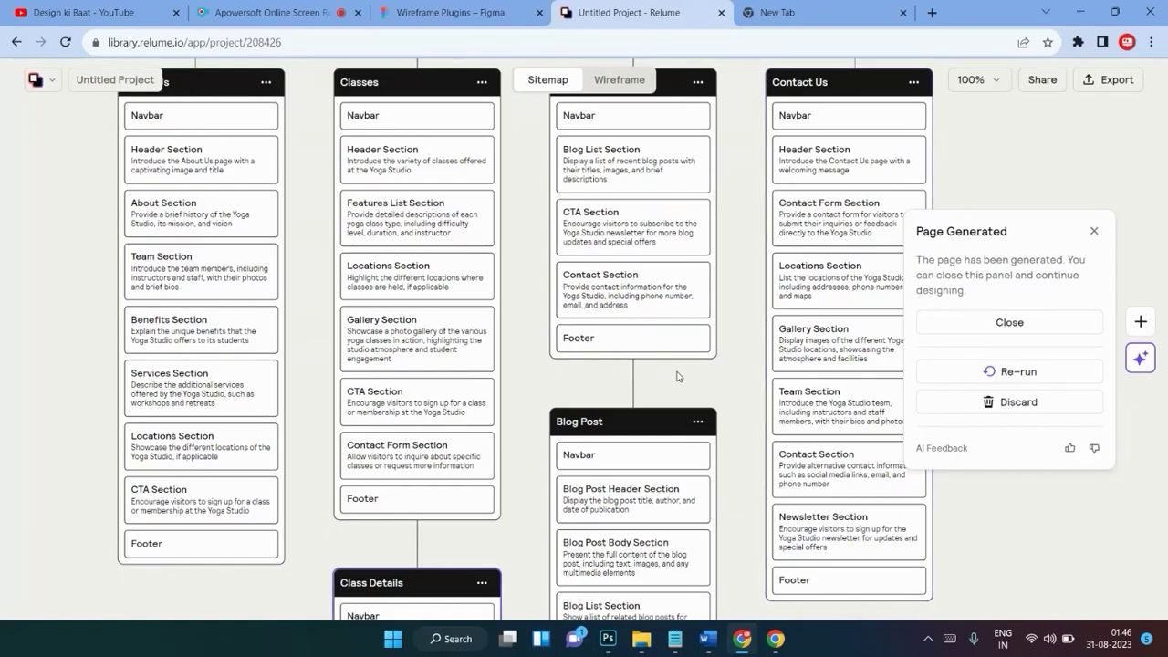
pyautogui.scroll(-3, 630, 388)
pyautogui.scroll(-4, 567, 393)
pyautogui.scroll(5, 567, 394)
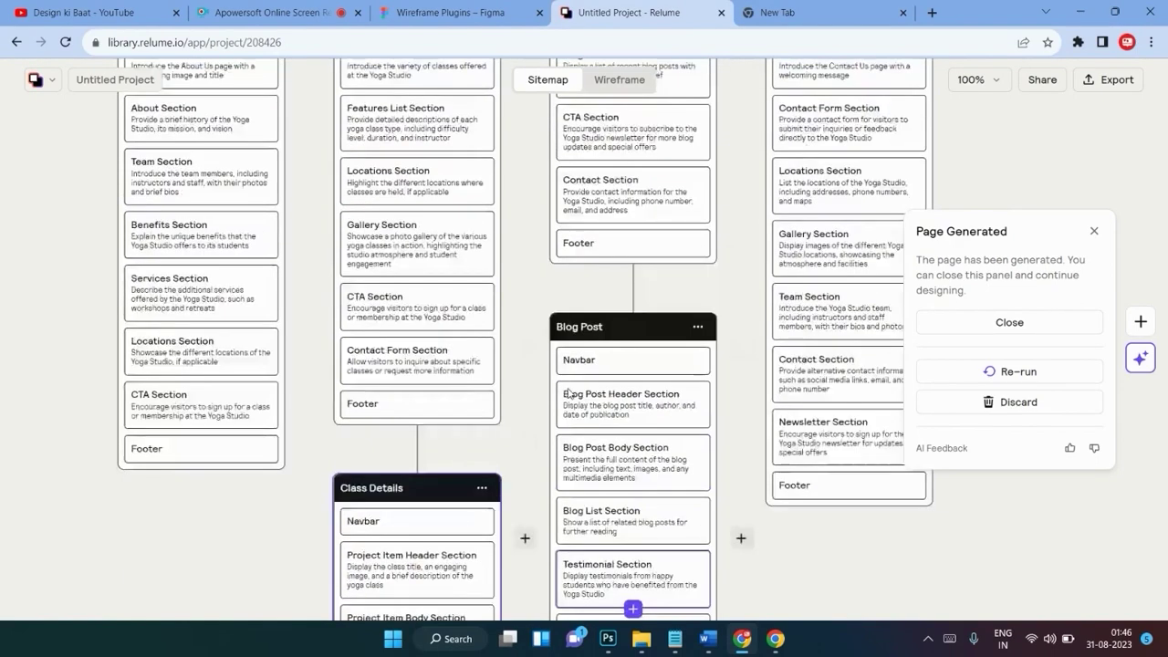
pyautogui.scroll(5, 567, 393)
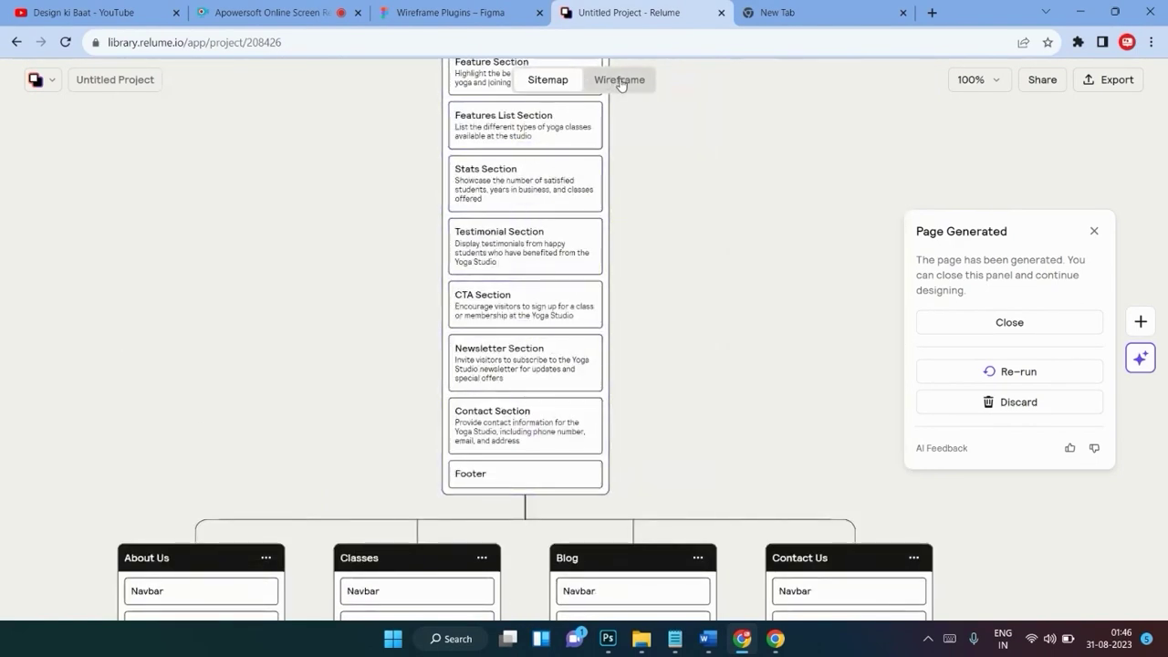
# Close the Page Generated notice and show the seven pages in Wireframe view.
pyautogui.click(1072, 323)
pyautogui.scroll(-5, 876, 347)
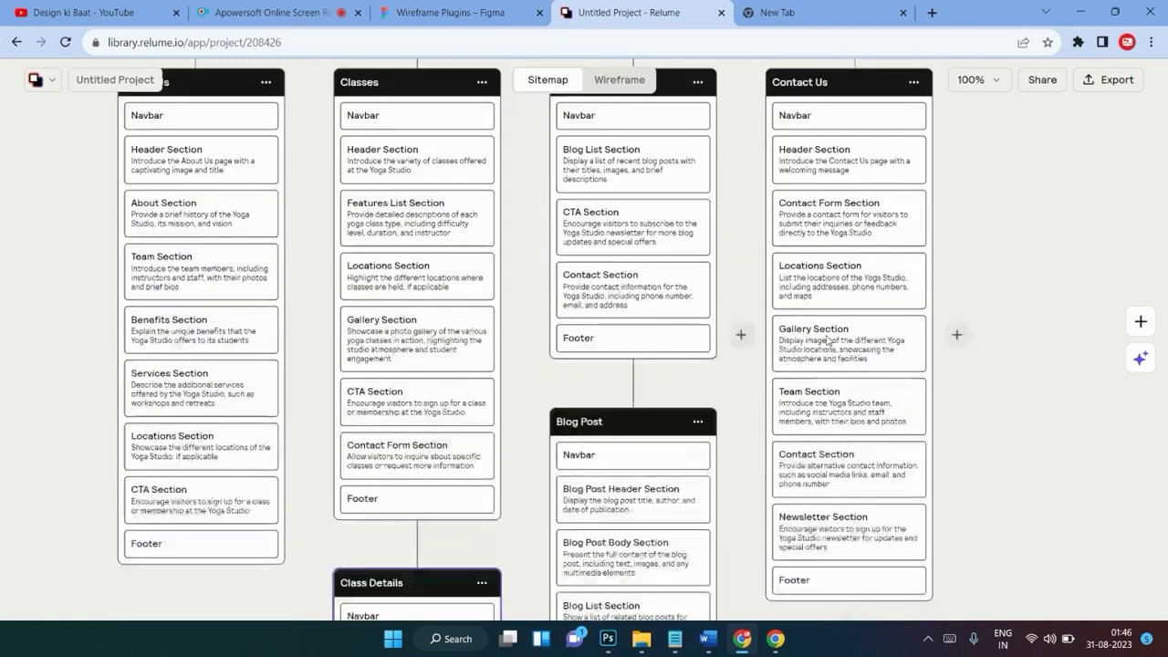
pyautogui.scroll(-5, 827, 338)
pyautogui.scroll(-5, 828, 341)
pyautogui.scroll(5, 676, 342)
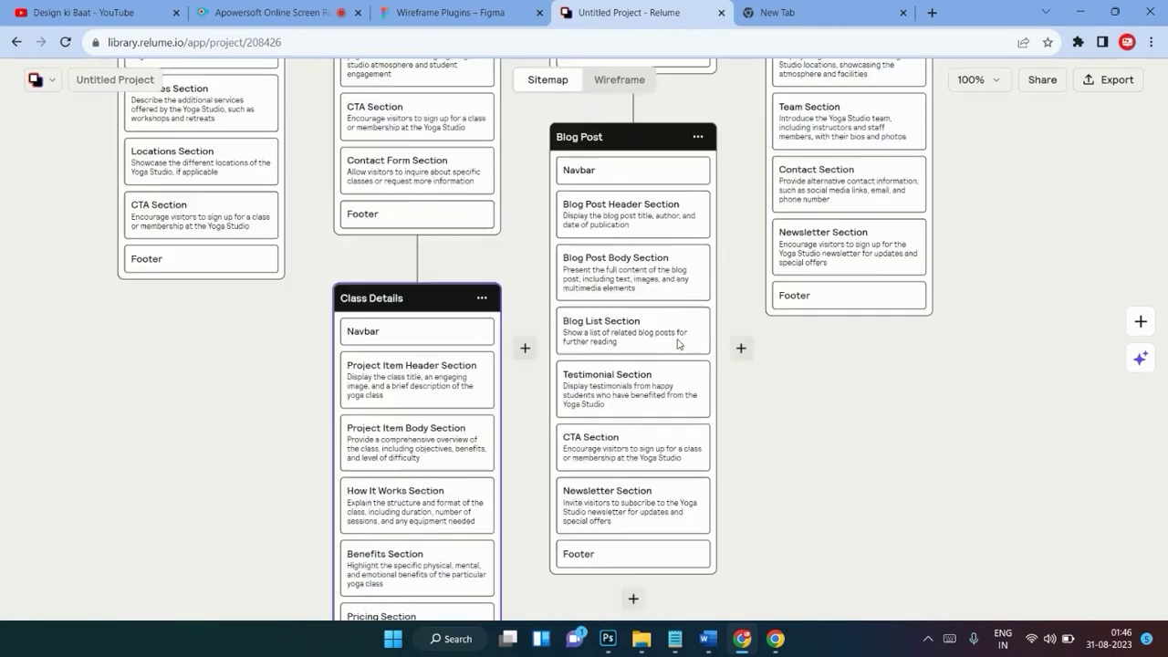
pyautogui.scroll(5, 675, 341)
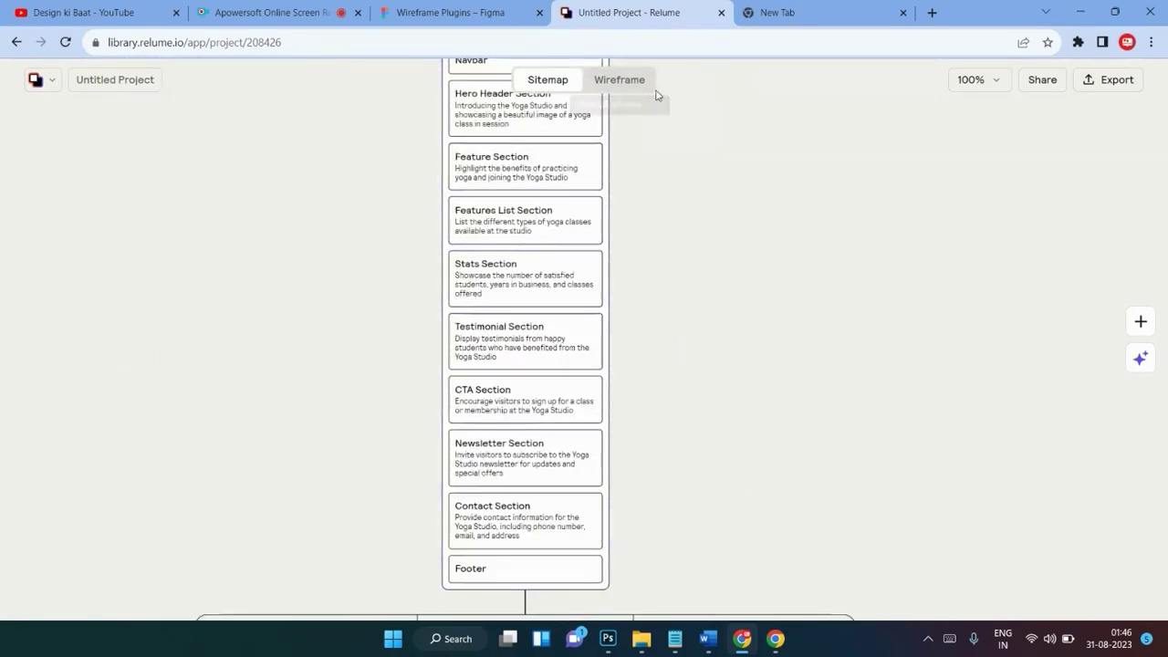
pyautogui.click(620, 82)
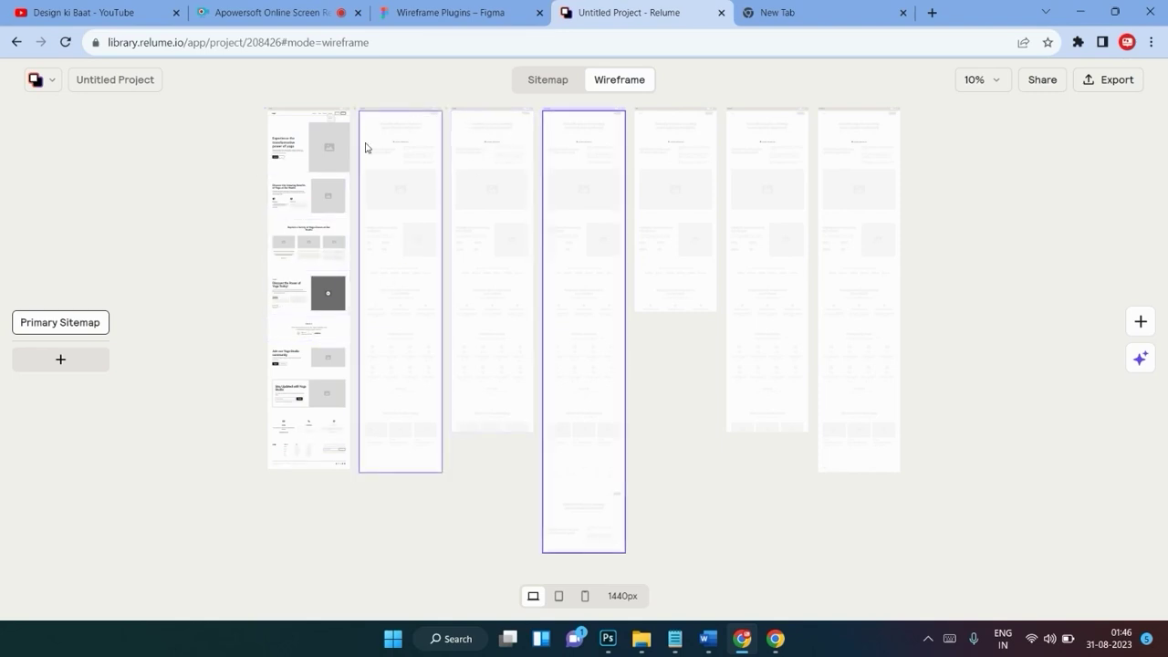
# Zoom the wireframes to 100% from the zoom menu, then back out to 50%.
pyautogui.hotkey('shift', '2')
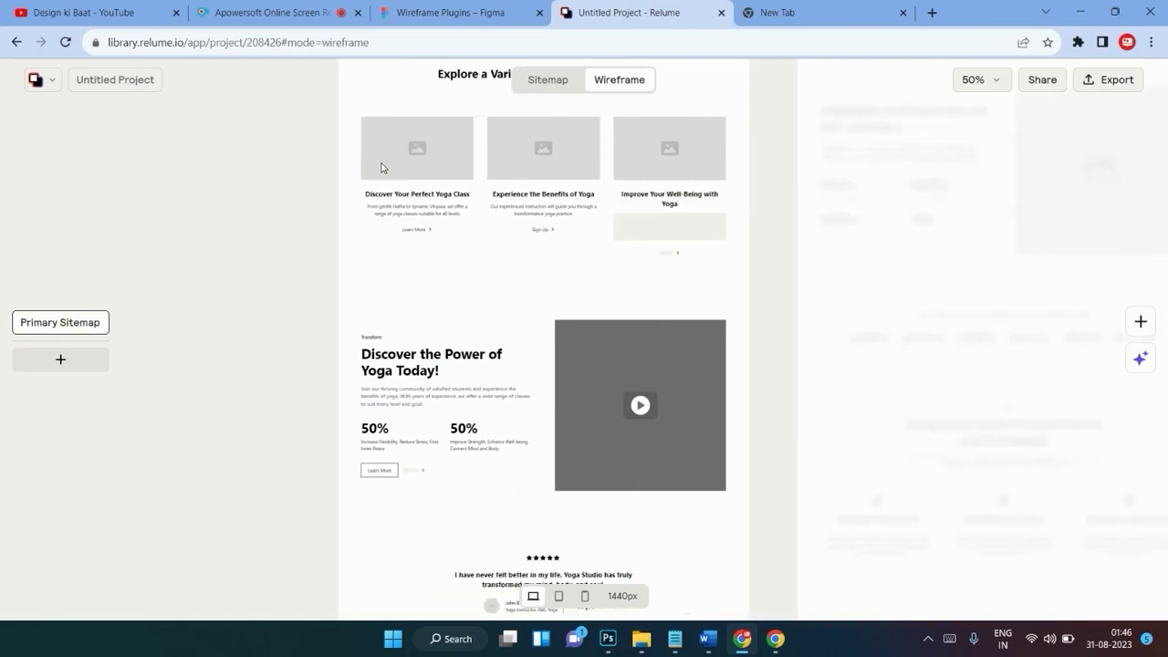
pyautogui.scroll(3, 381, 167)
pyautogui.scroll(4, 381, 167)
pyautogui.scroll(2, 382, 167)
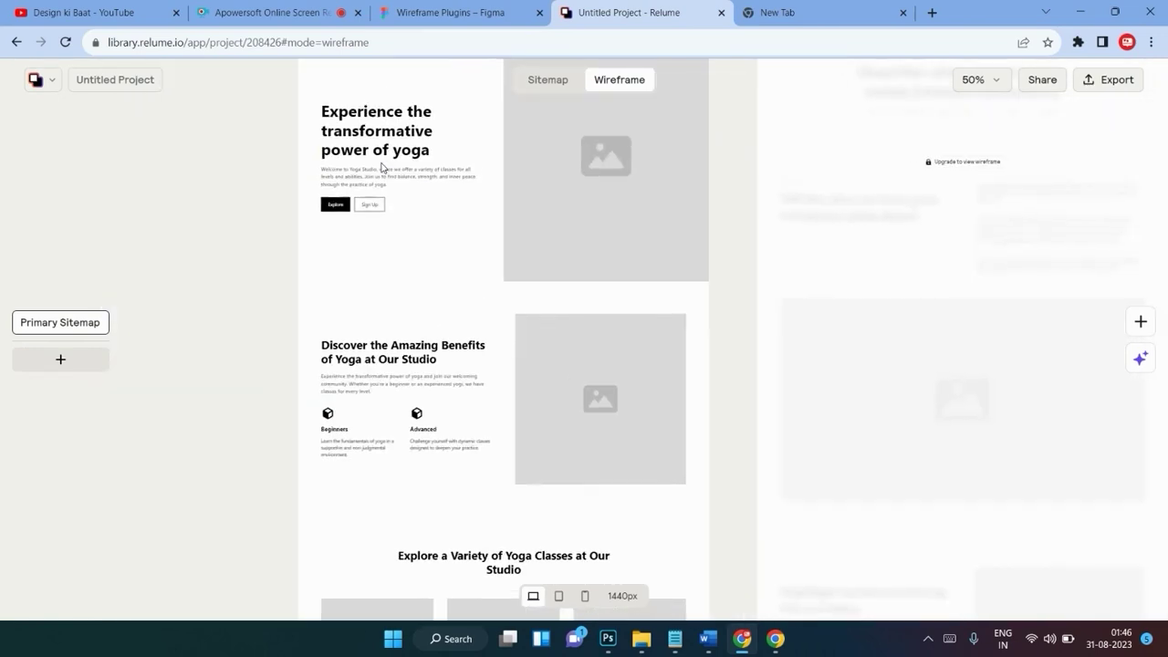
pyautogui.scroll(2, 382, 167)
pyautogui.click(983, 81)
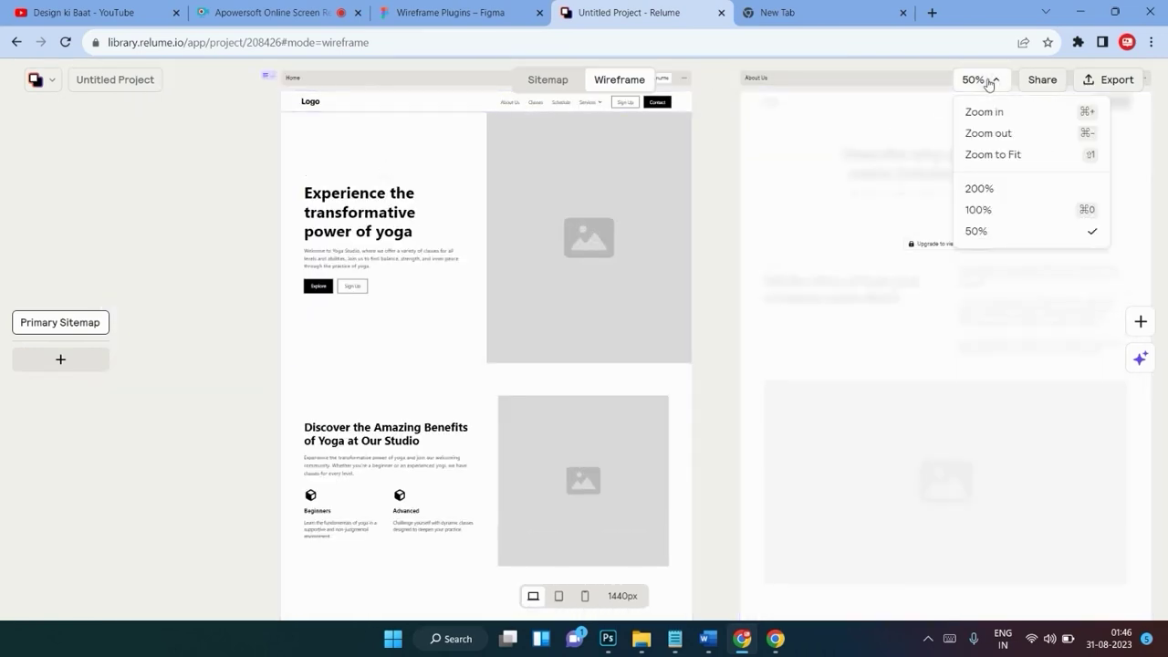
pyautogui.click(997, 209)
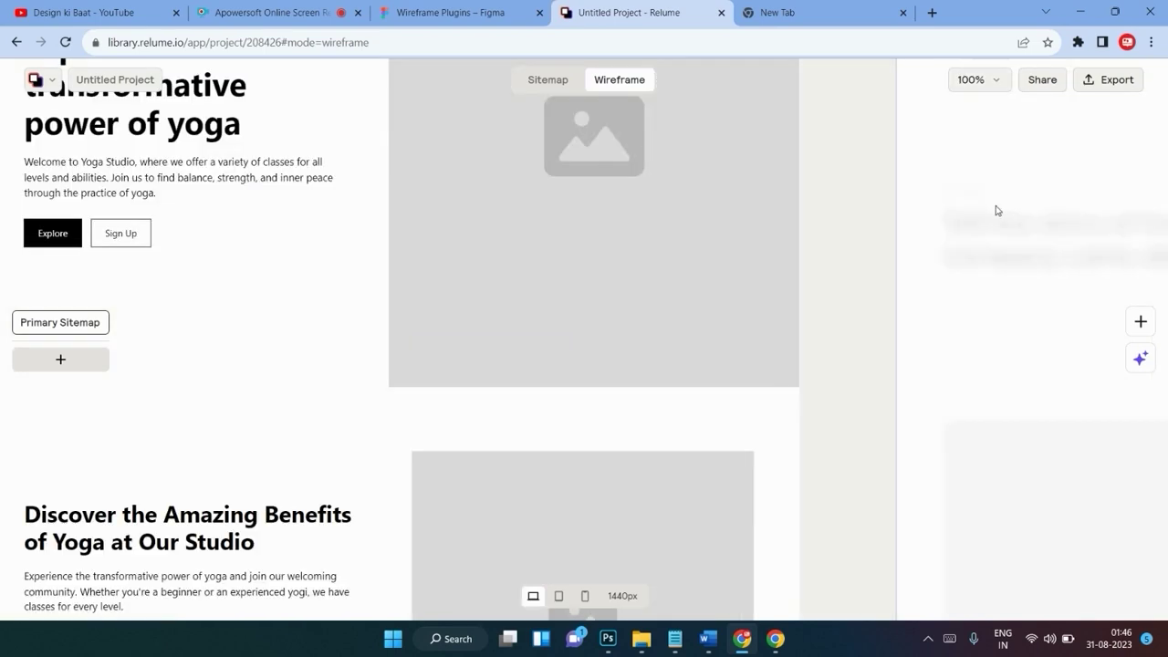
pyautogui.hotkey('ctrl', '-')
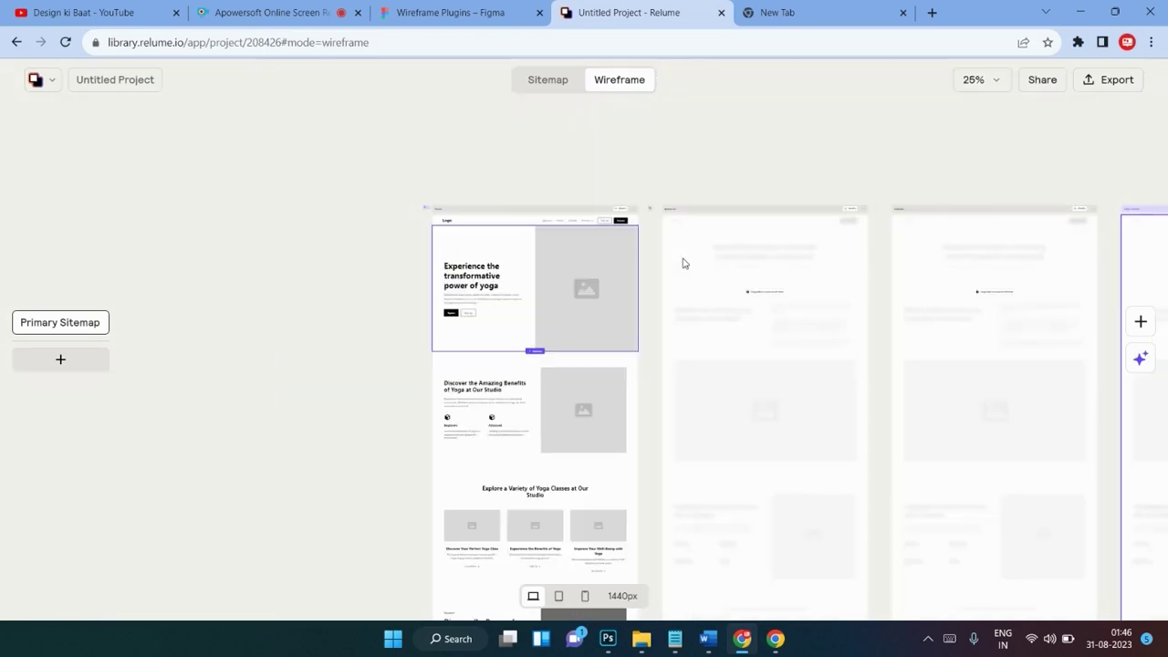
# Scroll the Home wireframe from the yoga hero down to the newsletter, contact and footer.
pyautogui.scroll(2, 682, 263)
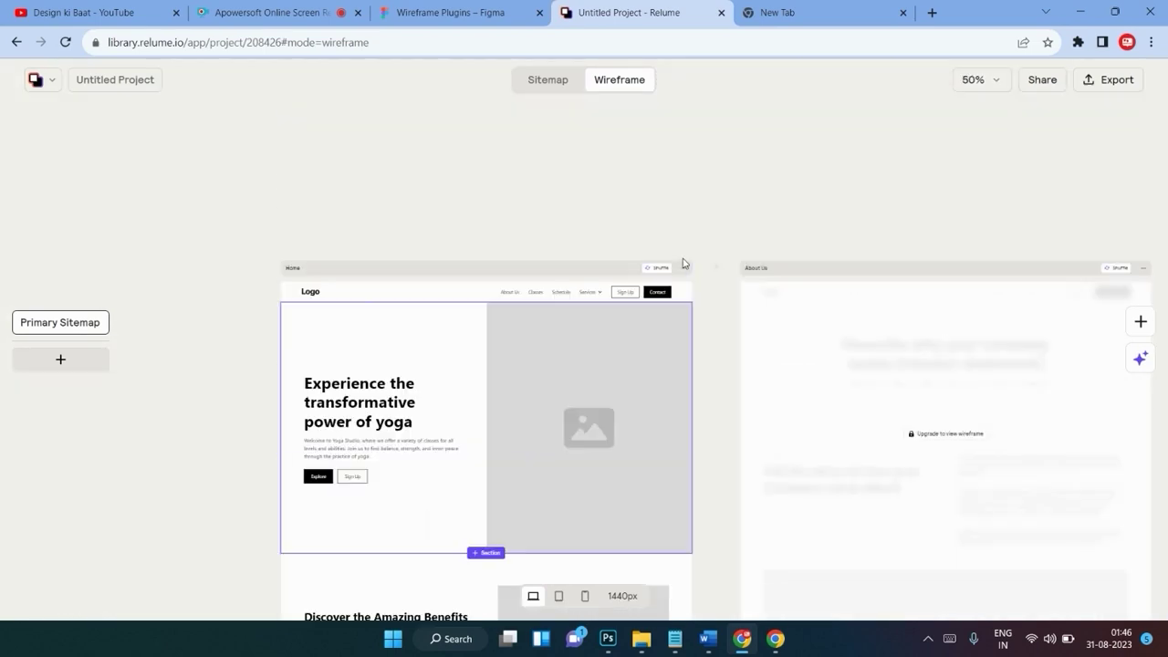
pyautogui.scroll(-1, 683, 263)
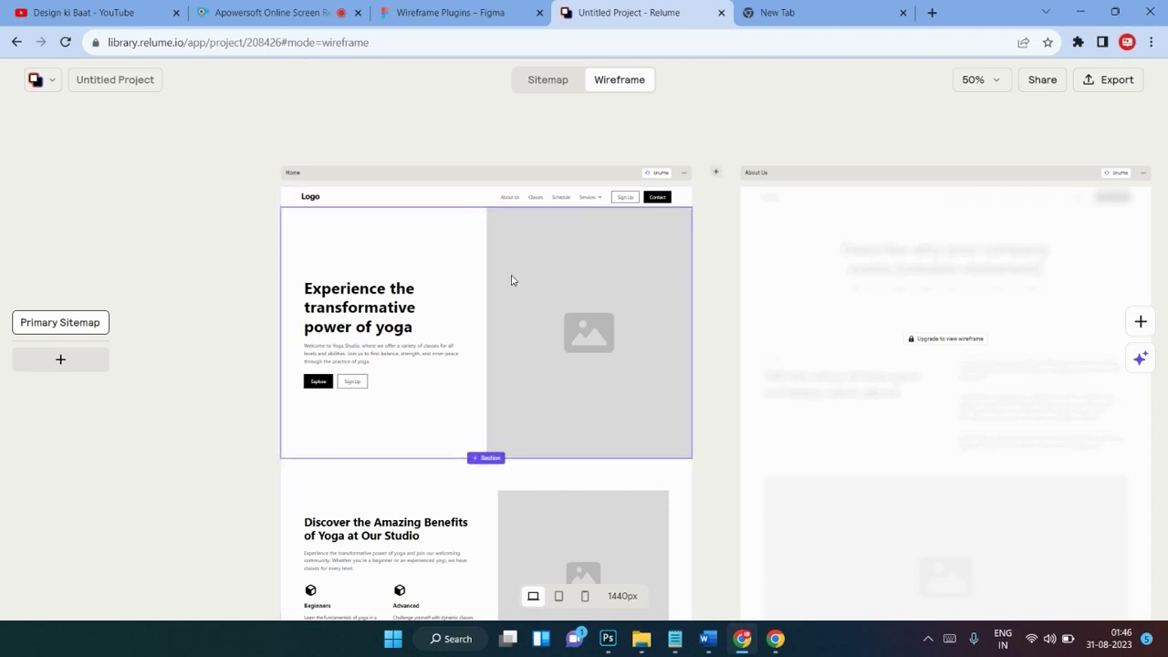
pyautogui.scroll(-3, 588, 245)
pyautogui.scroll(-2, 588, 245)
pyautogui.scroll(-3, 588, 245)
pyautogui.scroll(-3, 588, 245)
pyautogui.scroll(-3, 587, 245)
pyautogui.scroll(-4, 588, 244)
pyautogui.scroll(4, 588, 244)
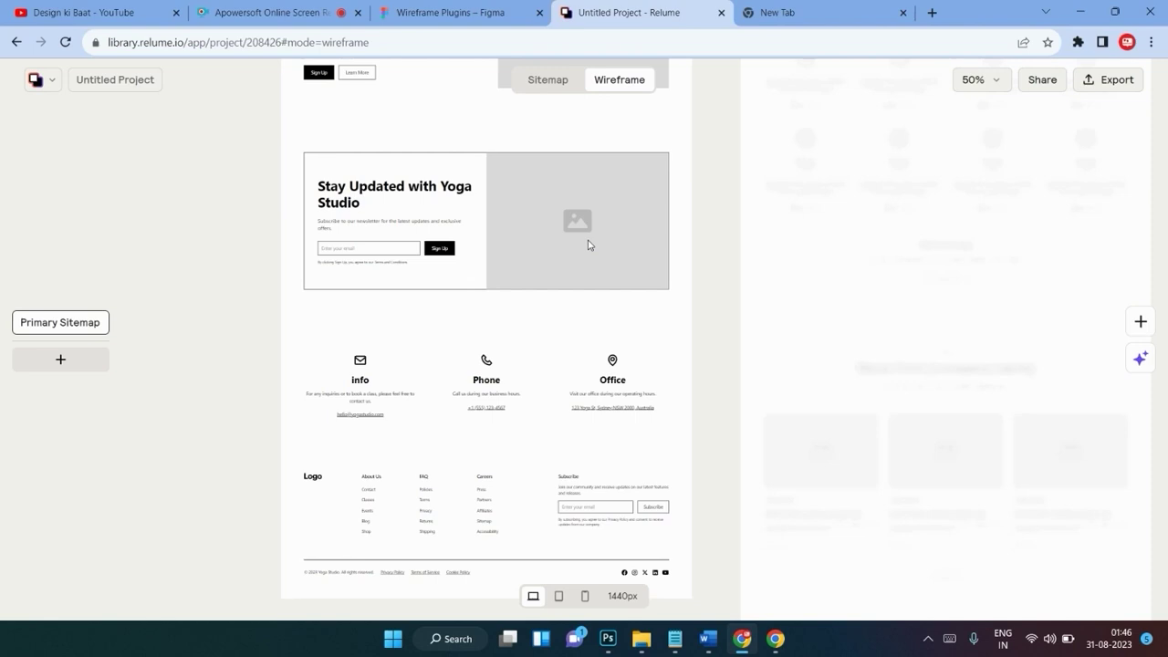
pyautogui.scroll(5, 588, 245)
pyautogui.scroll(4, 588, 244)
pyautogui.scroll(3, 587, 243)
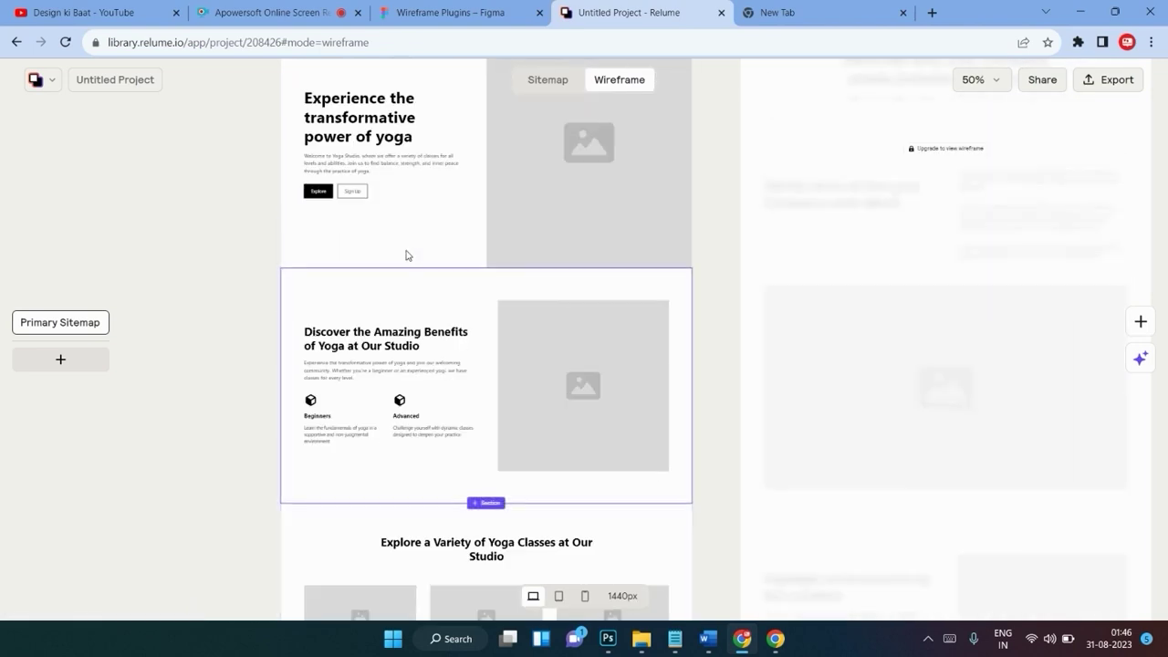
pyautogui.click(498, 331)
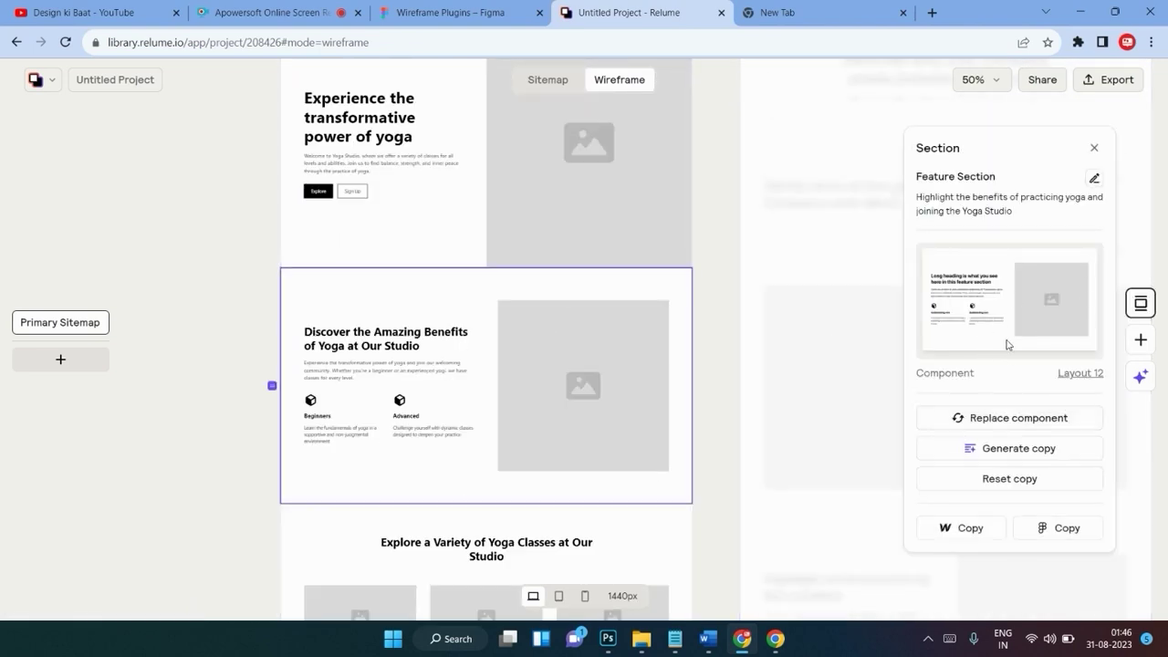
pyautogui.click(989, 421)
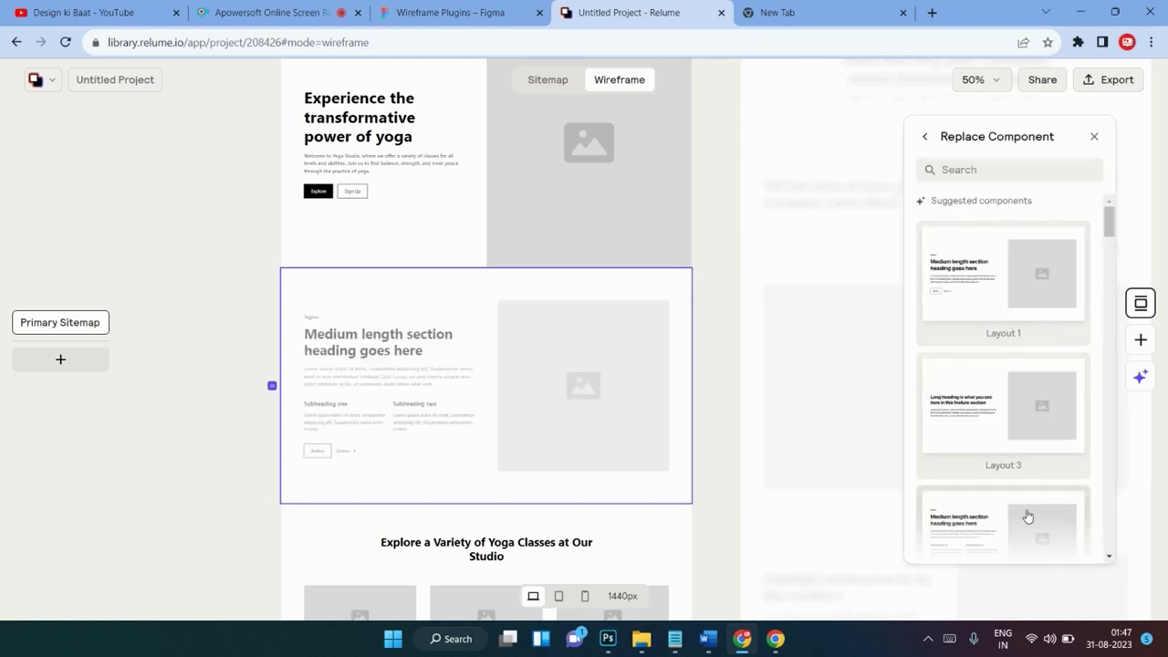
pyautogui.scroll(-2, 1027, 516)
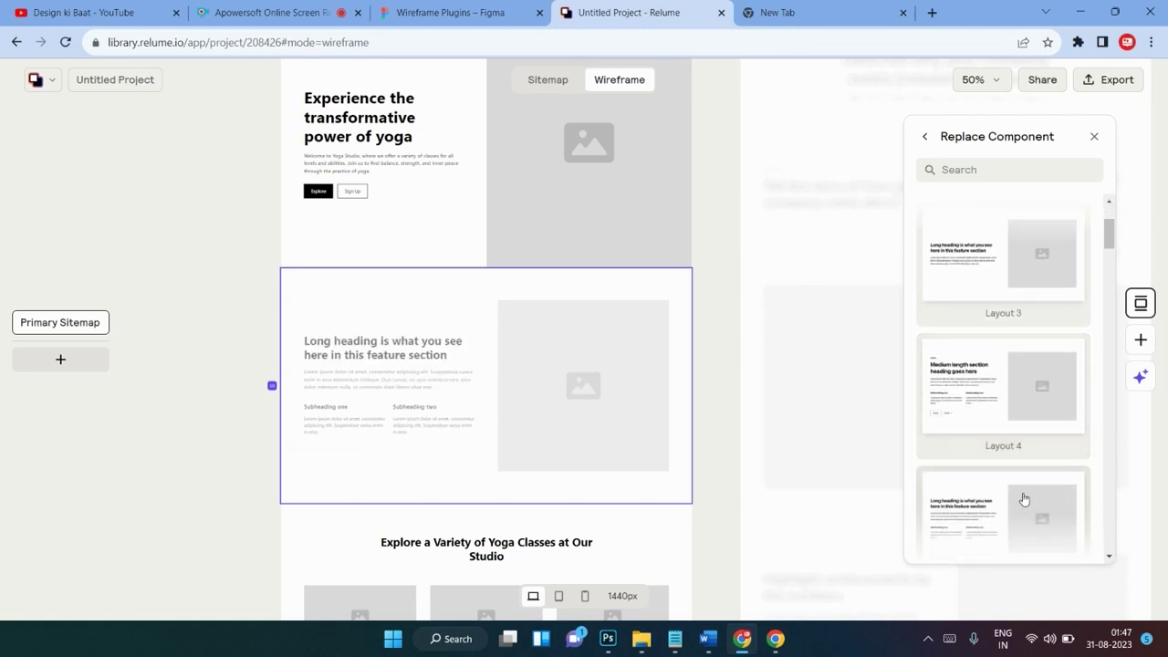
pyautogui.scroll(-2, 1017, 530)
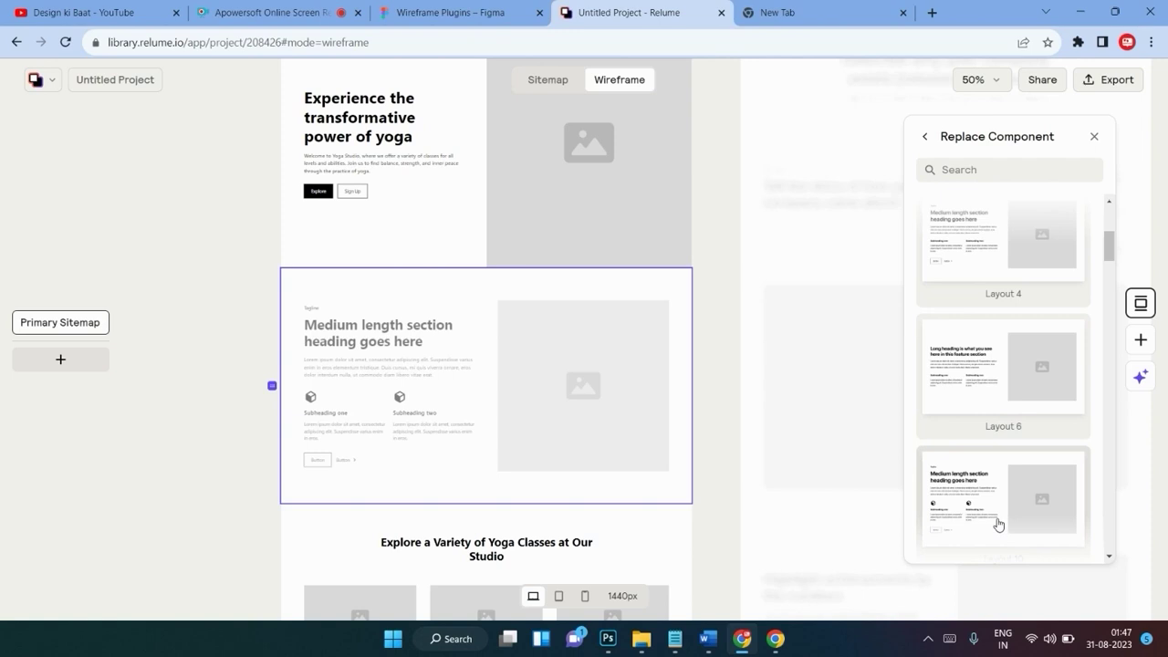
pyautogui.scroll(3, 1023, 259)
pyautogui.scroll(1, 1022, 258)
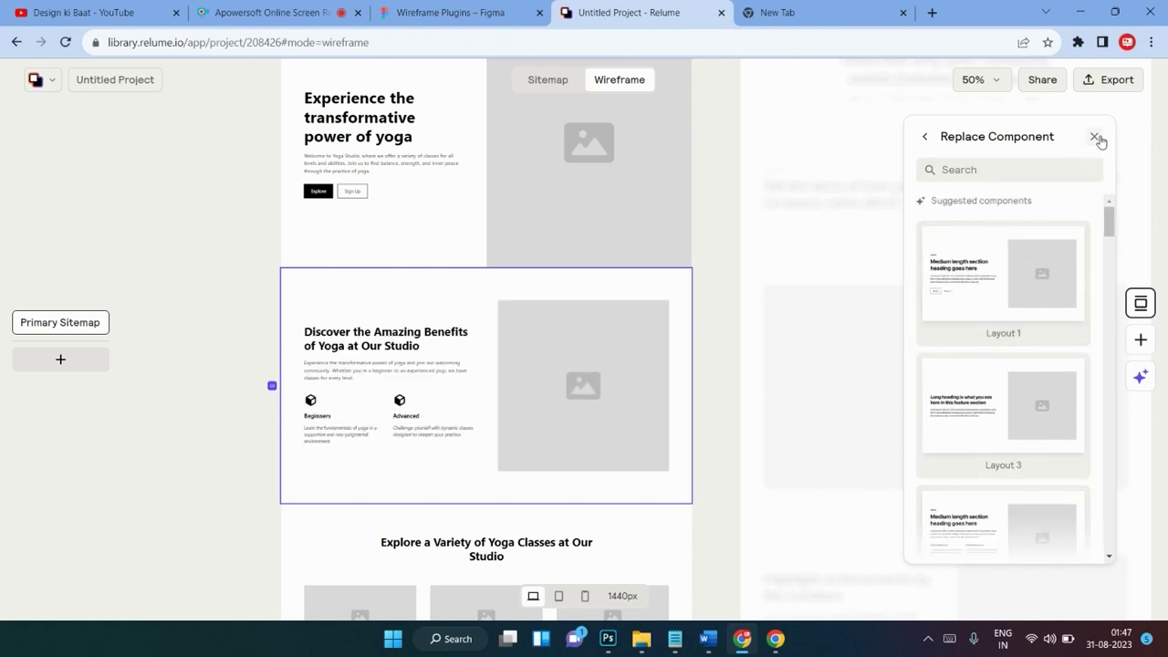
pyautogui.click(1095, 137)
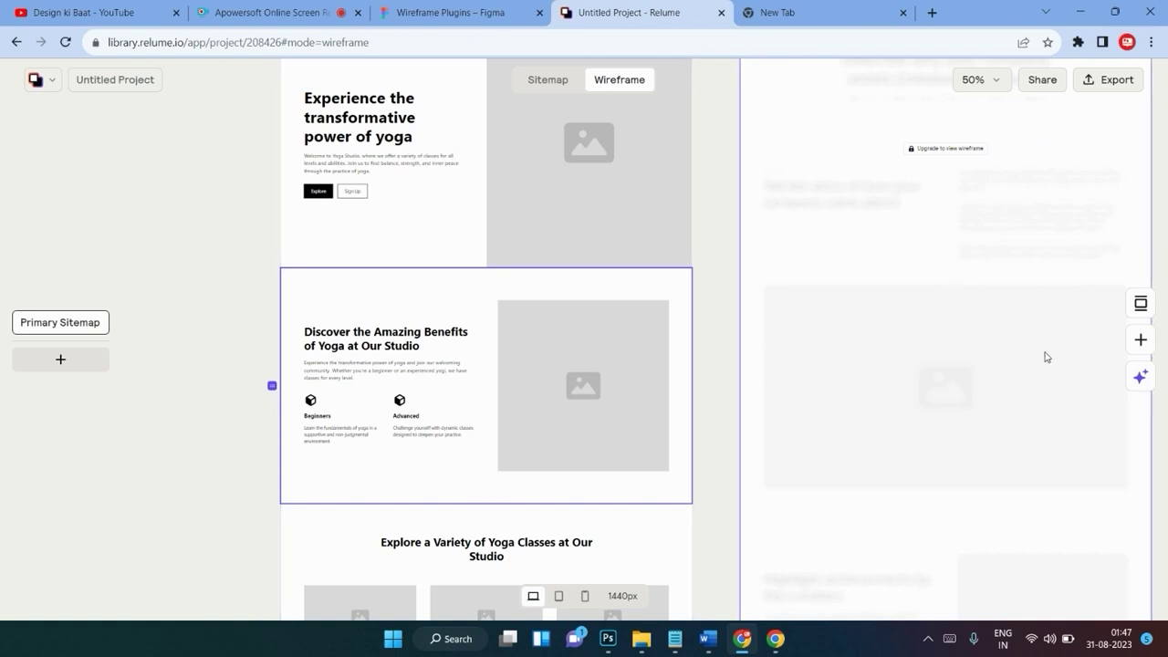
pyautogui.scroll(-3, 1047, 357)
pyautogui.scroll(5, 1047, 357)
pyautogui.scroll(2, 1047, 357)
pyautogui.scroll(-3, 1047, 357)
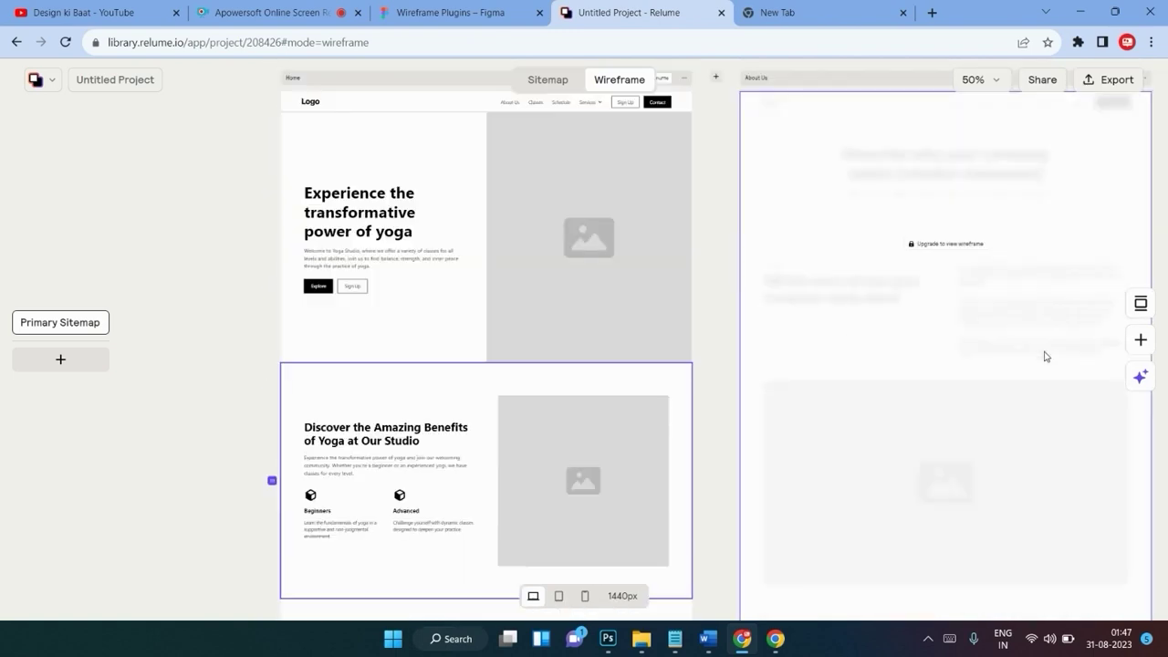
pyautogui.scroll(-3, 1047, 357)
# Generate new card titles and descriptions for the Explore a Variety of Yoga Classes section.
pyautogui.click(1141, 303)
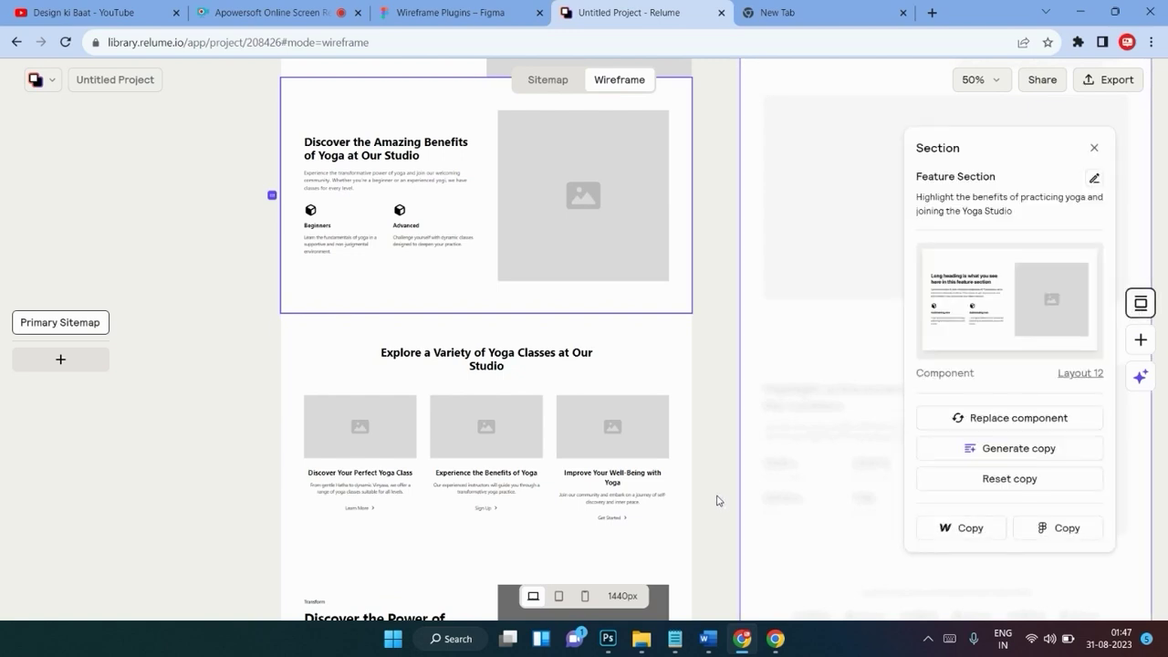
pyautogui.click(405, 392)
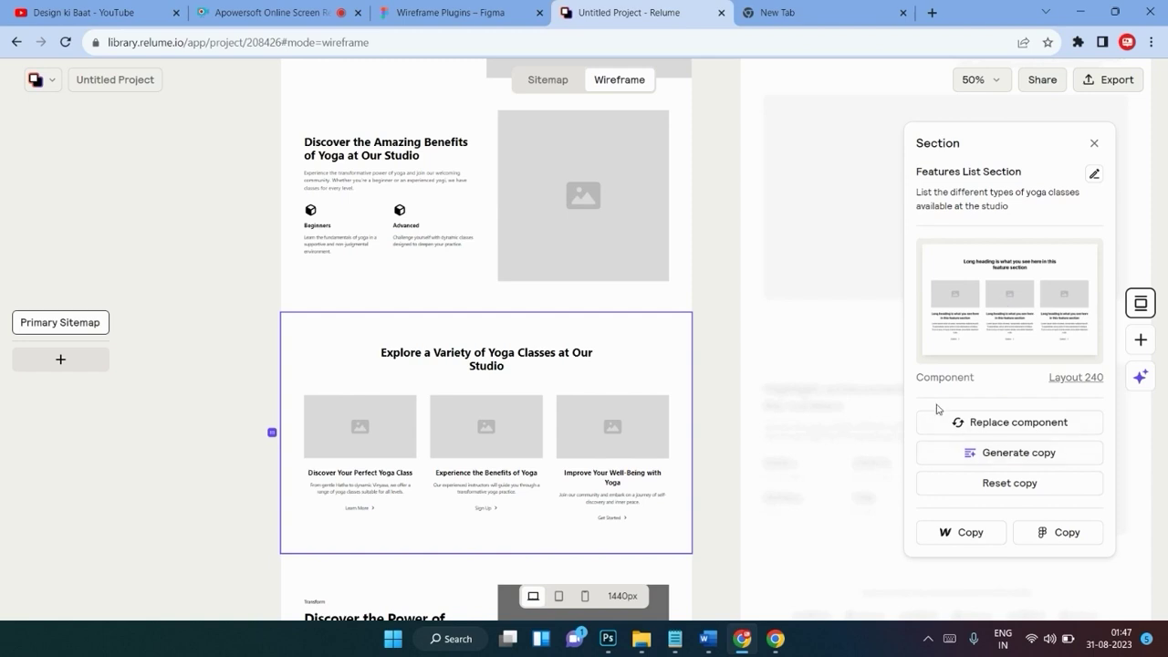
pyautogui.click(971, 453)
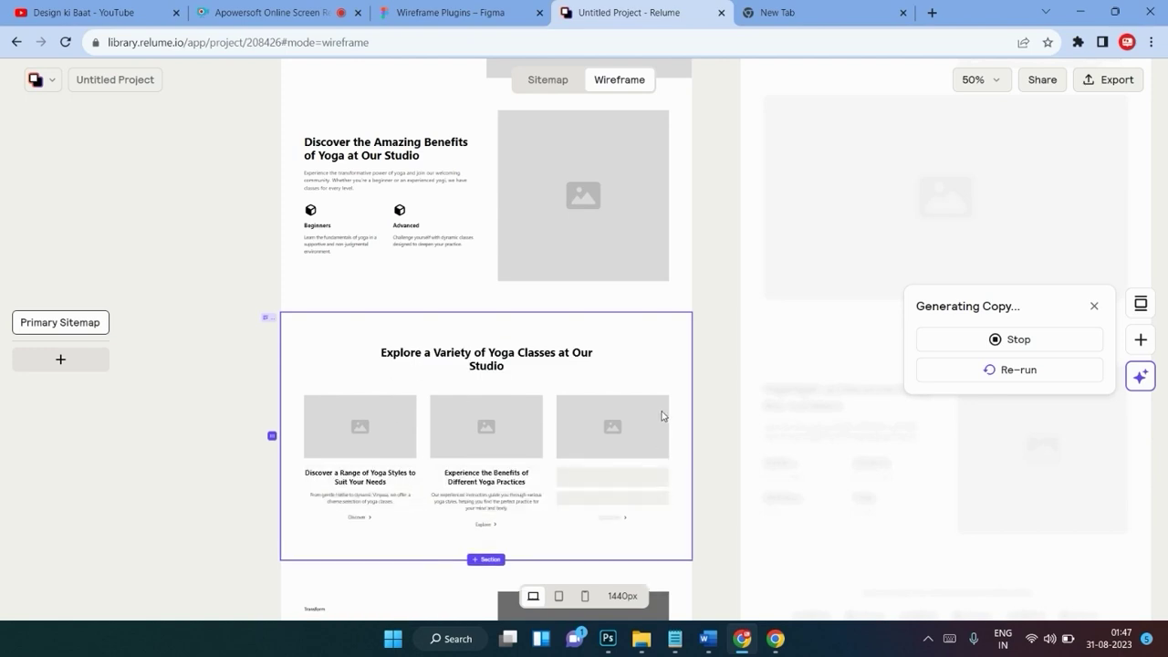
pyautogui.scroll(-3, 331, 399)
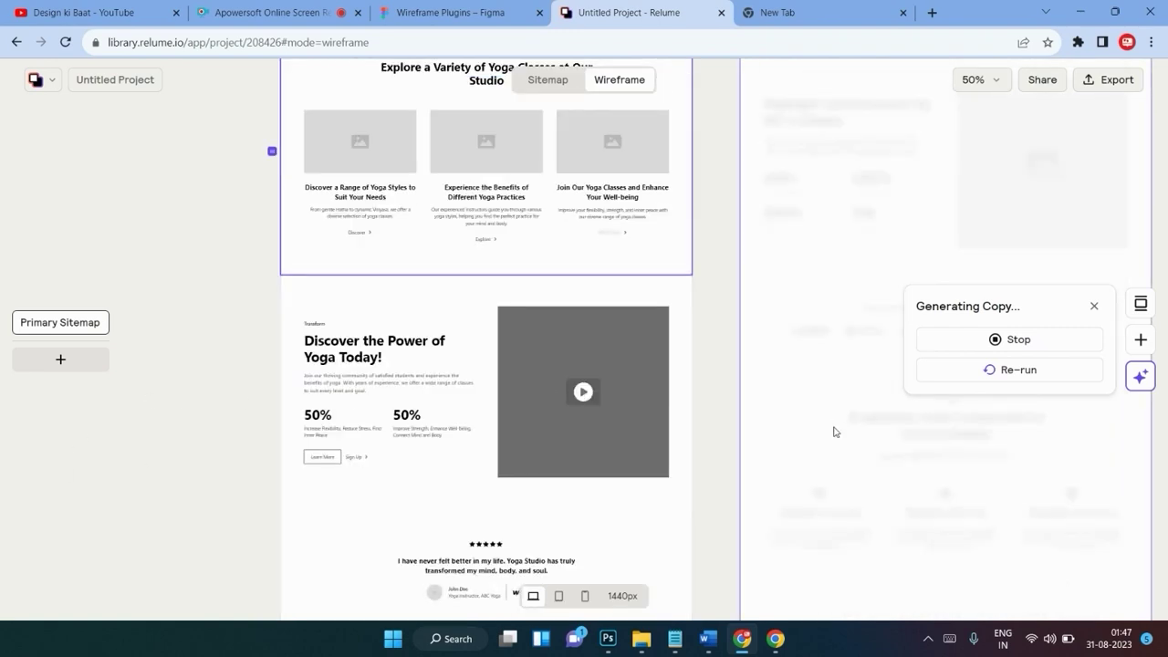
pyautogui.click(1141, 307)
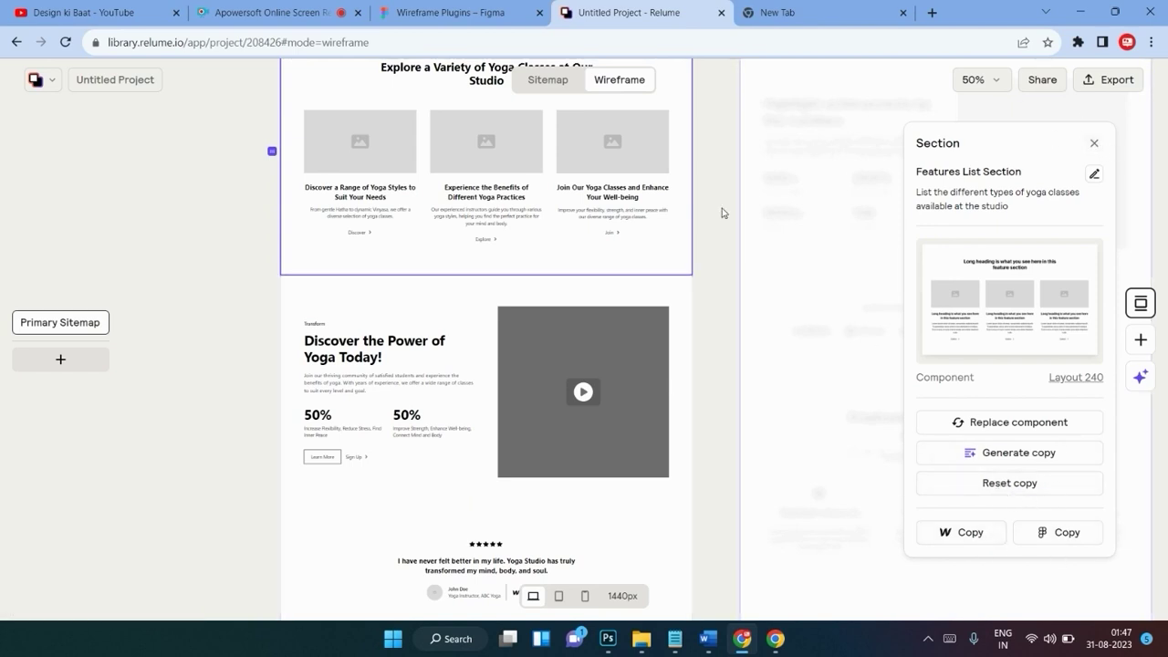
pyautogui.scroll(-5, 379, 361)
pyautogui.scroll(-2, 379, 361)
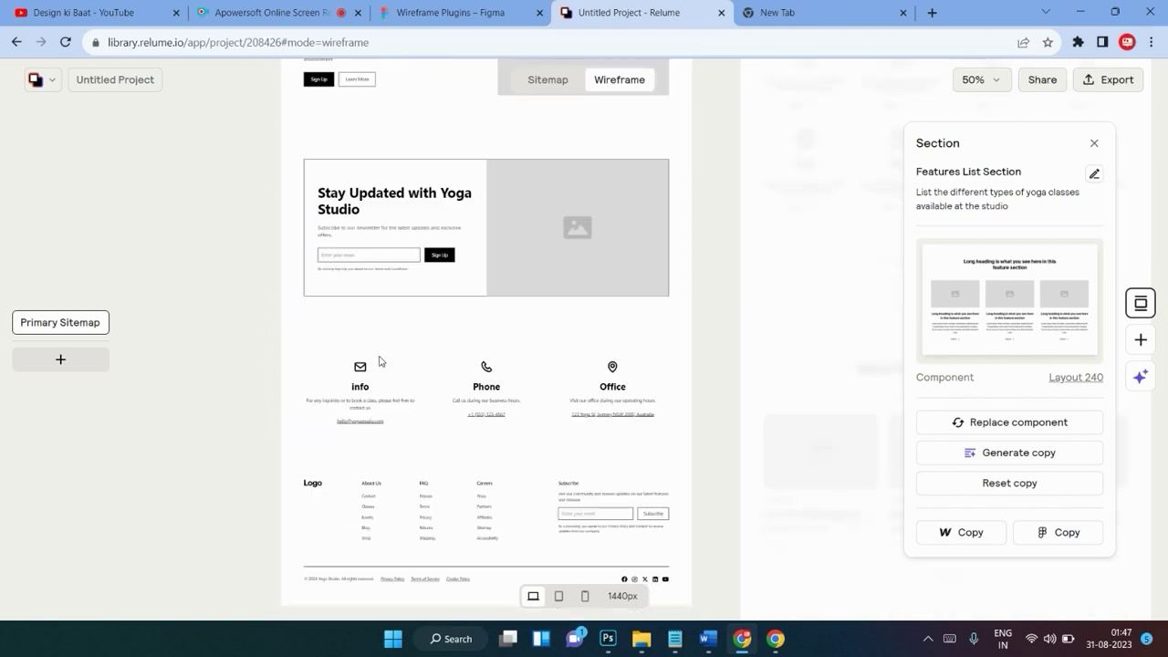
pyautogui.scroll(-2, 399, 344)
pyautogui.scroll(4, 399, 342)
pyautogui.scroll(5, 435, 352)
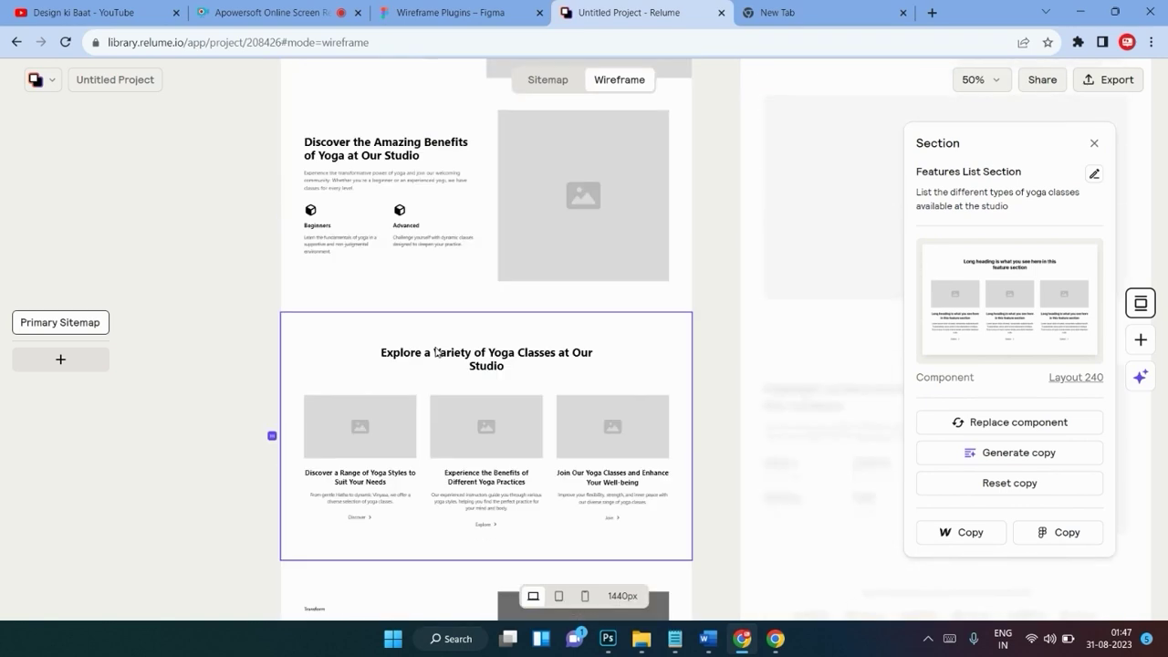
pyautogui.scroll(5, 436, 352)
pyautogui.scroll(2, 696, 423)
pyautogui.hscroll(1, 776, 405)
pyautogui.hscroll(2, 541, 382)
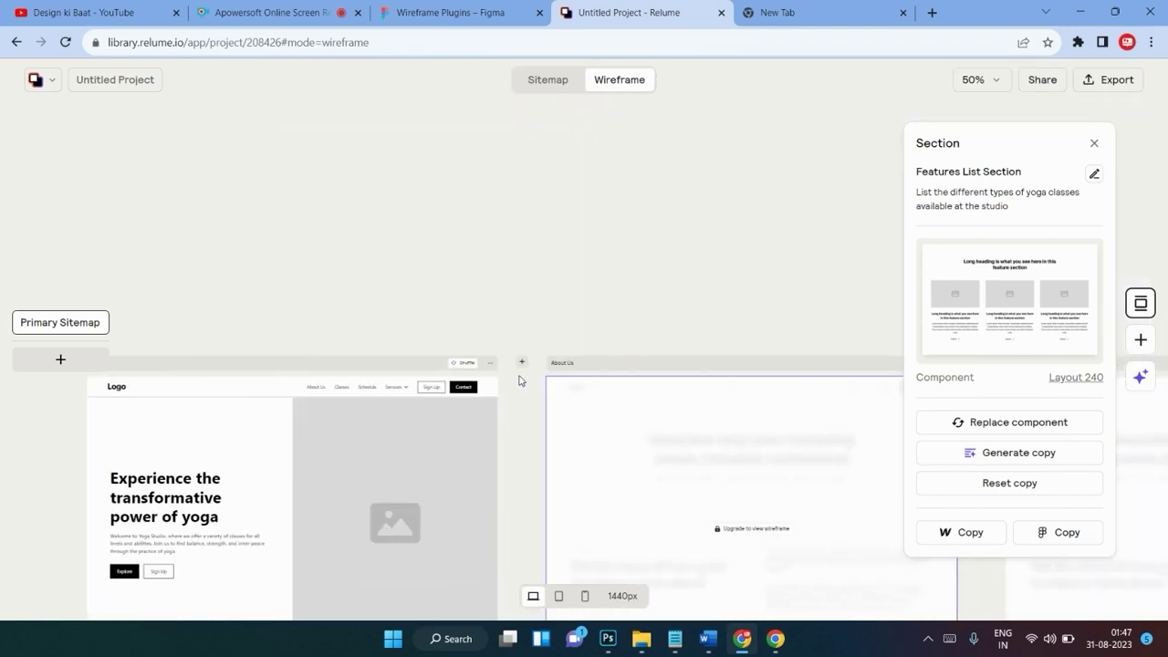
pyautogui.hscroll(-3, 539, 365)
pyautogui.scroll(-4, 548, 472)
pyautogui.scroll(-4, 552, 465)
pyautogui.scroll(-4, 551, 465)
pyautogui.scroll(-4, 552, 466)
pyautogui.scroll(-4, 551, 465)
pyautogui.scroll(-1, 551, 465)
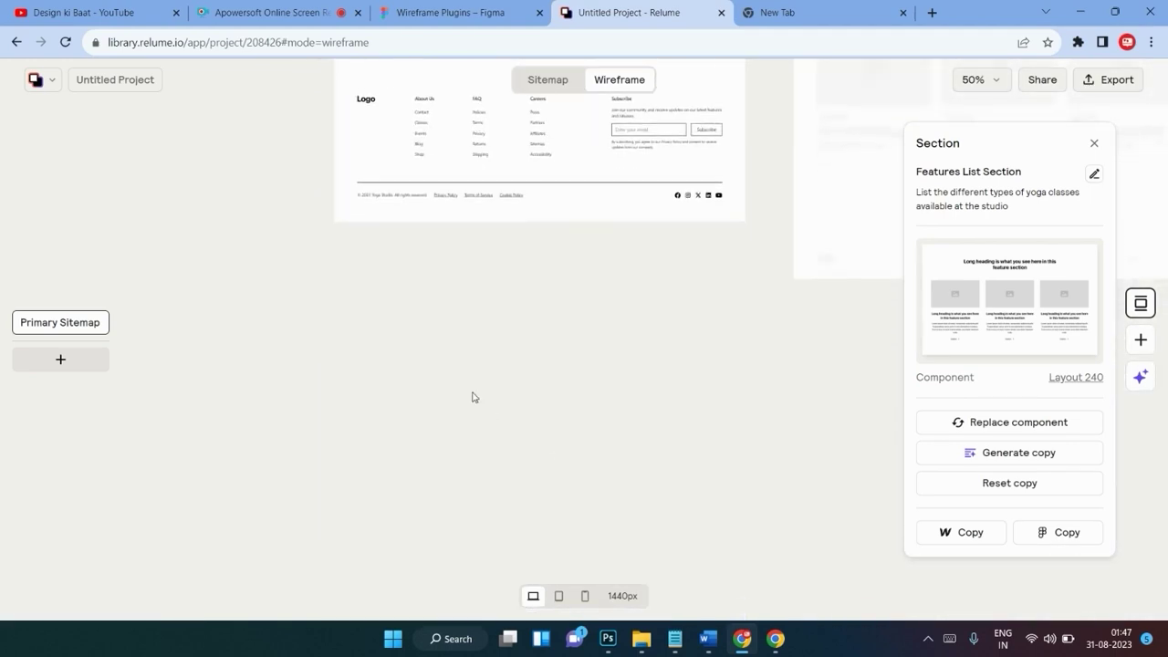
pyautogui.scroll(4, 467, 392)
pyautogui.scroll(4, 466, 393)
pyautogui.scroll(2, 466, 392)
pyautogui.scroll(3, 466, 393)
pyautogui.scroll(5, 467, 393)
pyautogui.scroll(2, 466, 392)
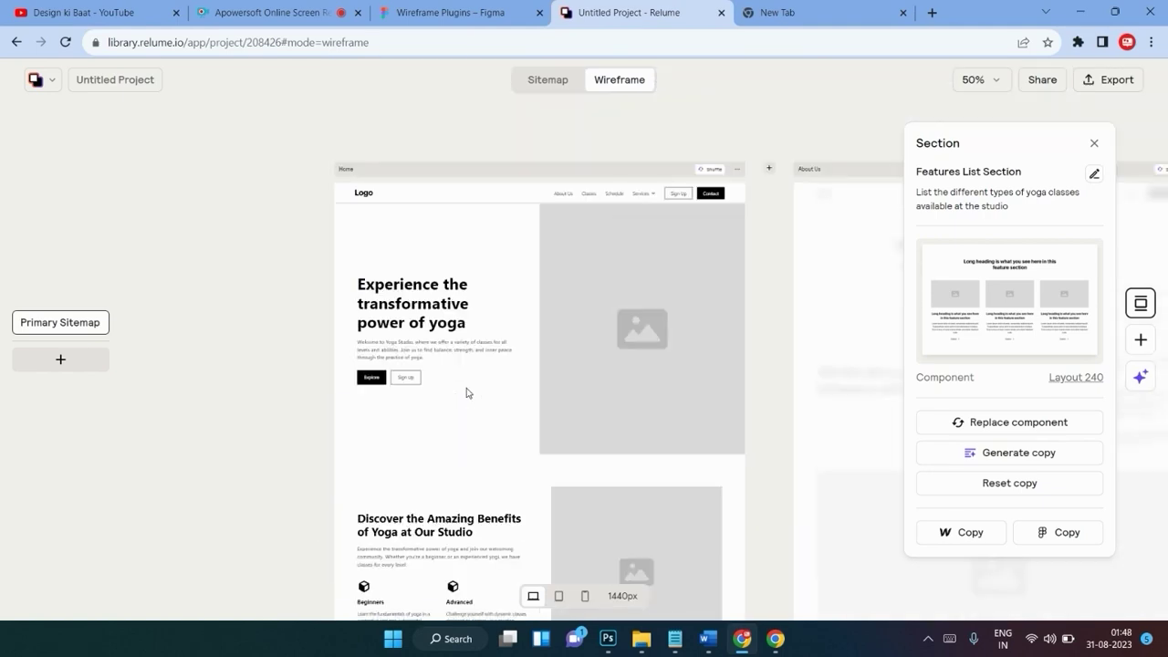
pyautogui.scroll(4, 466, 392)
pyautogui.hscroll(3, 466, 393)
pyautogui.scroll(-5, 466, 392)
pyautogui.scroll(2, 467, 392)
pyautogui.hscroll(2, 467, 392)
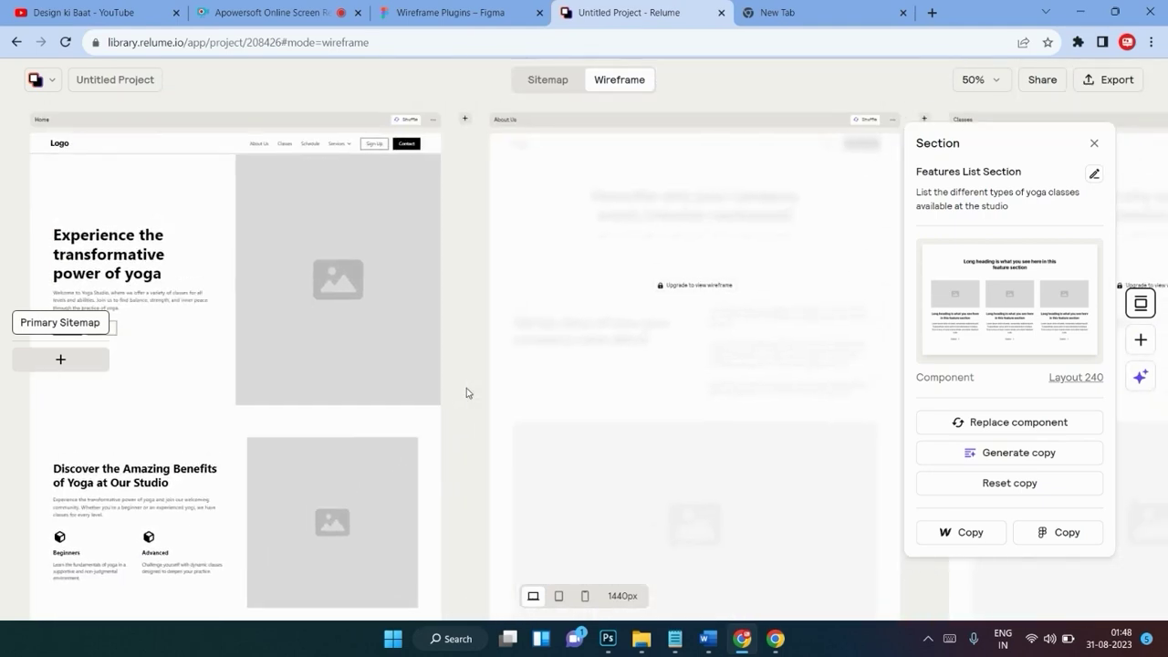
pyautogui.hscroll(4, 466, 393)
pyautogui.hscroll(3, 467, 392)
pyautogui.scroll(3, 467, 392)
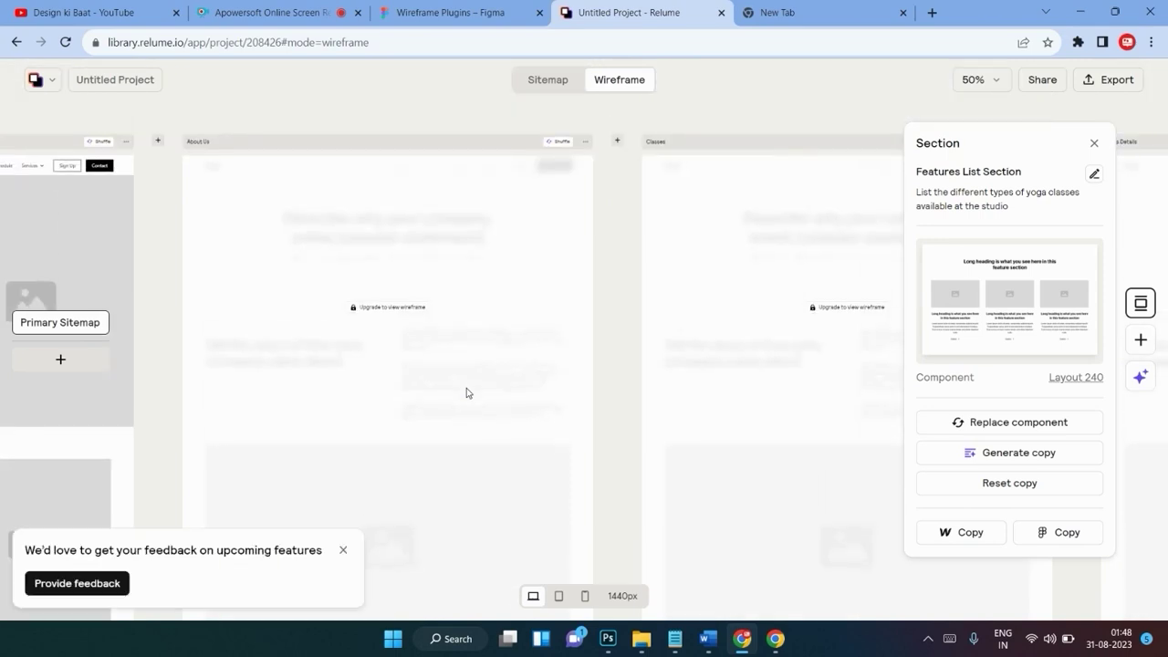
pyautogui.scroll(-5, 467, 392)
pyautogui.scroll(4, 467, 392)
pyautogui.scroll(3, 466, 392)
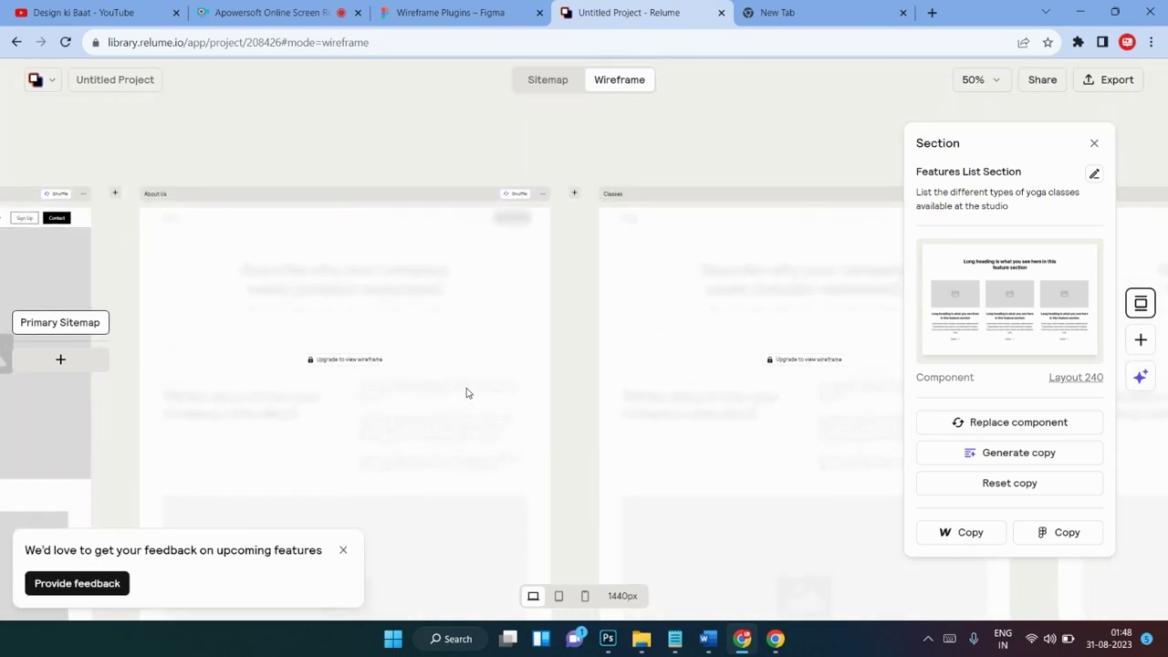
pyautogui.hscroll(3, 466, 392)
pyautogui.hscroll(3, 466, 392)
pyautogui.scroll(-1, 466, 392)
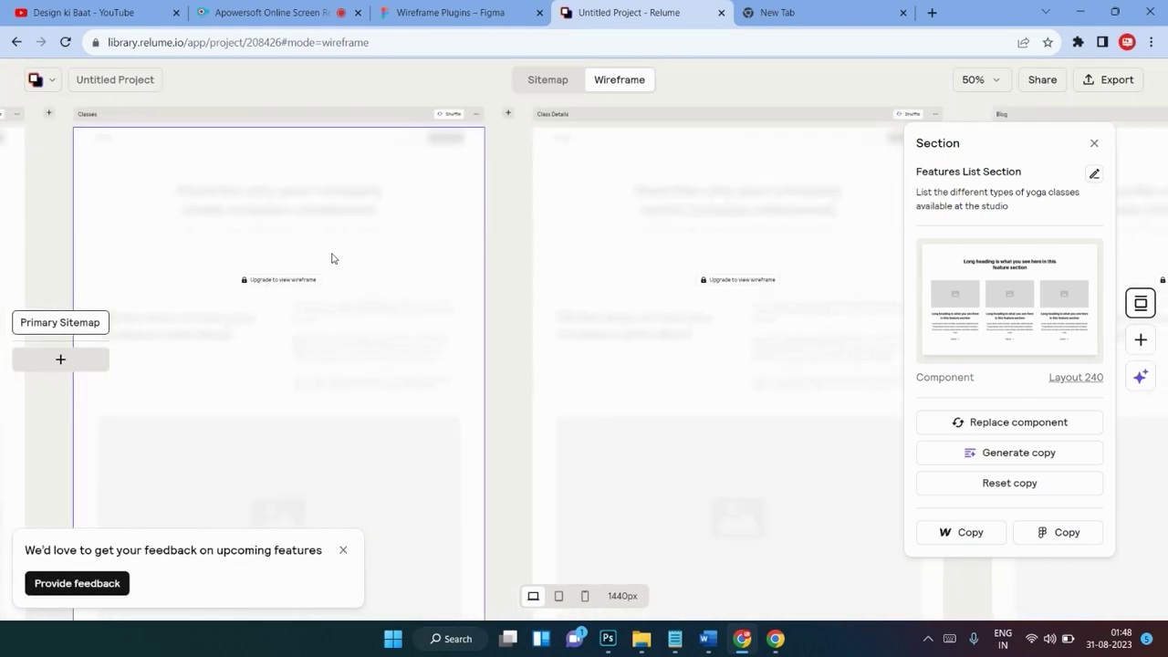
pyautogui.scroll(-2, 568, 285)
pyautogui.hscroll(3, 568, 284)
pyautogui.hscroll(2, 568, 285)
pyautogui.hscroll(2, 568, 284)
pyautogui.scroll(5, 568, 285)
pyautogui.scroll(-4, 568, 285)
pyautogui.scroll(-2, 568, 284)
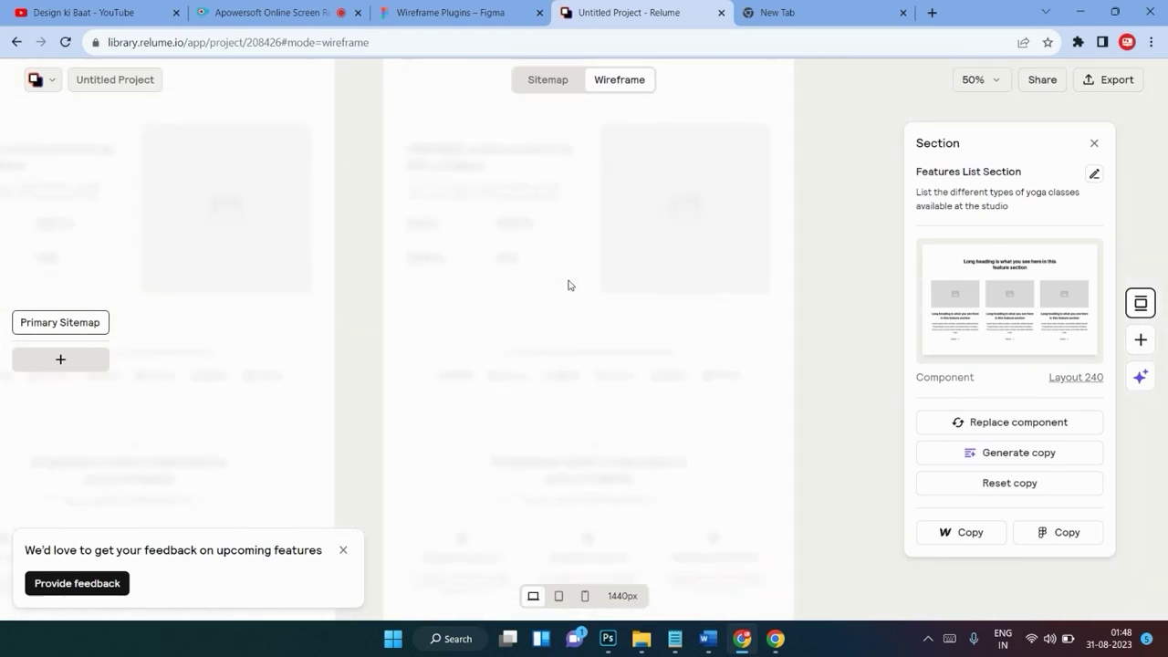
pyautogui.scroll(-2, 568, 285)
pyautogui.hscroll(2, 568, 285)
pyautogui.hscroll(-3, 568, 285)
pyautogui.scroll(3, 568, 285)
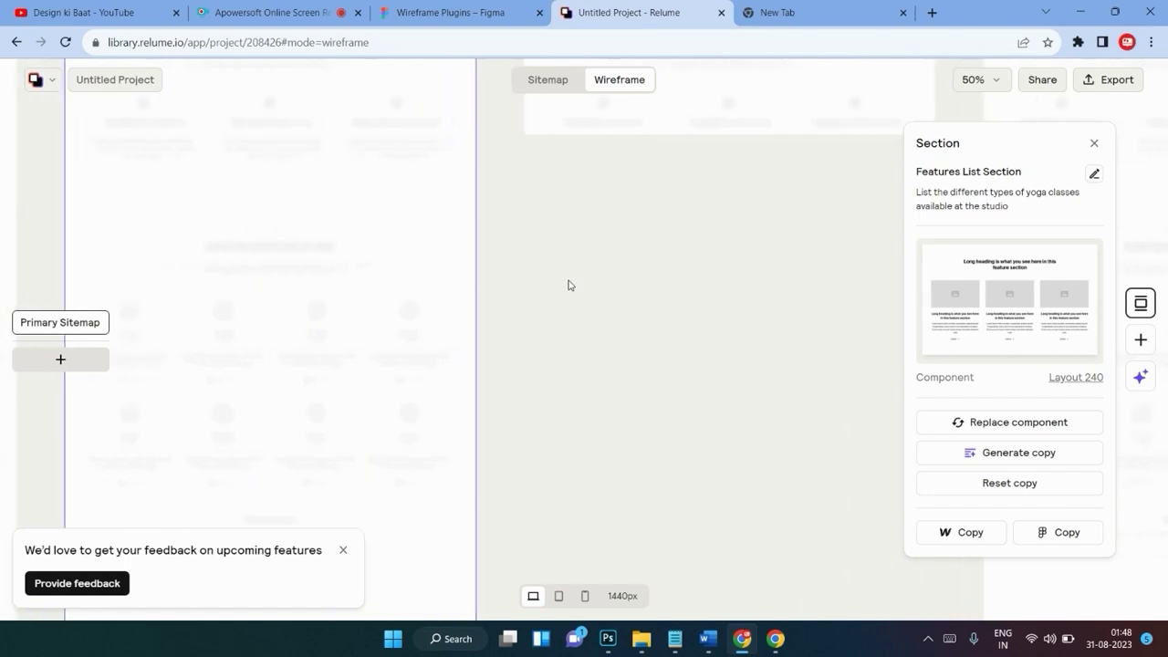
pyautogui.hscroll(-2, 568, 284)
pyautogui.hscroll(2, 568, 284)
pyautogui.hscroll(-2, 568, 285)
pyautogui.hscroll(-2, 568, 285)
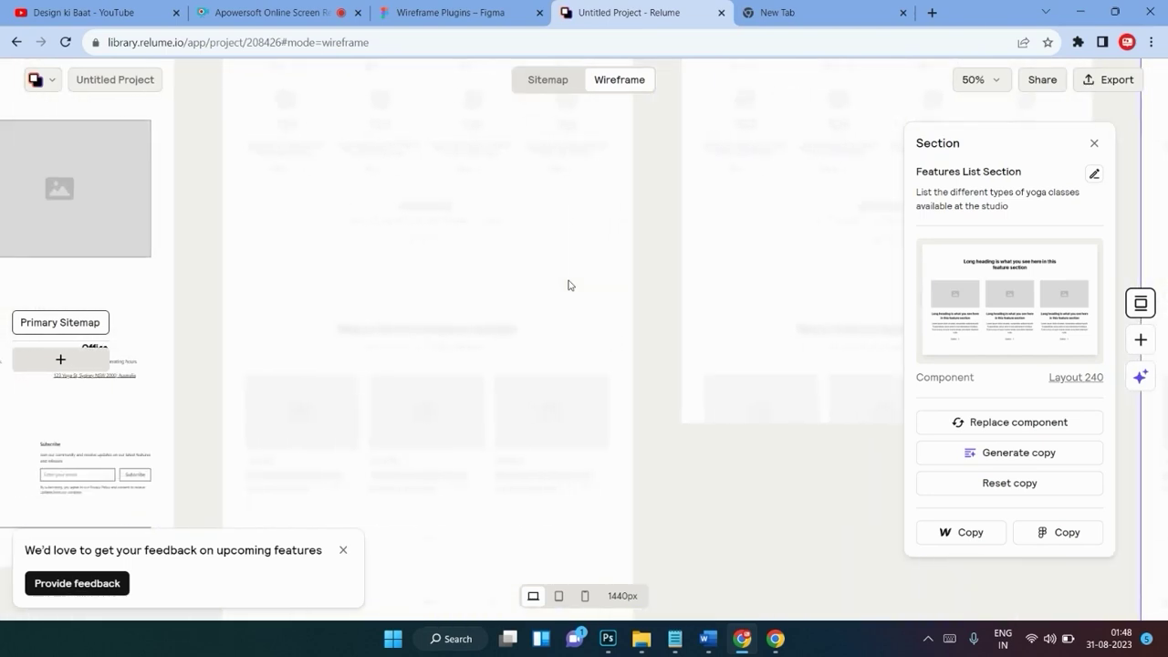
pyautogui.hscroll(-2, 568, 284)
pyautogui.scroll(2, 568, 285)
pyautogui.scroll(3, 568, 285)
pyautogui.scroll(5, 568, 284)
pyautogui.scroll(4, 568, 284)
pyautogui.scroll(2, 568, 285)
pyautogui.scroll(1, 567, 285)
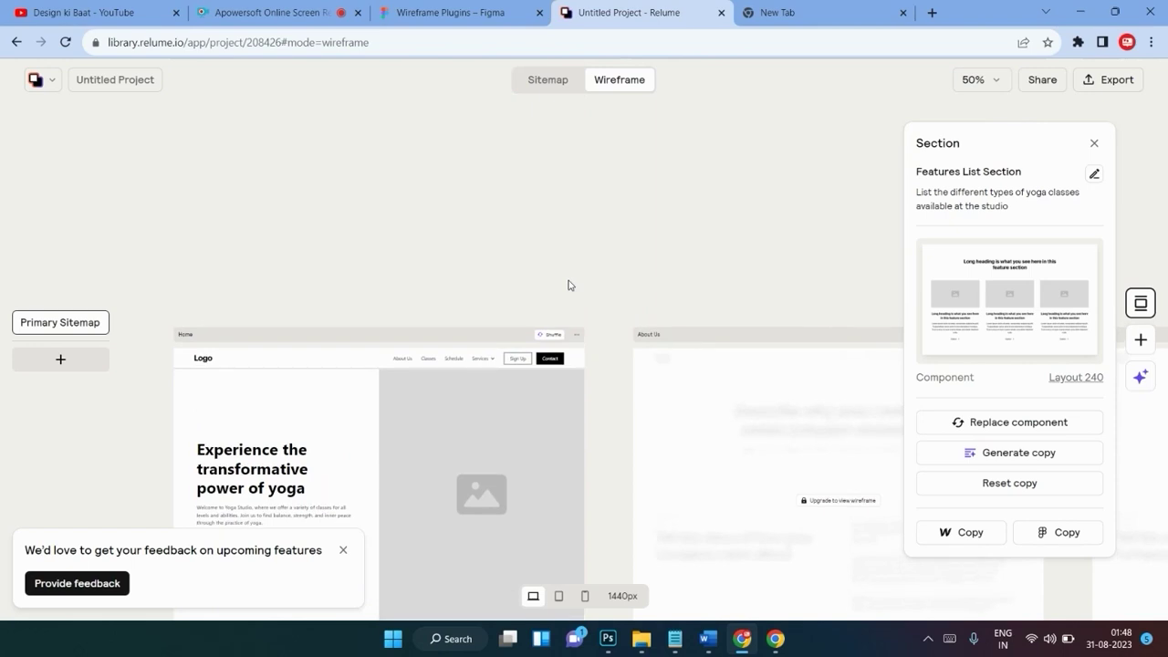
pyautogui.scroll(-2, 567, 285)
pyautogui.scroll(-1, 568, 285)
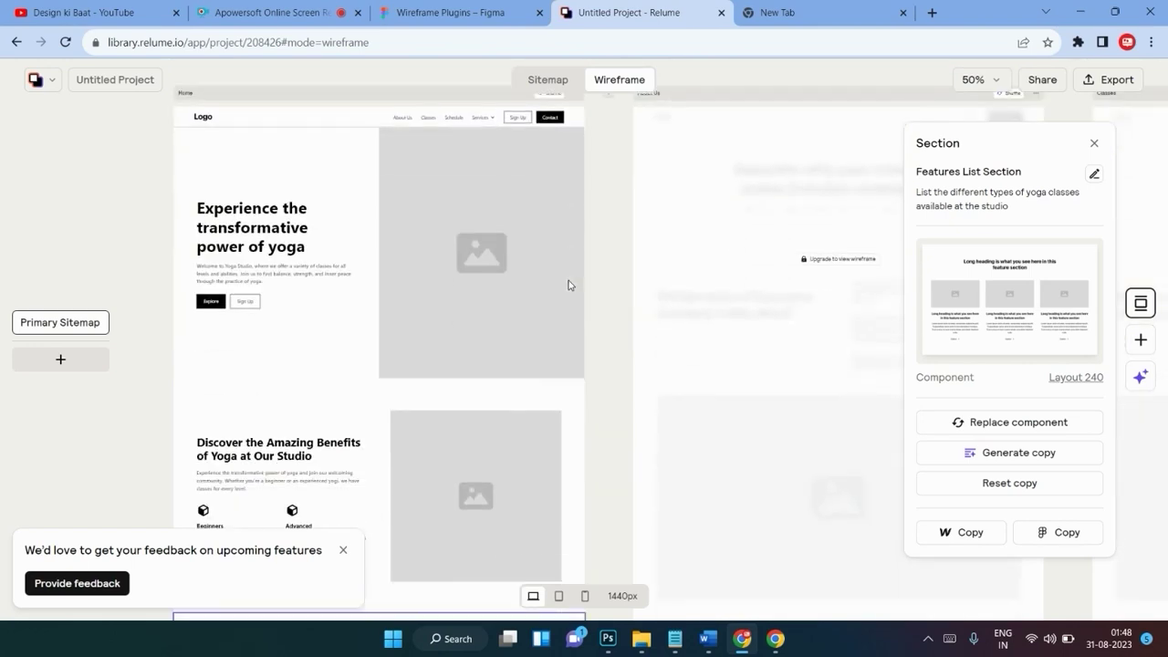
pyautogui.scroll(2, 322, 259)
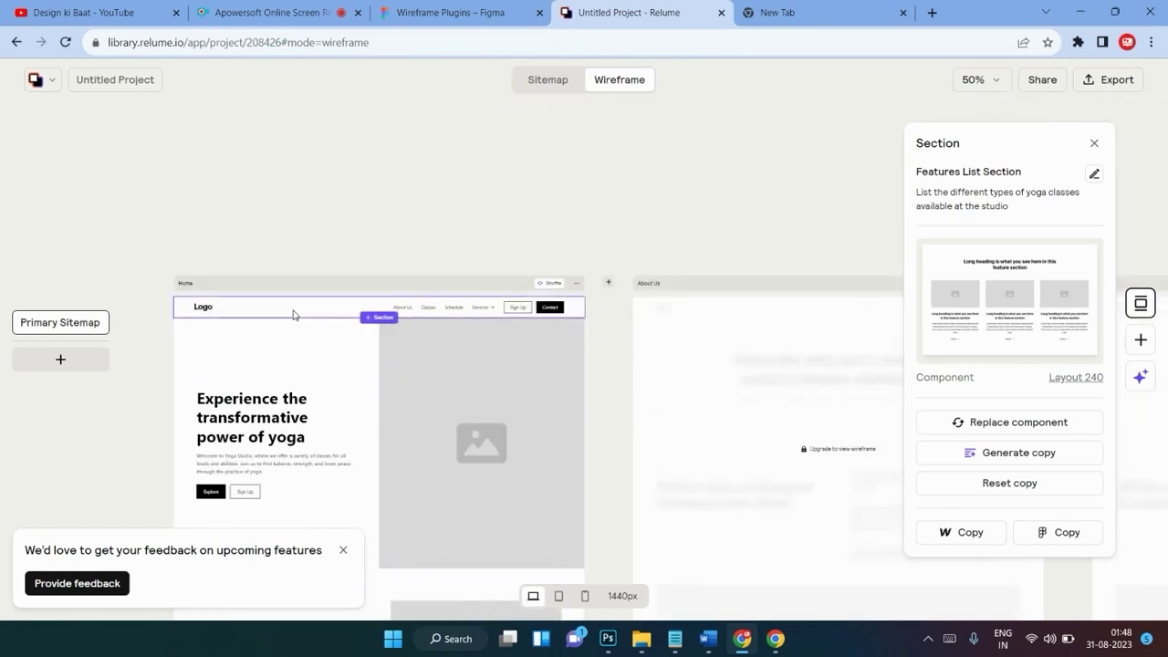
pyautogui.scroll(-3, 292, 311)
pyautogui.scroll(-5, 292, 310)
pyautogui.scroll(-2, 293, 315)
pyautogui.scroll(-2, 293, 315)
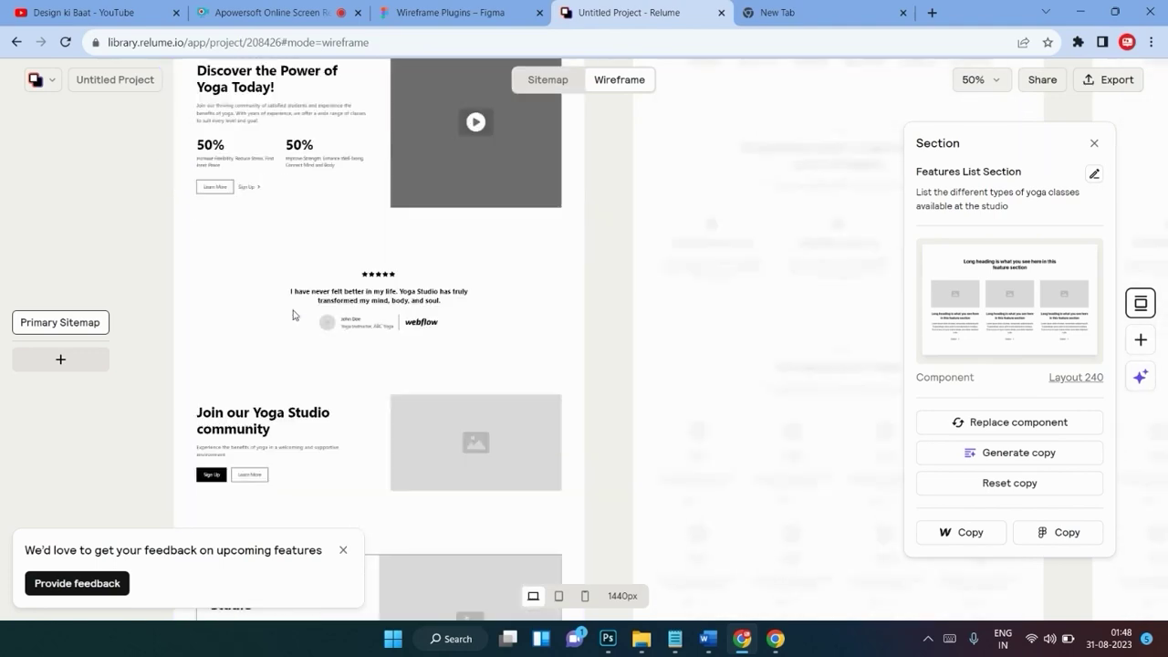
pyautogui.scroll(-3, 293, 315)
pyautogui.scroll(-3, 293, 315)
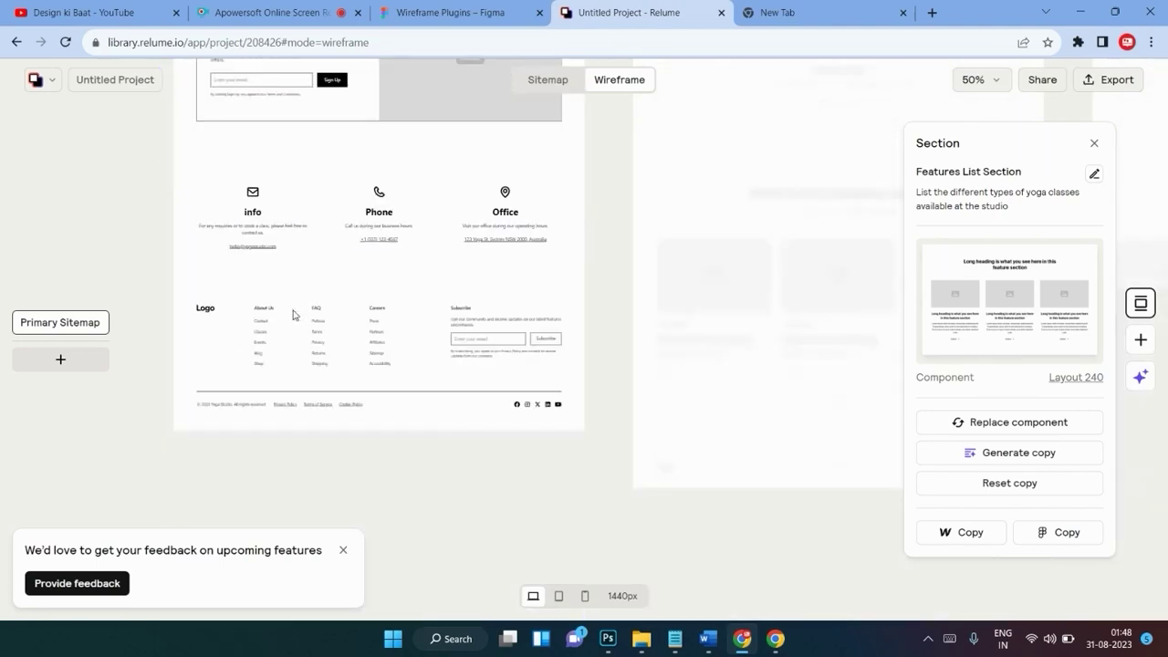
pyautogui.scroll(2, 293, 315)
pyautogui.scroll(-3, 293, 315)
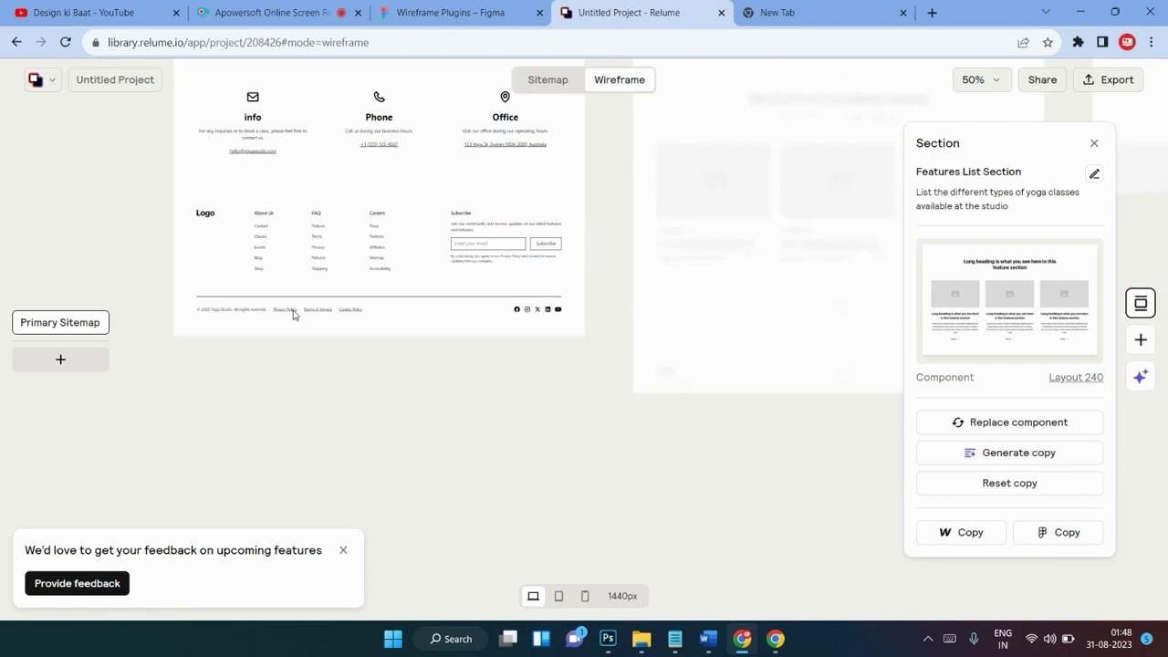
pyautogui.scroll(1, 293, 315)
pyautogui.scroll(1, 293, 315)
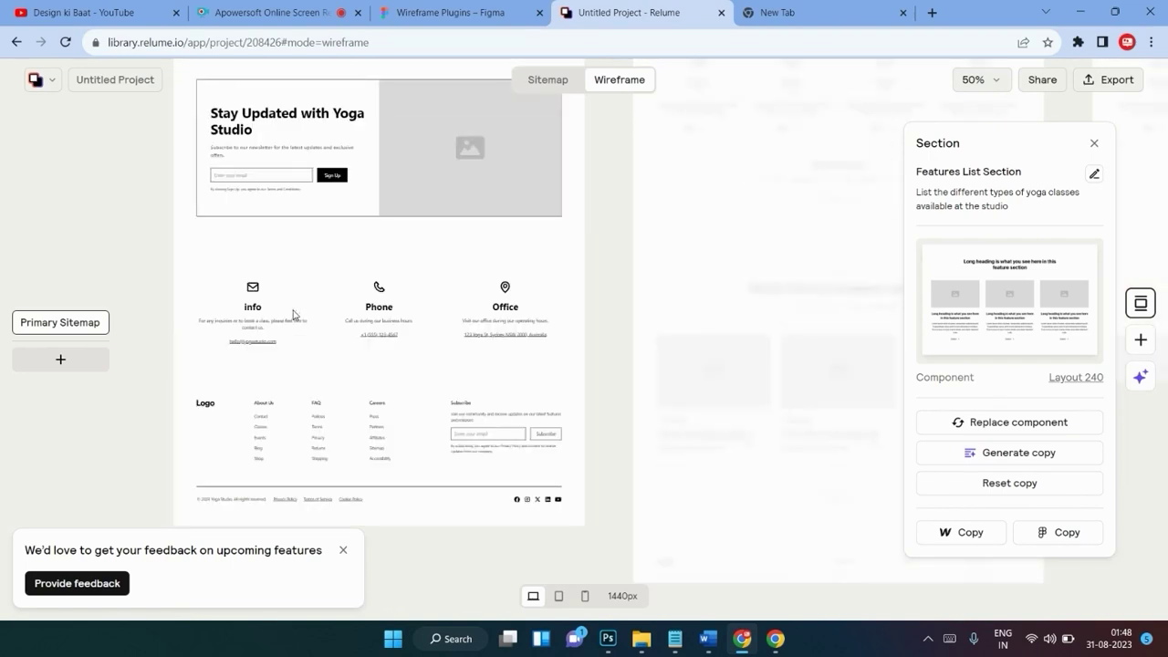
pyautogui.scroll(2, 293, 315)
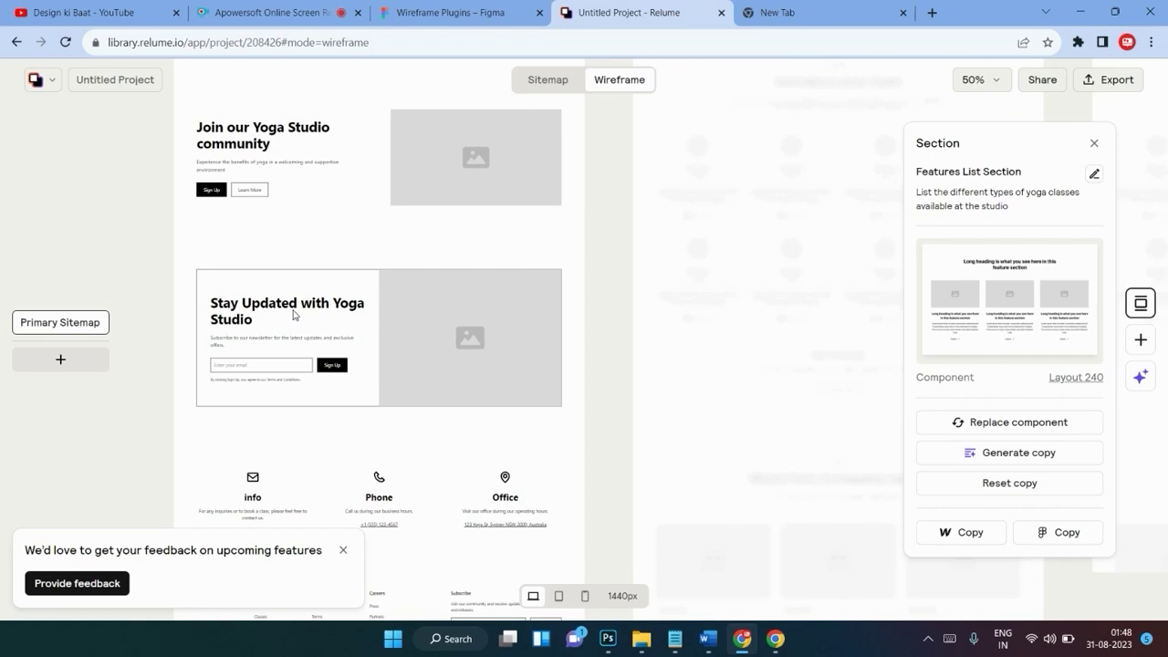
pyautogui.scroll(2, 293, 315)
pyautogui.scroll(1, 293, 315)
pyautogui.scroll(-1, 293, 315)
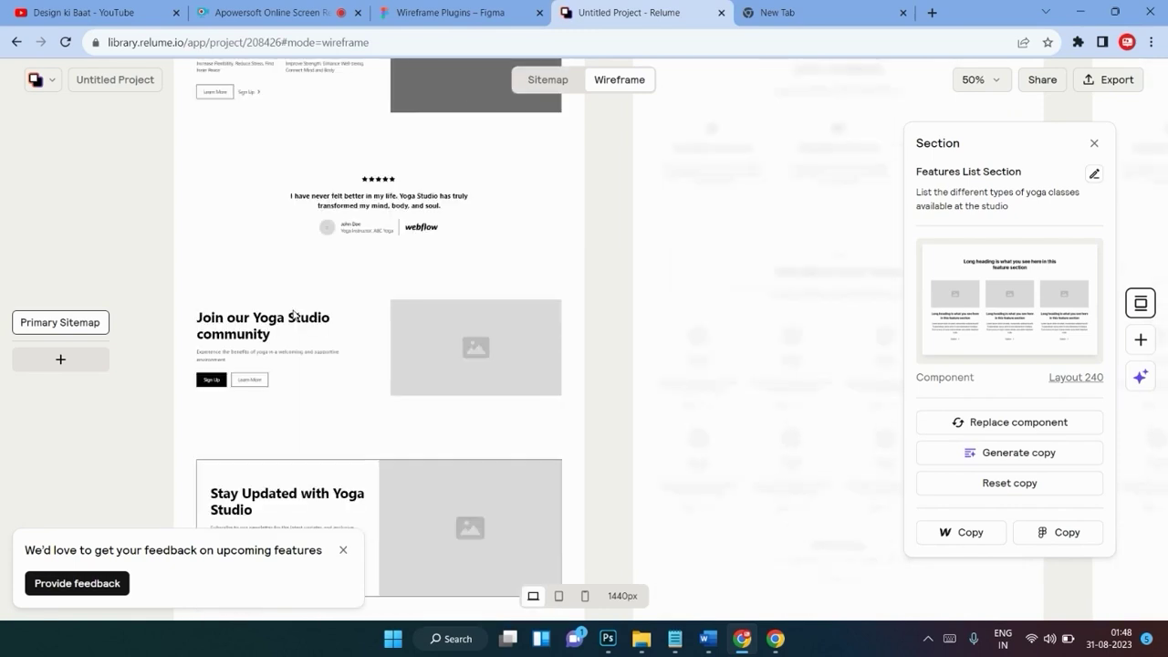
pyautogui.scroll(-3, 293, 315)
pyautogui.scroll(-1, 293, 315)
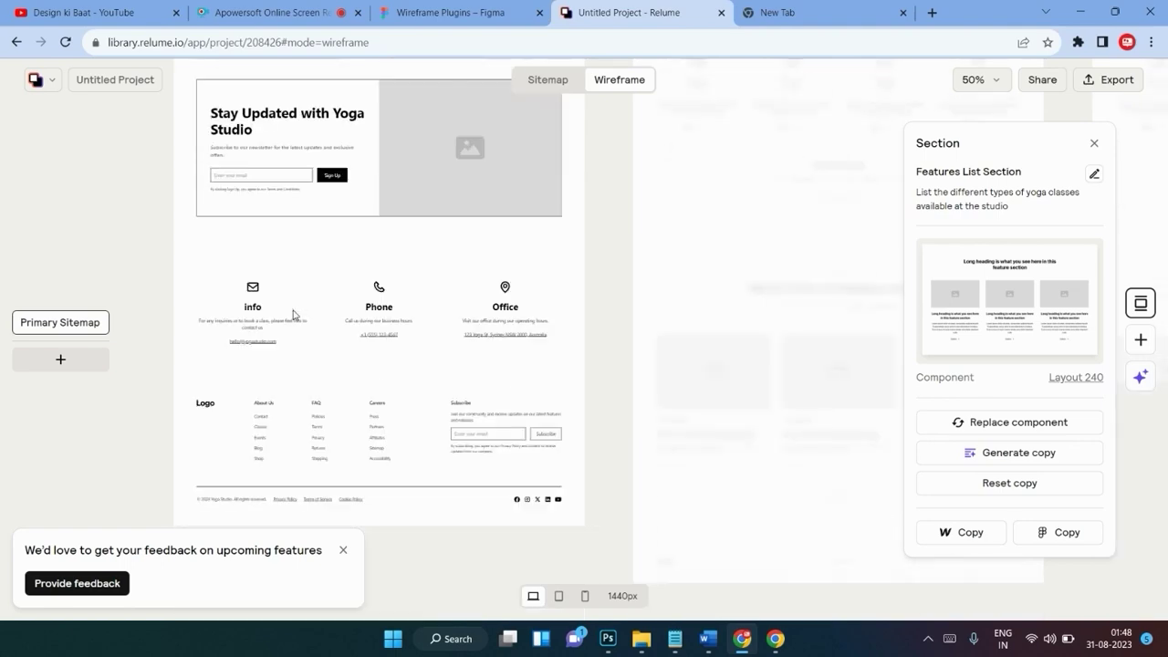
pyautogui.scroll(3, 293, 315)
pyautogui.scroll(4, 293, 314)
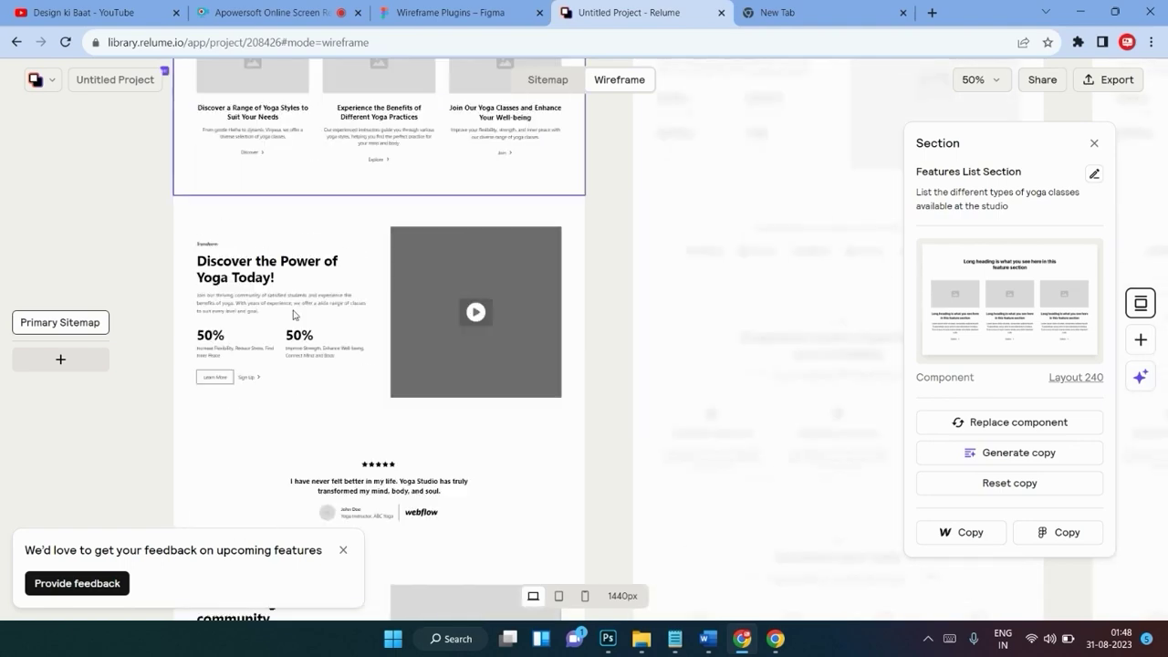
pyautogui.scroll(4, 293, 315)
pyautogui.scroll(4, 293, 315)
pyautogui.scroll(3, 293, 315)
pyautogui.scroll(-2, 293, 315)
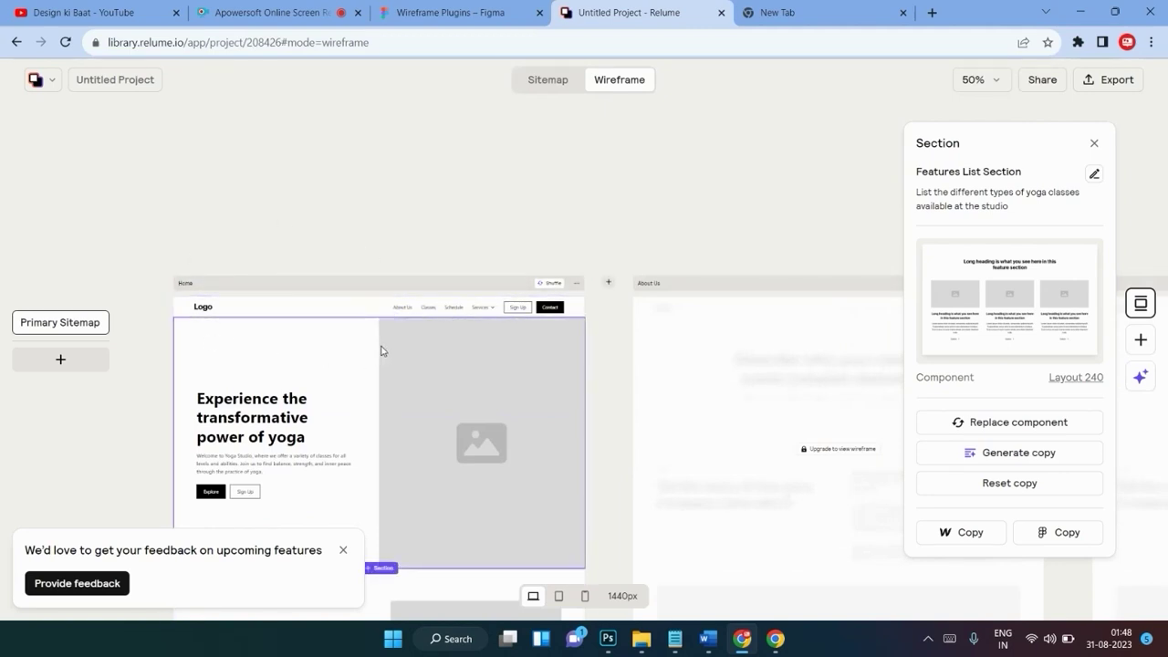
pyautogui.click(577, 284)
pyautogui.moveTo(614, 340)
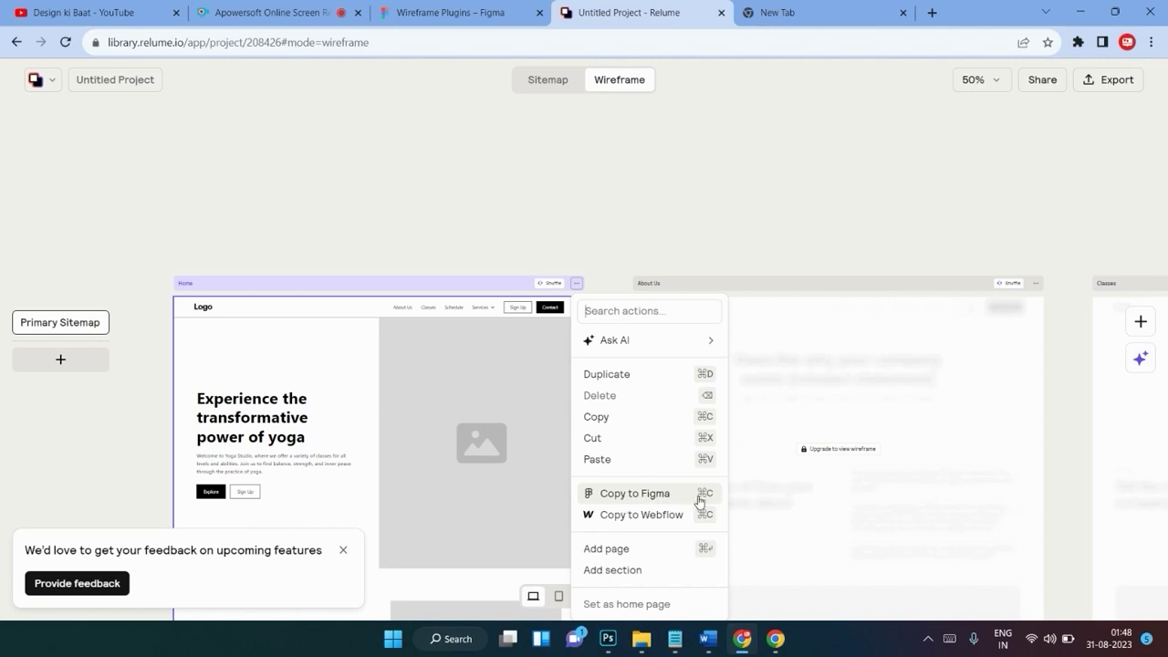
# Attempt Copy to Figma on the Home page and dismiss the 'Upgrade your plan' prompt.
pyautogui.click(703, 501)
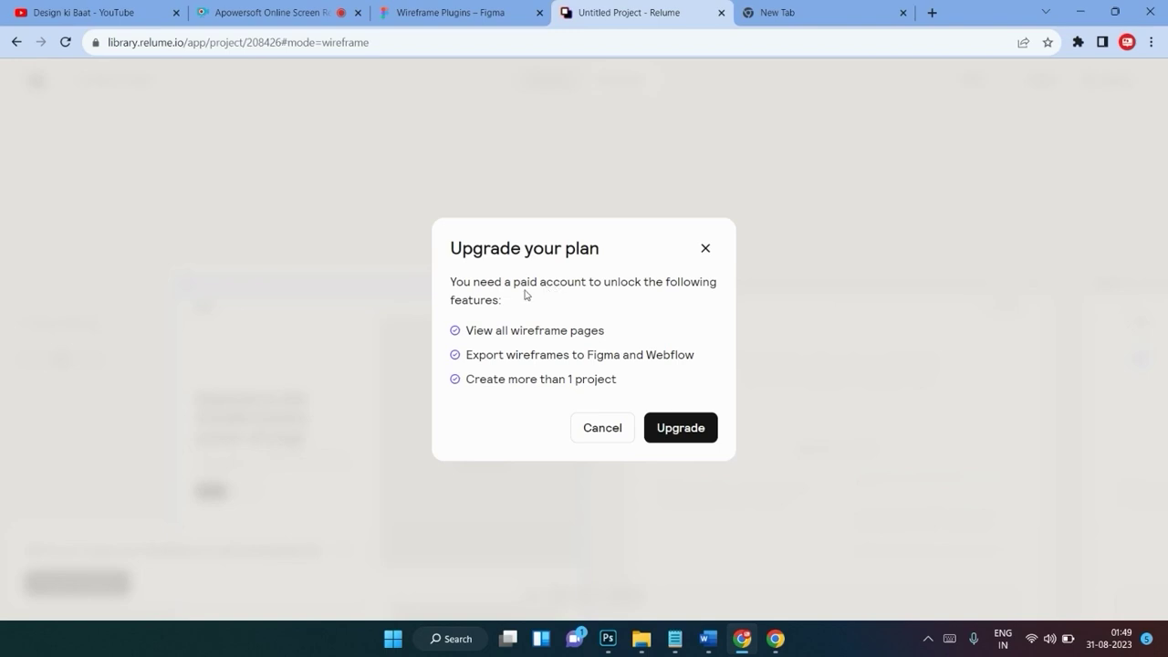
pyautogui.click(705, 248)
pyautogui.scroll(-2, 576, 449)
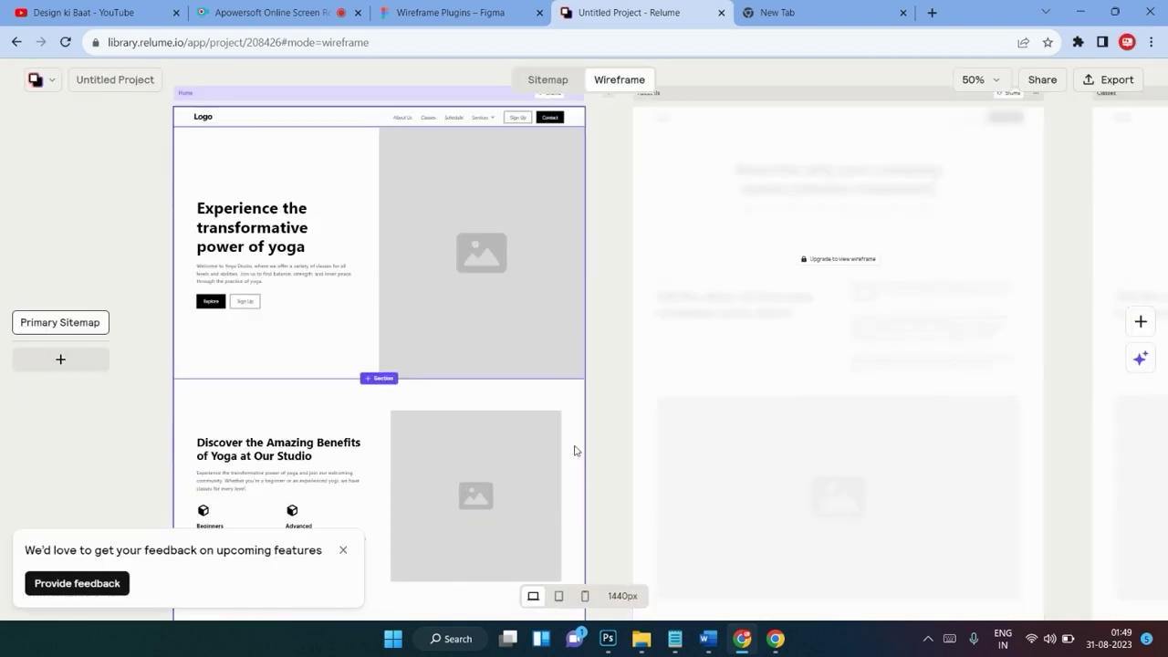
pyautogui.scroll(3, 537, 383)
pyautogui.click(576, 378)
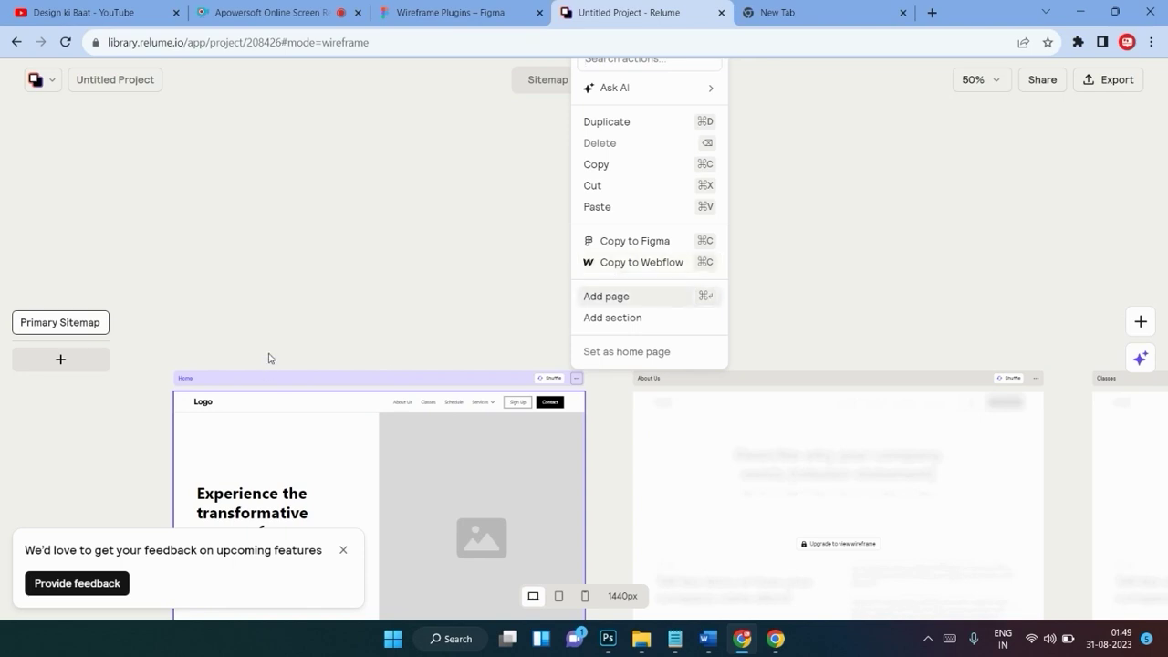
# Close the Home actions list without choosing anything and scroll through the Home wireframe.
pyautogui.scroll(-2, 268, 357)
pyautogui.click(315, 173)
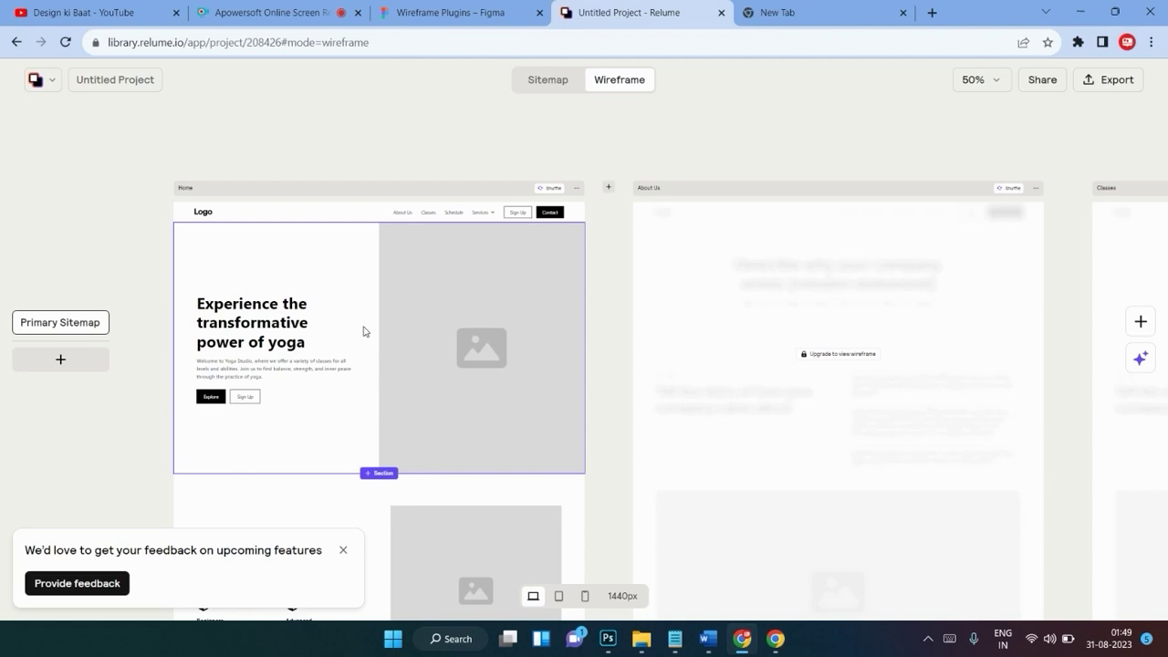
pyautogui.scroll(-3, 363, 331)
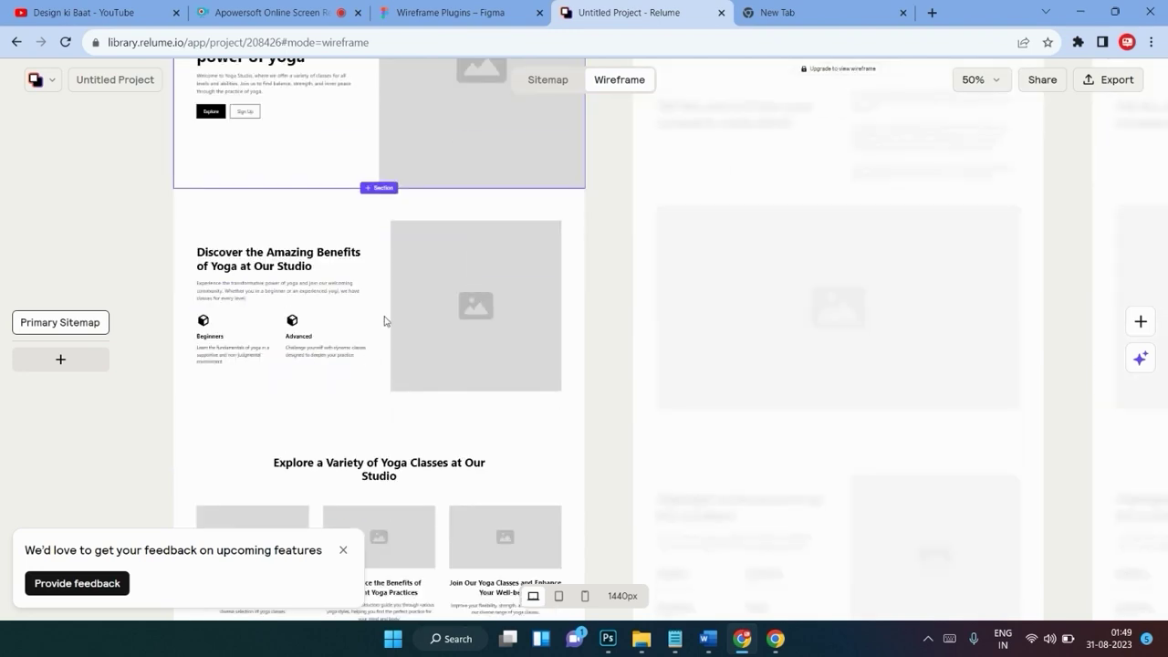
pyautogui.scroll(2, 328, 365)
pyautogui.scroll(1, 366, 338)
pyautogui.scroll(2, 429, 347)
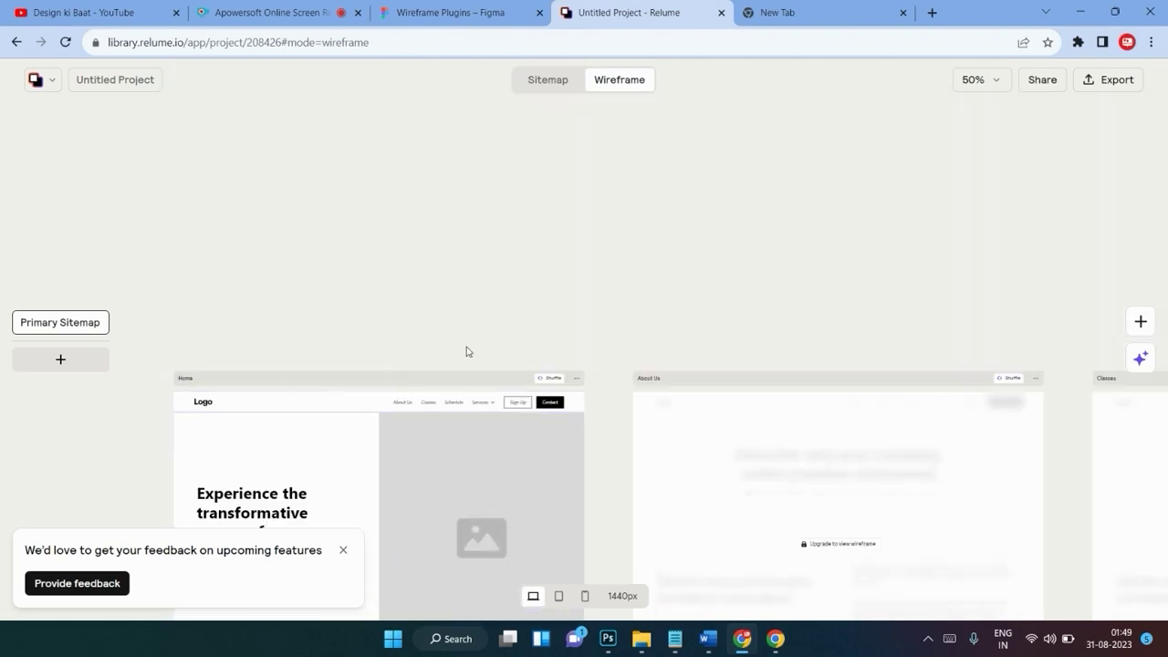
pyautogui.scroll(-3, 527, 406)
pyautogui.scroll(-4, 529, 409)
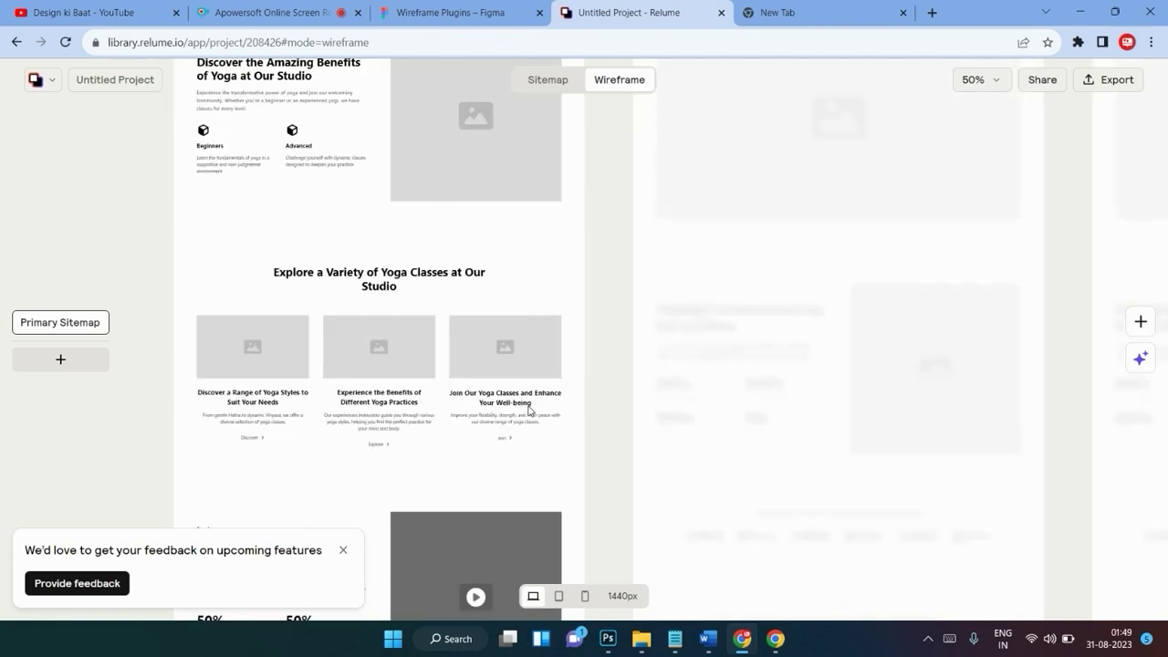
pyautogui.scroll(-5, 528, 409)
pyautogui.scroll(-2, 493, 391)
pyautogui.scroll(5, 329, 368)
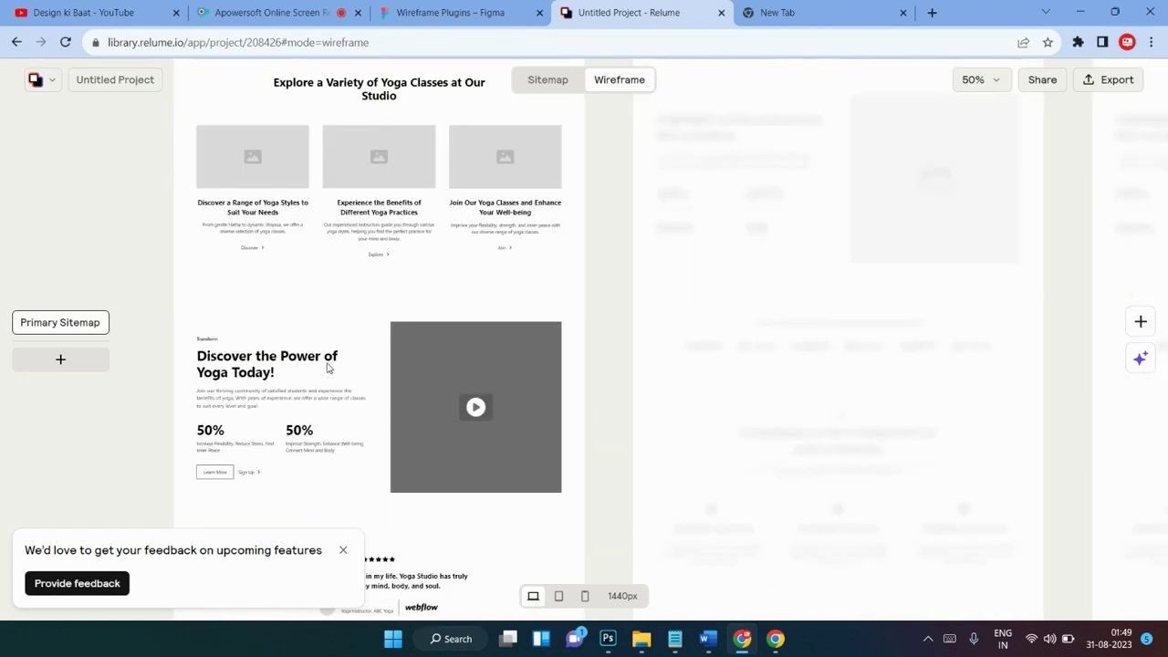
pyautogui.scroll(3, 320, 347)
pyautogui.scroll(5, 315, 324)
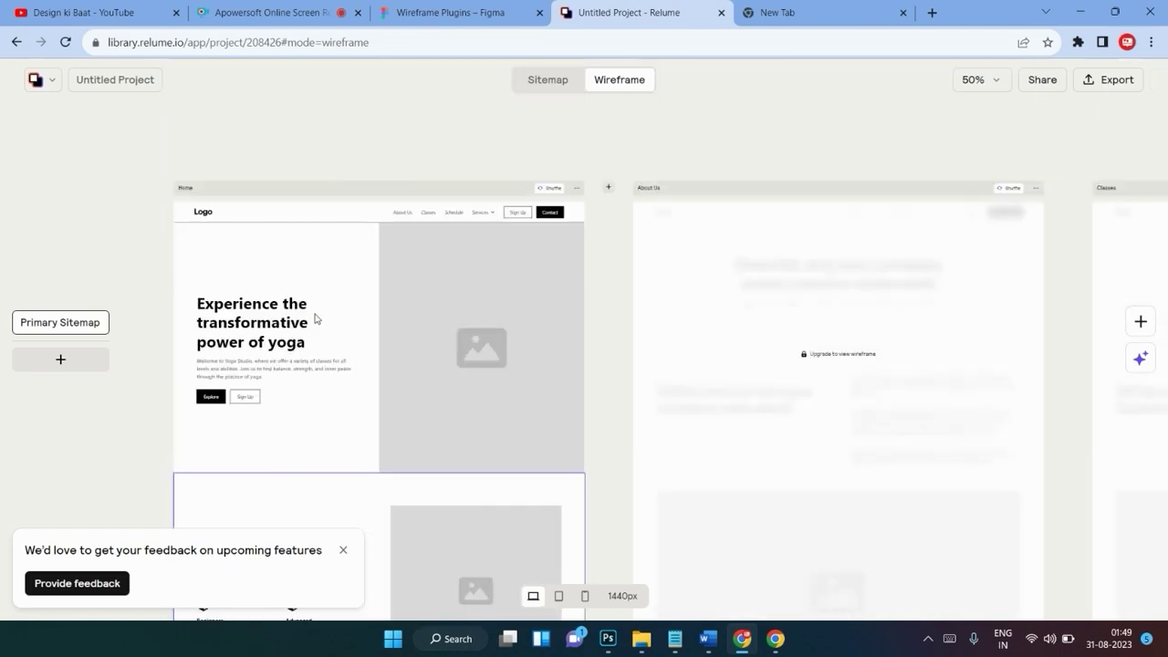
# Inspect the Home hero section's Header 36 details, then return to the Wireframe Plugins Figma file.
pyautogui.click(245, 252)
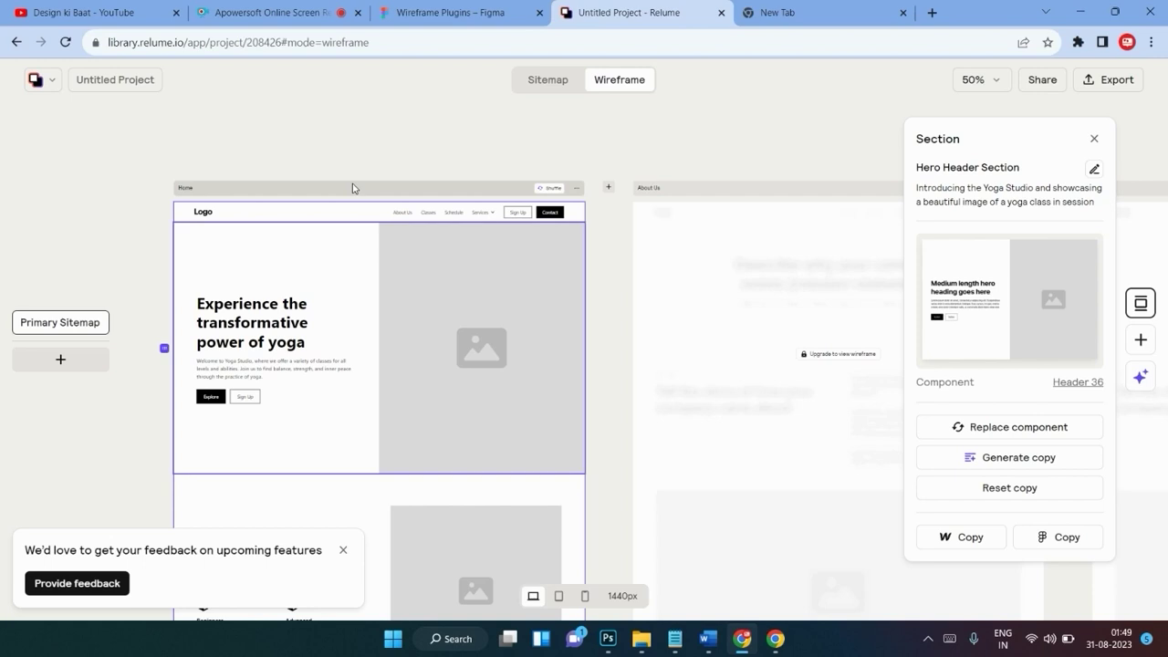
pyautogui.scroll(-5, 365, 294)
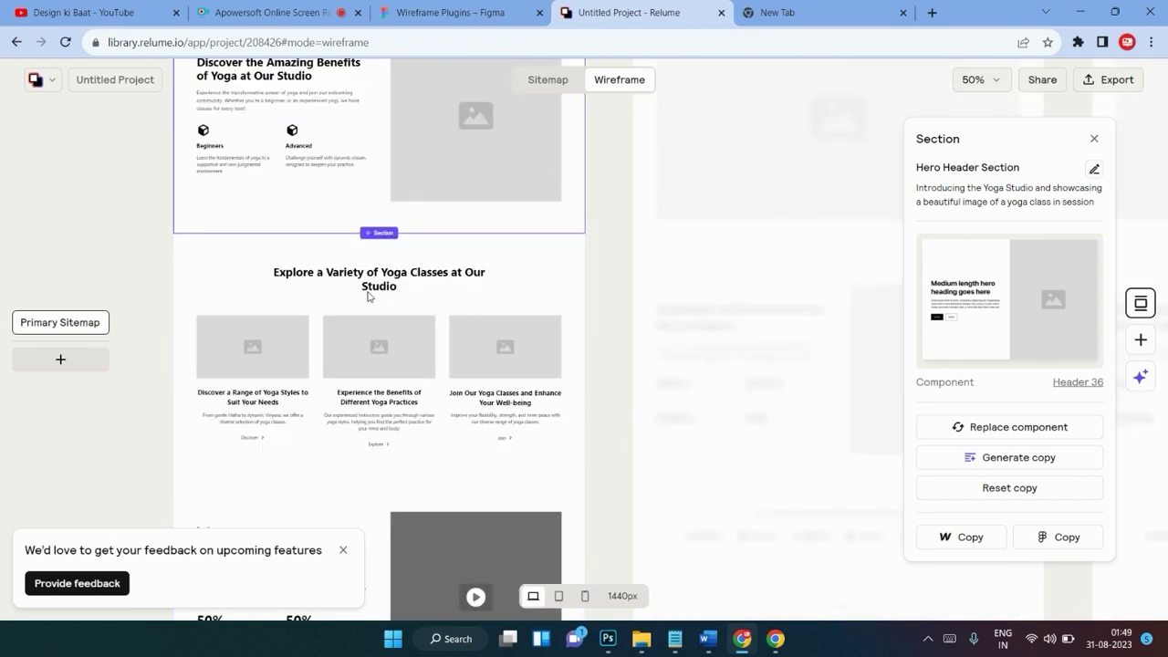
pyautogui.scroll(-5, 365, 294)
pyautogui.scroll(-4, 368, 295)
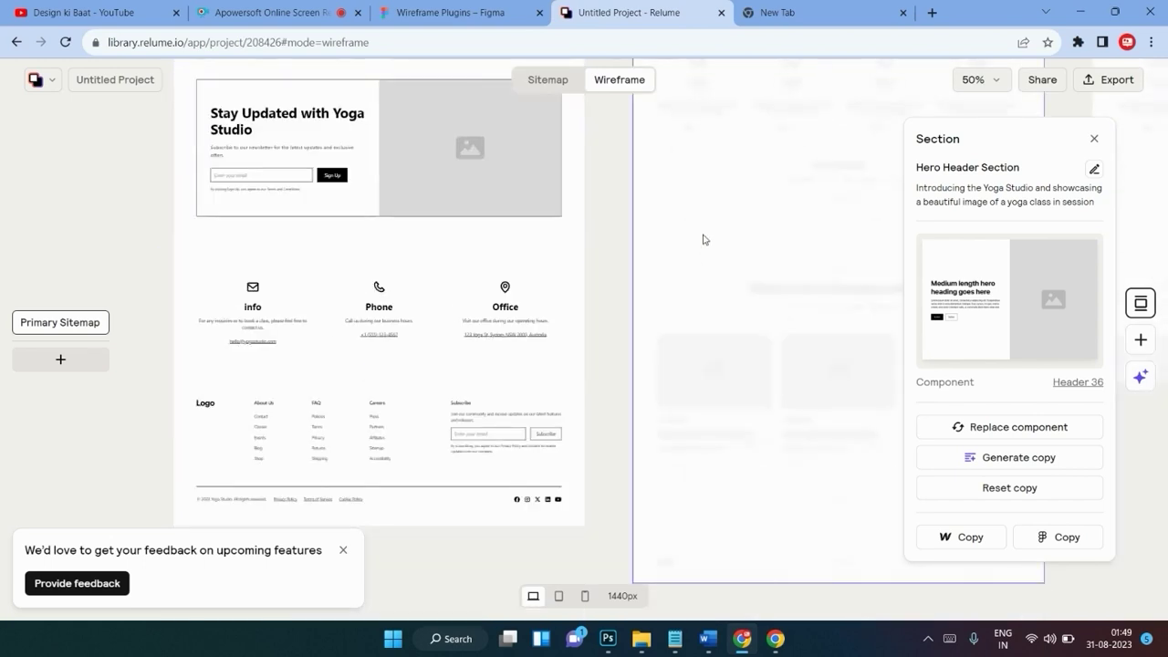
pyautogui.scroll(-4, 702, 239)
pyautogui.scroll(5, 703, 239)
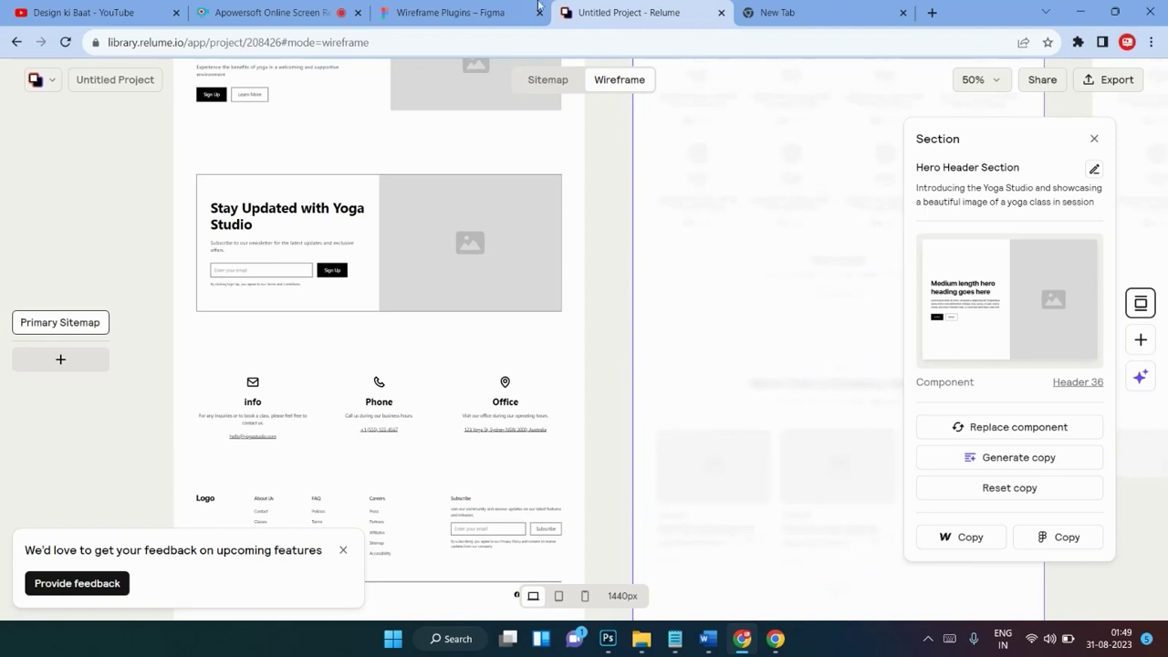
pyautogui.click(462, 9)
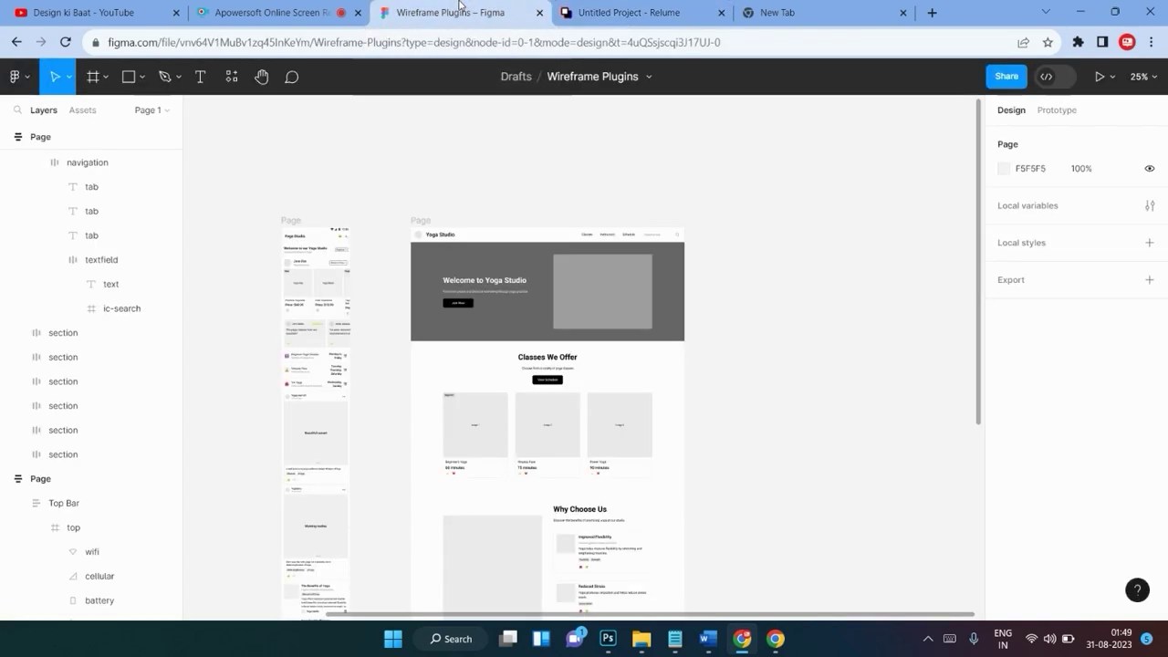
# Launch the Wireframe Designer plugin from the canvas right-click Plugins menu.
pyautogui.scroll(-2, 612, 259)
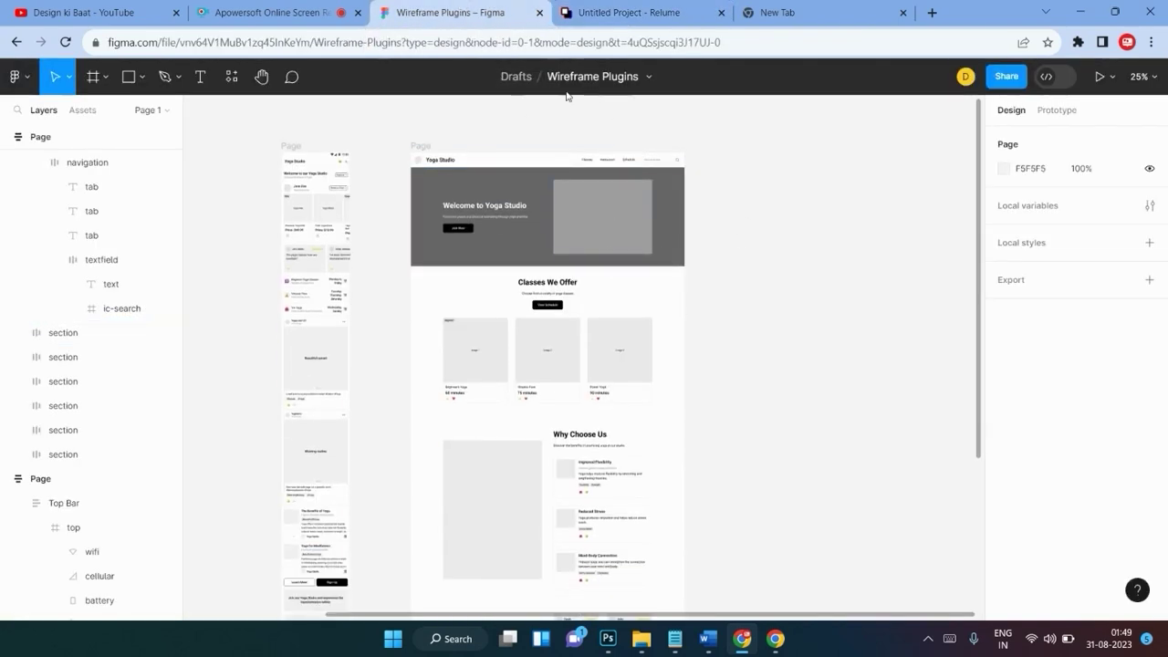
pyautogui.rightClick(700, 367)
pyautogui.moveTo(724, 488)
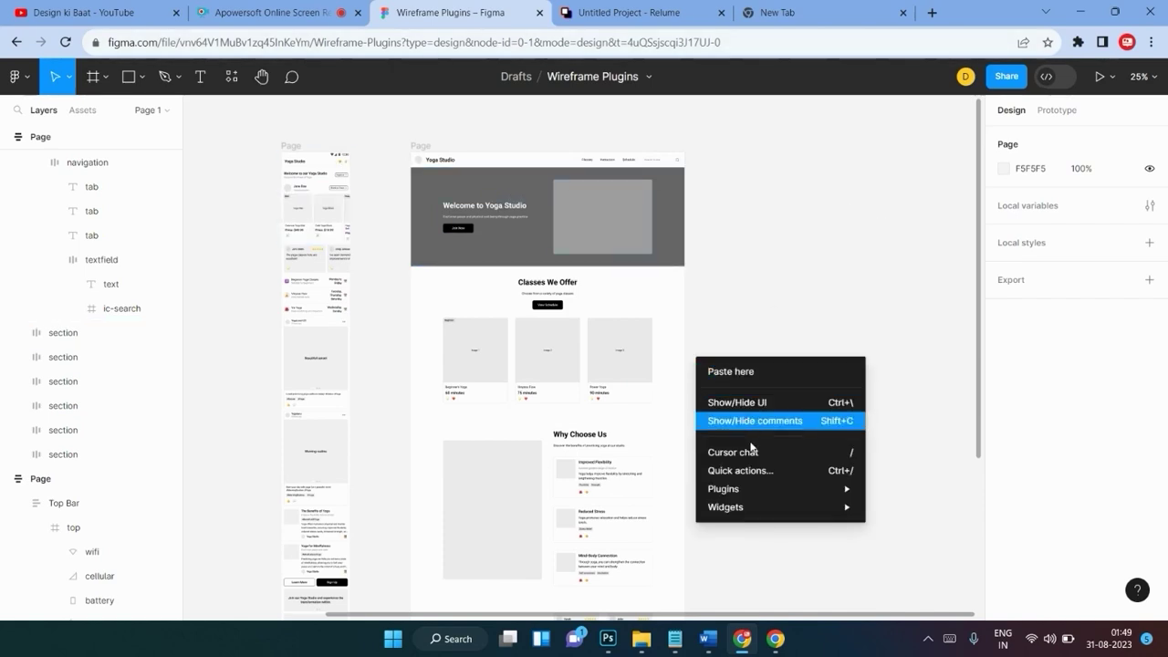
pyautogui.click(921, 348)
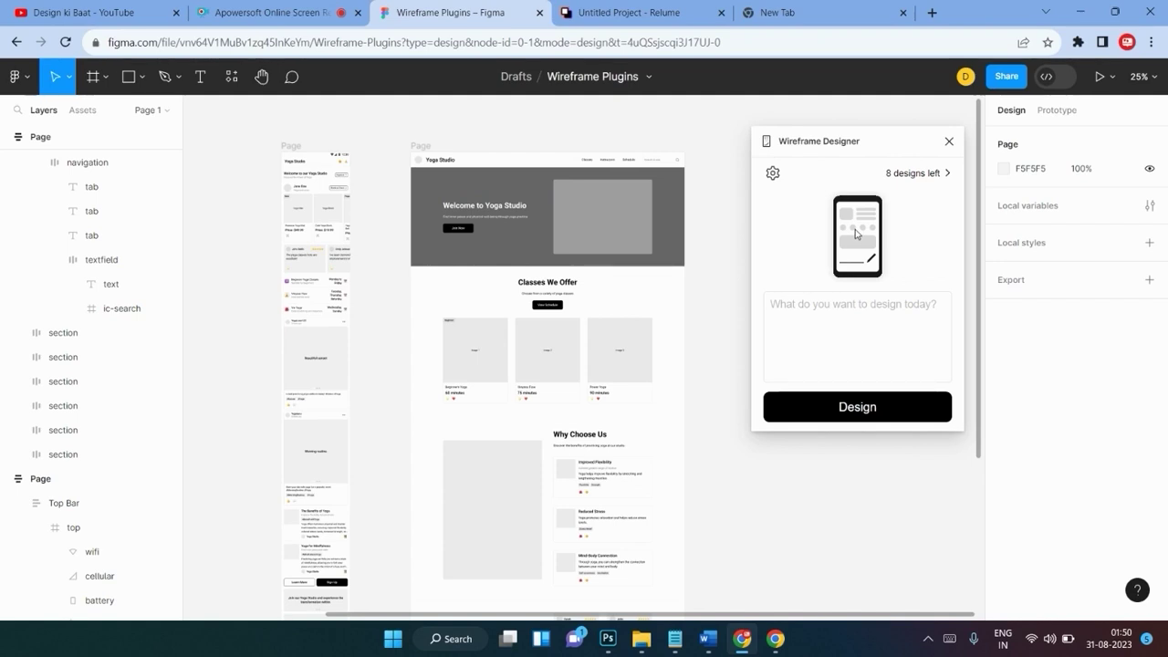
# Scroll the canvas to review the generated Yoga Studio mobile and desktop wireframes.
pyautogui.scroll(-2, 526, 312)
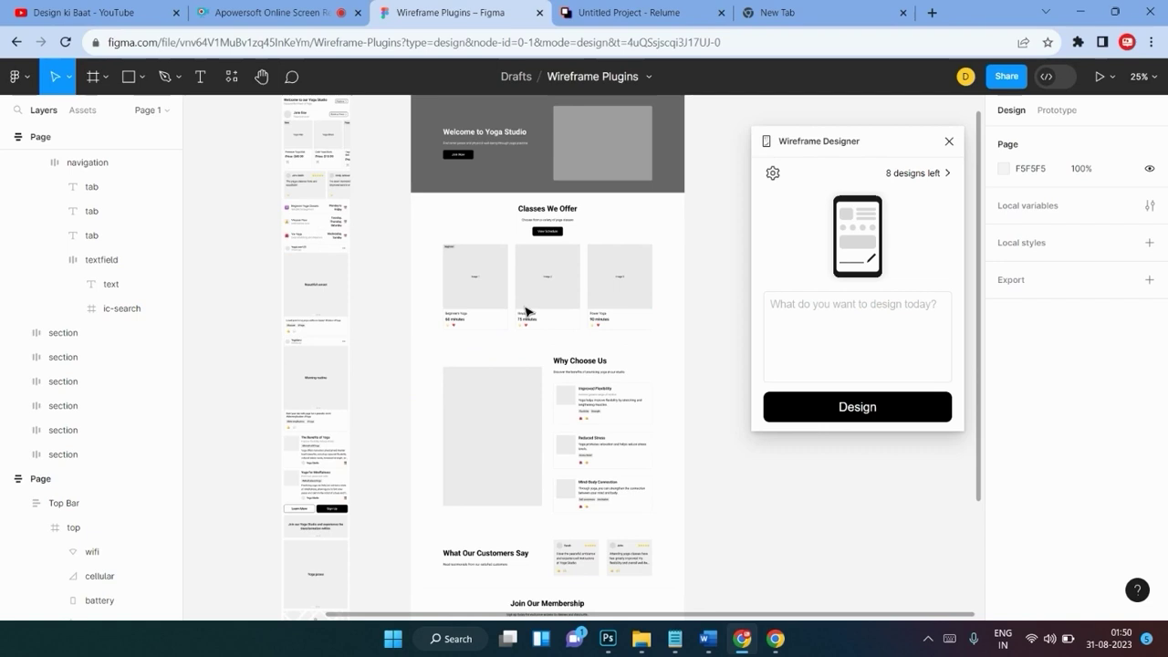
pyautogui.scroll(1, 527, 312)
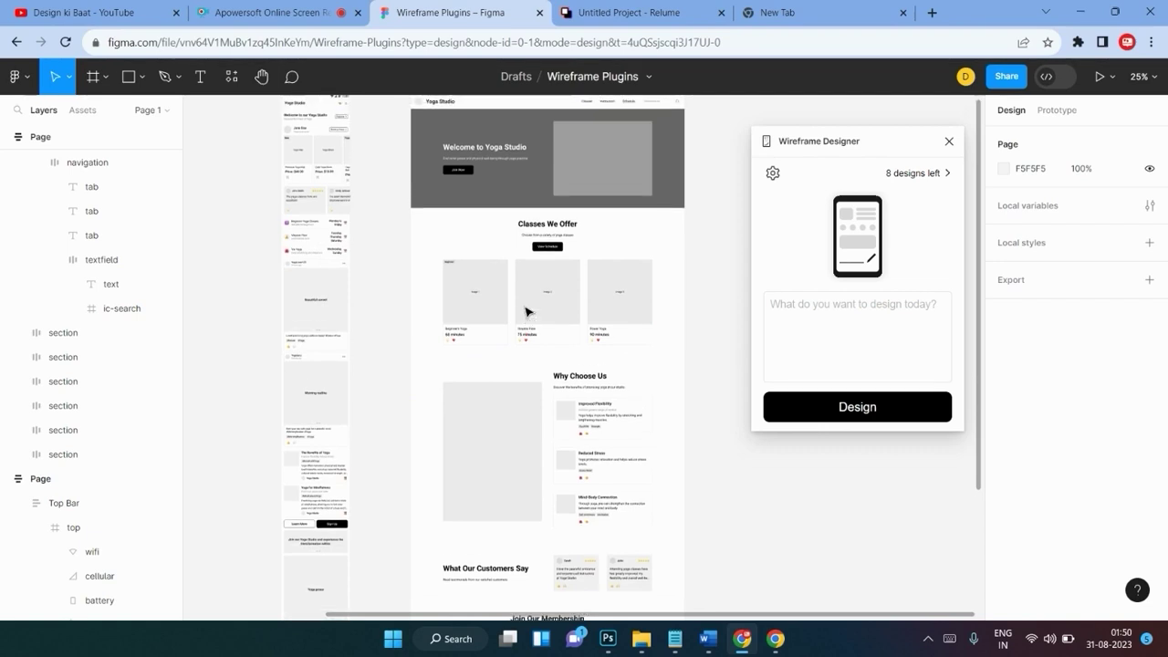
pyautogui.scroll(2, 527, 312)
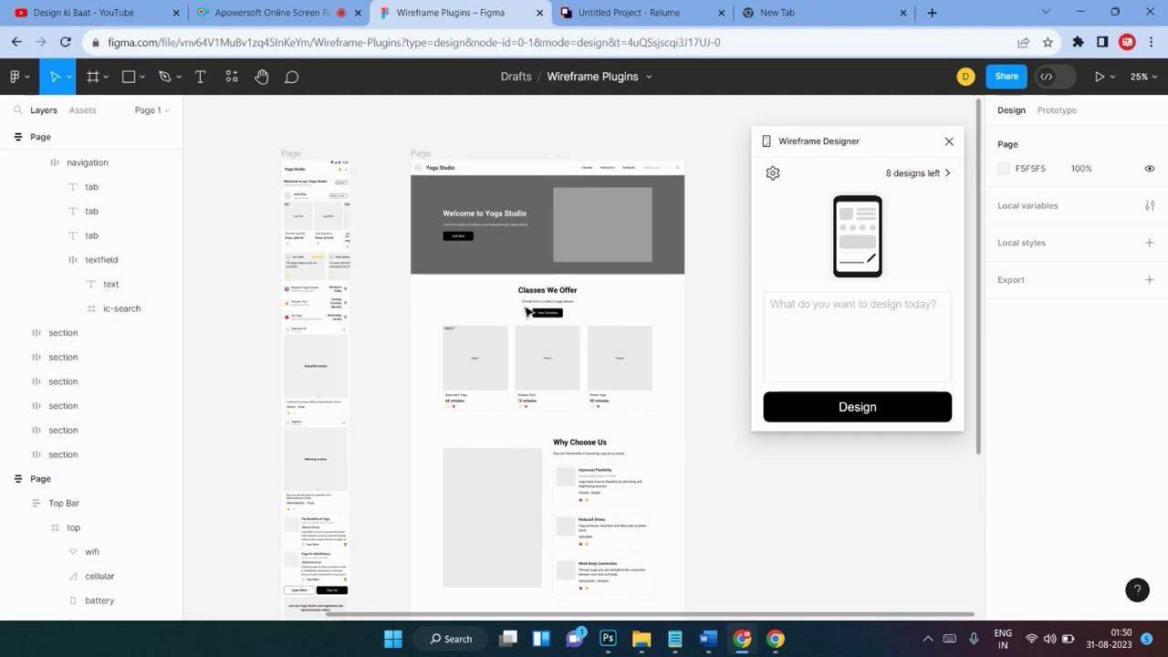
pyautogui.scroll(-4, 527, 312)
pyautogui.scroll(-6, 527, 312)
pyautogui.scroll(-4, 527, 312)
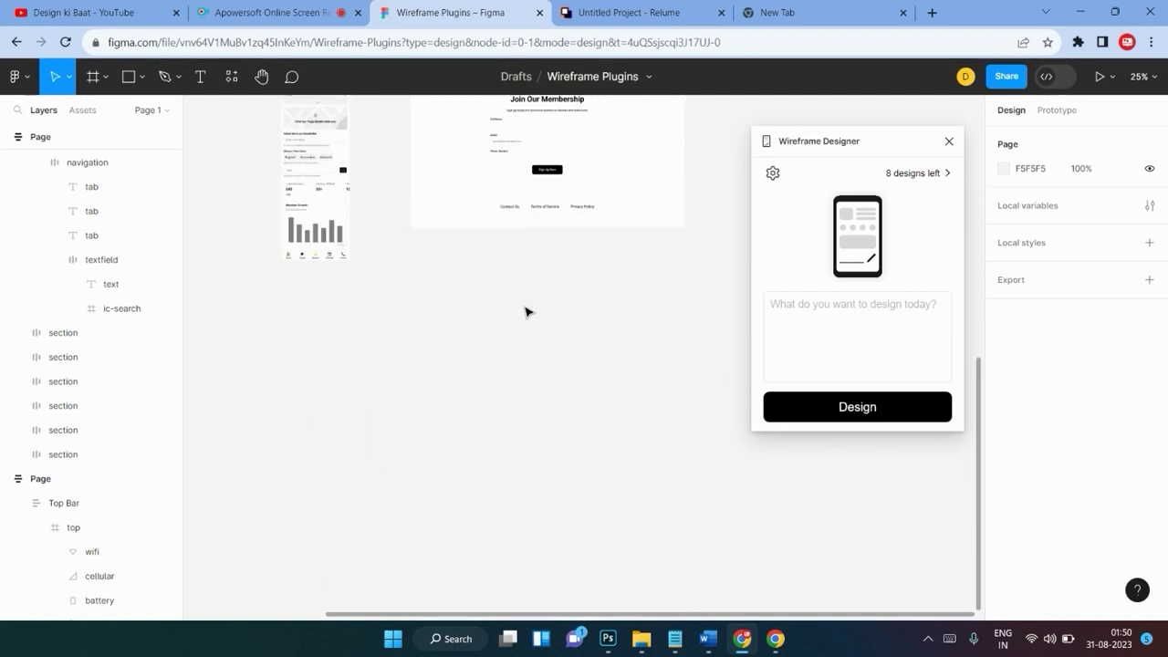
pyautogui.scroll(6, 526, 312)
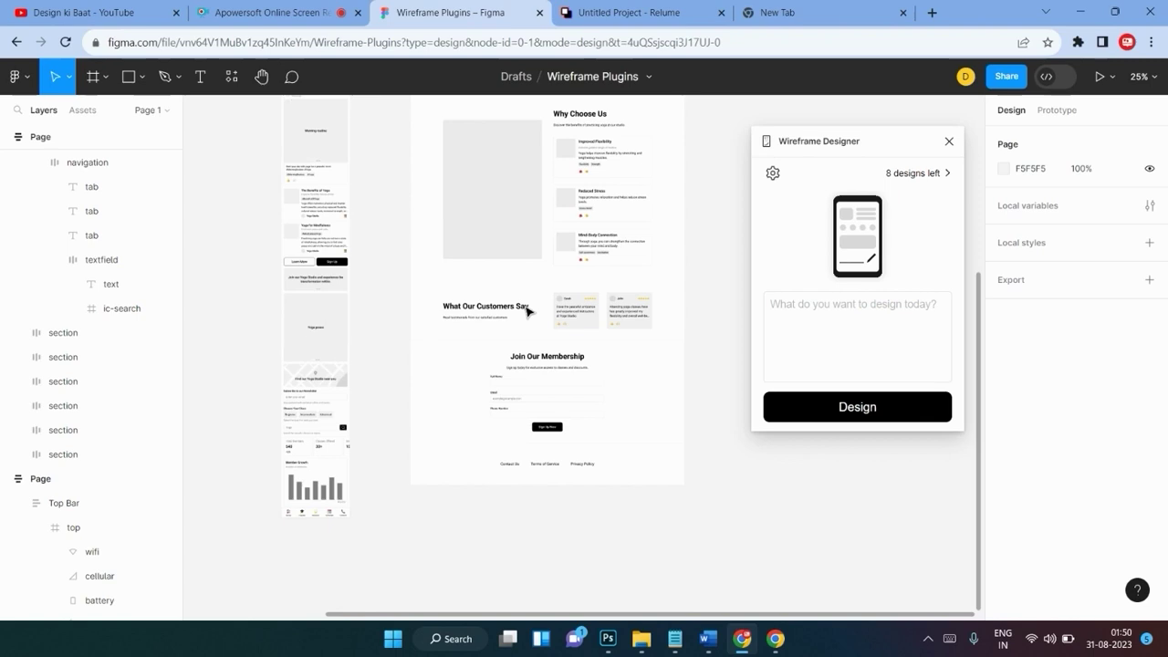
pyautogui.scroll(1, 527, 312)
pyautogui.scroll(4, 527, 313)
pyautogui.scroll(4, 526, 312)
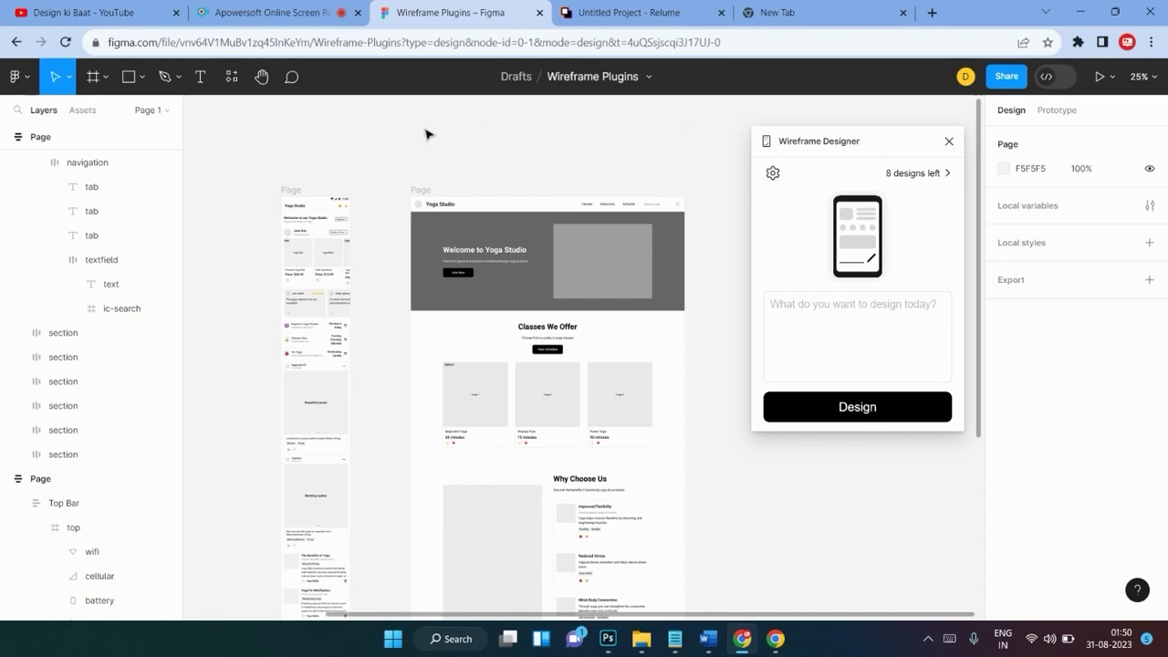
pyautogui.scroll(-2, 411, 228)
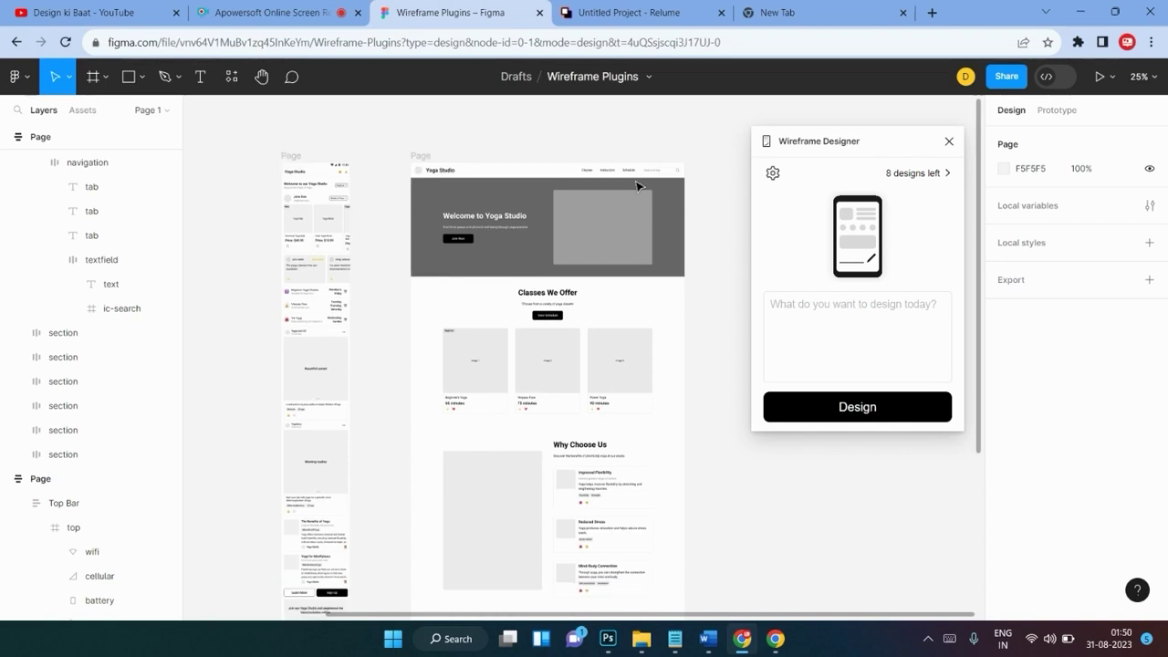
pyautogui.scroll(-2, 547, 210)
pyautogui.scroll(1, 636, 187)
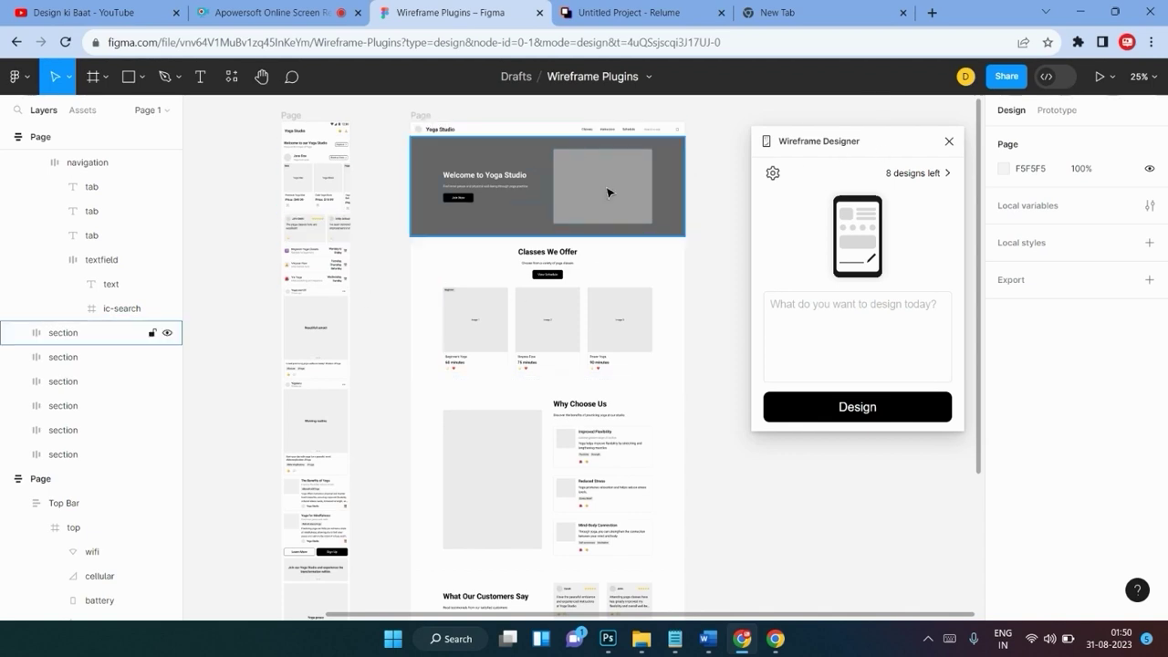
pyautogui.scroll(-5, 555, 310)
pyautogui.scroll(6, 559, 313)
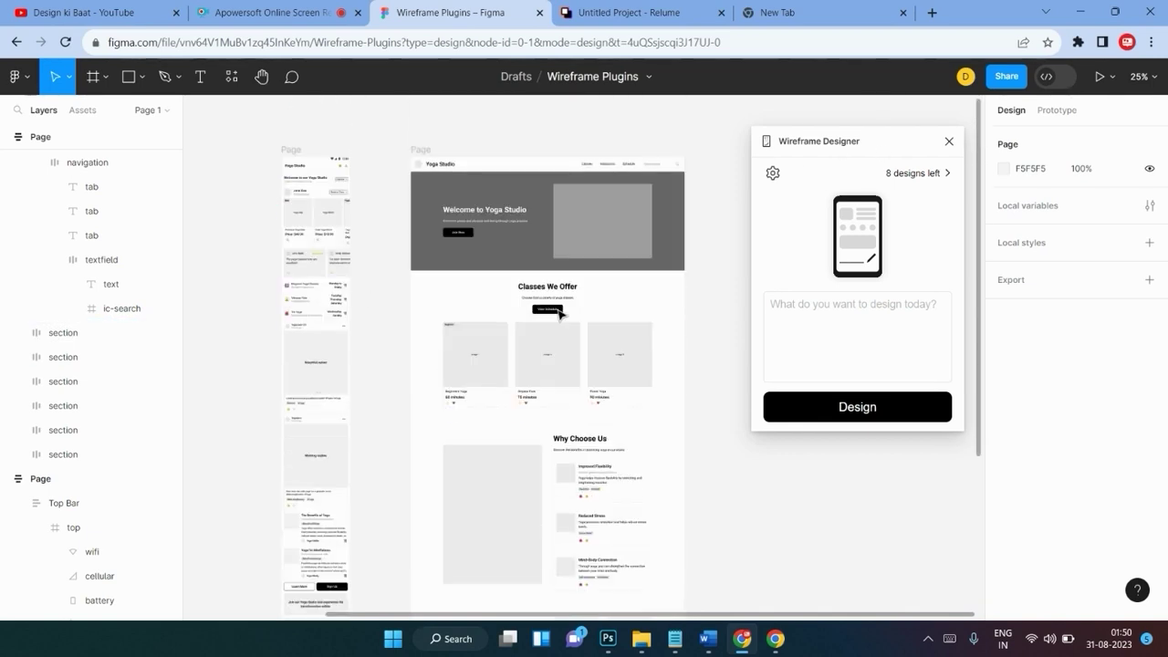
pyautogui.scroll(1, 560, 313)
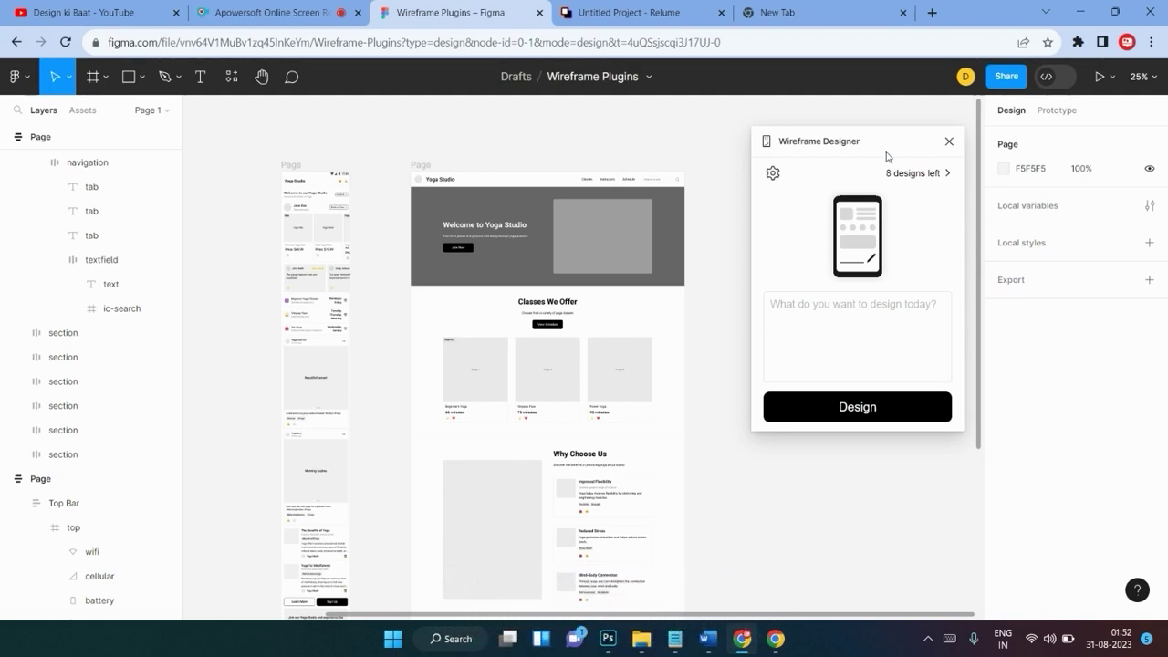
# Move the Wireframe Designer panel aside and zoom the canvas to 50% on the desktop page.
pyautogui.moveTo(886, 148); pyautogui.dragTo(912, 116)
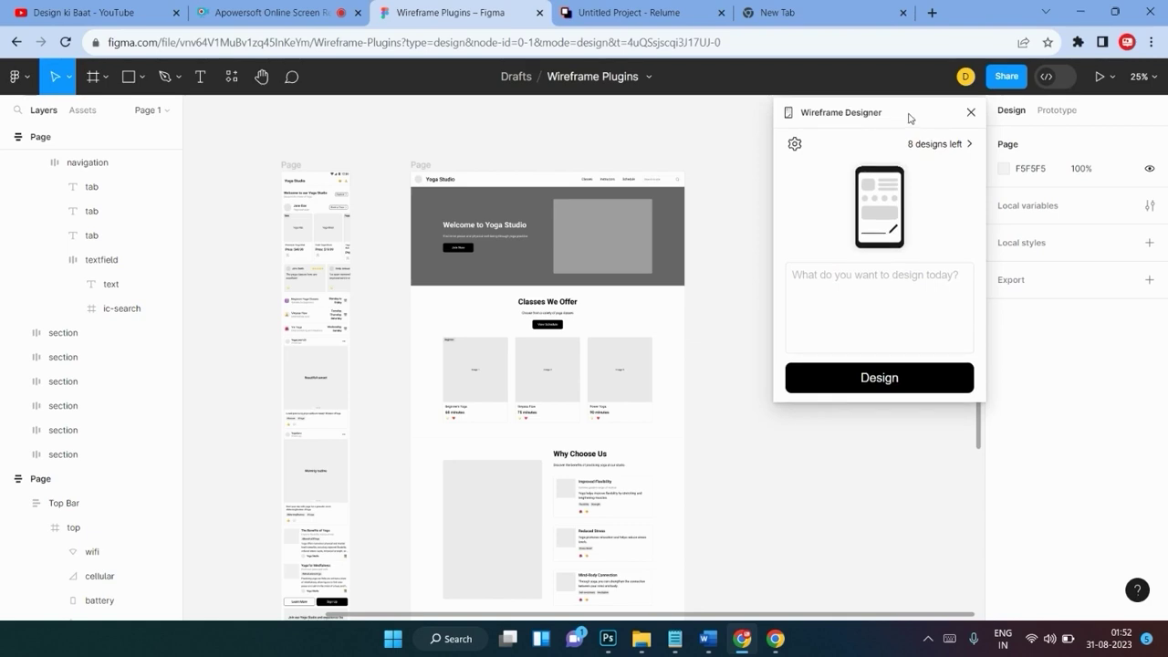
pyautogui.moveTo(912, 116); pyautogui.dragTo(885, 126)
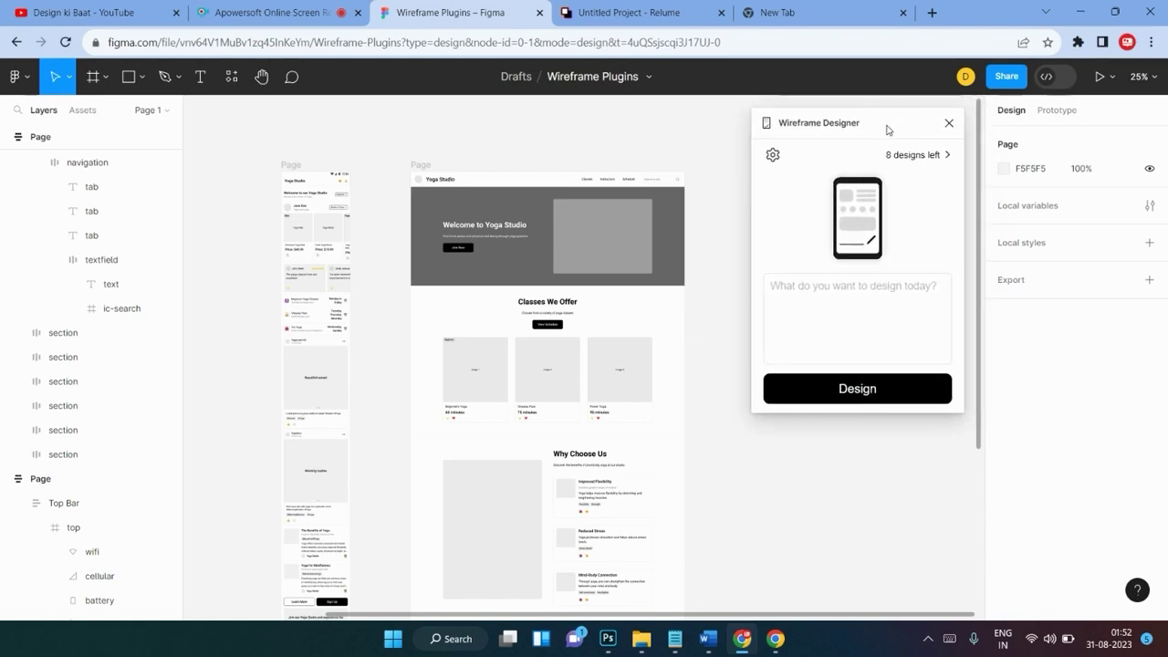
pyautogui.moveTo(885, 126); pyautogui.dragTo(885, 135)
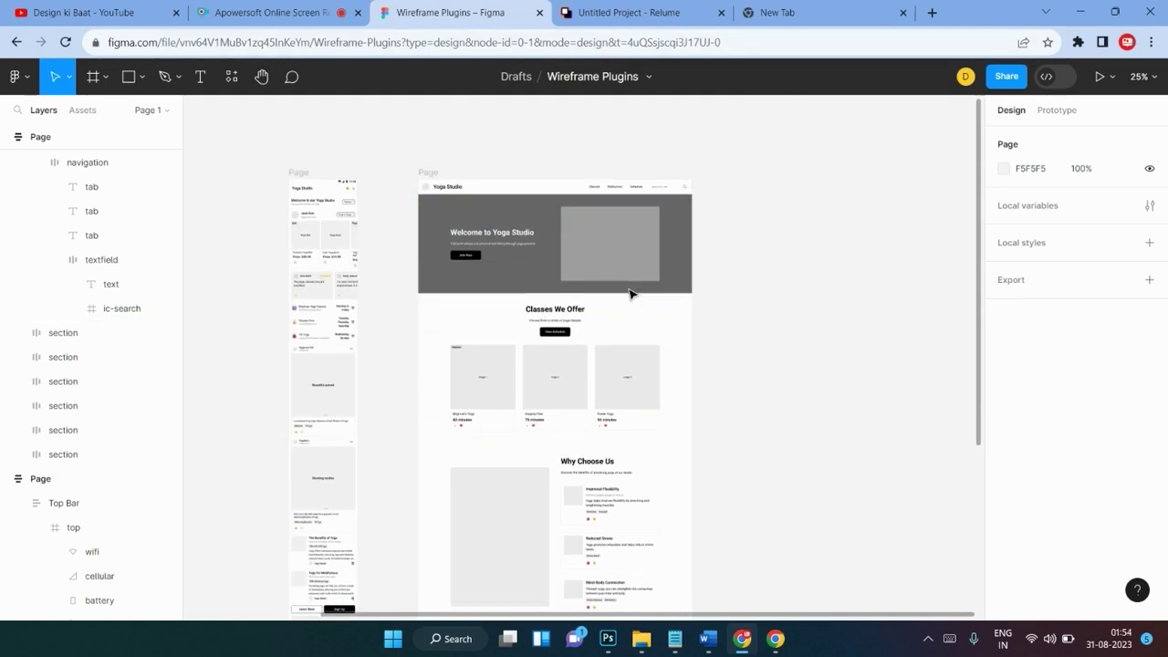
pyautogui.keyDown('ctrl'); pyautogui.scroll(5, 630, 293); pyautogui.keyUp('ctrl')
pyautogui.scroll(2, 630, 293)
pyautogui.scroll(3, 630, 293)
pyautogui.scroll(-3, 630, 293)
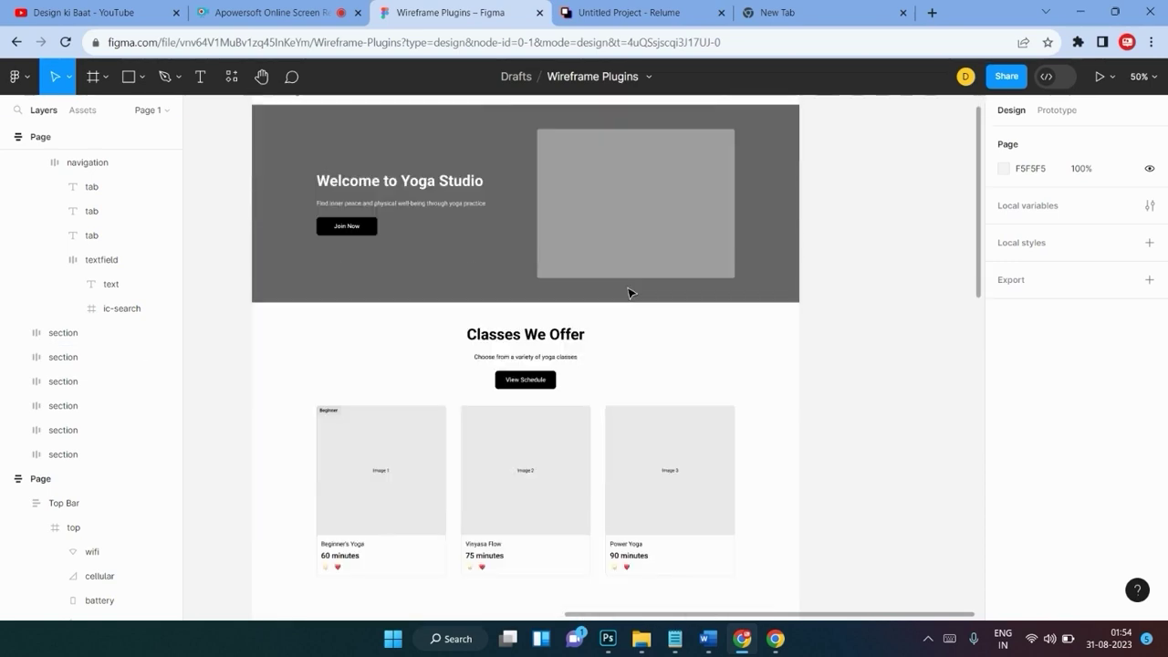
pyautogui.scroll(2, 630, 293)
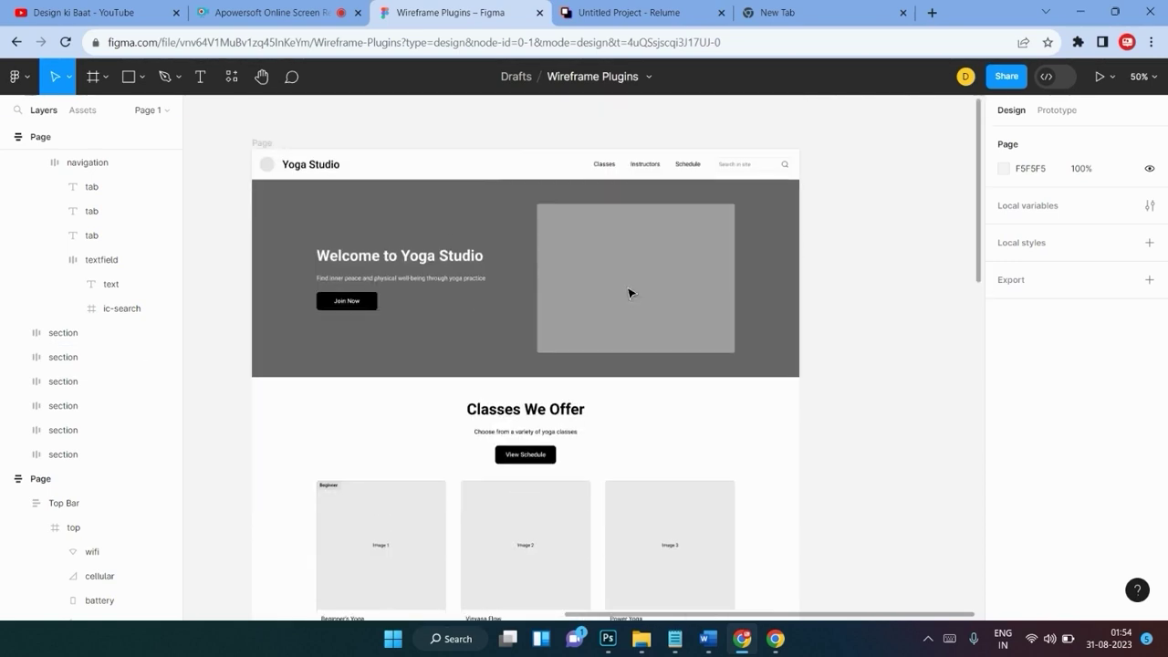